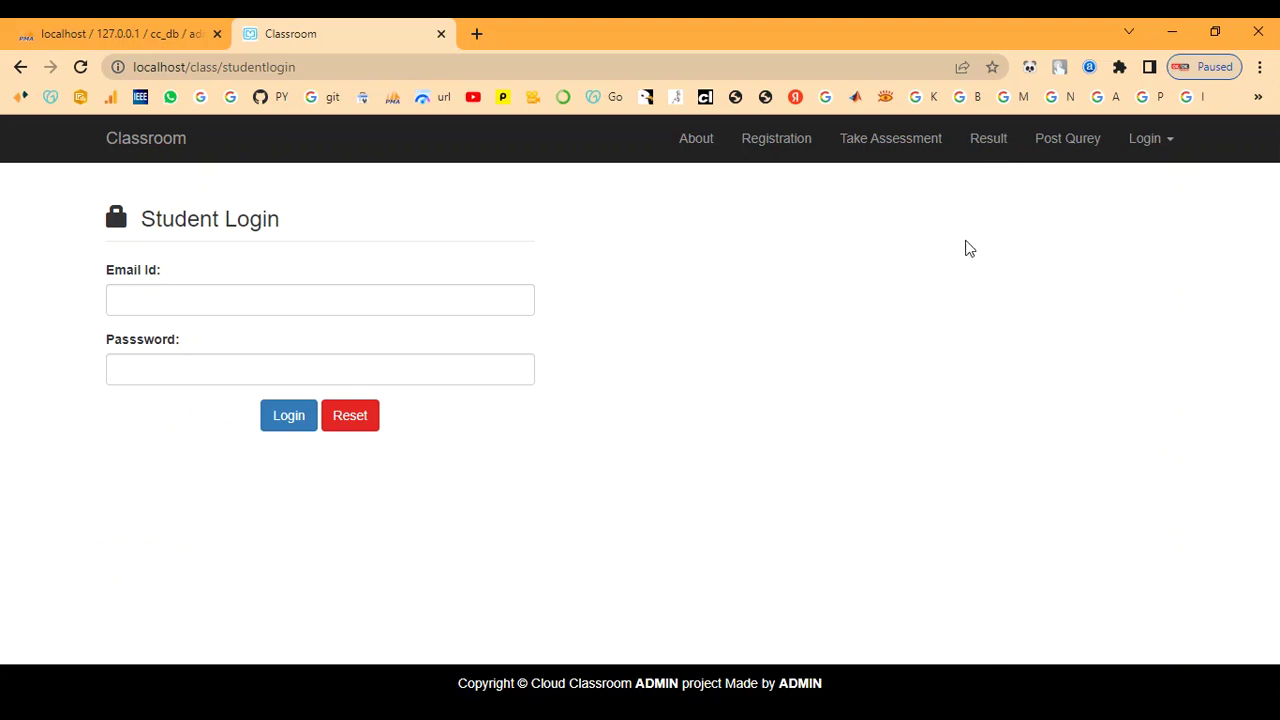
- Look over the Post Query page, then scroll through the About page
click(1068, 140)
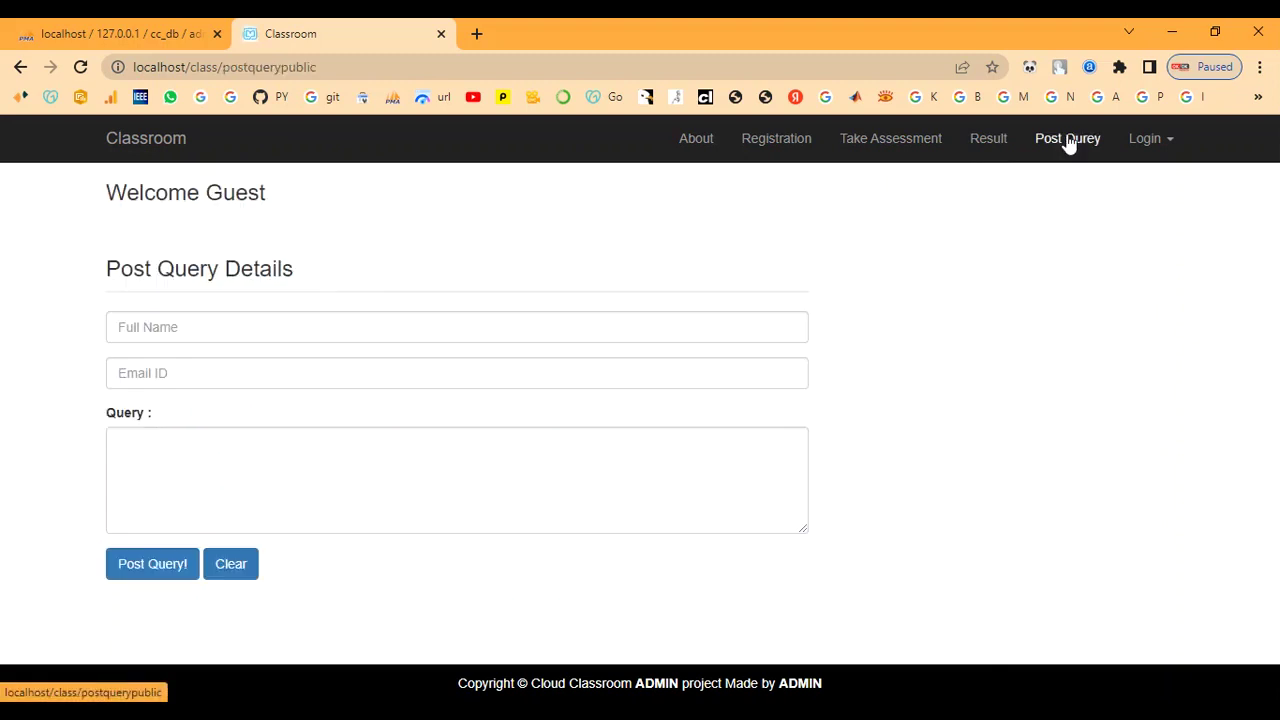
click(688, 140)
scroll(642, 457, down, 1)
scroll(642, 457, down, 2)
scroll(640, 449, up, 3)
- Back on the home page, highlight the About Us, Objectives and Technology Used sections
click(147, 148)
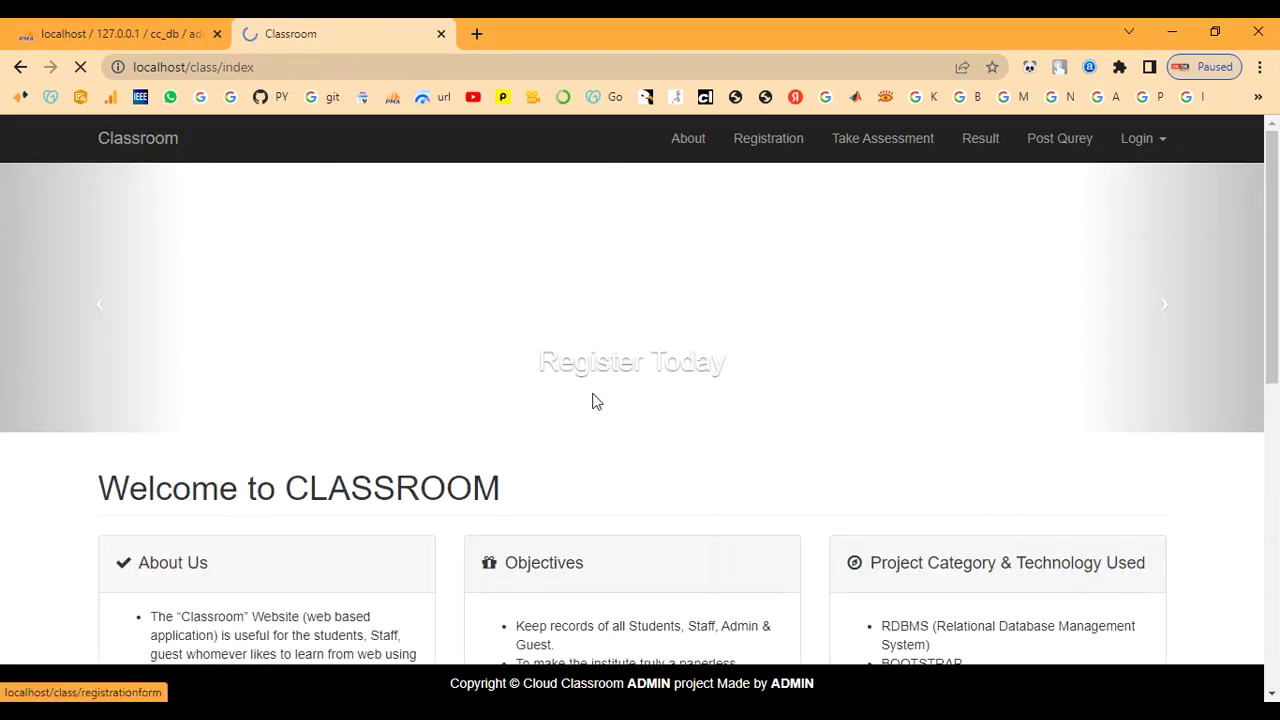
scroll(598, 398, down, 3)
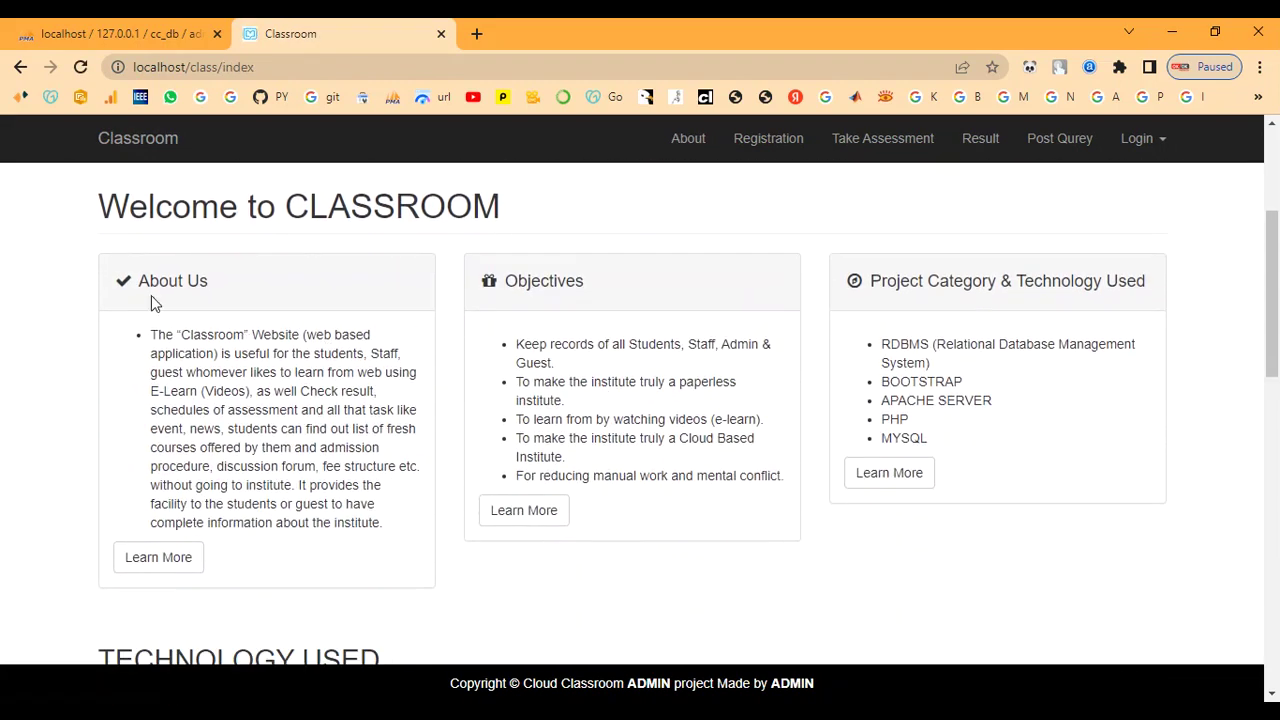
drag(139, 277, 350, 545)
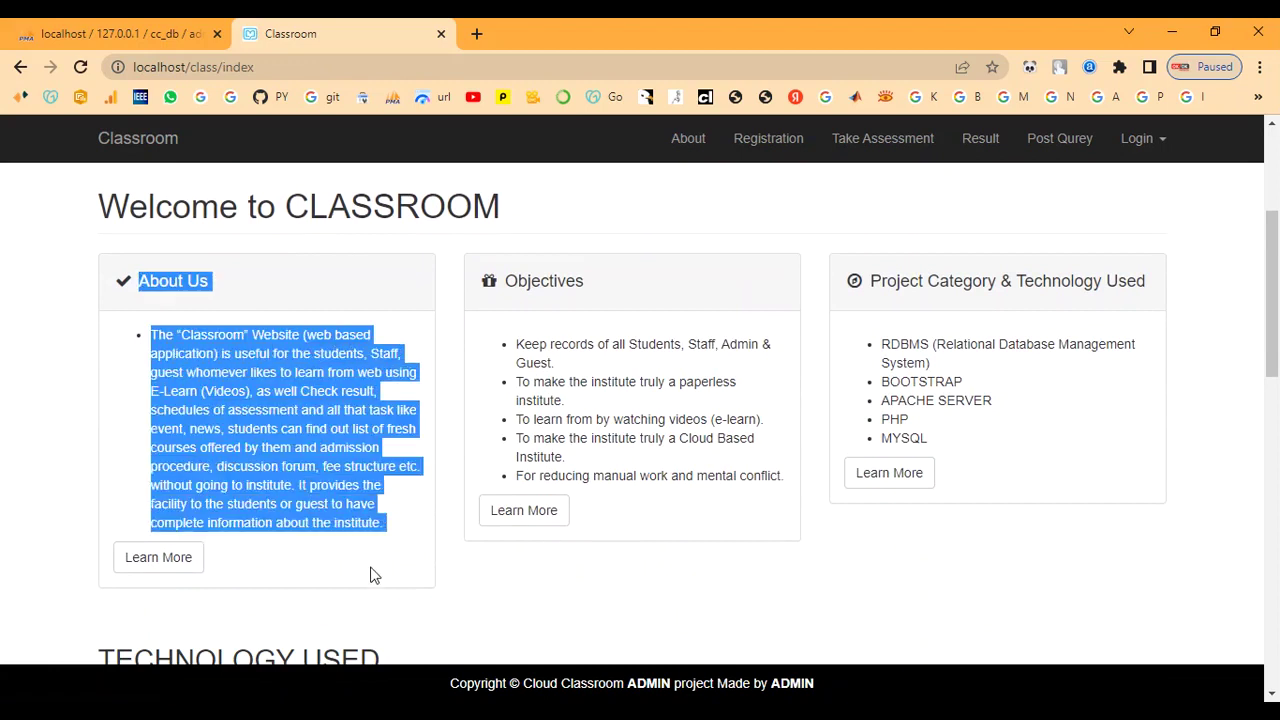
click(372, 570)
drag(505, 285, 657, 549)
click(670, 557)
drag(874, 297, 1011, 498)
click(1011, 498)
scroll(971, 534, down, 4)
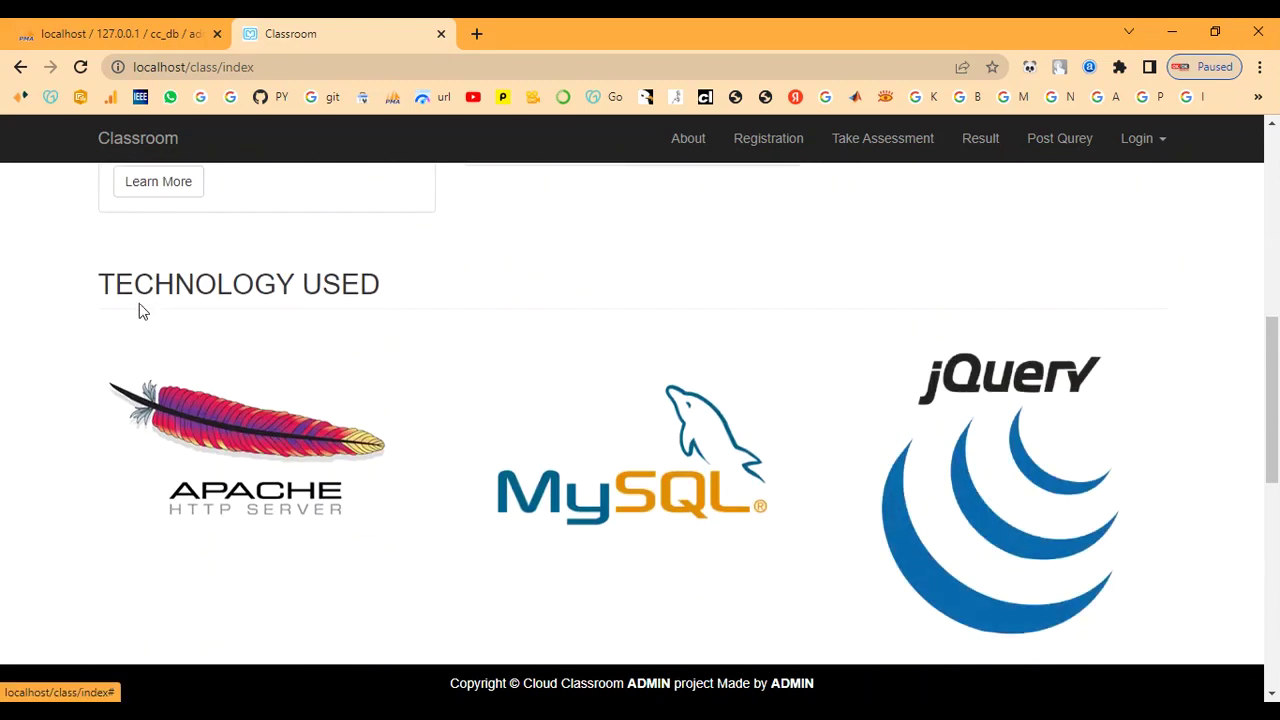
drag(110, 284, 517, 297)
click(495, 477)
- Read further down, highlighting the CLASSROOM includes line and copyright, then scroll back up
scroll(495, 477, down, 1)
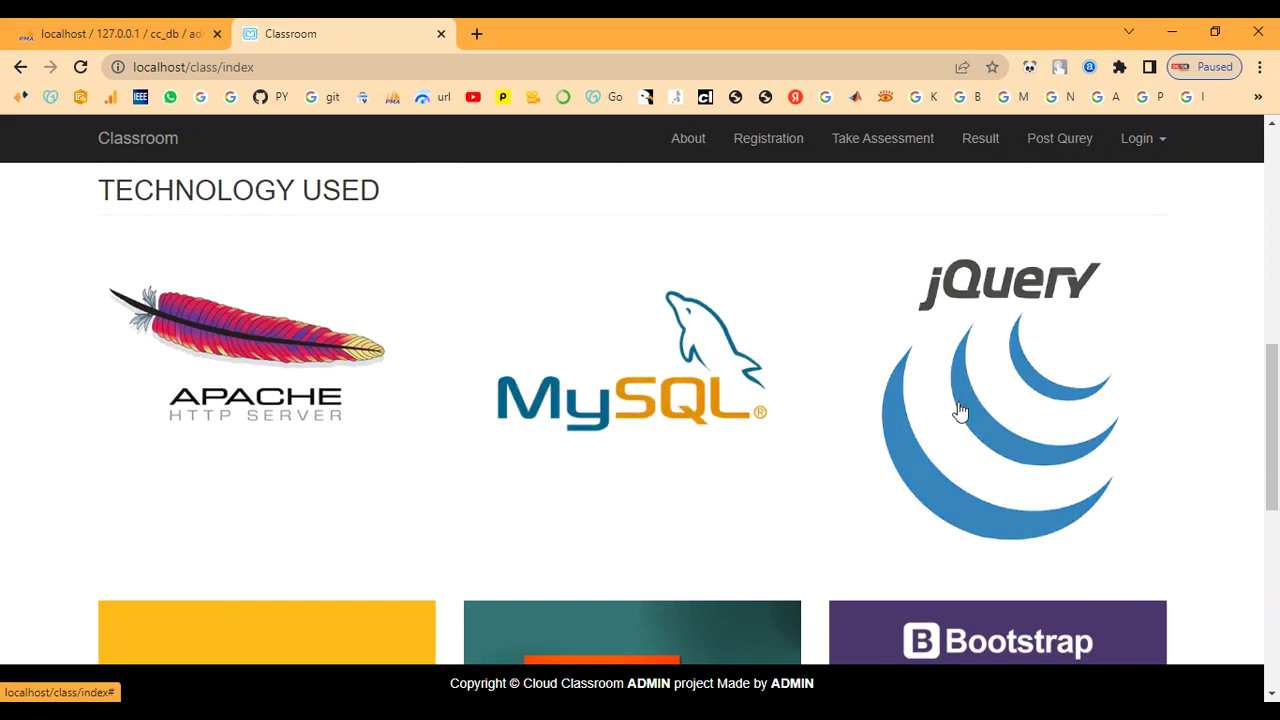
scroll(977, 409, down, 3)
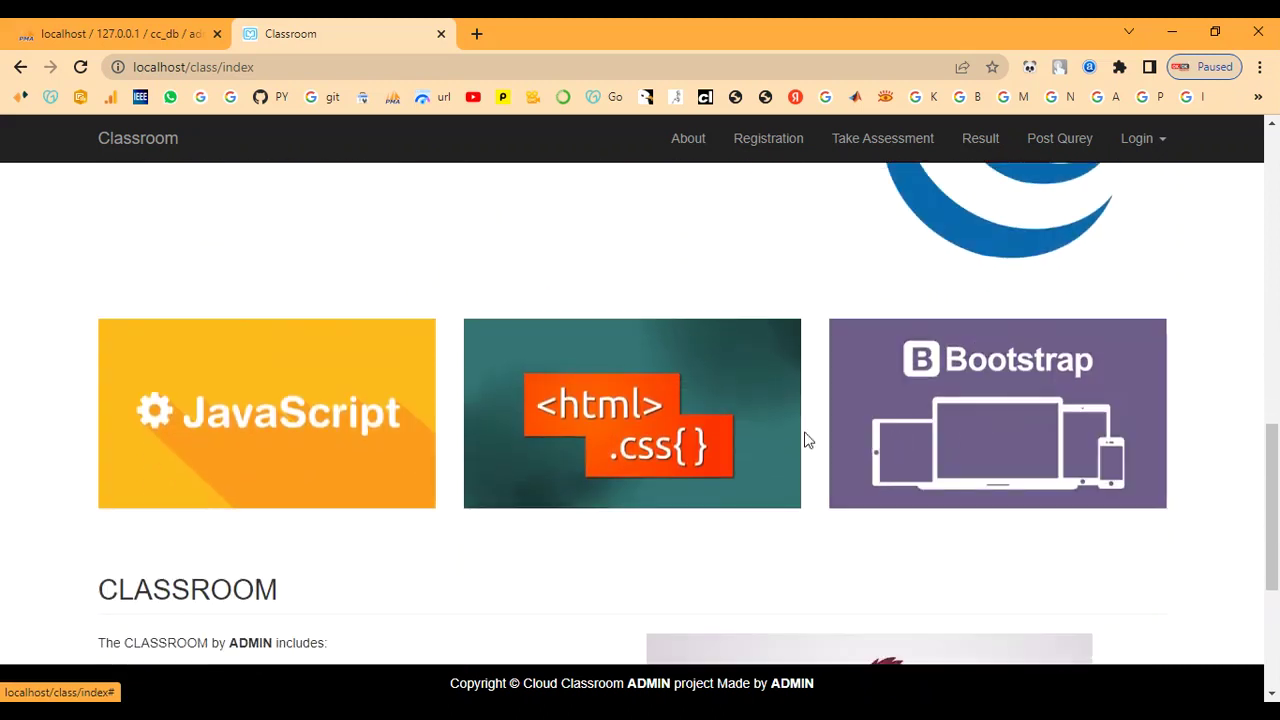
scroll(339, 460, down, 2)
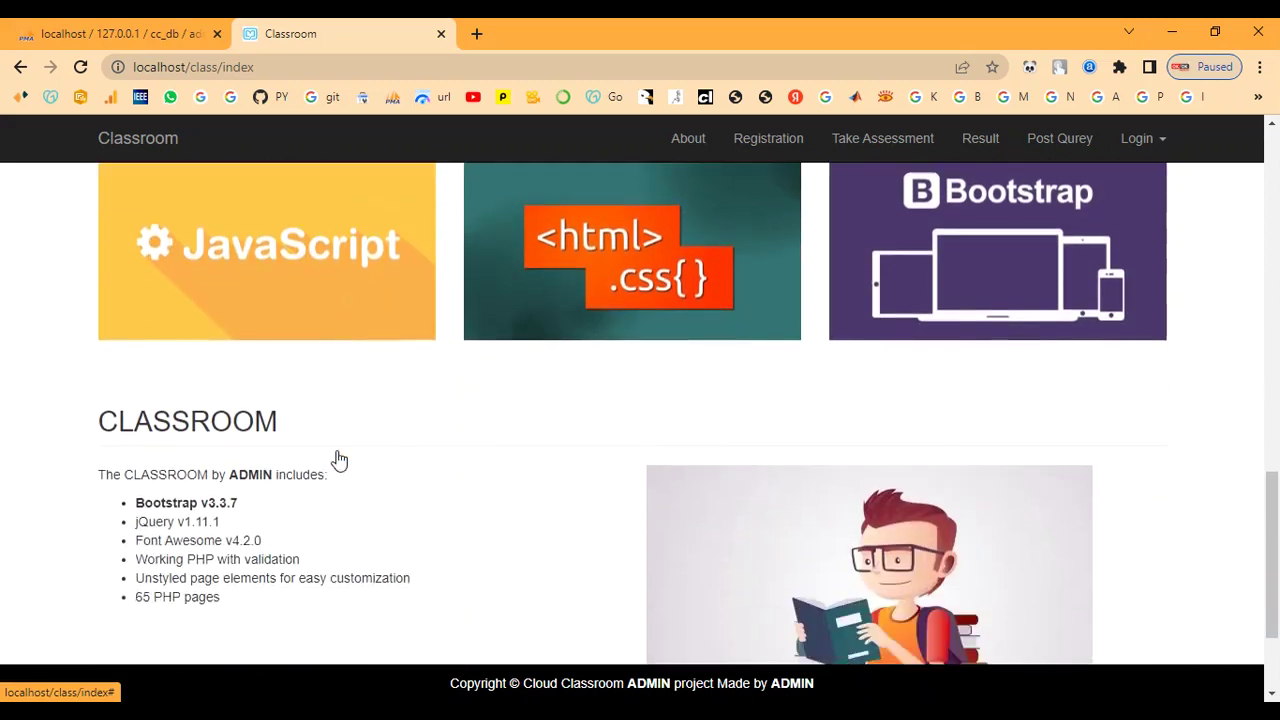
drag(125, 410, 437, 589)
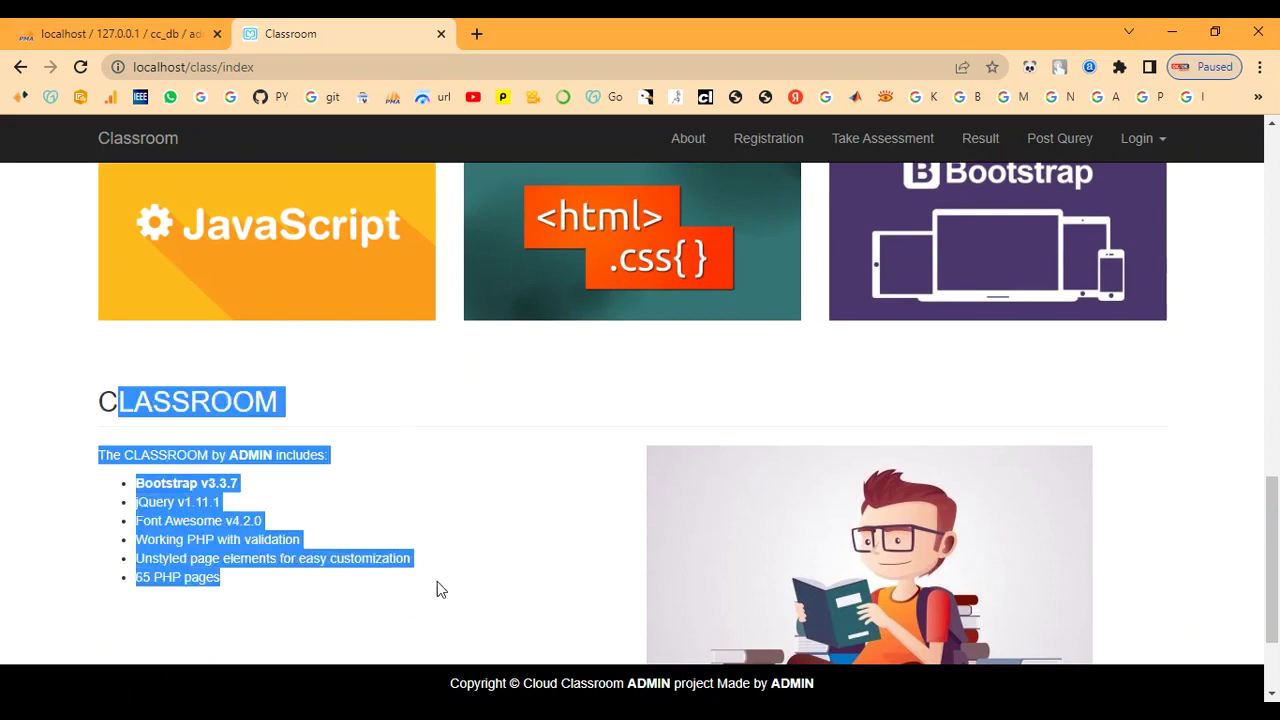
click(423, 529)
scroll(426, 523, down, 2)
drag(123, 302, 363, 314)
click(363, 335)
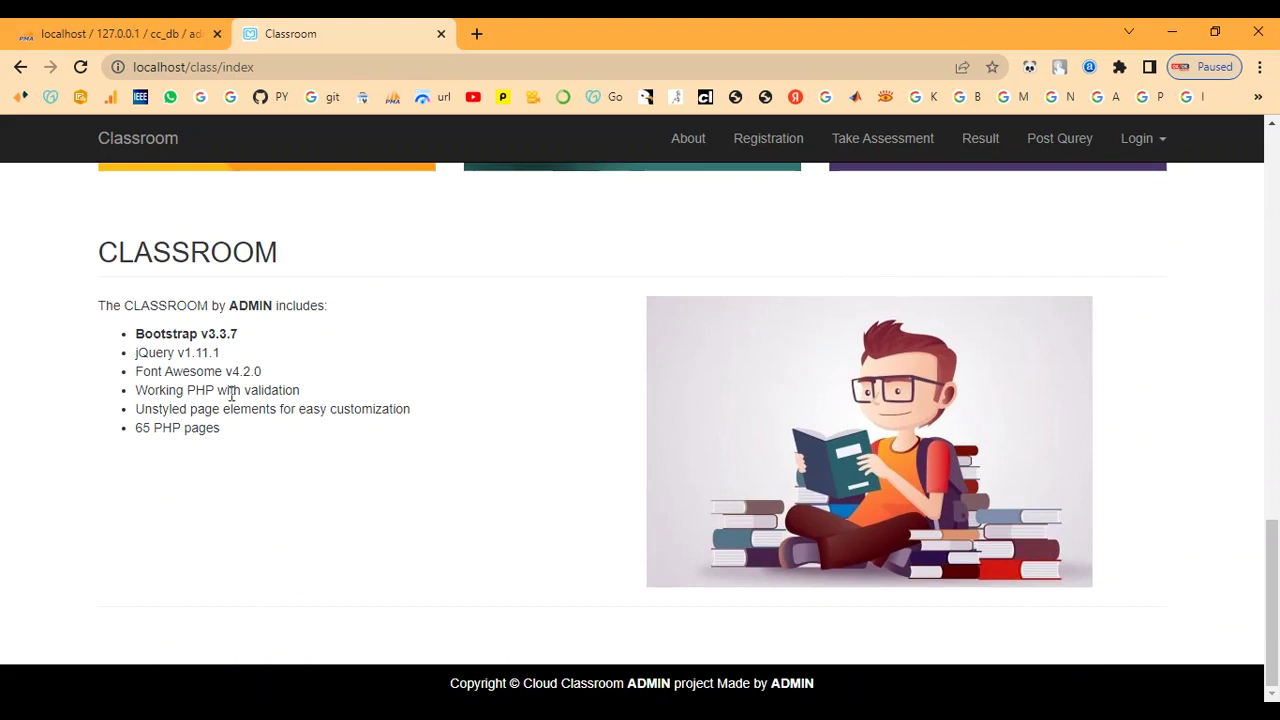
drag(452, 683, 832, 683)
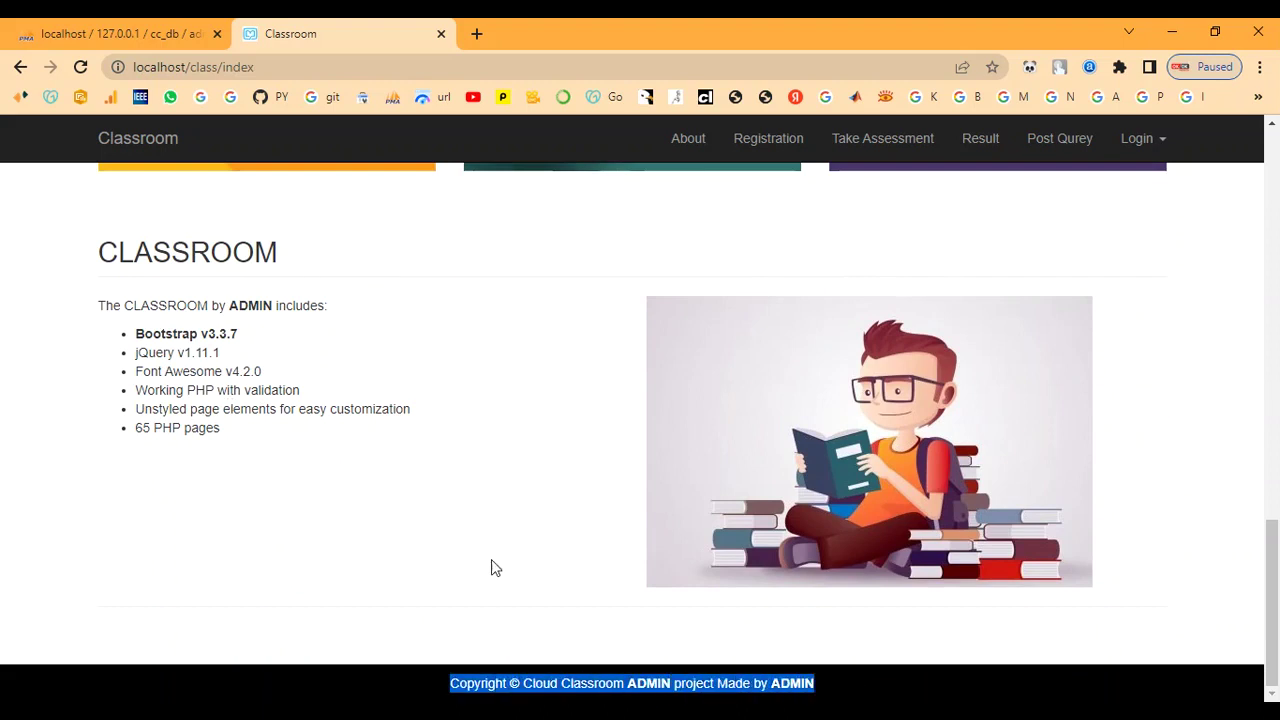
click(449, 560)
scroll(449, 560, up, 8)
scroll(536, 534, up, 5)
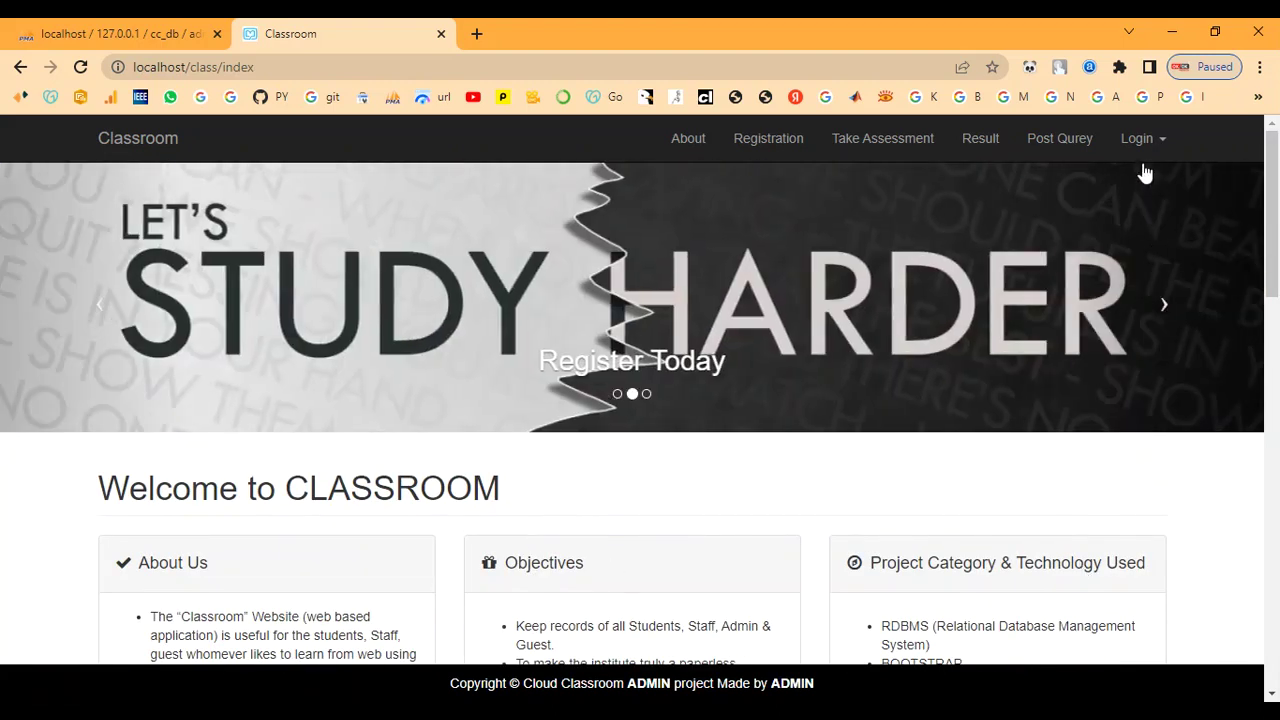
- Log in through Admin Login with the admin id and password, choosing Never for Chrome's save prompt
click(1142, 138)
click(1108, 230)
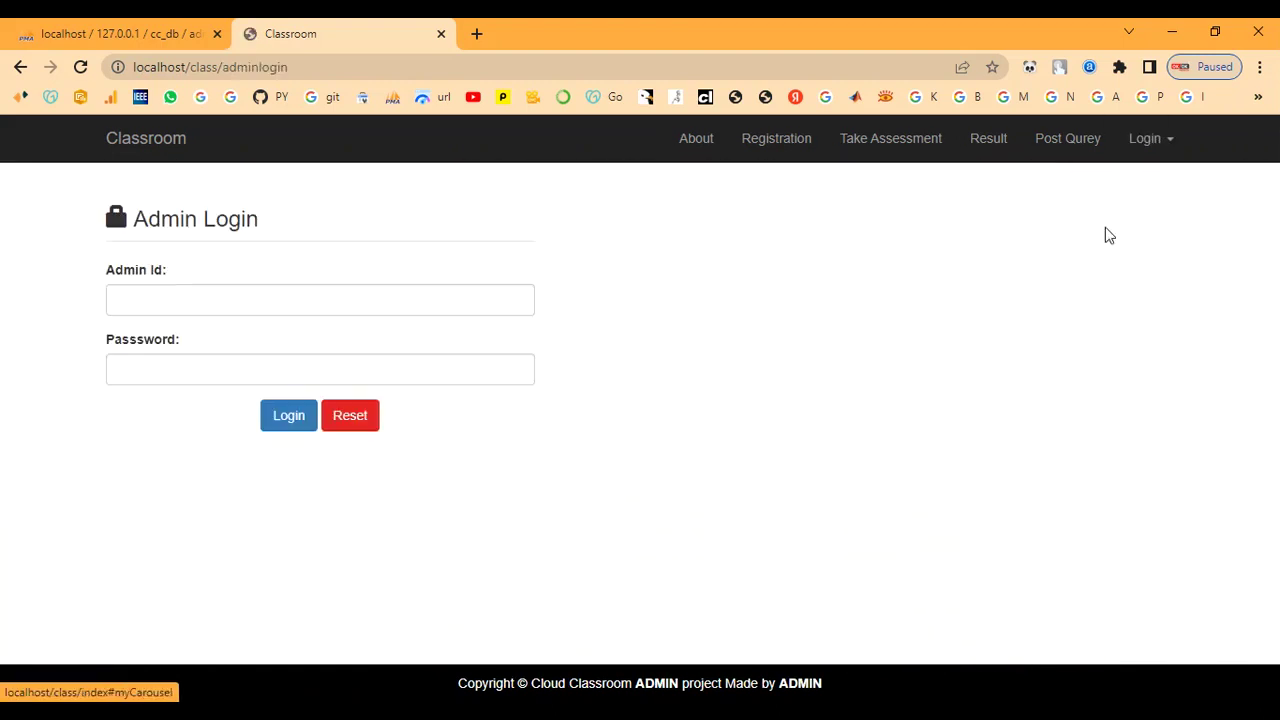
click(240, 292)
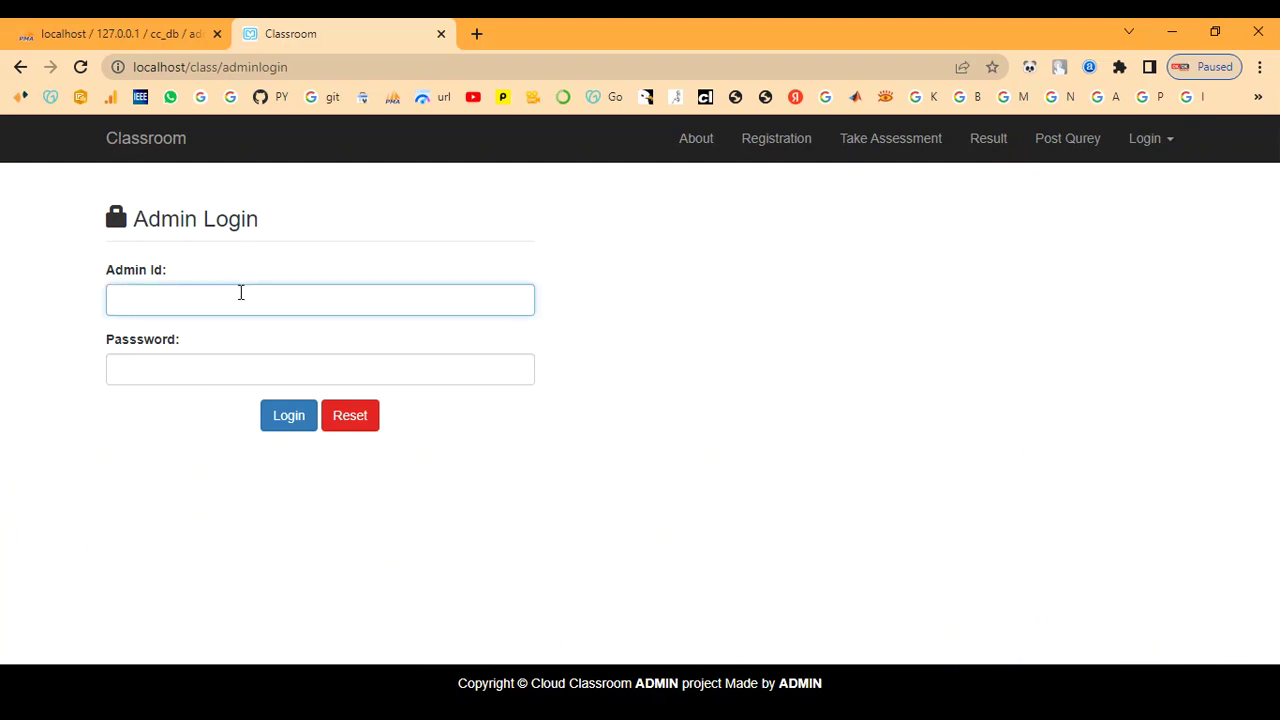
text(admin)
key(Tab)
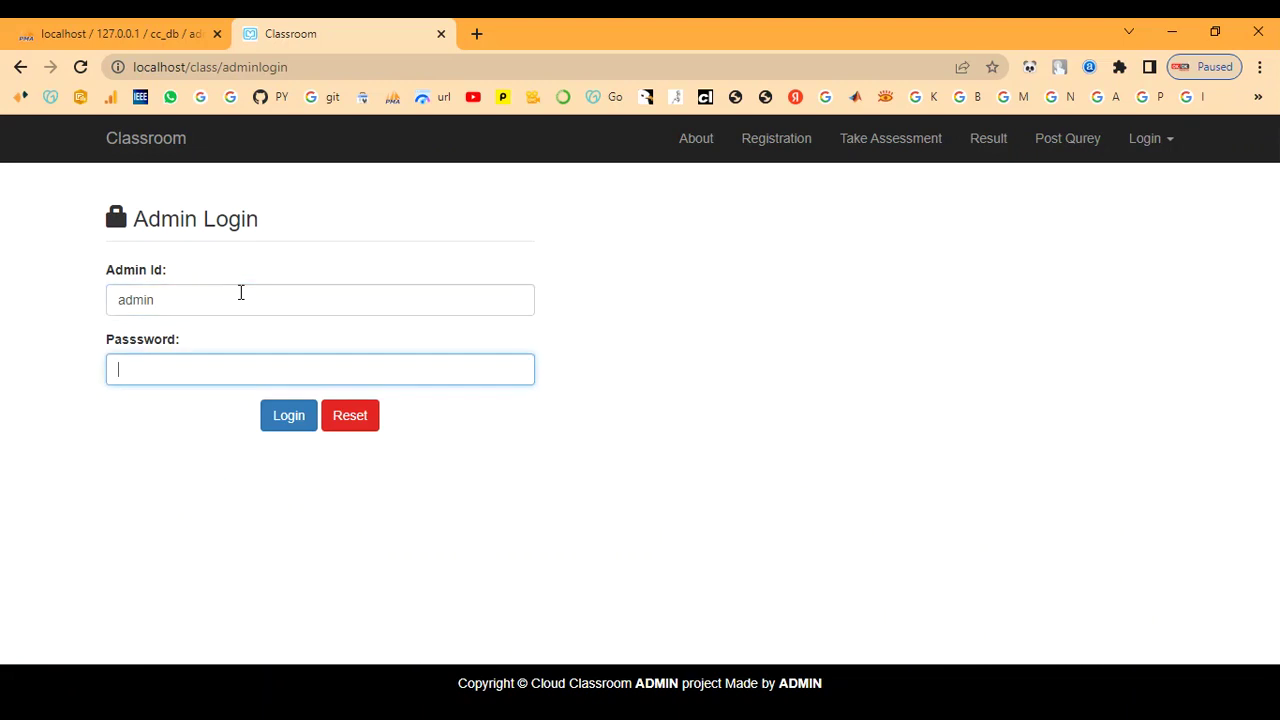
text(admin)
click(268, 422)
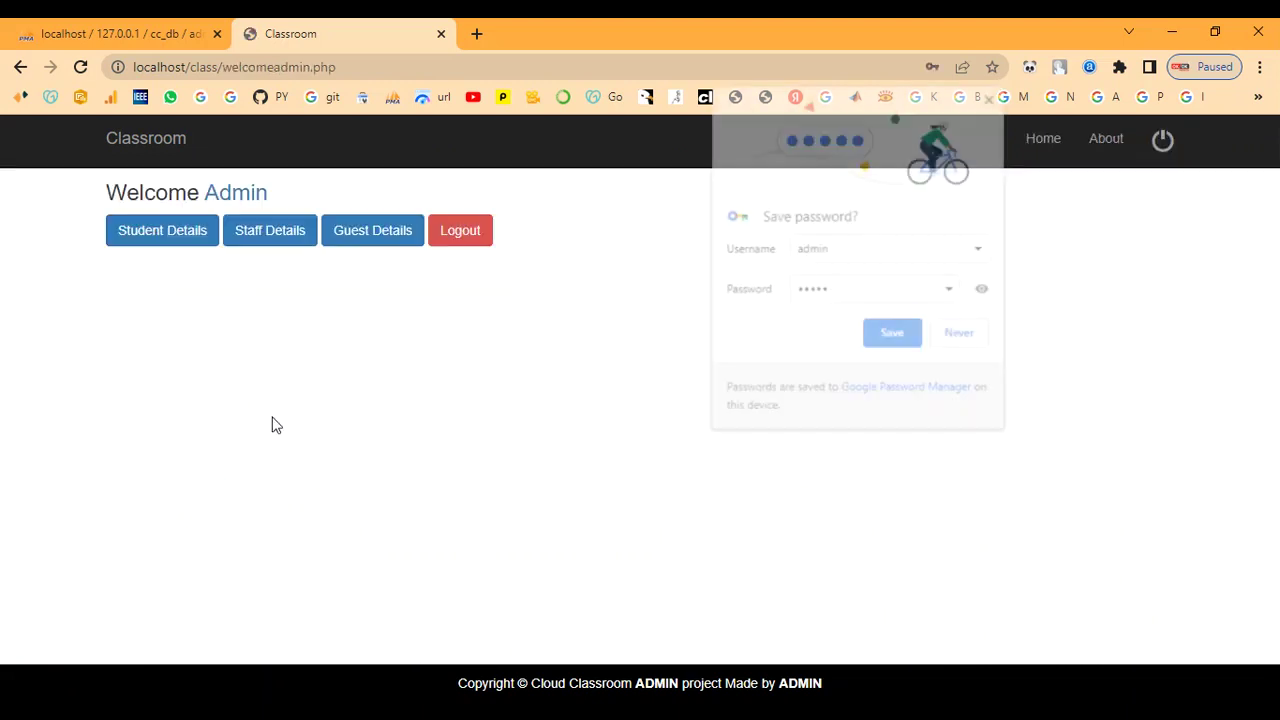
click(960, 340)
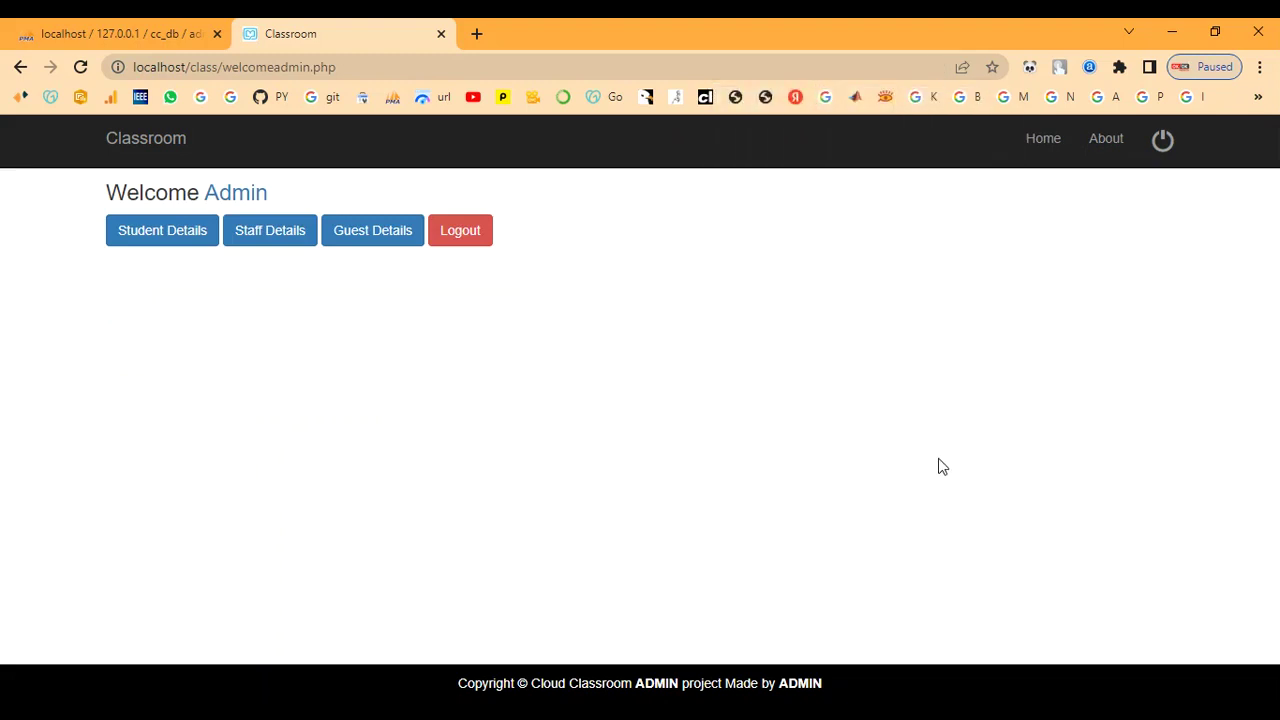
- Browse the Student Details, Staff Details and Guest Details tables from the admin dashboard
click(165, 232)
scroll(280, 409, down, 3)
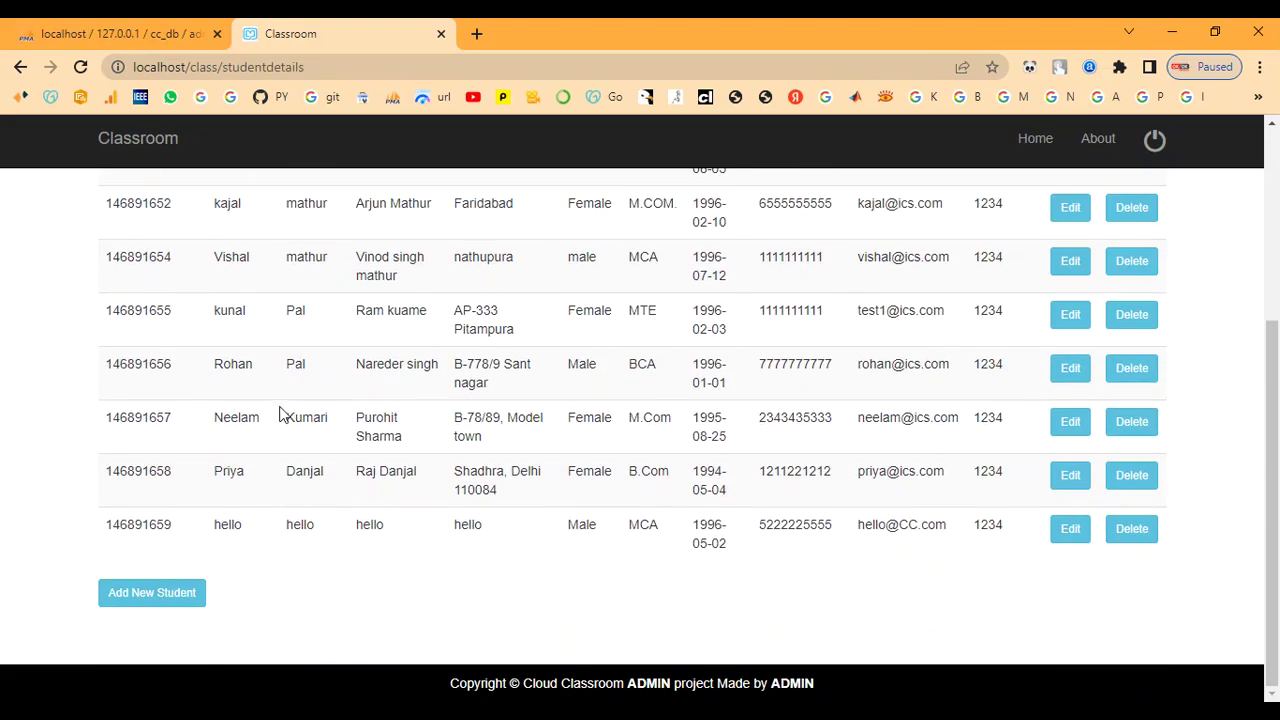
scroll(600, 520, up, 3)
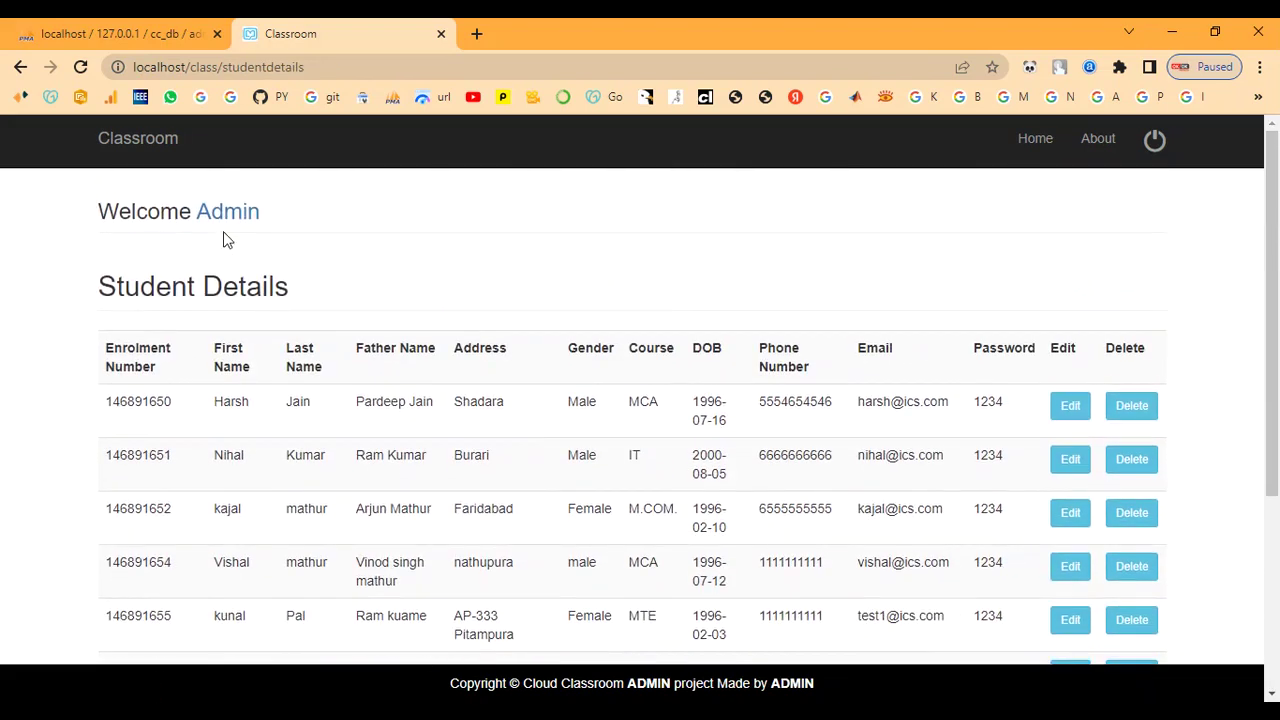
click(220, 213)
click(257, 237)
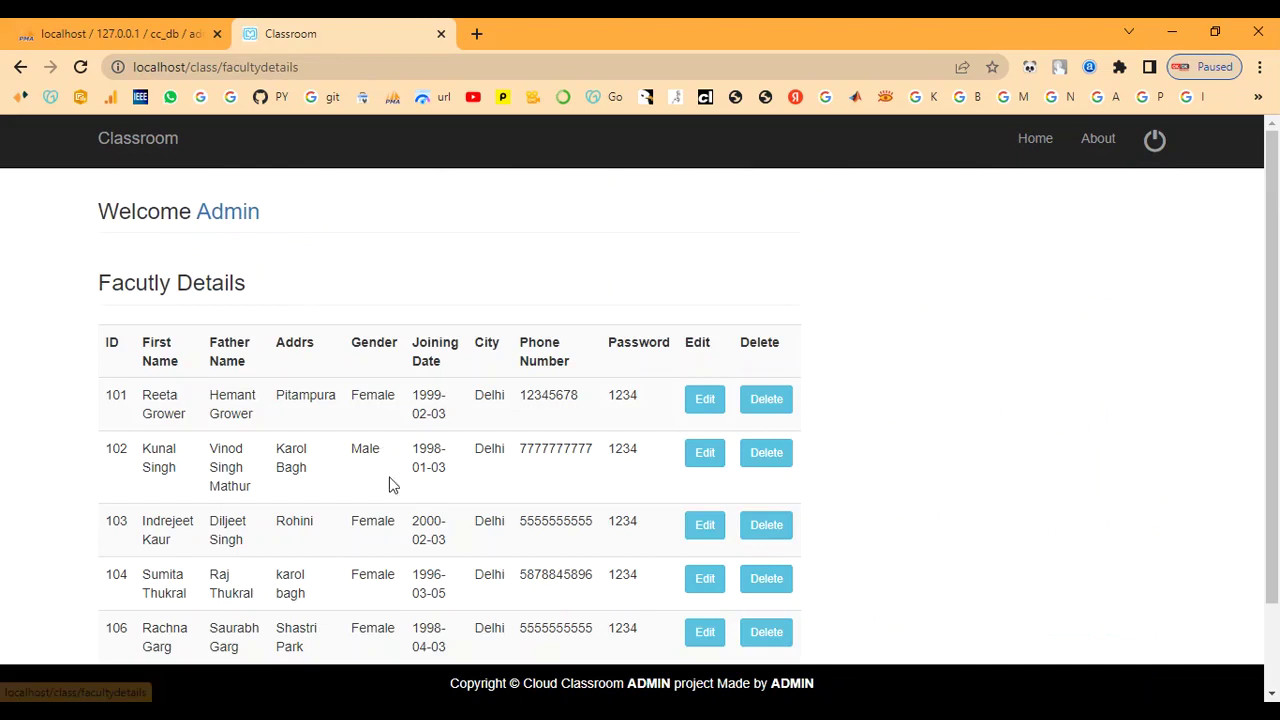
scroll(390, 485, down, 2)
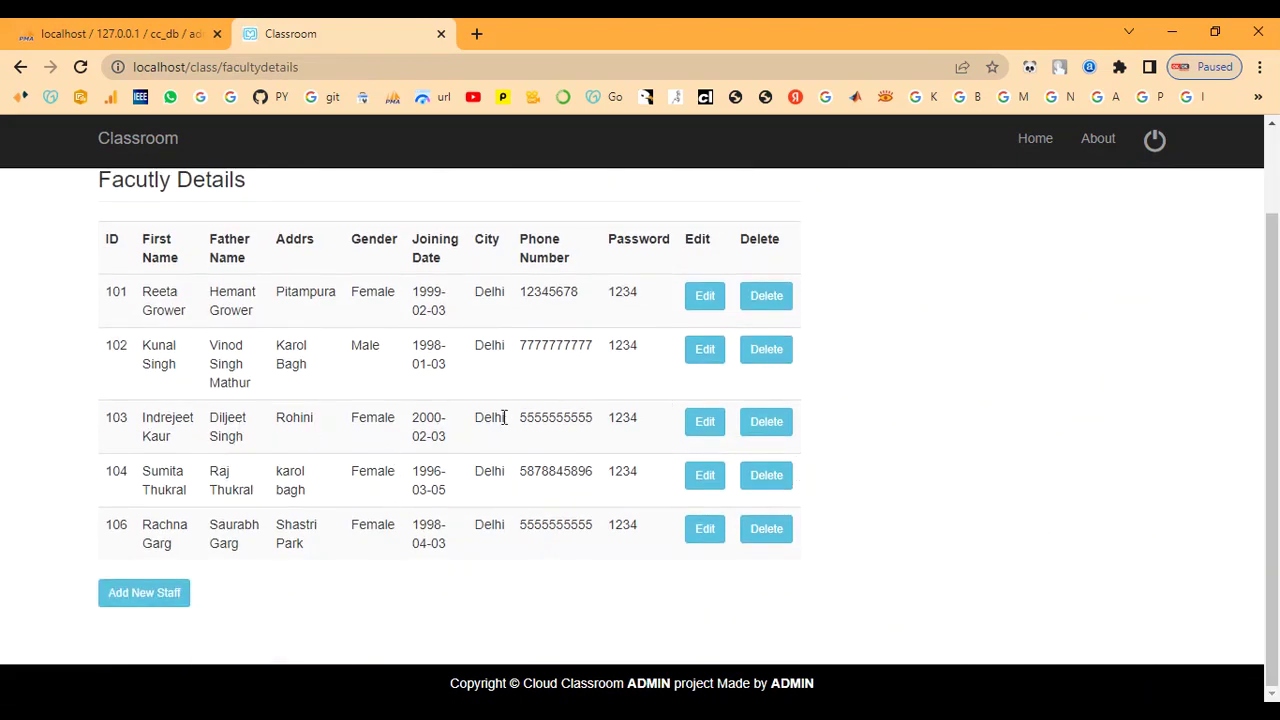
scroll(503, 420, up, 2)
click(224, 215)
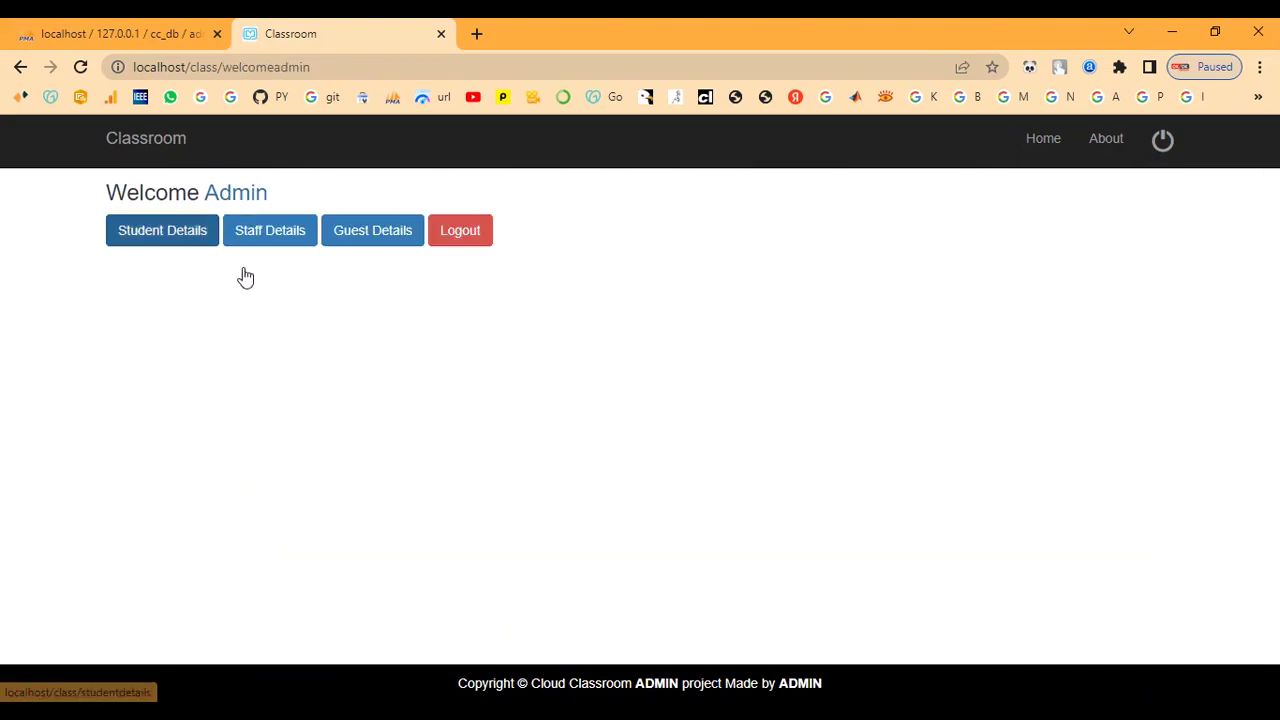
click(374, 231)
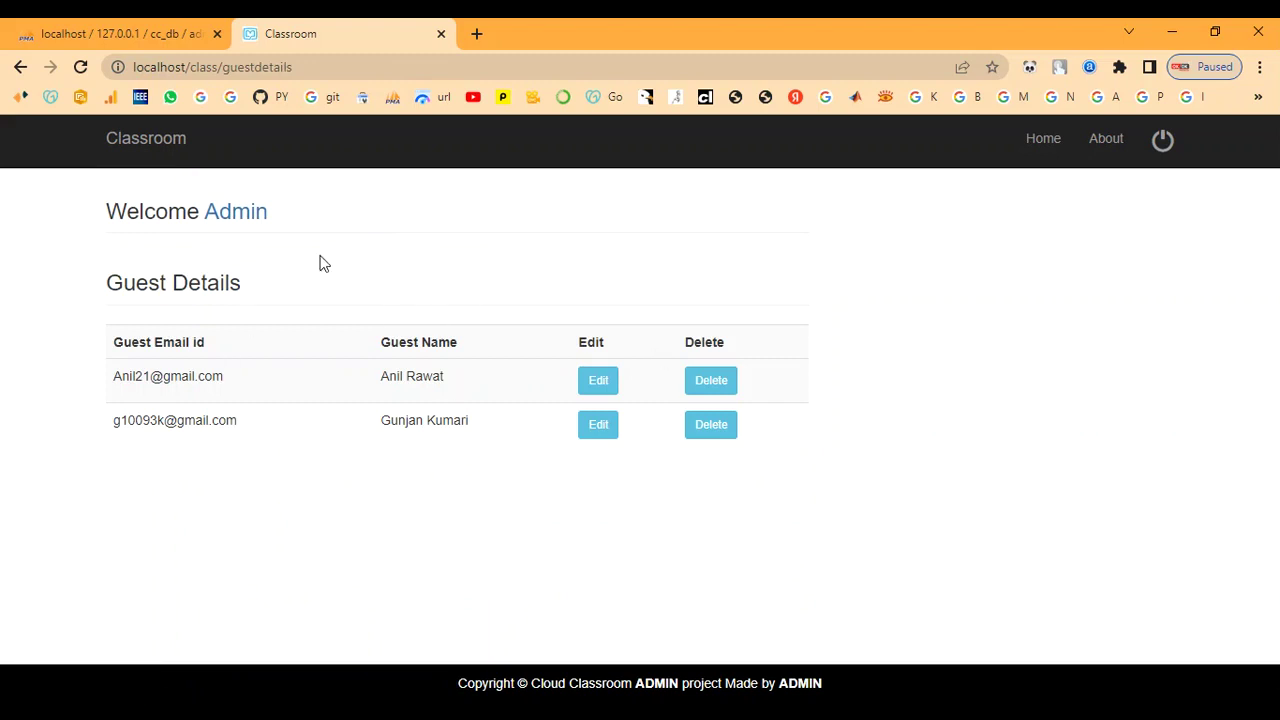
click(249, 212)
- Go to Student Details and open the Add New Student form
click(163, 237)
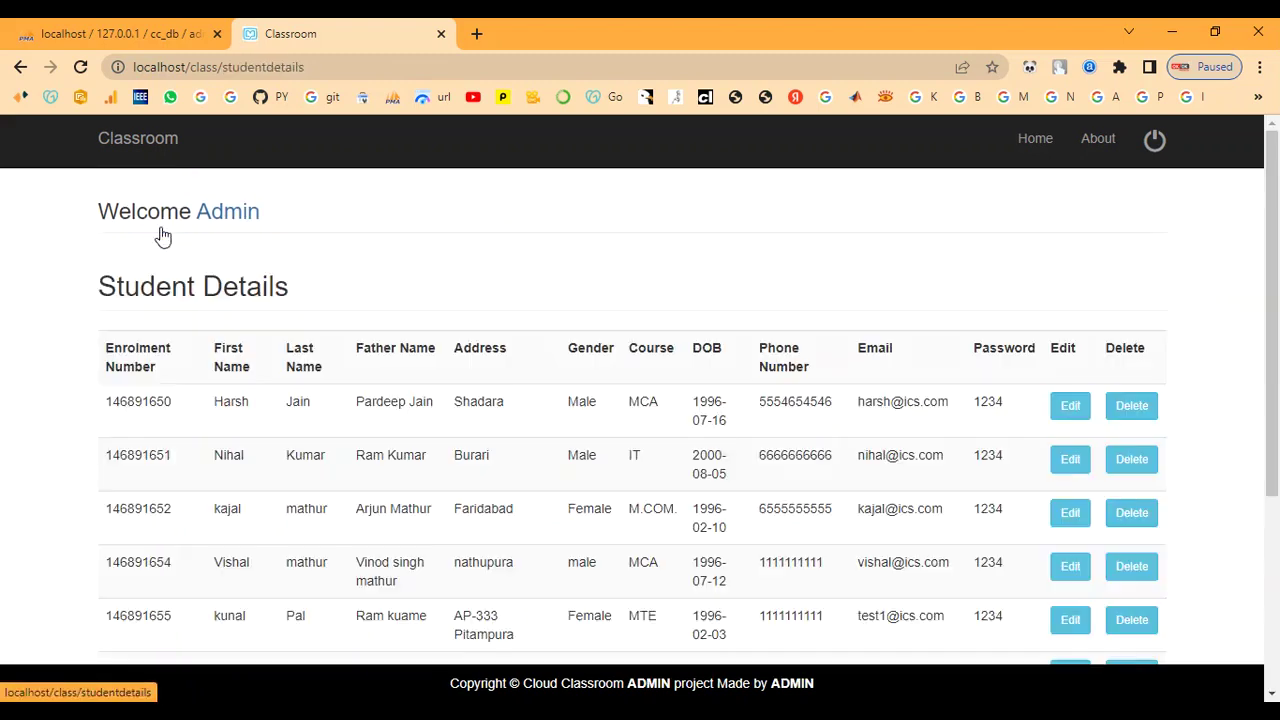
scroll(233, 459, down, 3)
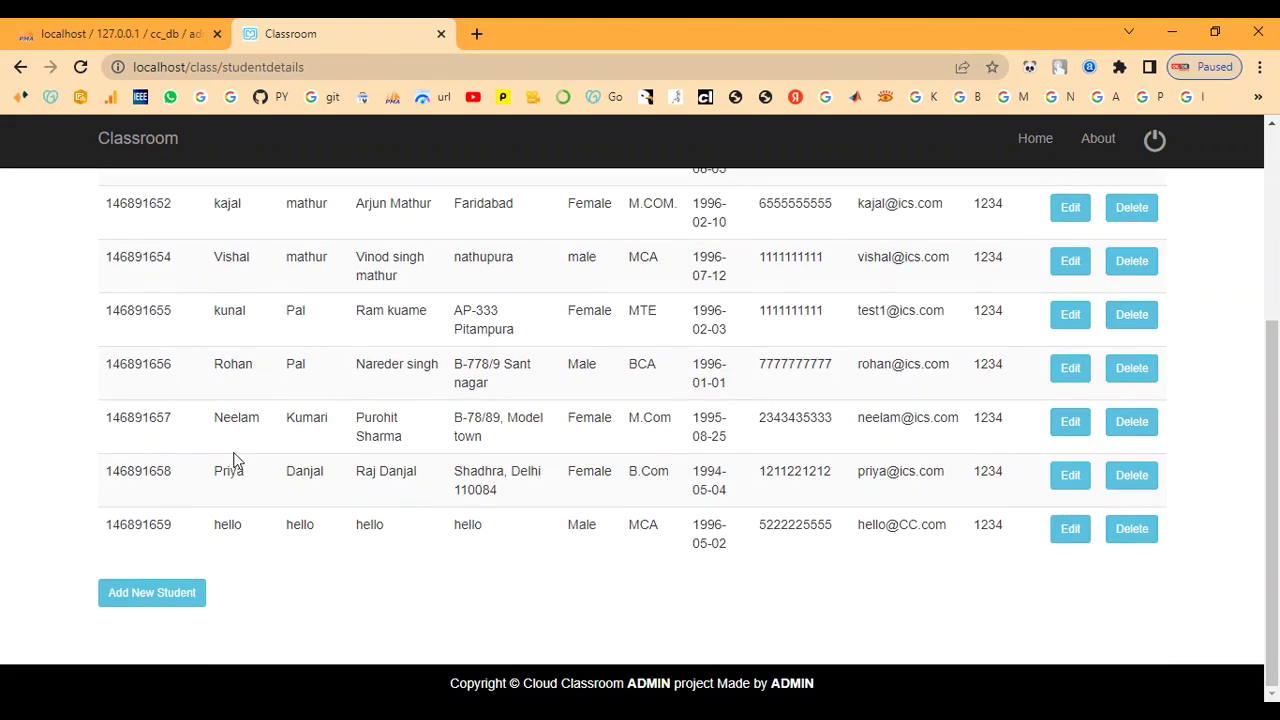
click(150, 596)
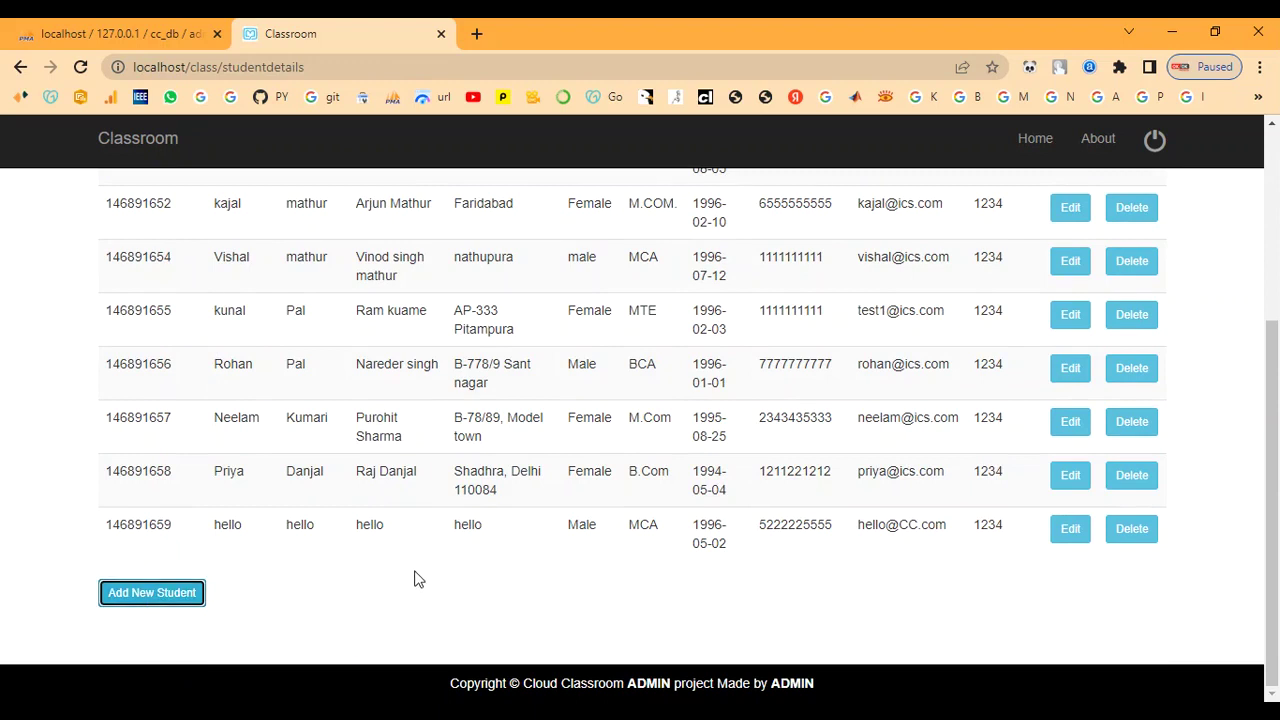
scroll(418, 580, up, 3)
scroll(418, 580, down, 3)
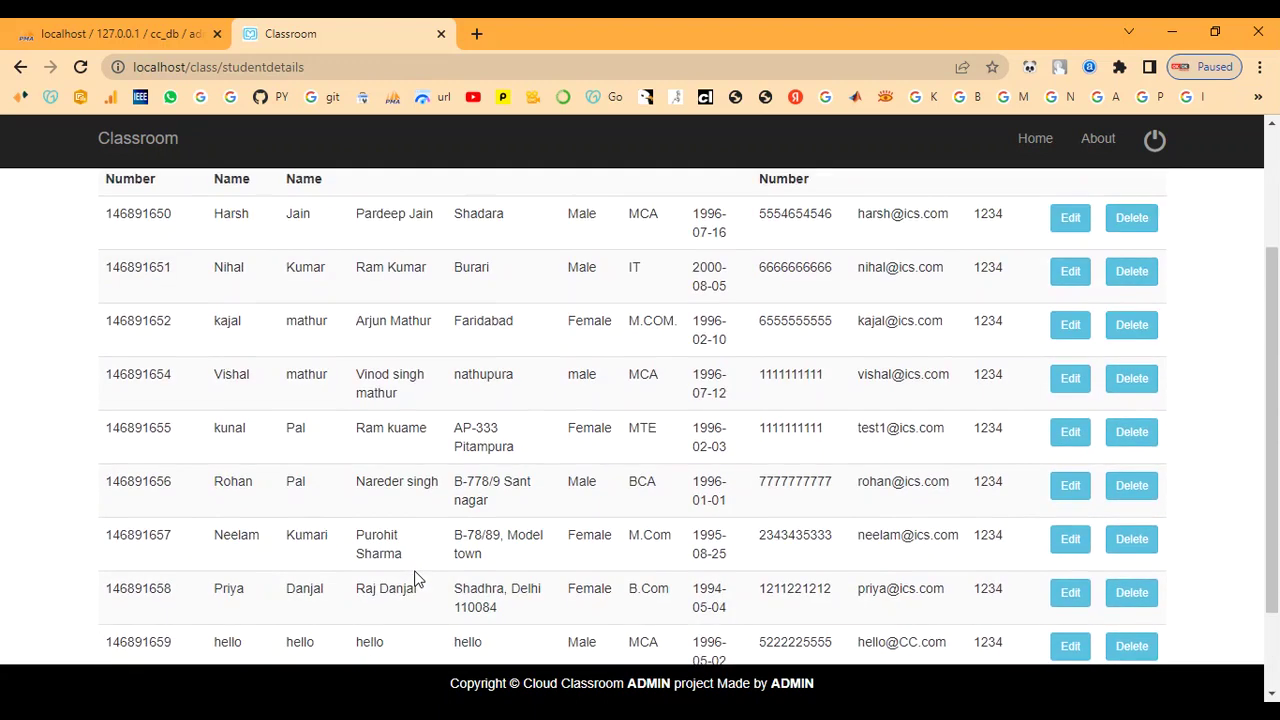
click(150, 597)
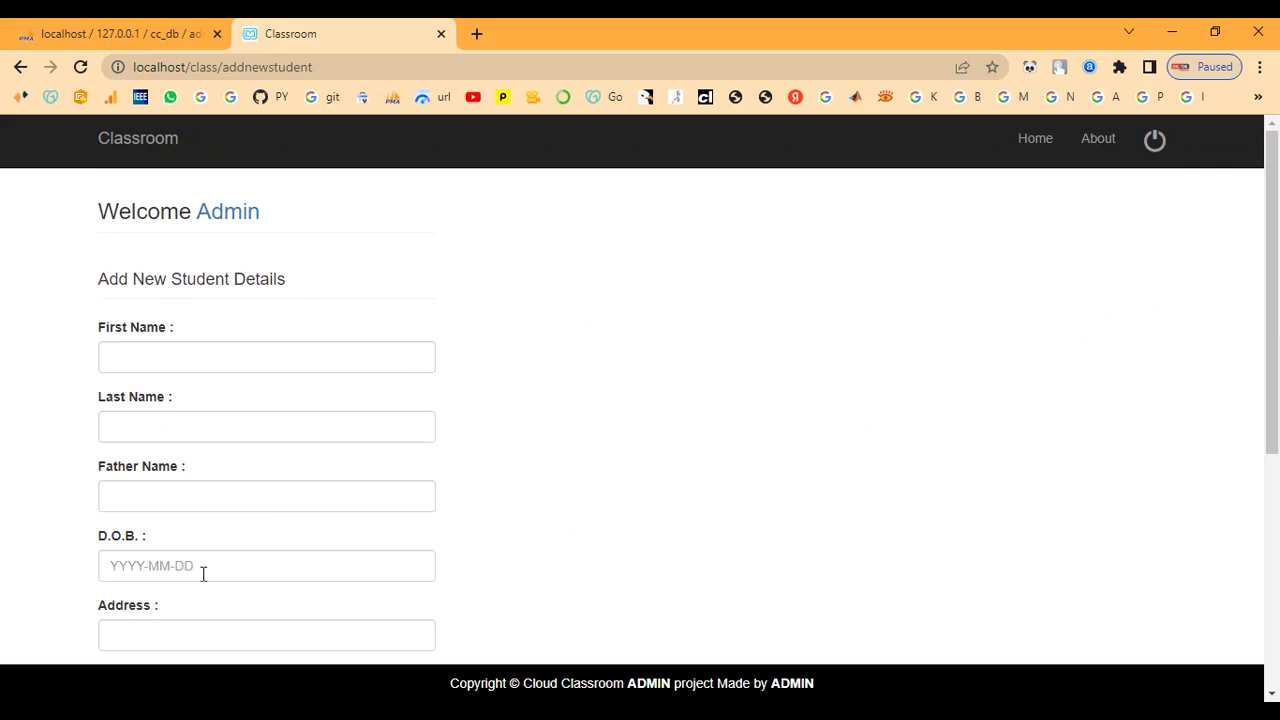
- Enter the student's first, last and father's names, date of birth and address
click(153, 364)
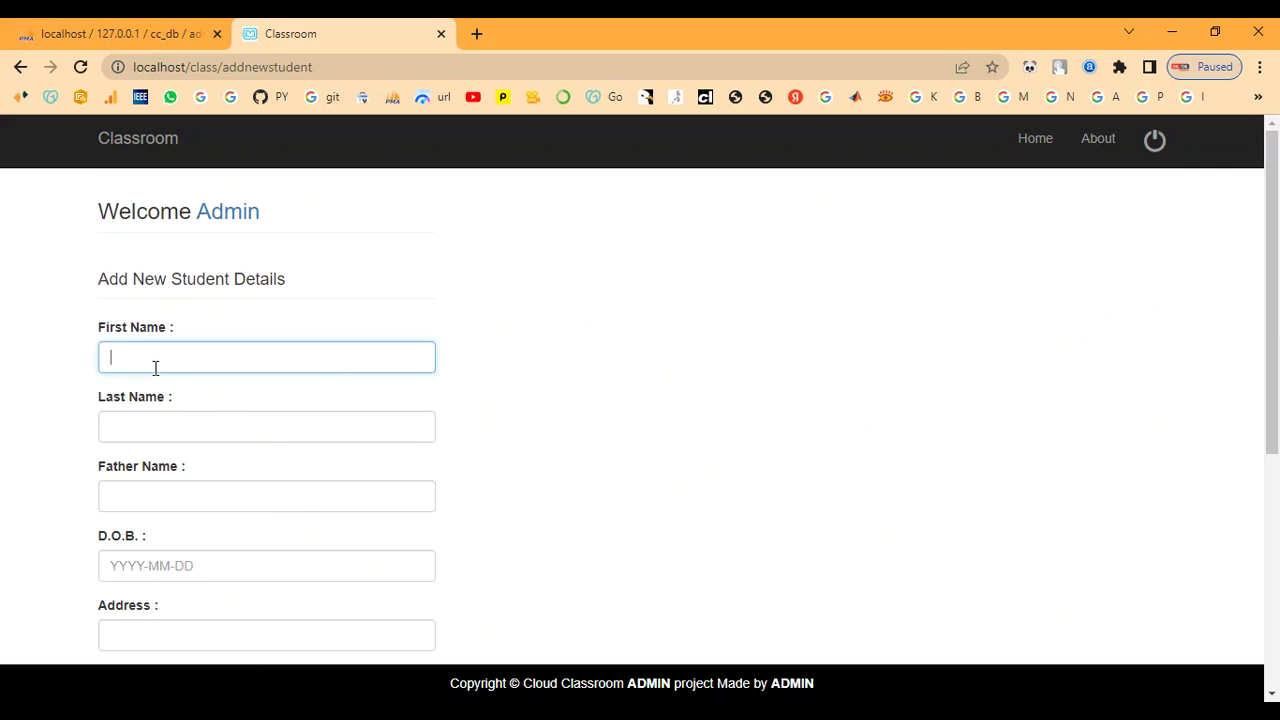
text(ram)
key(Tab)
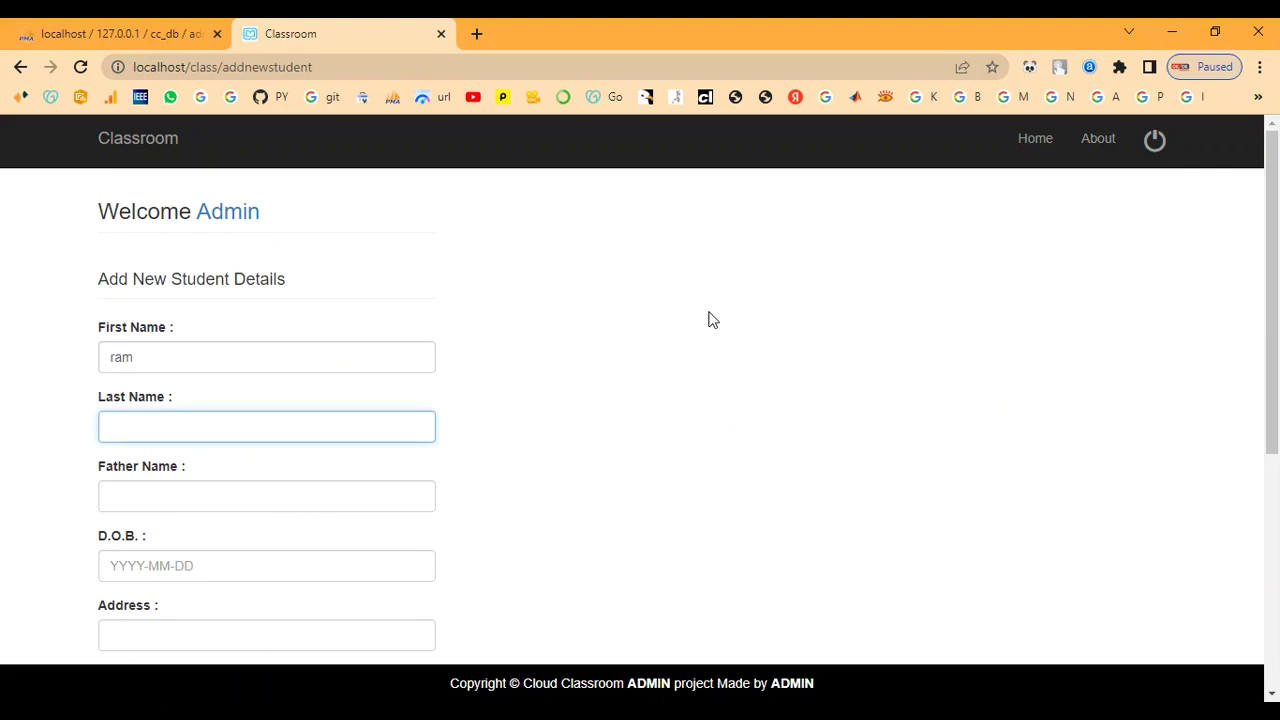
text(ram)
key(Tab)
text(ra)
key(Tab)
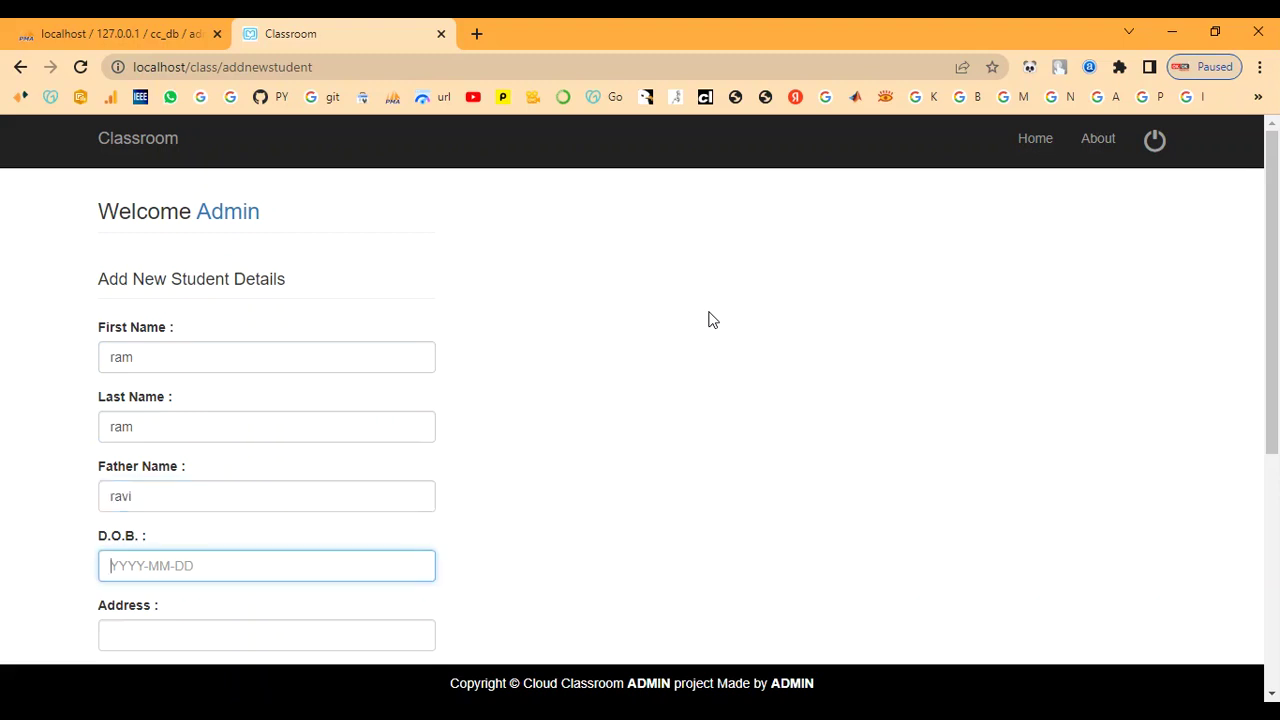
text(2)
text(000)
text(.)
text(04.23)
key(Tab)
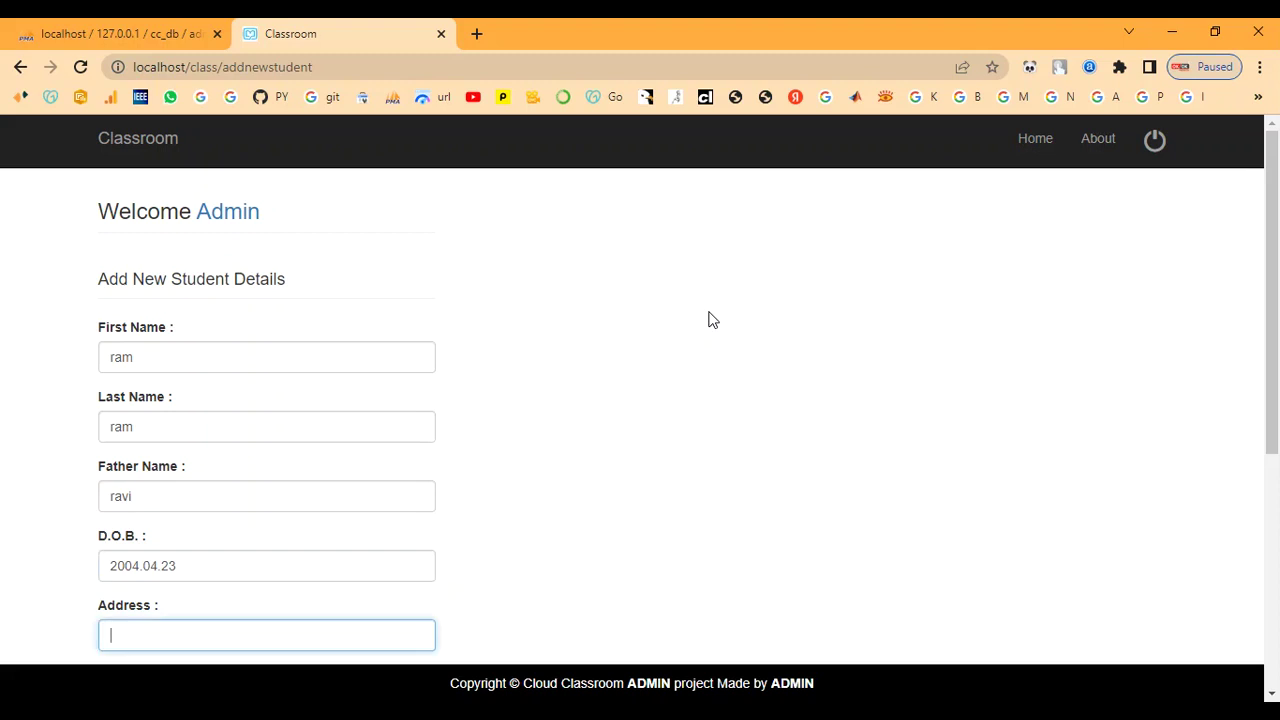
text(che)
click(712, 319)
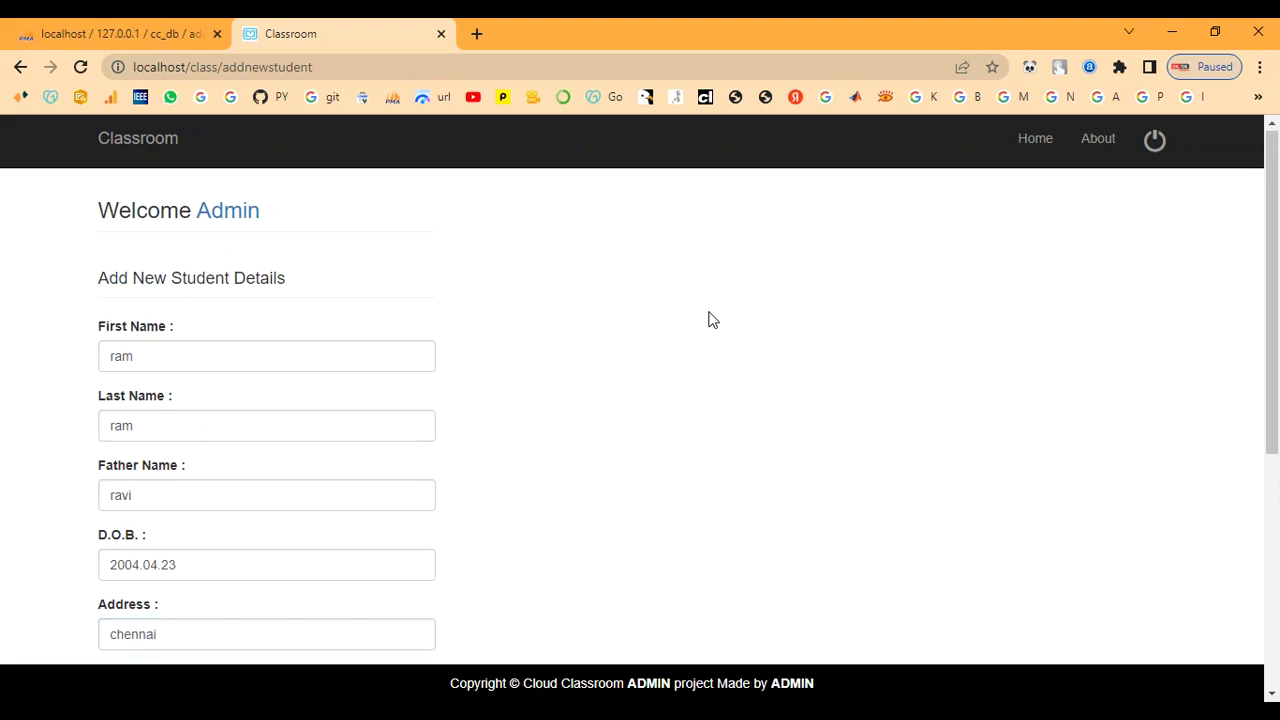
scroll(709, 317, down, 4)
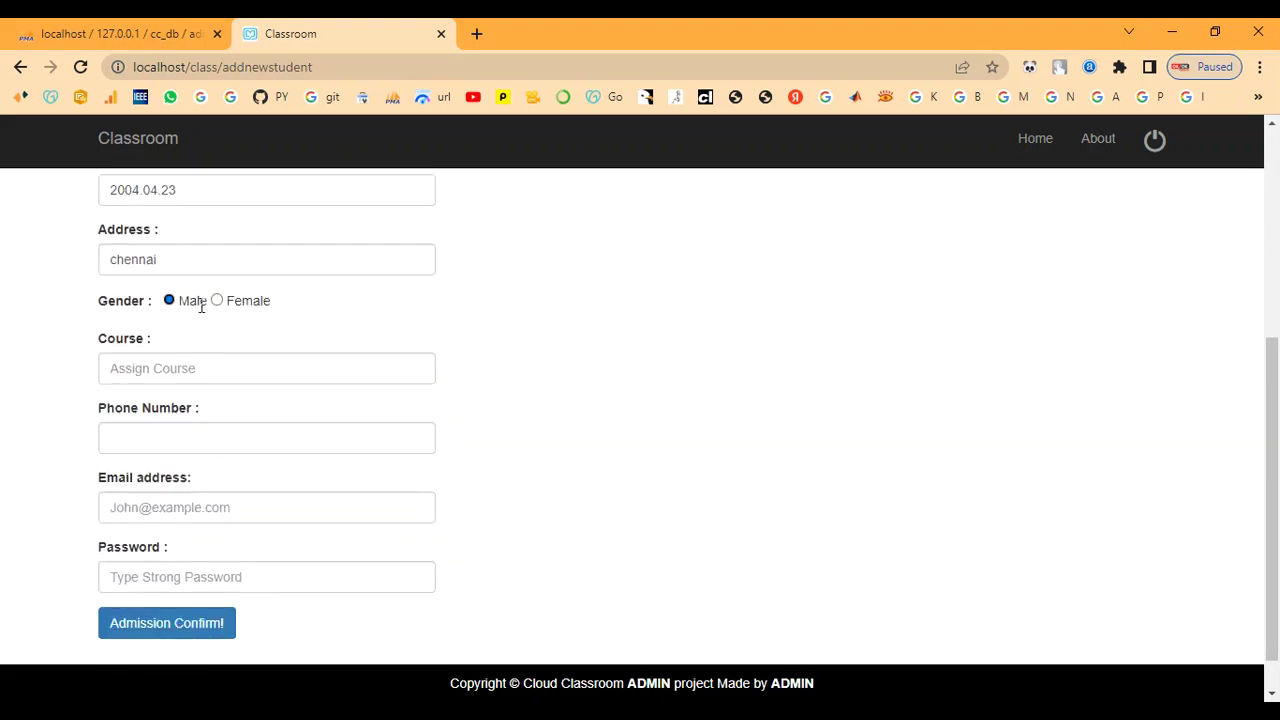
click(189, 259)
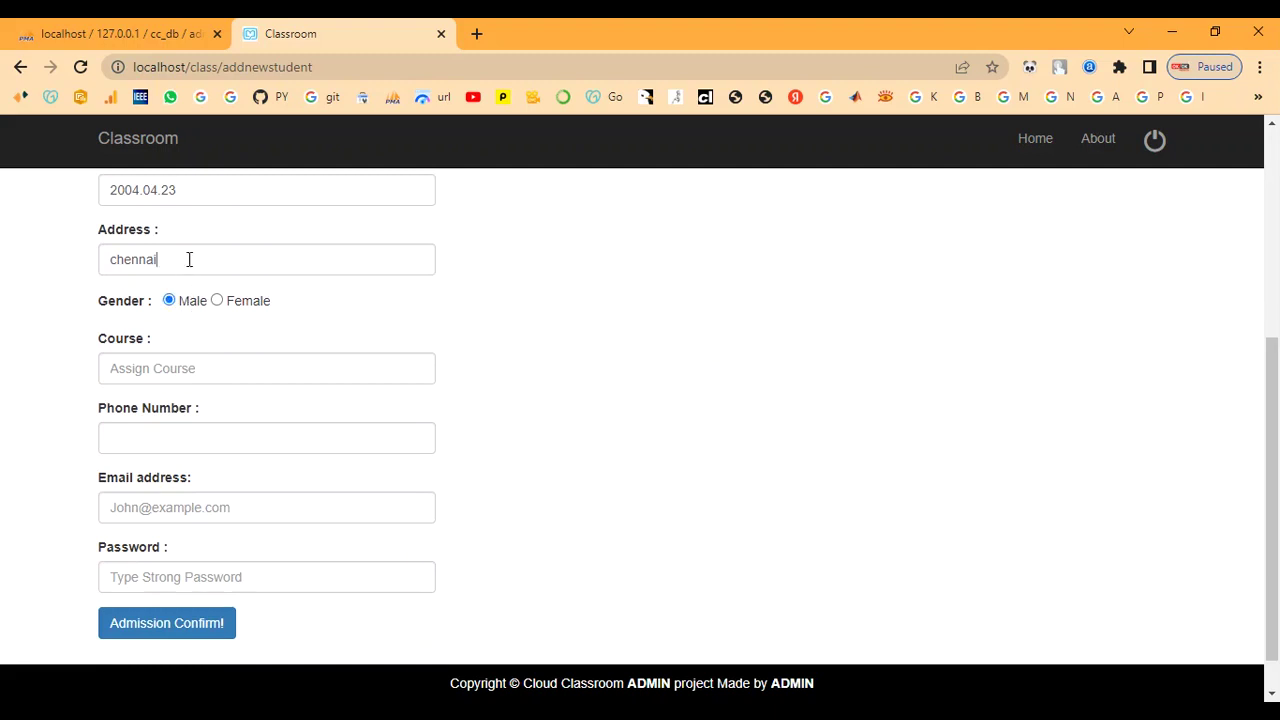
- Fill in course IT, phone number, e-mail and password, then confirm the admission
scroll(197, 360, down, 1)
click(200, 328)
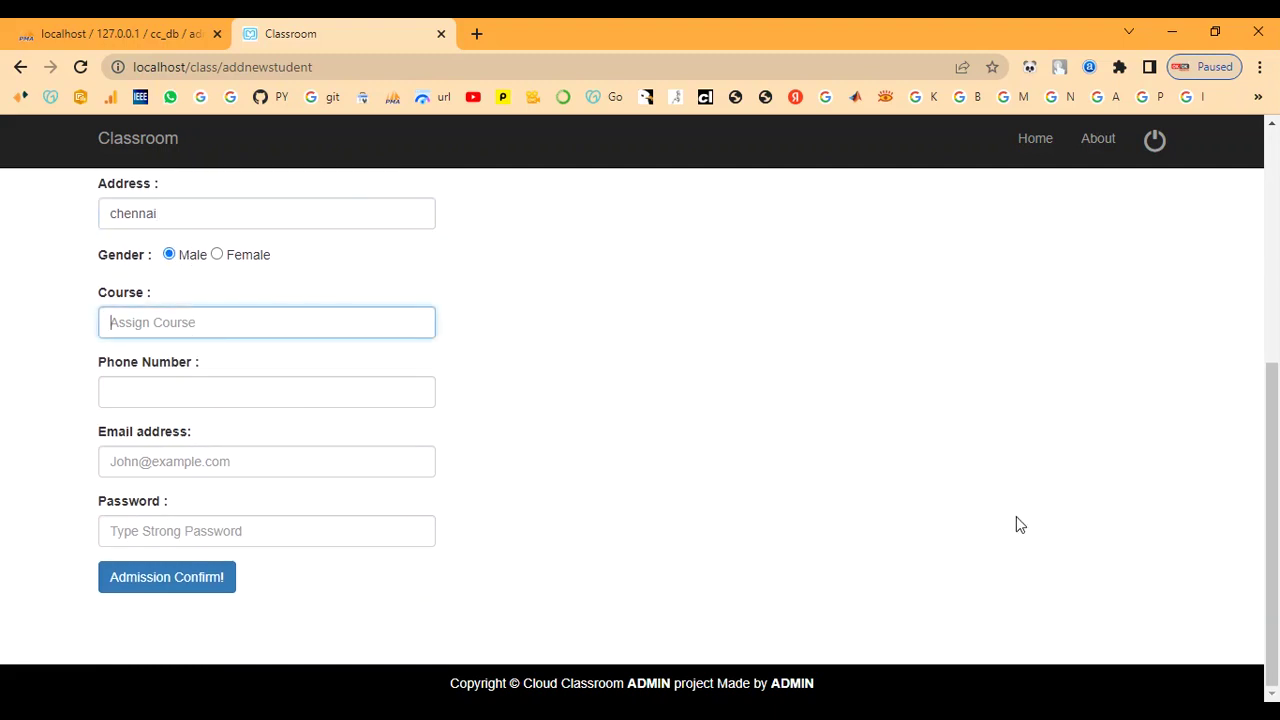
text(IT)
click(252, 390)
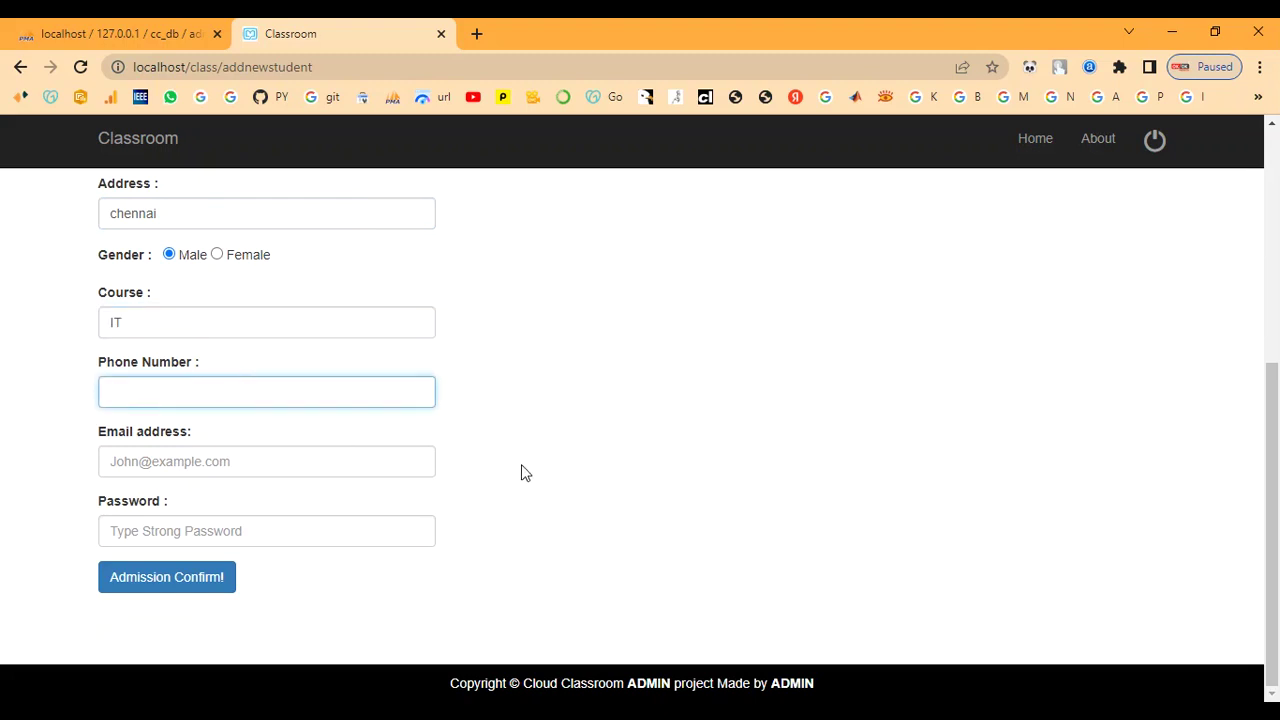
text(8907654321)
key(Tab)
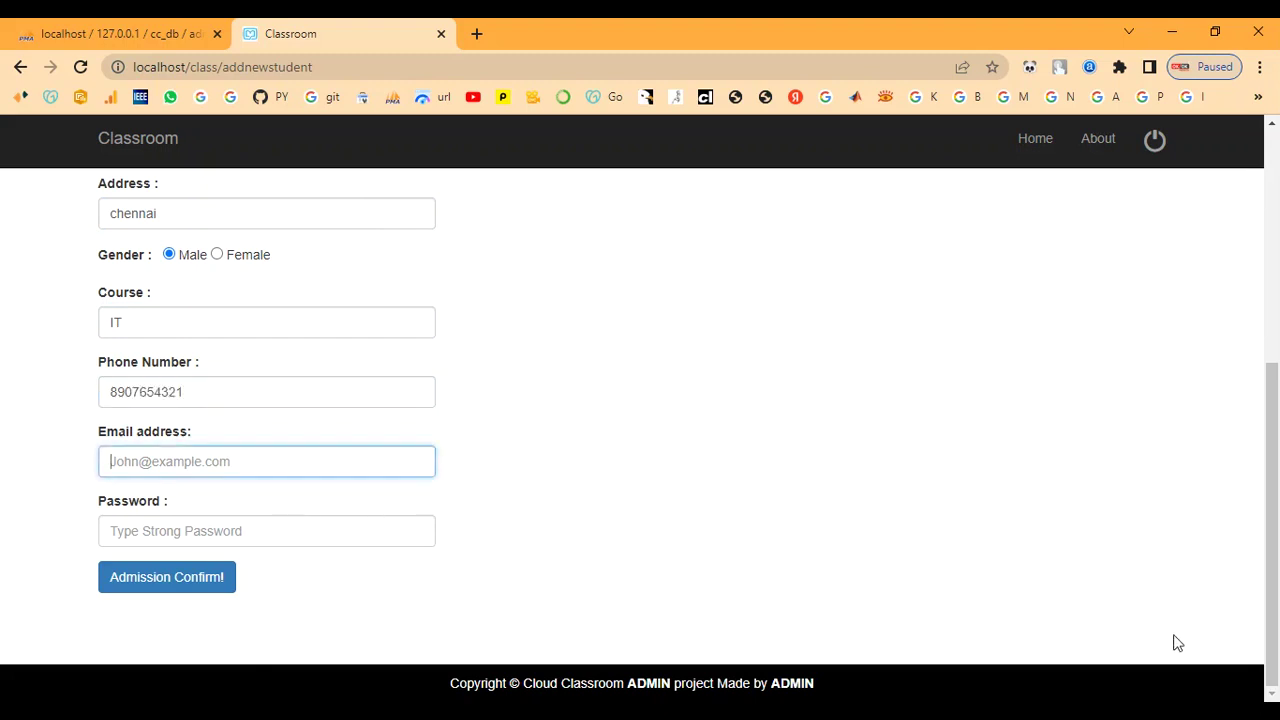
text(R)
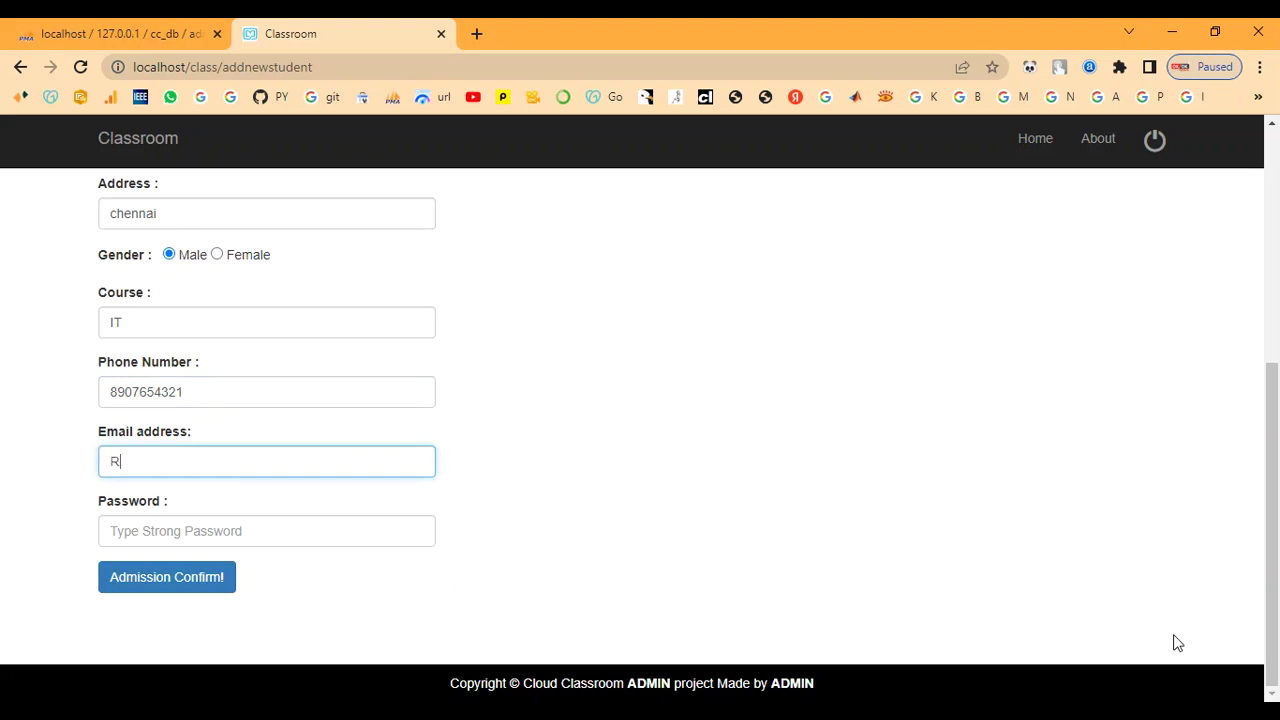
key(BackSpace)
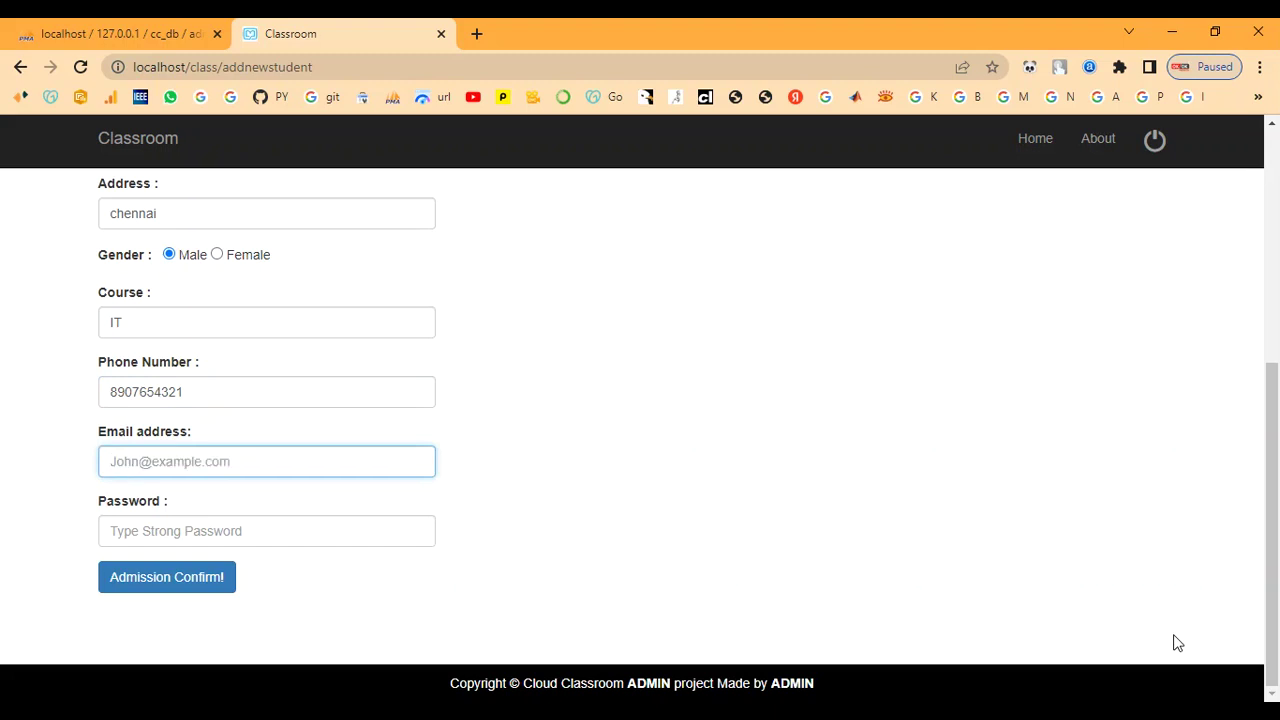
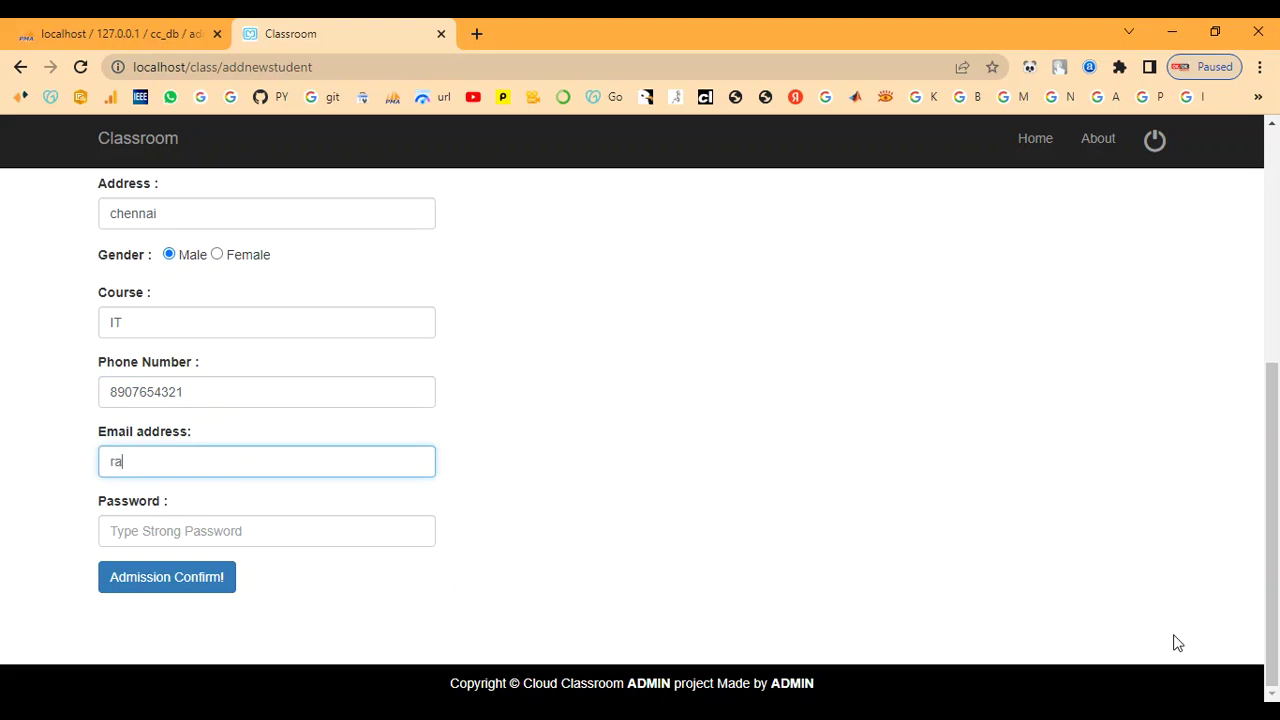
key(Tab)
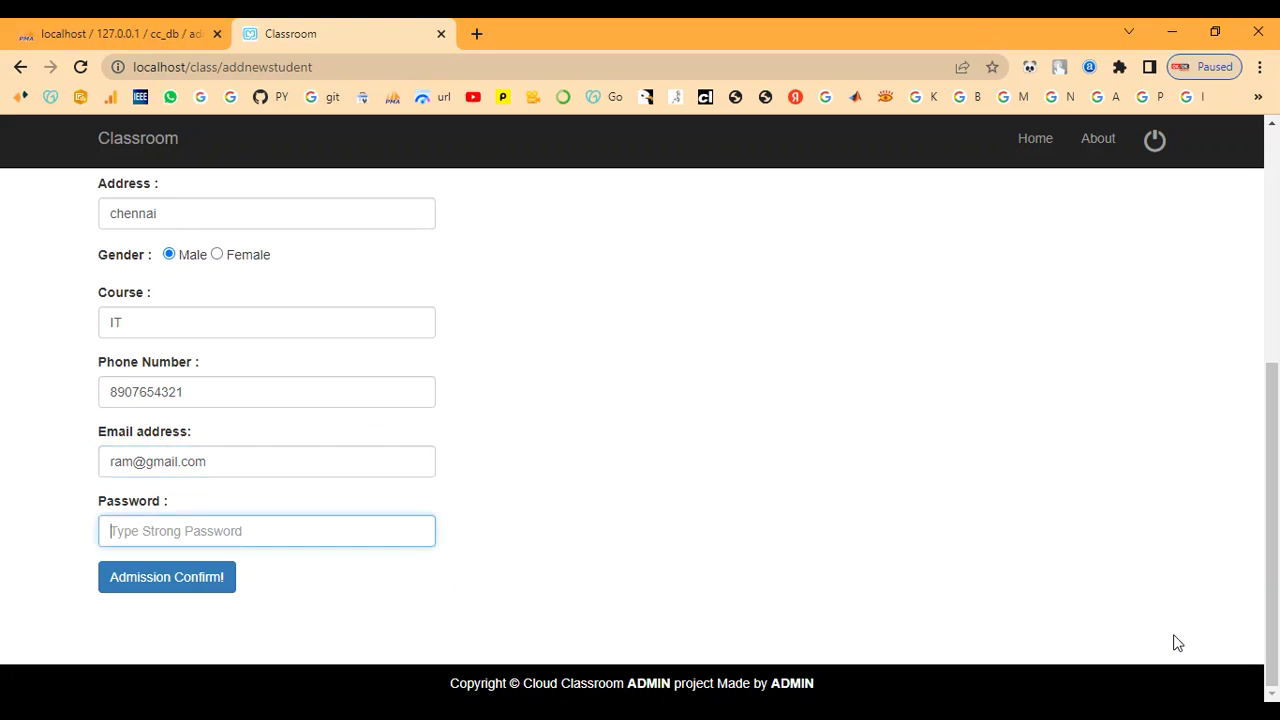
text(r)
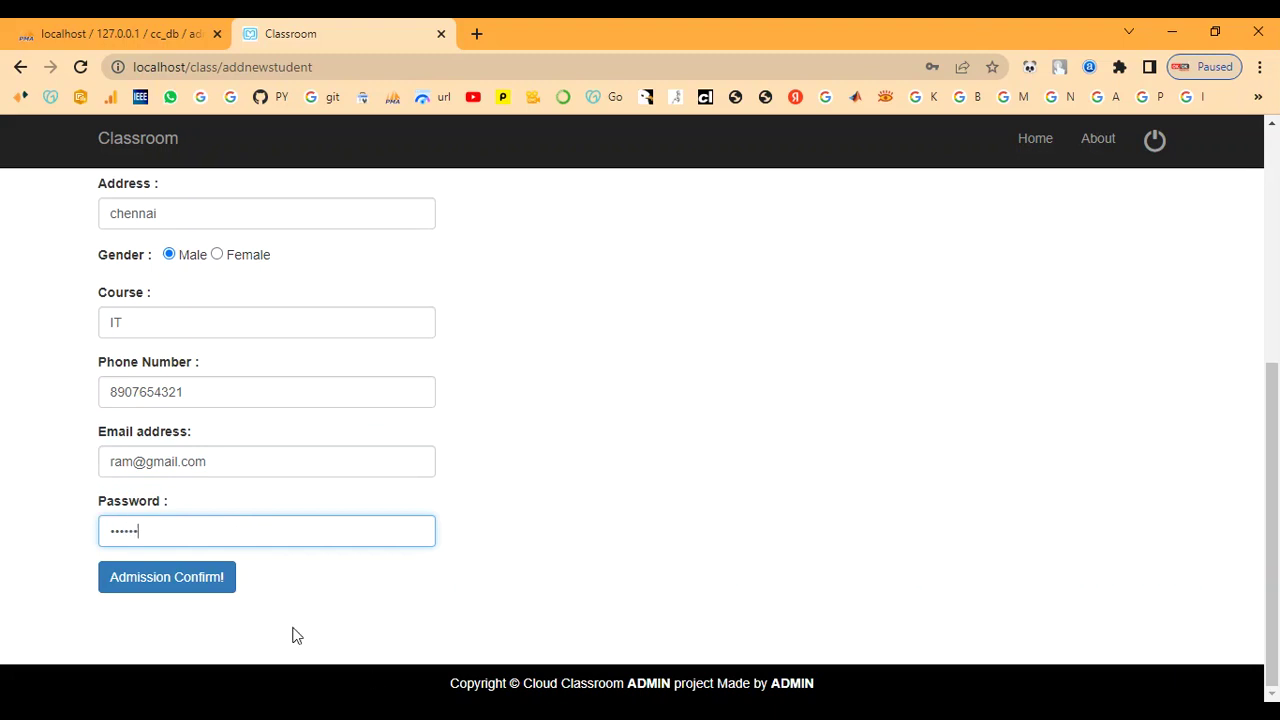
click(189, 584)
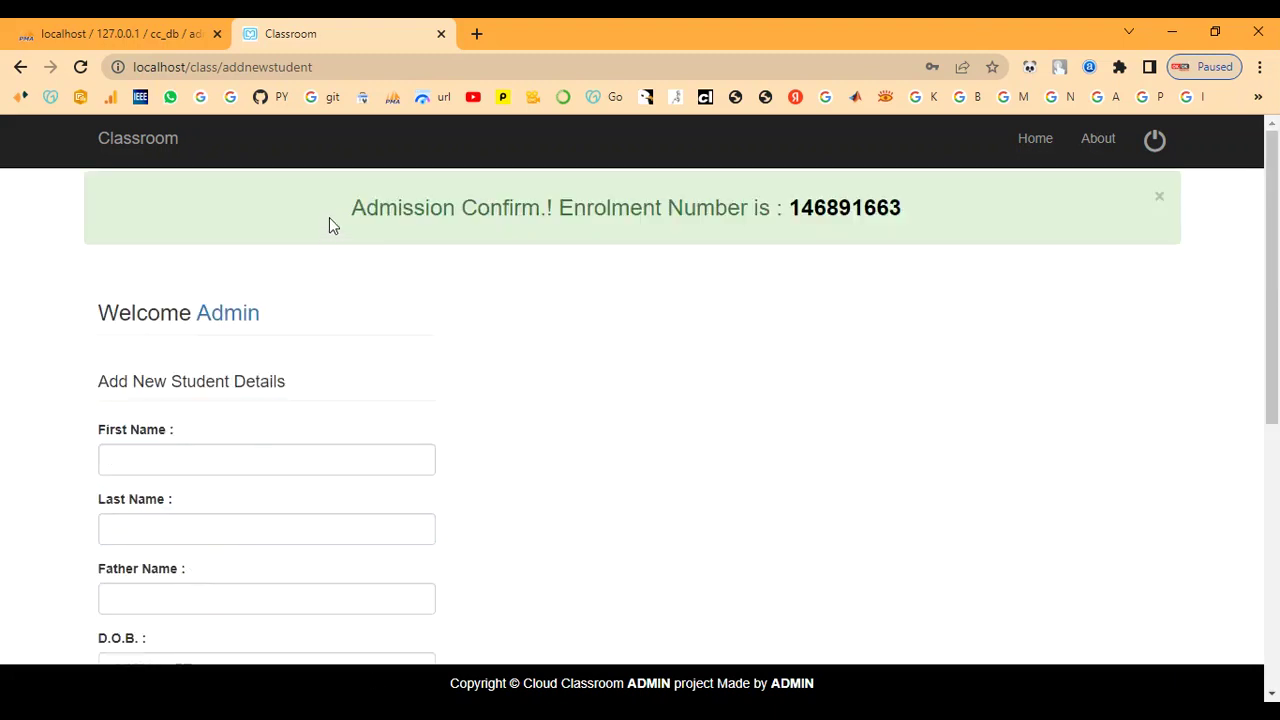
- Highlight the enrolment confirmation in the green alert, then go back to the admin dashboard
drag(342, 210, 980, 211)
click(790, 265)
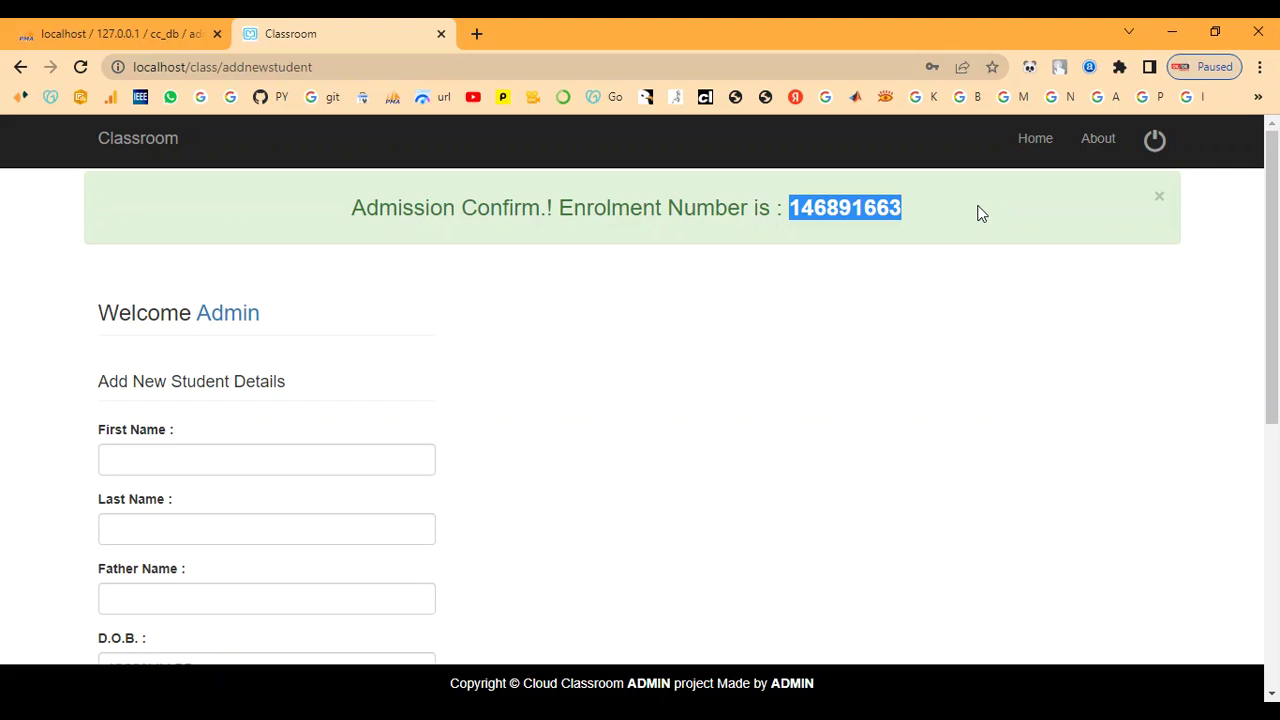
click(946, 392)
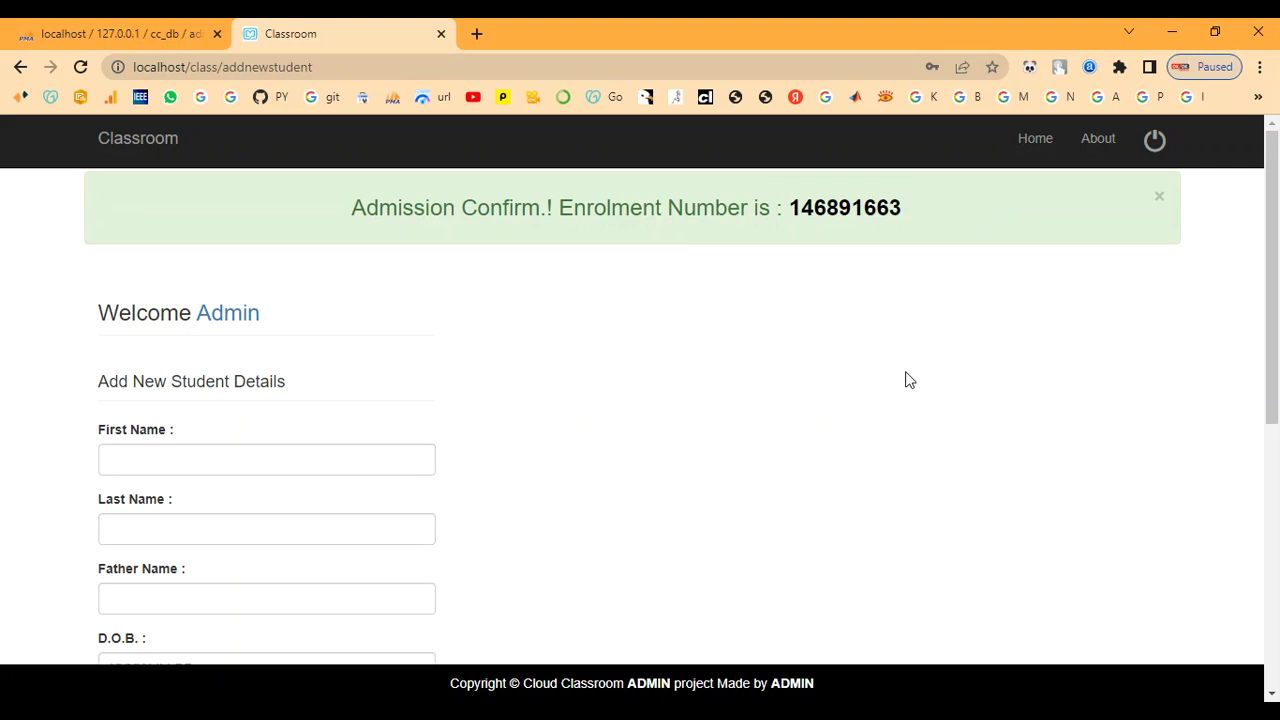
scroll(674, 454, down, 5)
scroll(674, 457, up, 5)
click(243, 318)
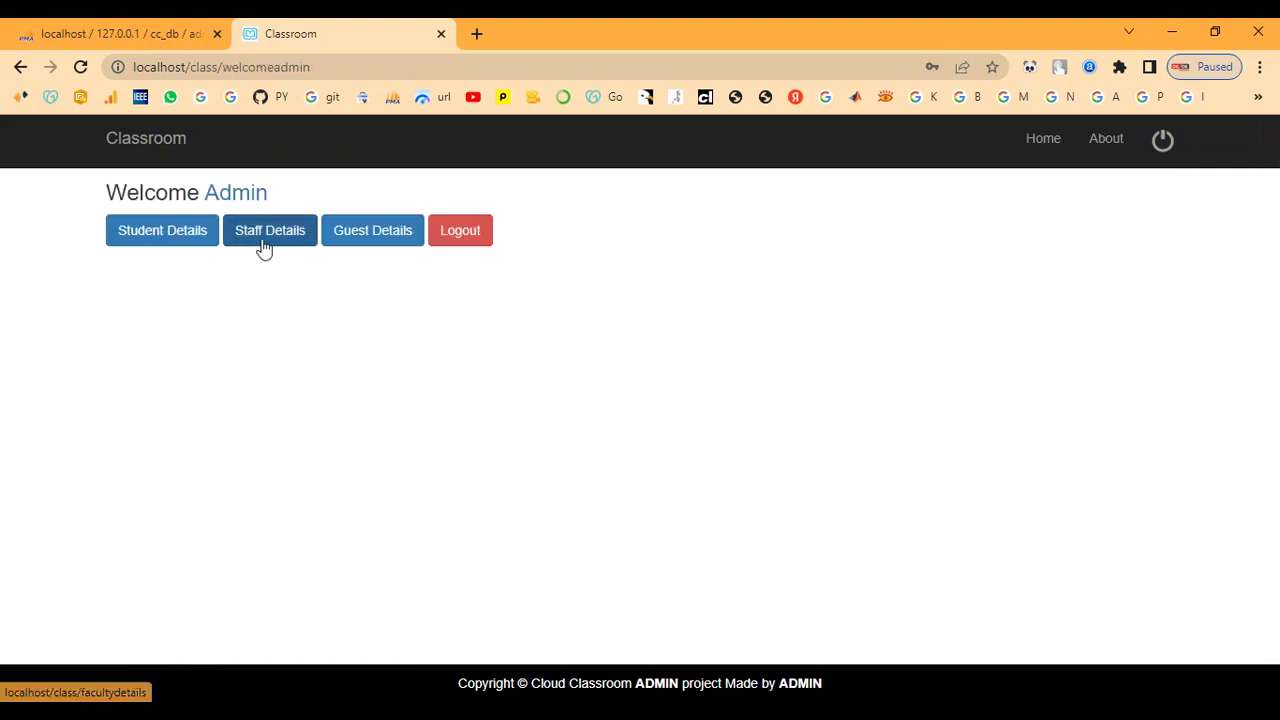
- Open the Add New Staff form and enter name, father's name, address and Female gender
click(258, 243)
scroll(396, 441, down, 1)
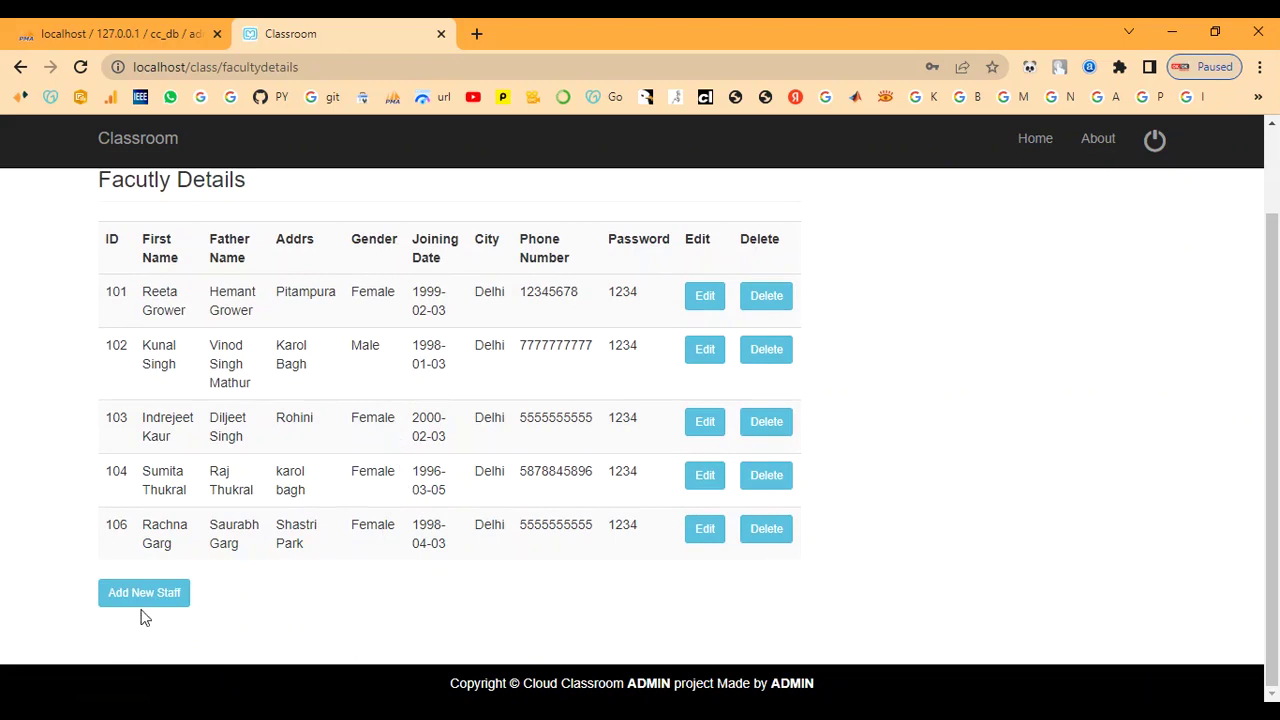
click(140, 604)
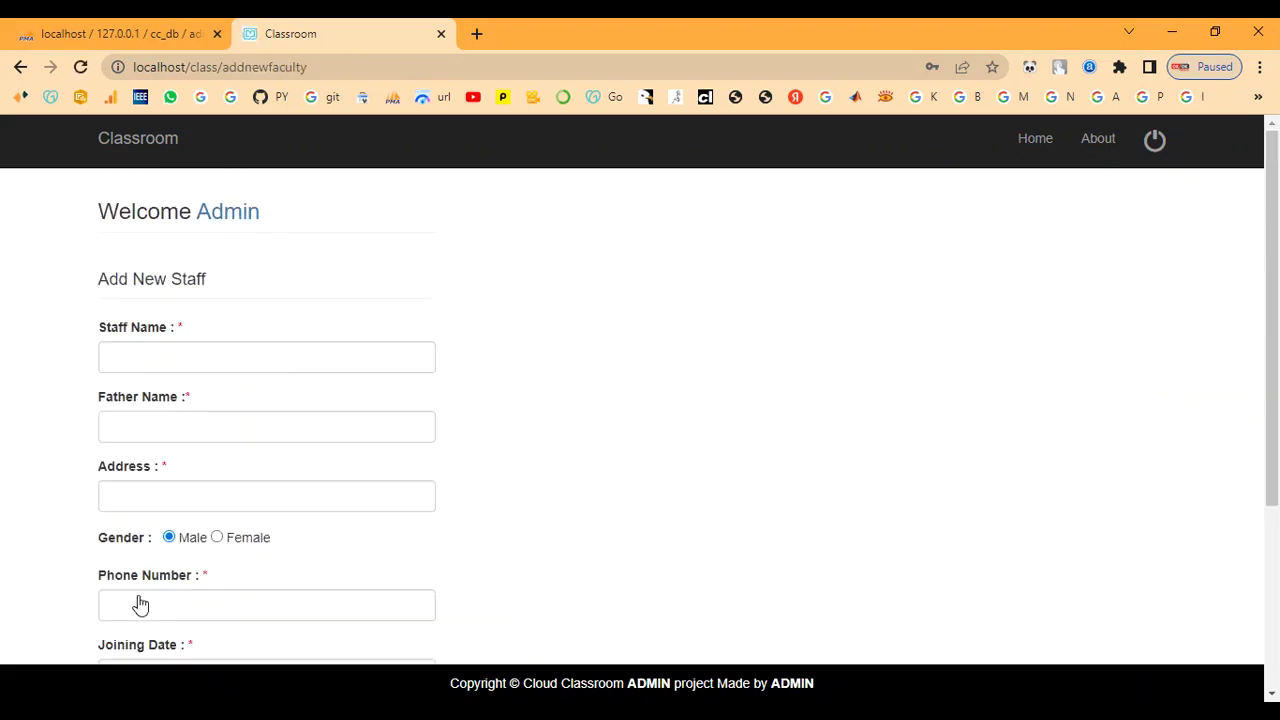
click(168, 357)
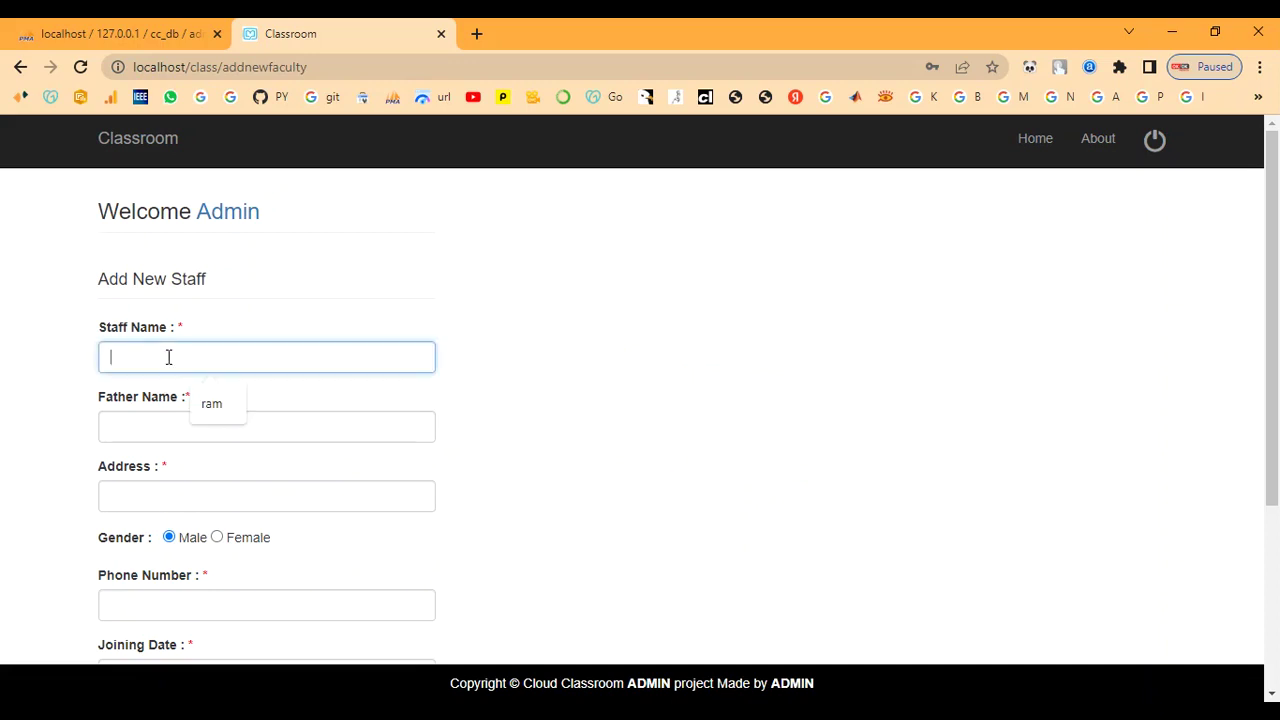
text(anu)
key(Tab)
text(ravi)
key(Tab)
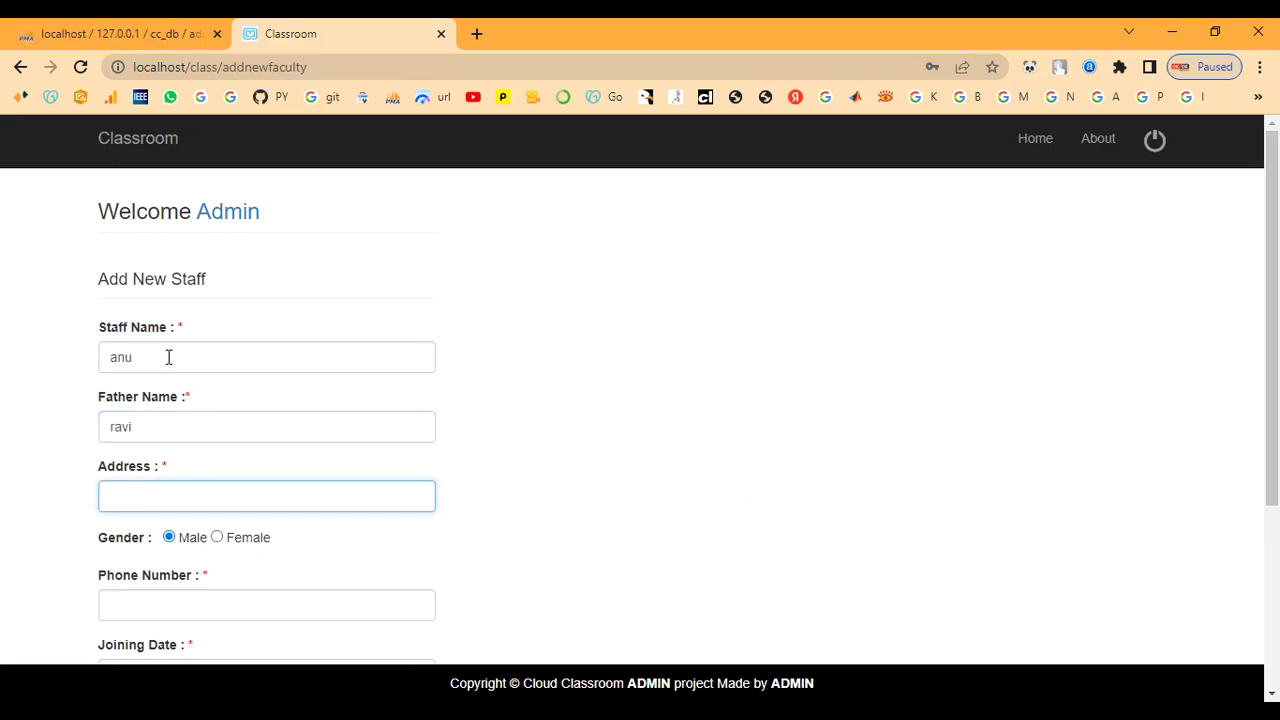
text(chennai)
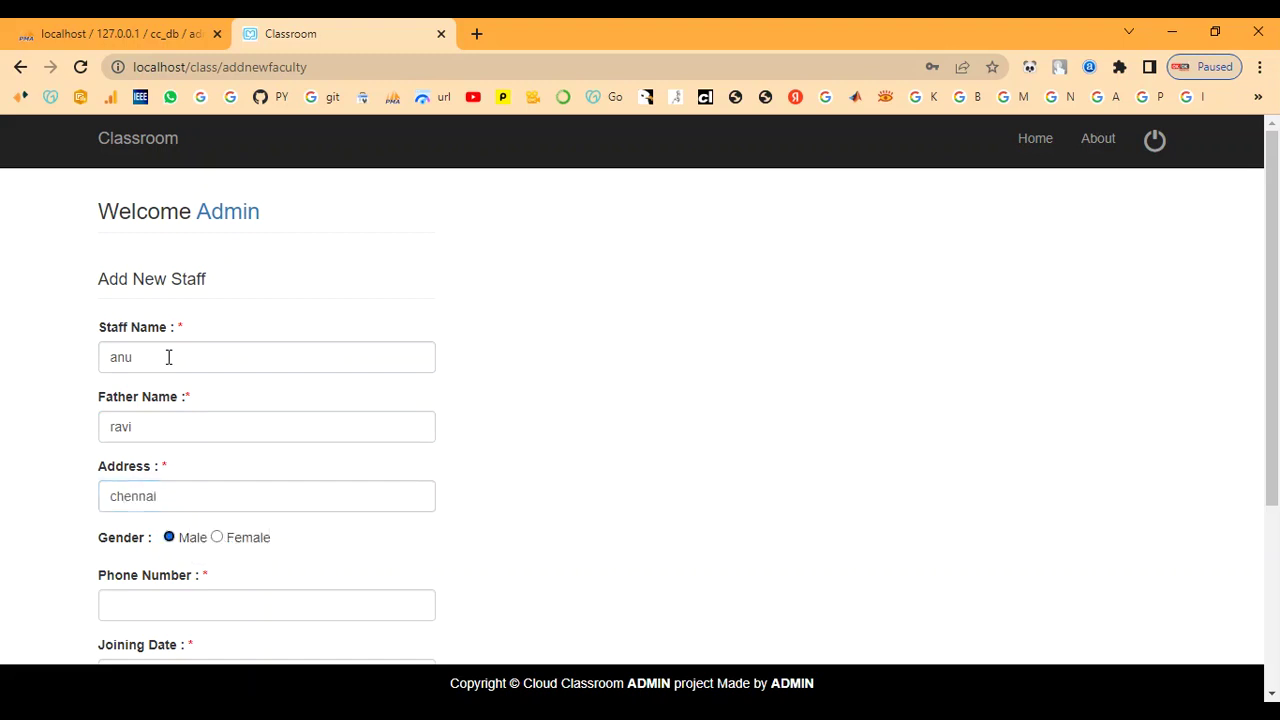
click(217, 538)
scroll(214, 537, down, 1)
- Add phone number, joining date 8 December 2022 and a password, then submit the staff member
click(183, 511)
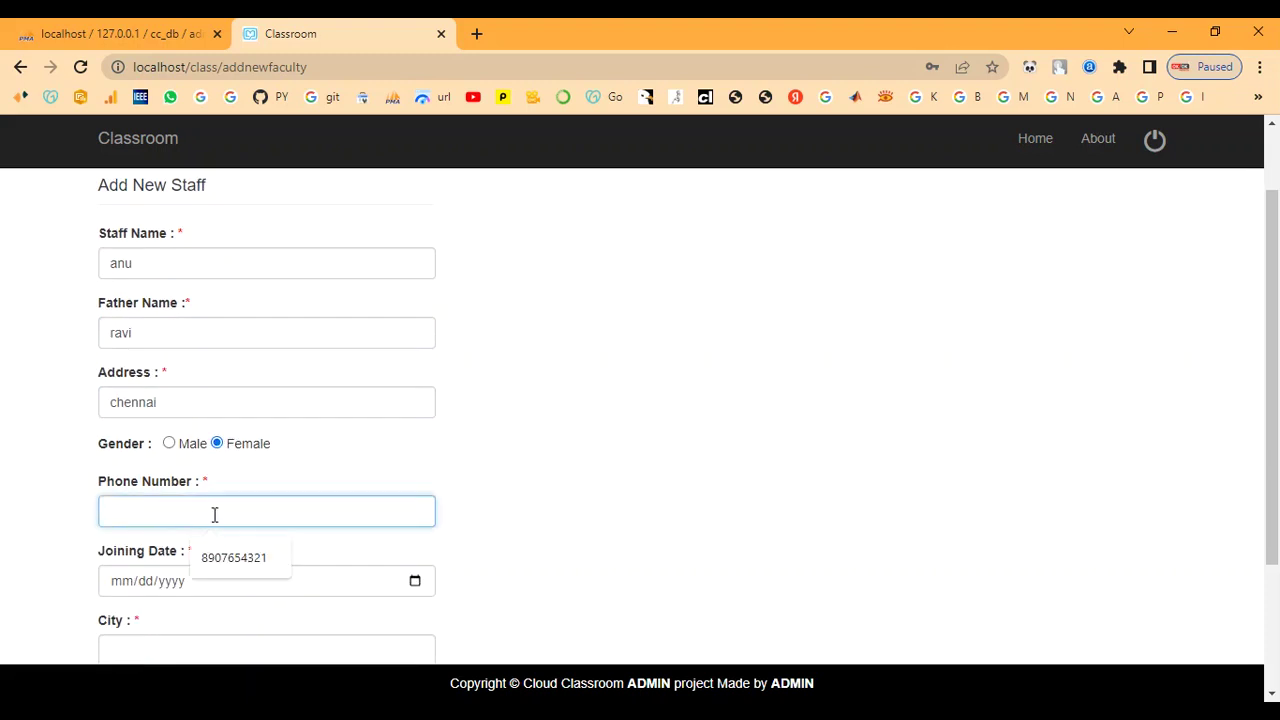
text(9087654)
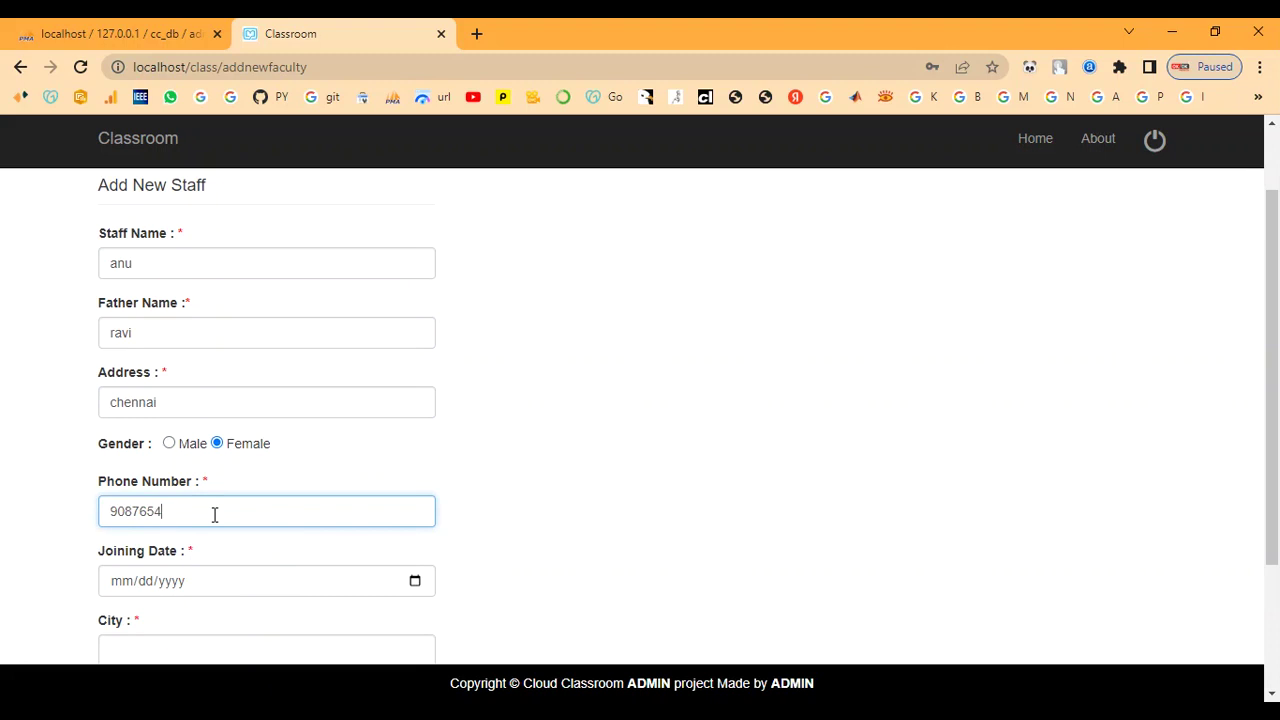
scroll(214, 514, down, 2)
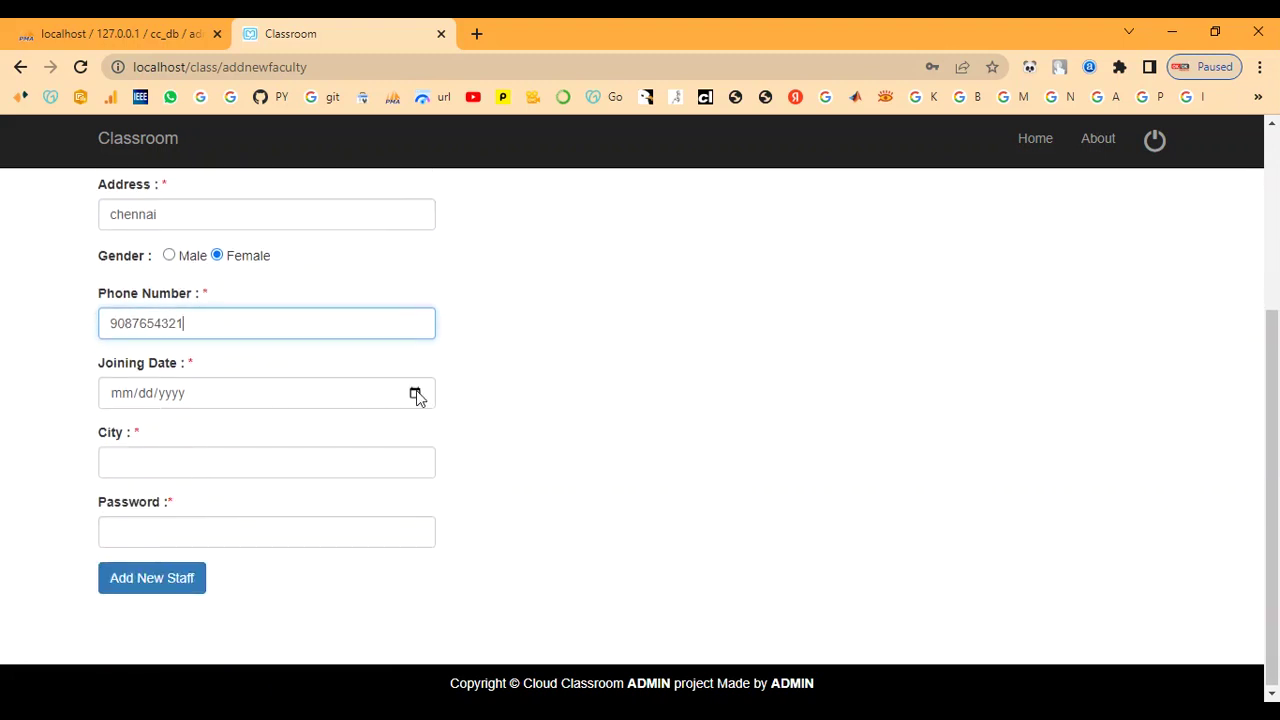
click(416, 393)
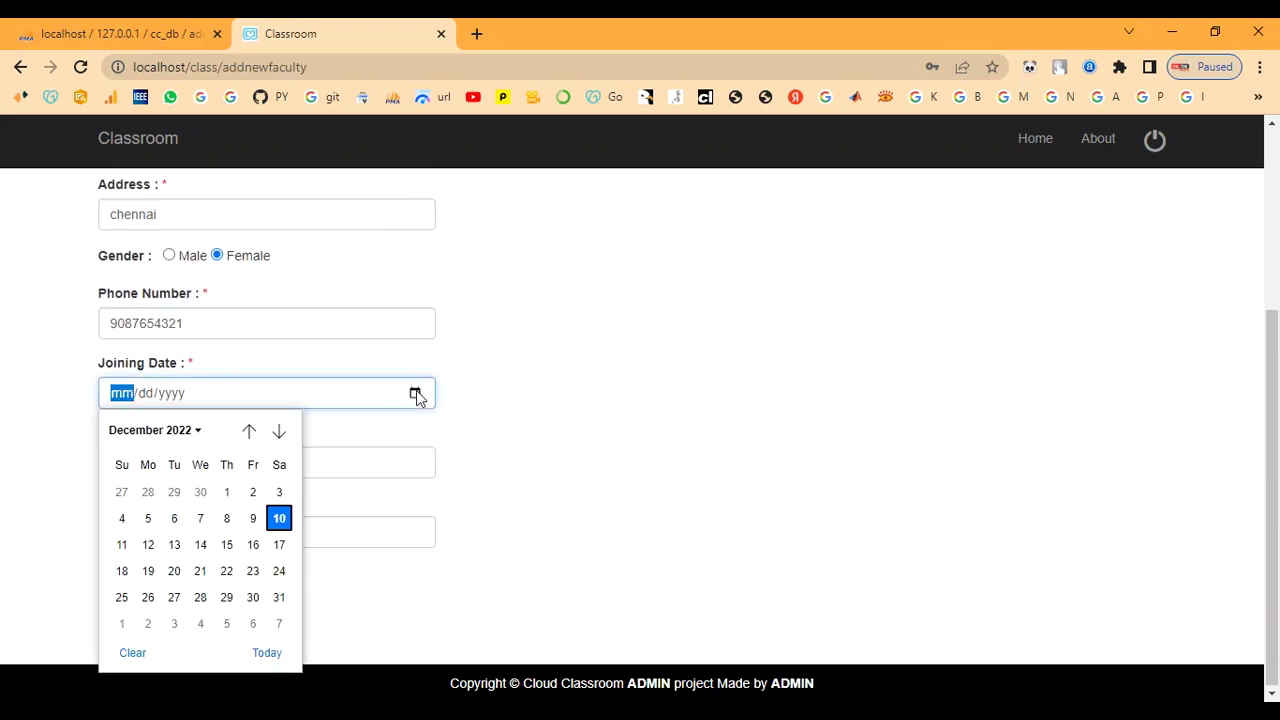
click(226, 518)
click(133, 462)
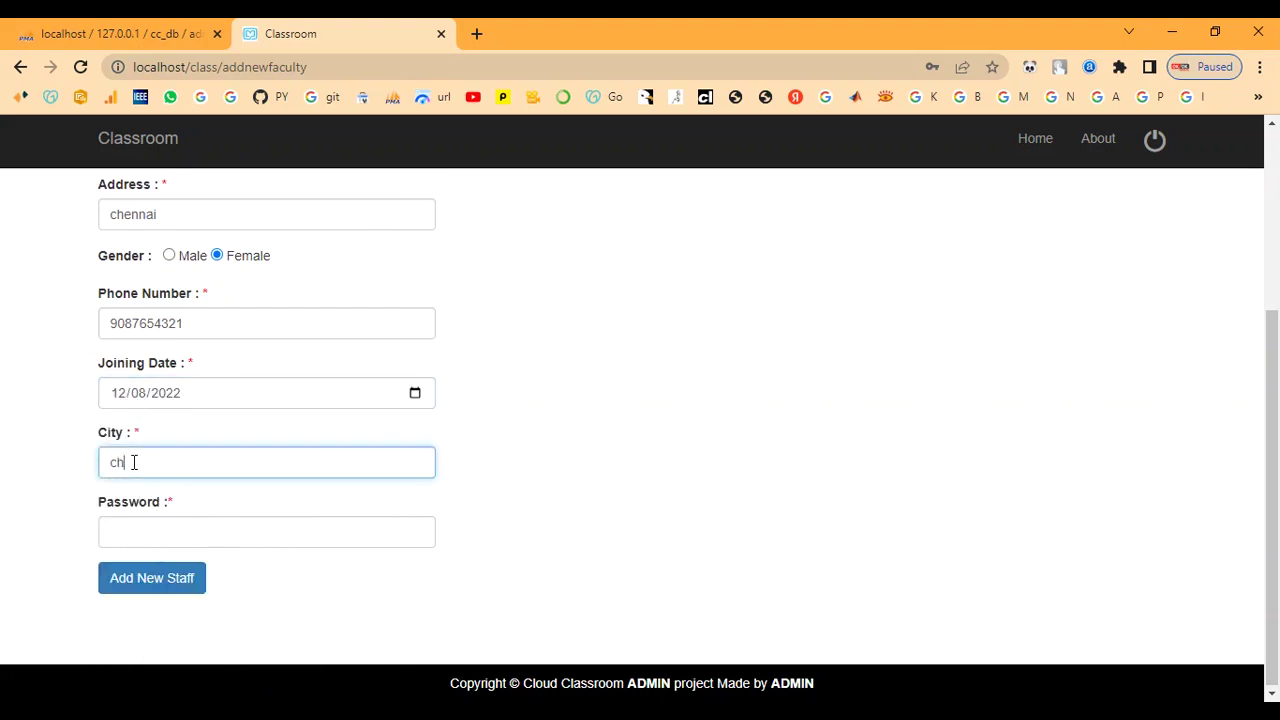
key(Tab)
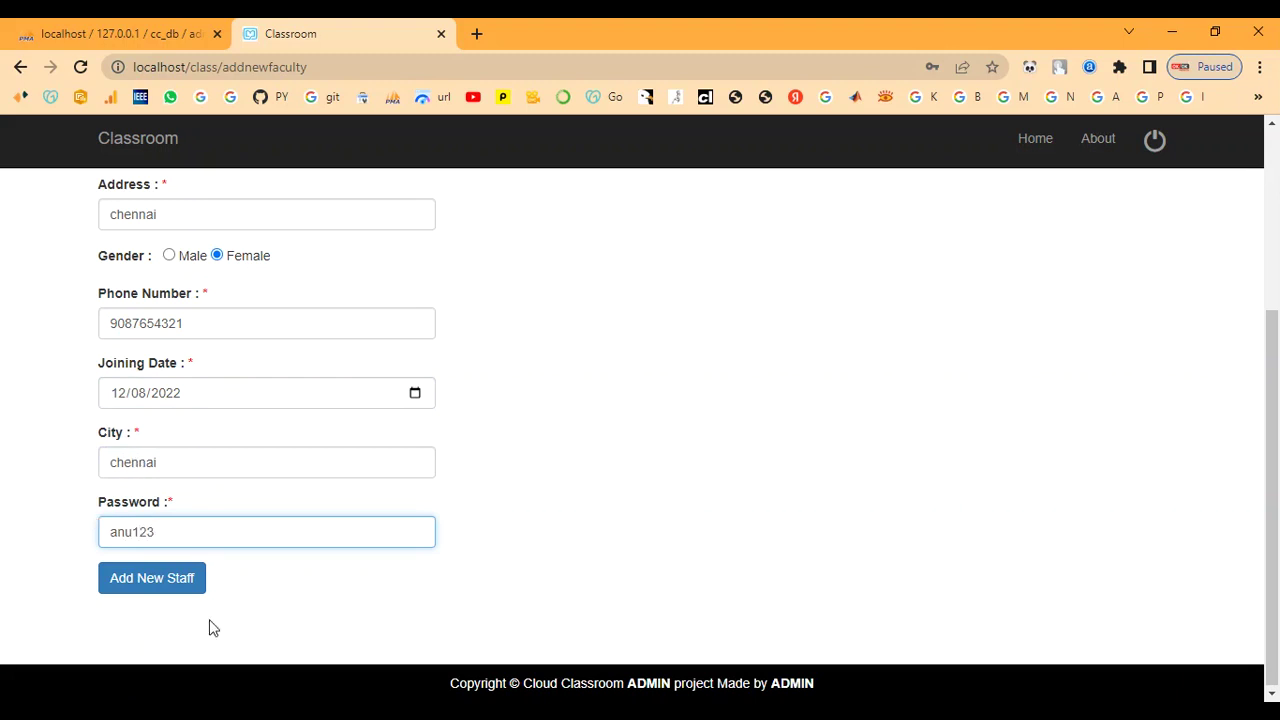
click(168, 588)
- Highlight the new Staff ID 108 in the success alert and scroll back up
scroll(166, 590, down, 4)
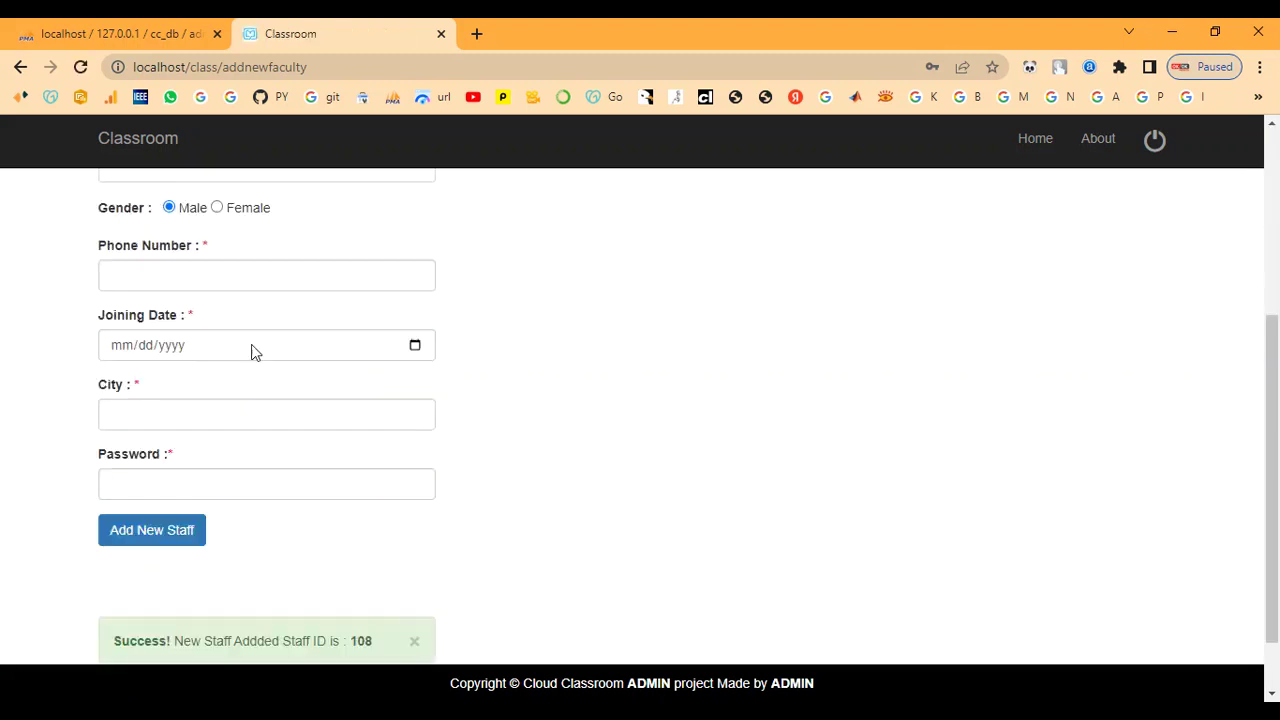
drag(347, 562, 367, 562)
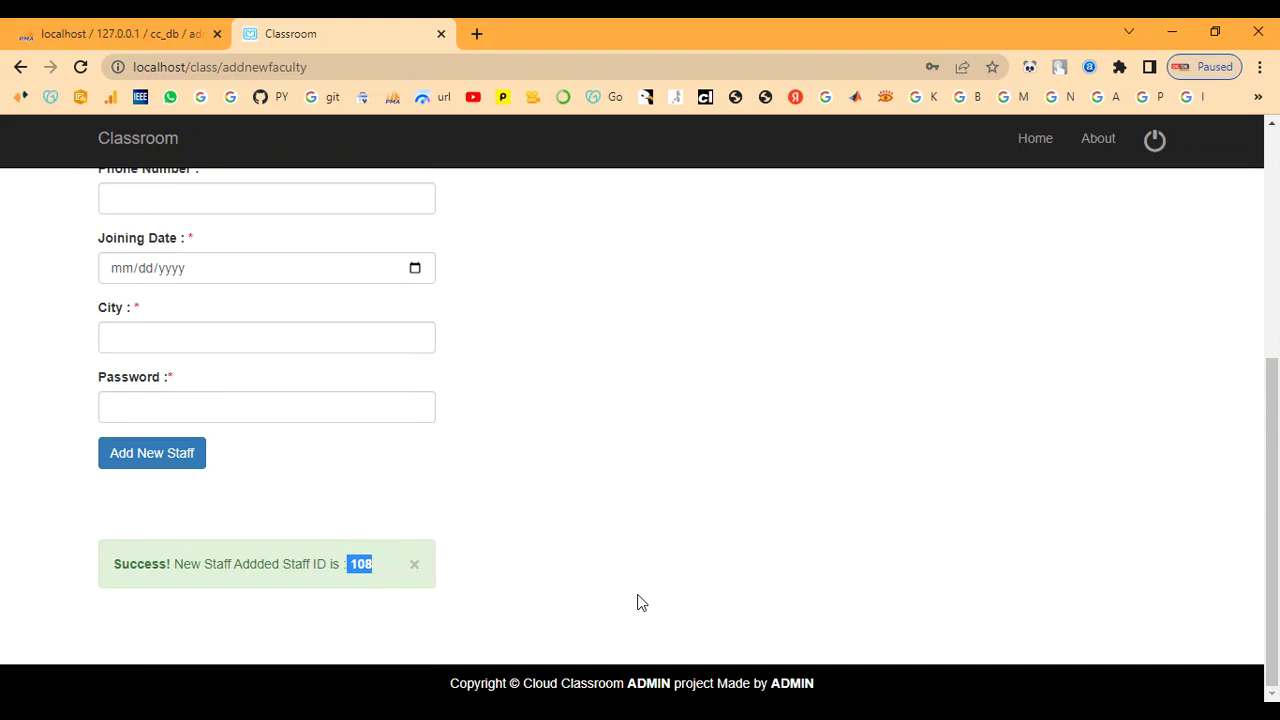
click(283, 512)
drag(283, 563, 409, 566)
click(274, 520)
scroll(279, 522, up, 1)
scroll(279, 522, up, 4)
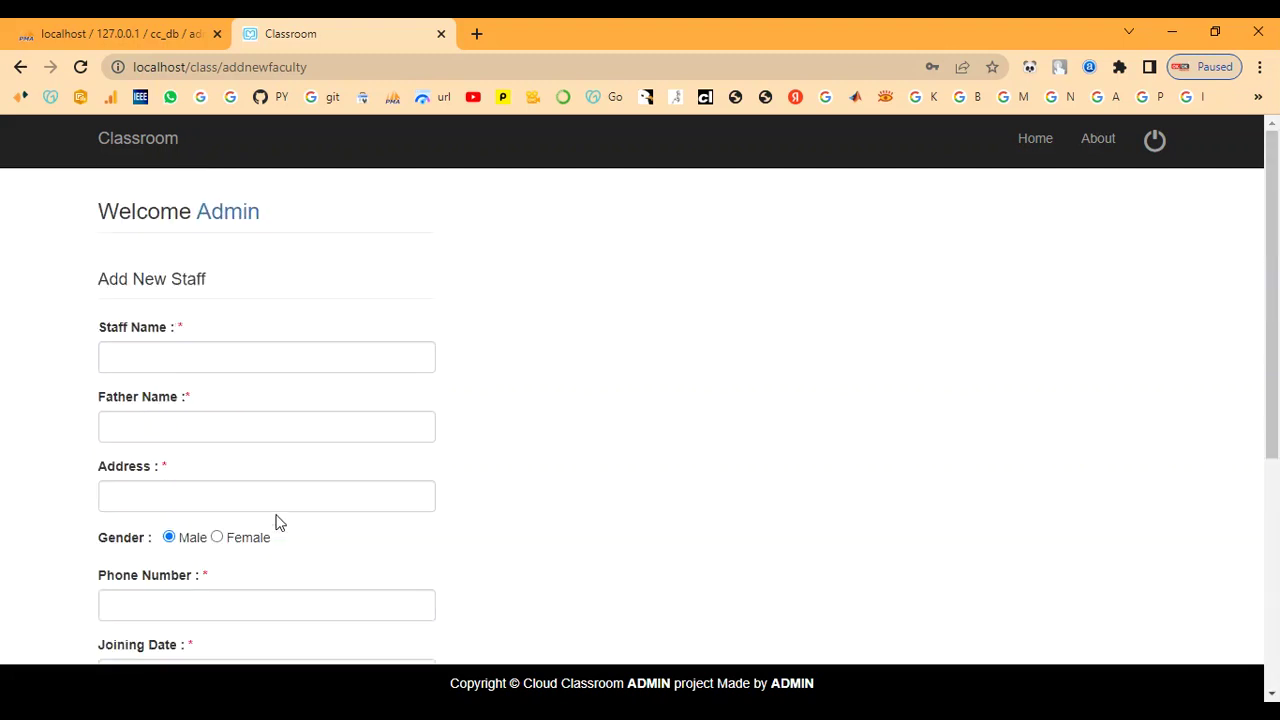
- Open Student Details and highlight the newly added IT student's row
click(236, 216)
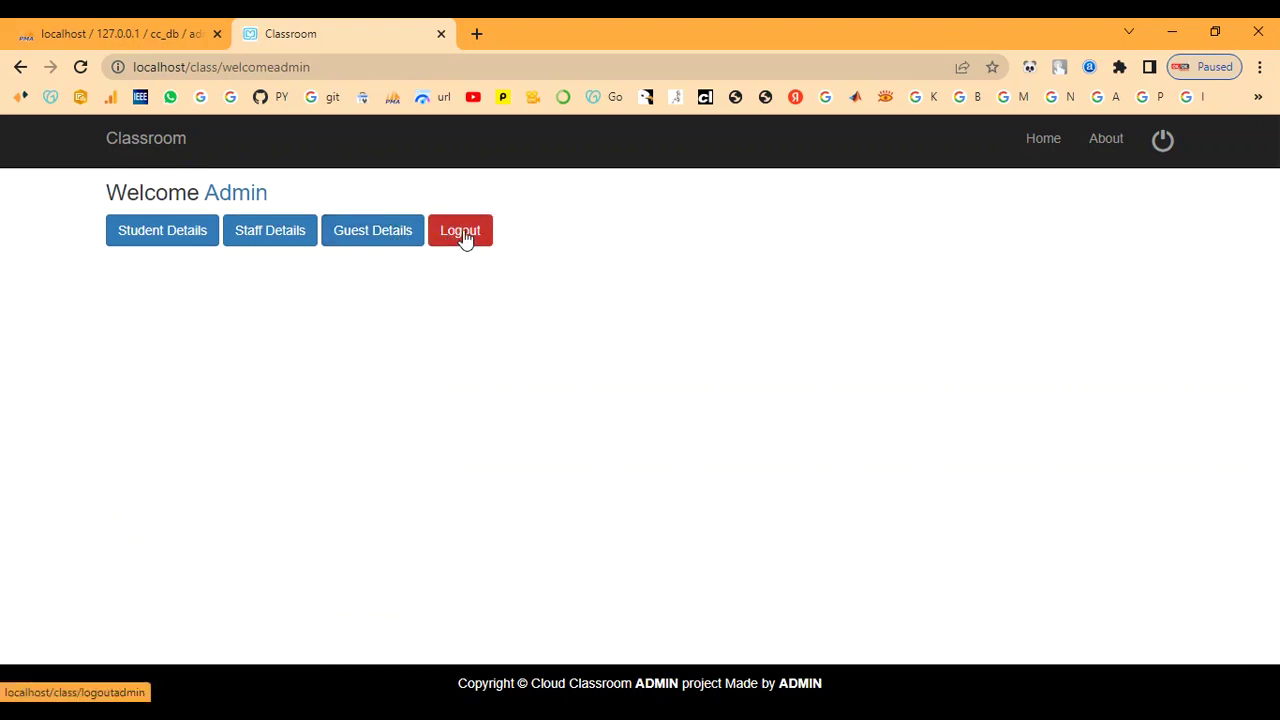
click(146, 237)
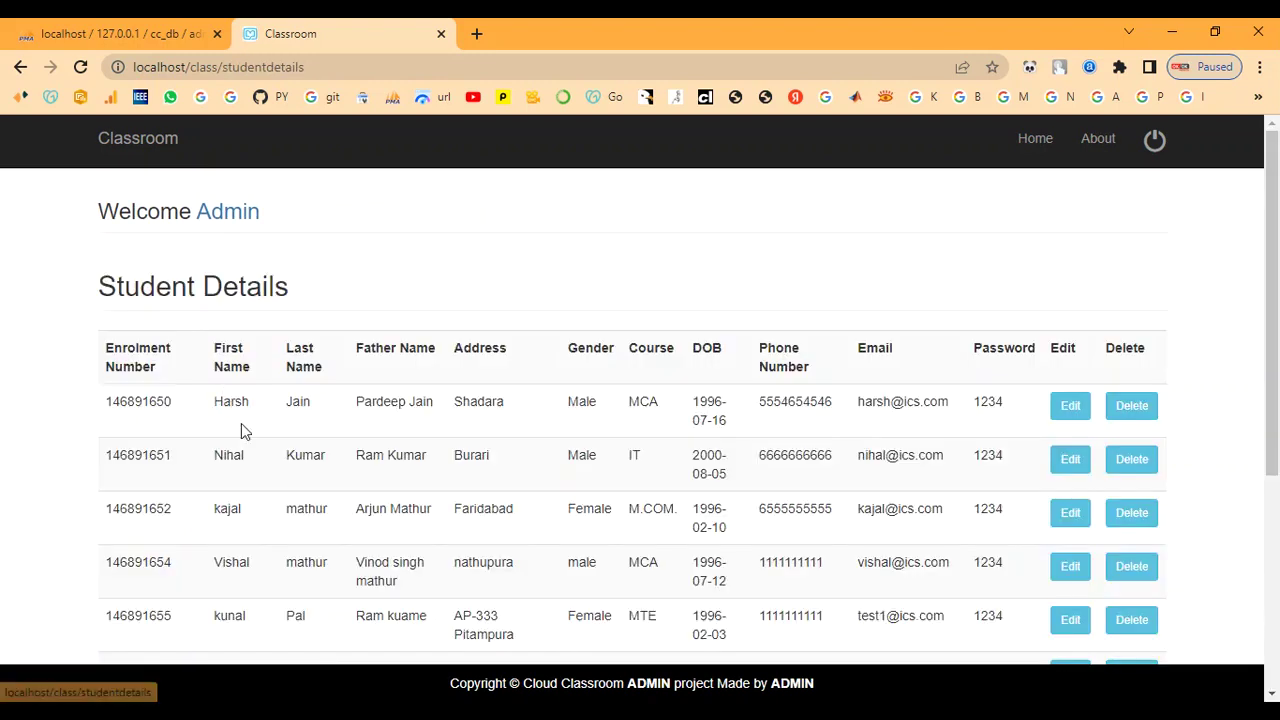
scroll(250, 470, down, 5)
drag(210, 535, 990, 582)
click(990, 582)
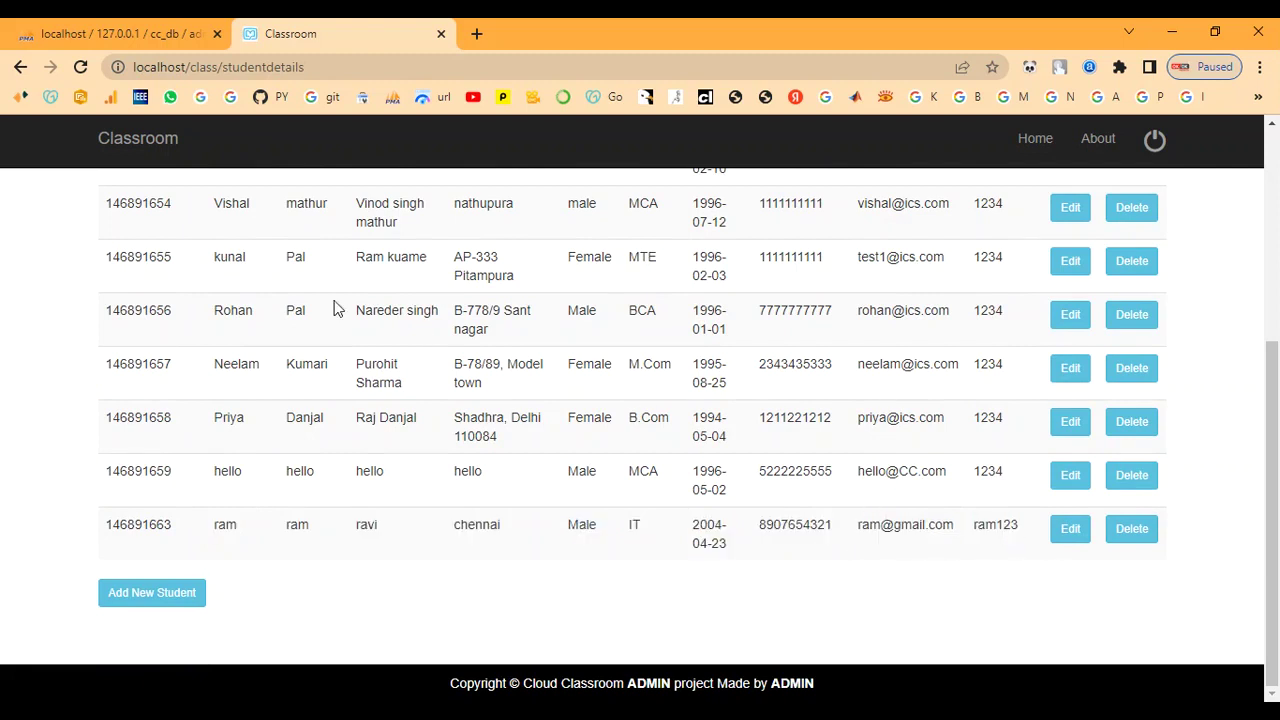
scroll(203, 280, up, 4)
- Open Staff Details and highlight the new staff row with ID 108
click(207, 207)
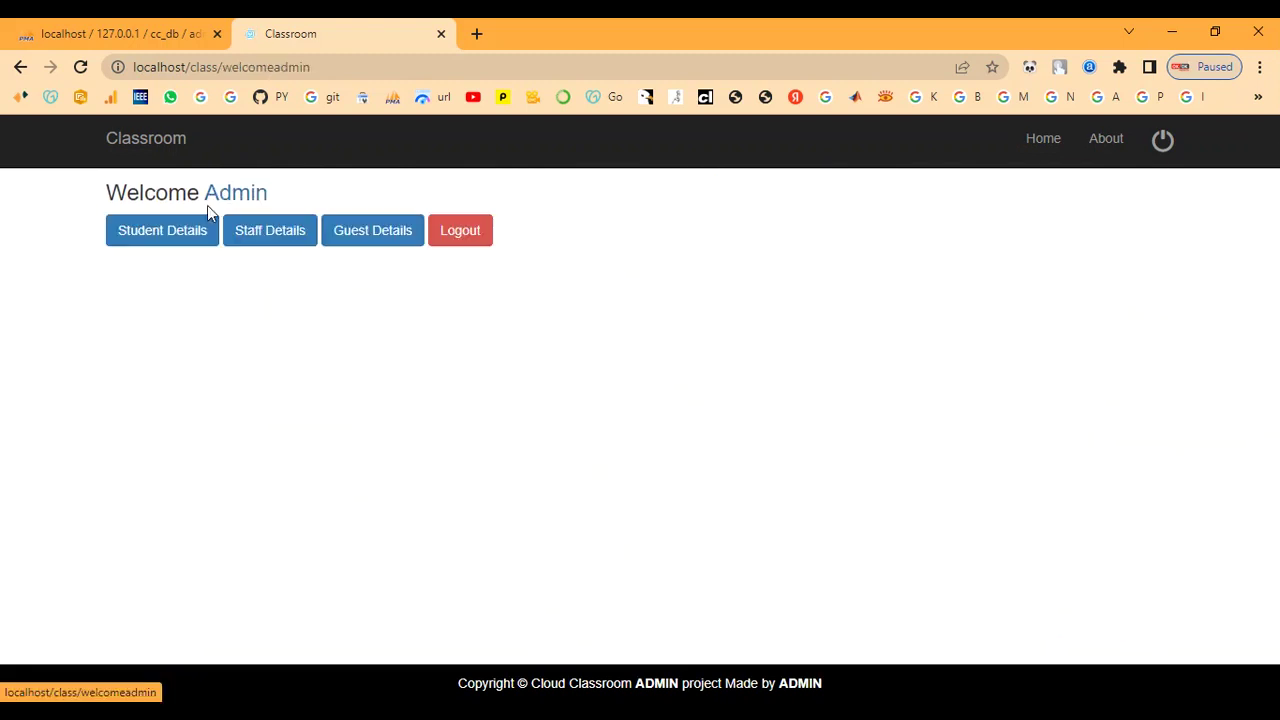
click(291, 243)
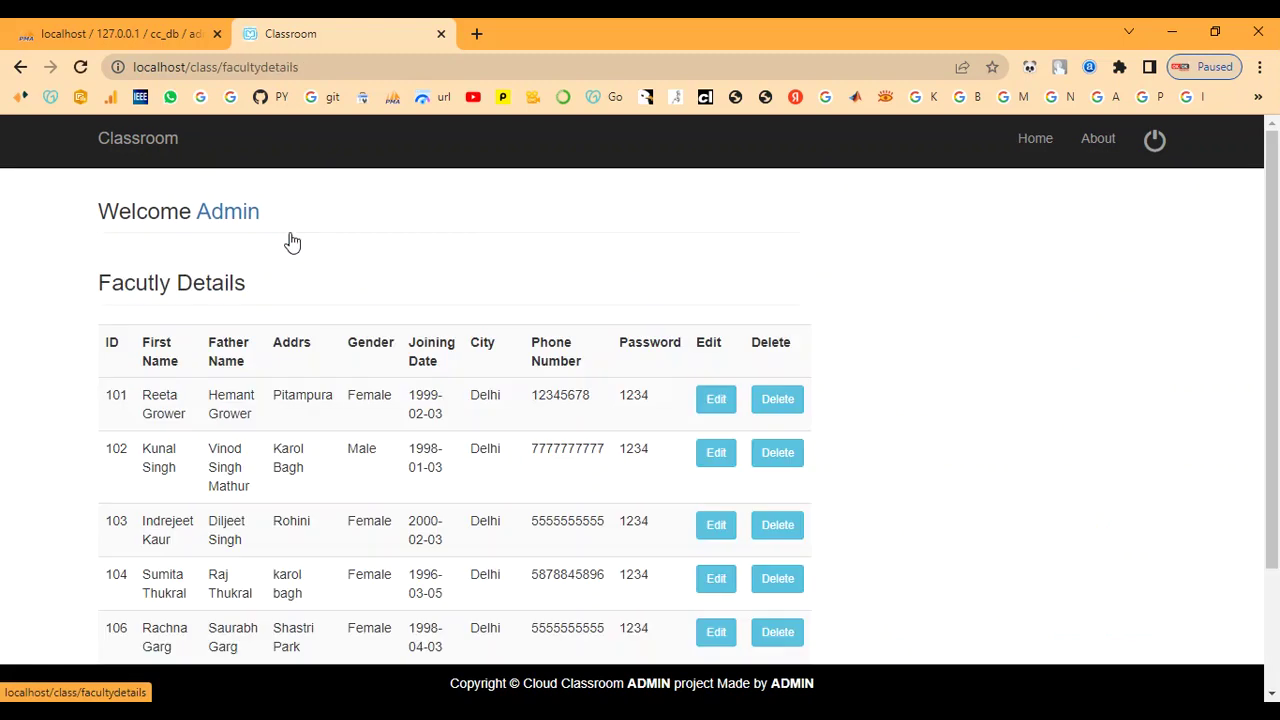
scroll(523, 408, down, 3)
drag(136, 532, 668, 530)
click(650, 585)
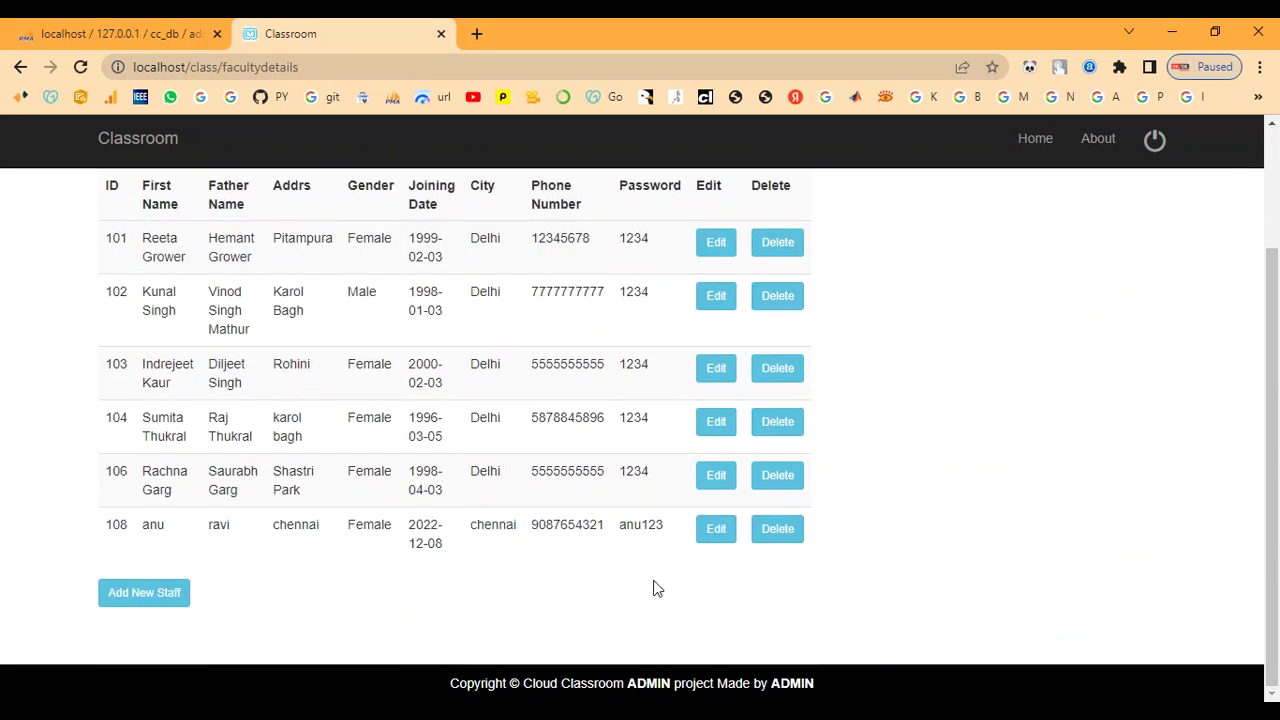
scroll(994, 406, up, 2)
scroll(855, 460, down, 2)
scroll(864, 388, up, 3)
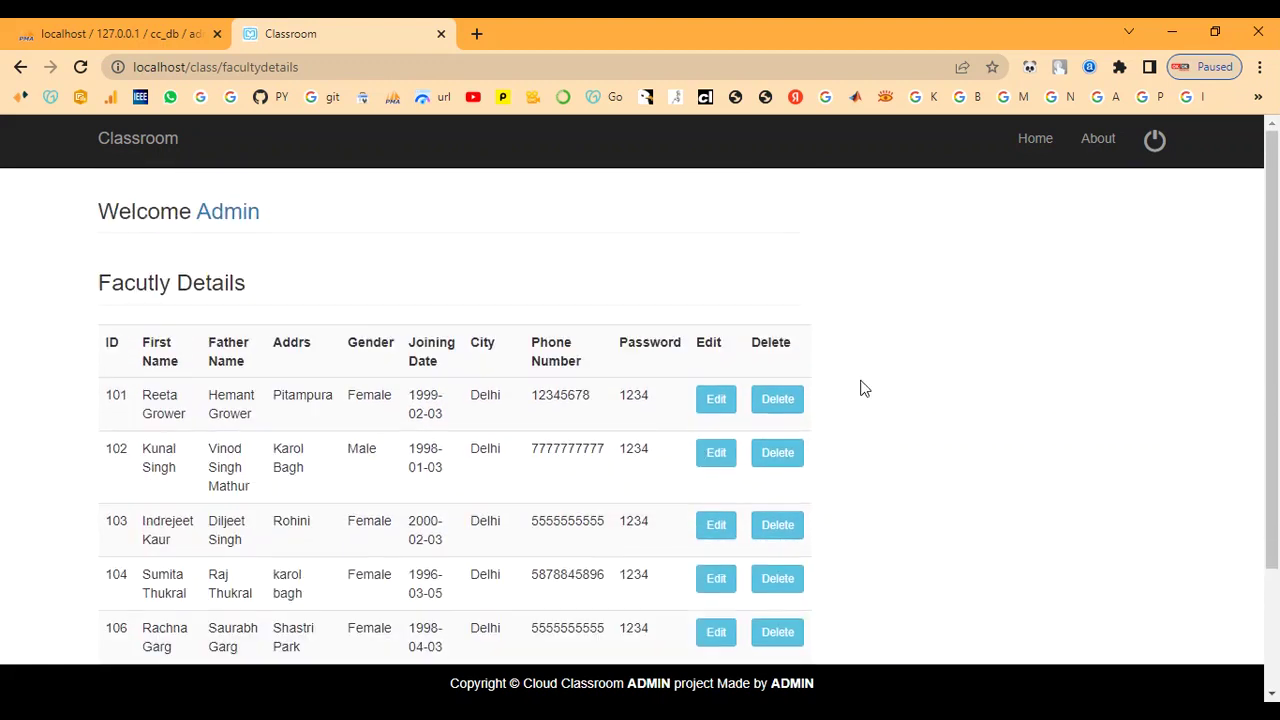
- Scroll through the About page's alumni and students, then return via the Home breadcrumb
click(1115, 157)
scroll(1117, 240, down, 3)
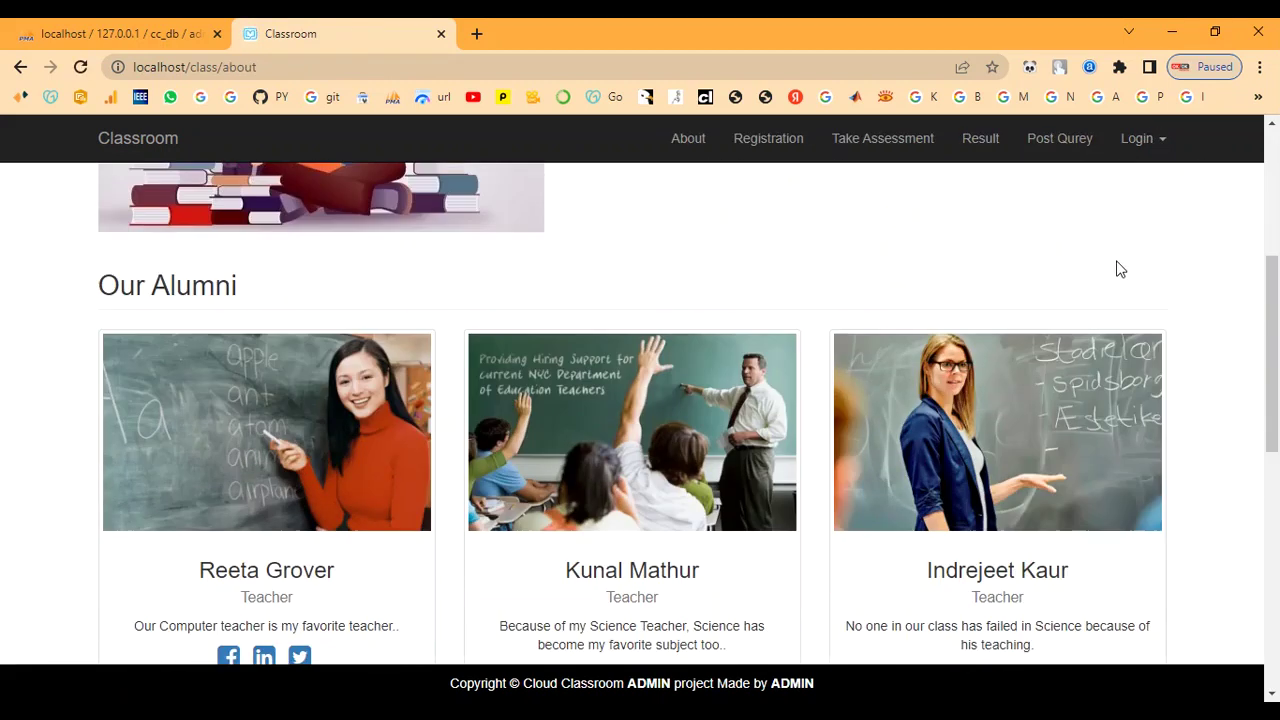
scroll(1100, 300, down, 3)
scroll(785, 450, up, 1)
scroll(785, 450, up, 2)
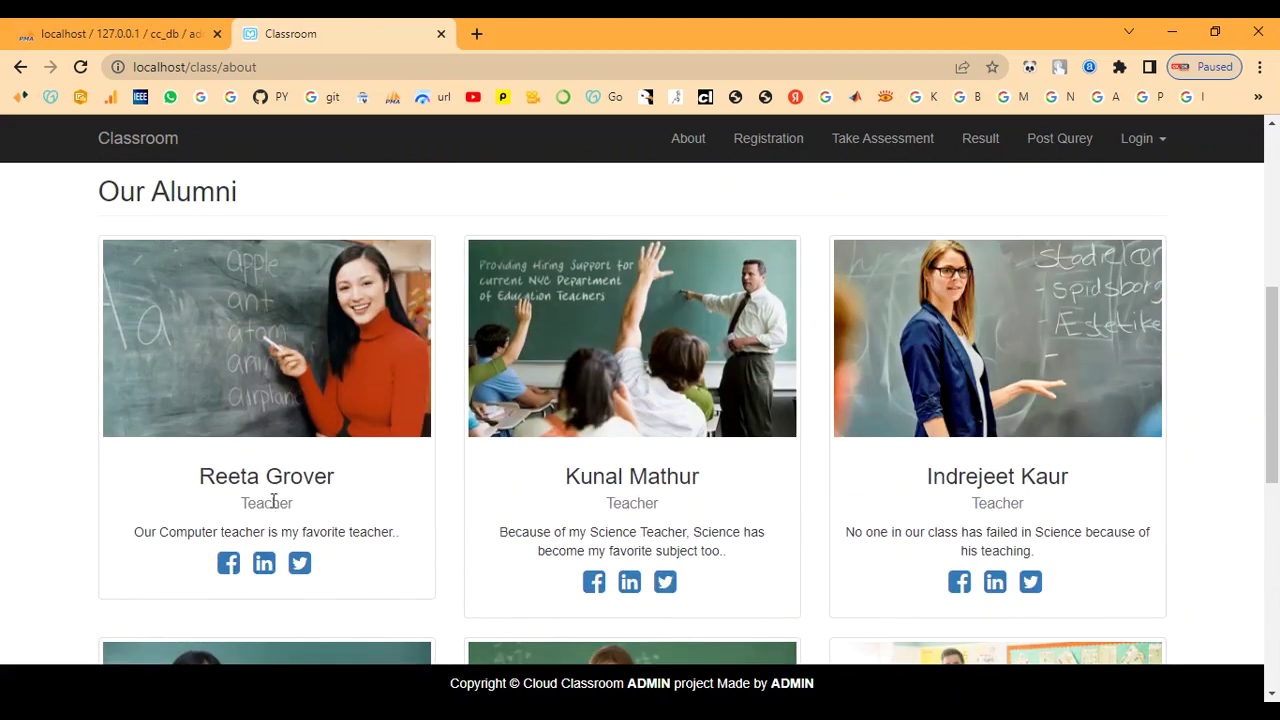
scroll(575, 505, down, 2)
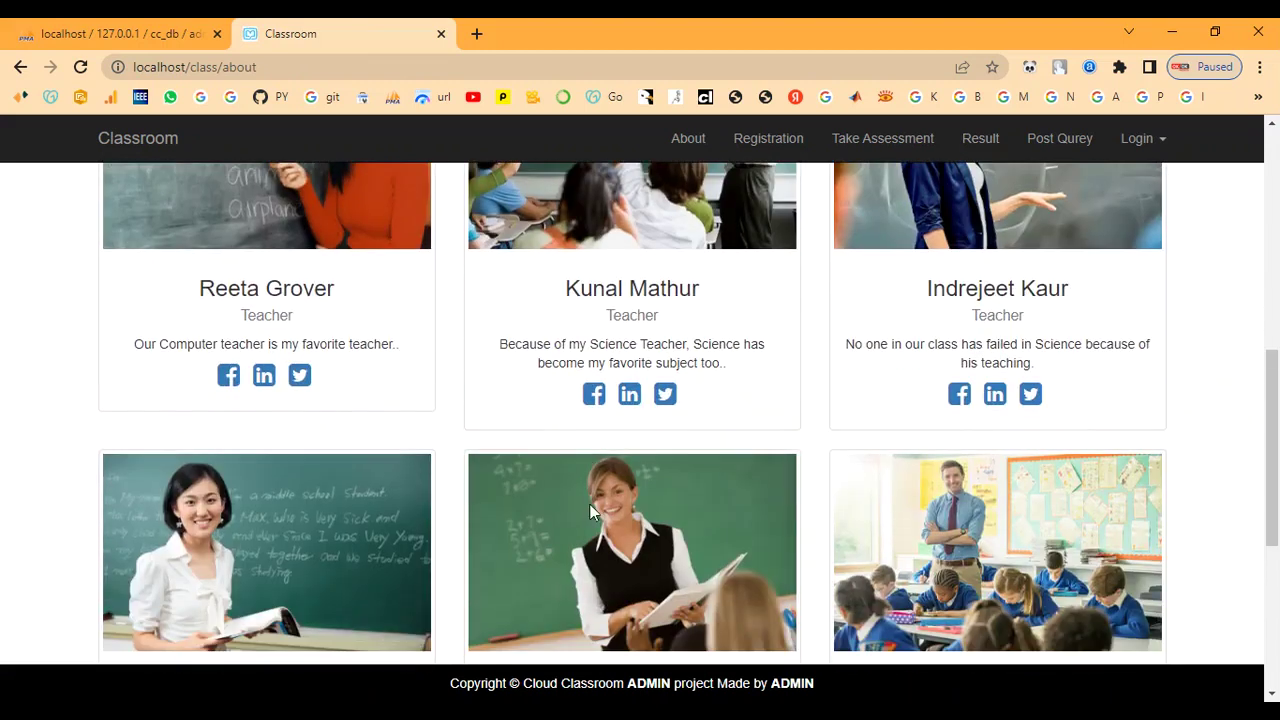
scroll(890, 405, up, 1)
scroll(940, 480, down, 3)
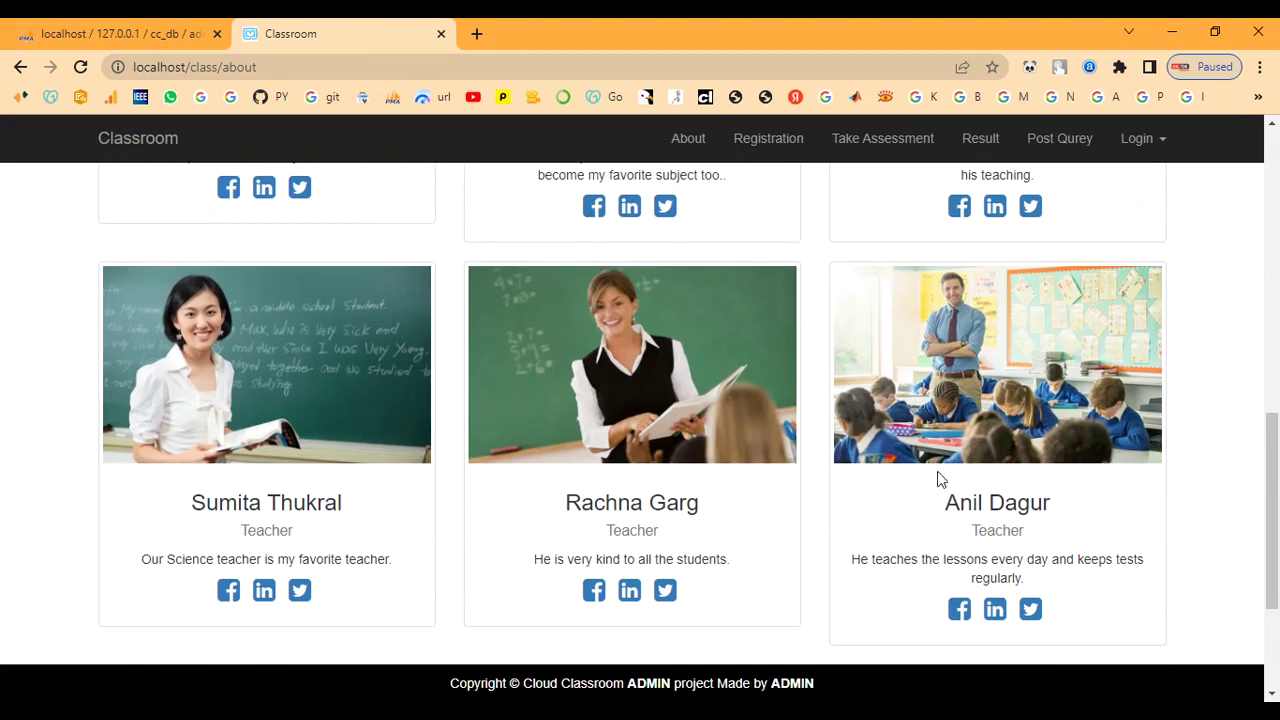
scroll(922, 432, down, 3)
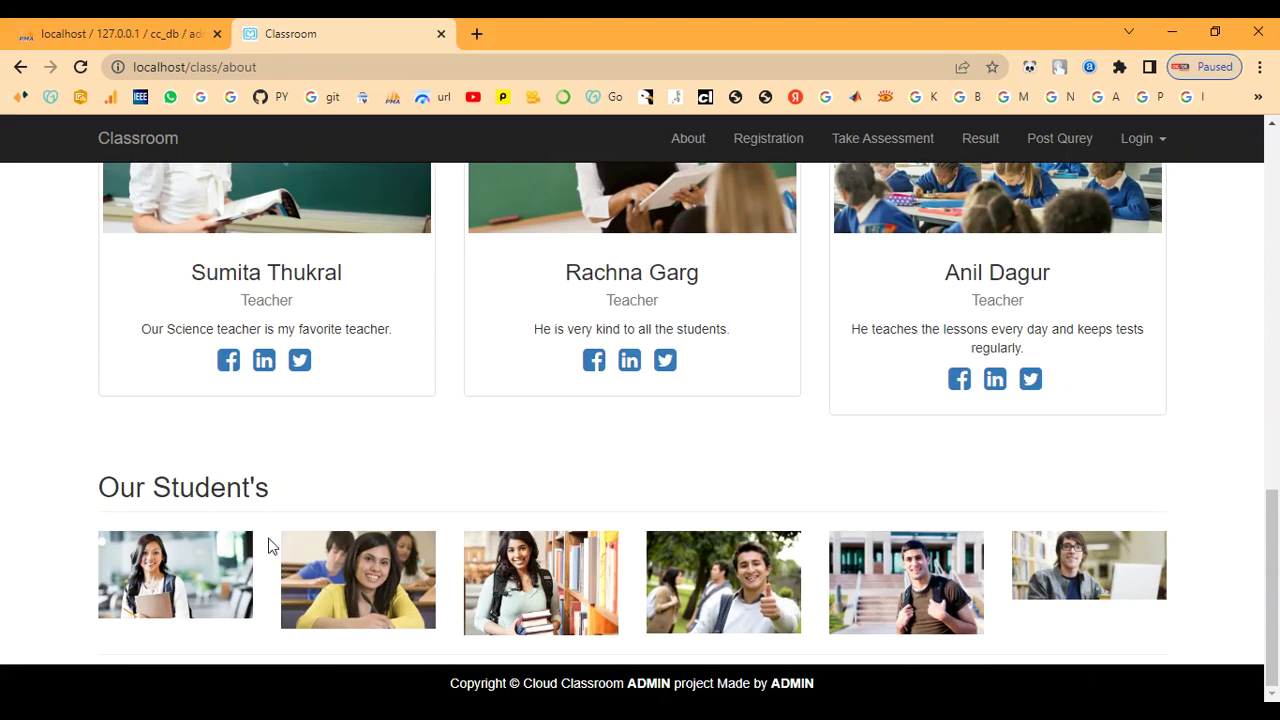
scroll(691, 506, up, 15)
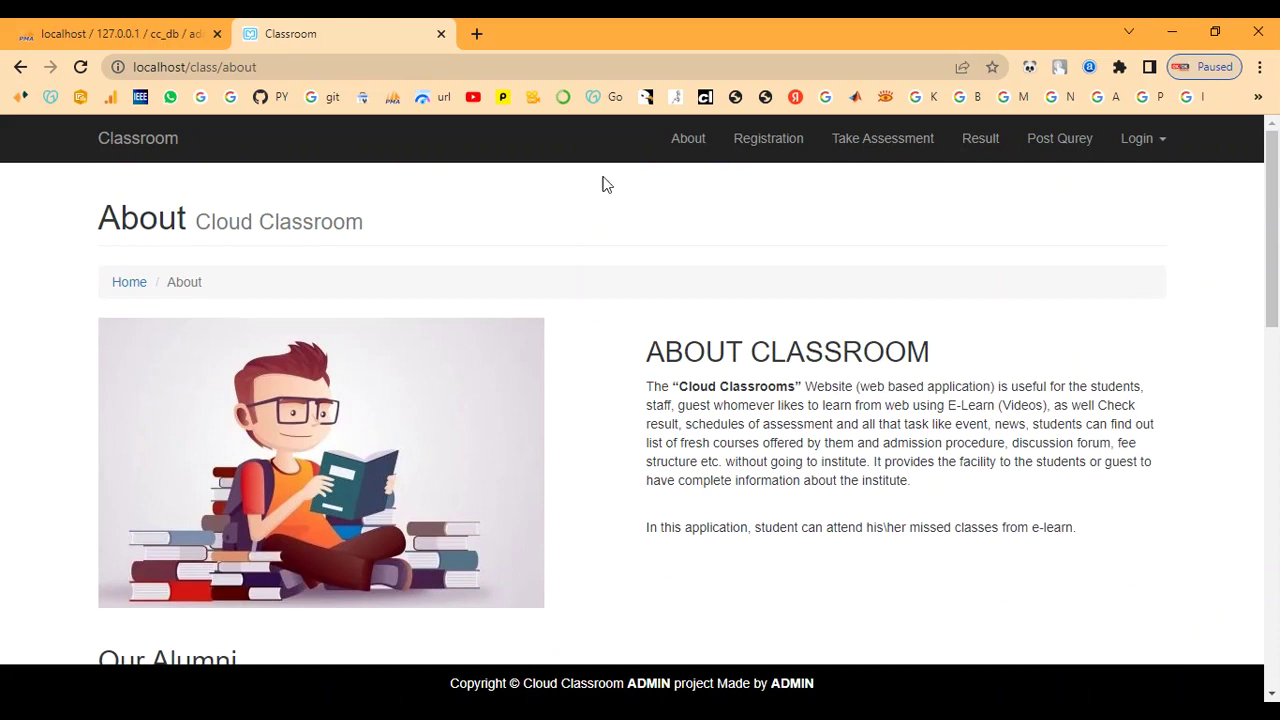
click(129, 283)
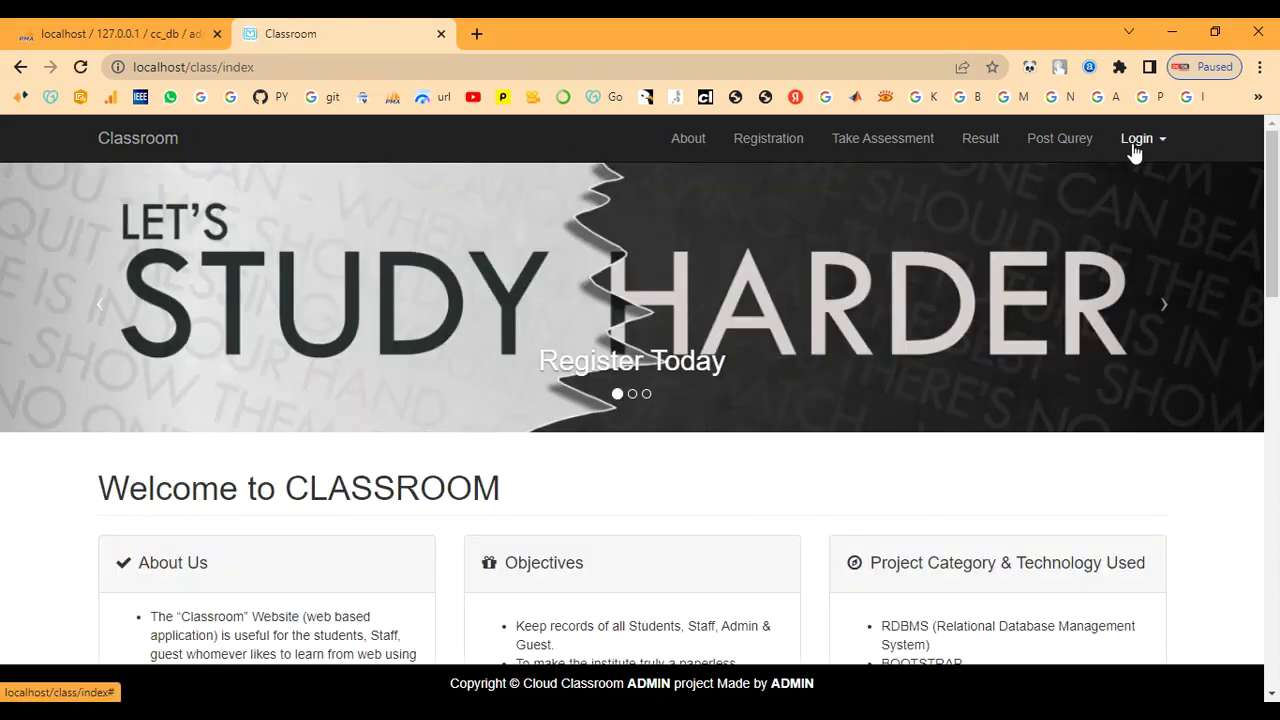
- Open Student Login and enter the student's e-mail address, moving on to the password field
click(1135, 145)
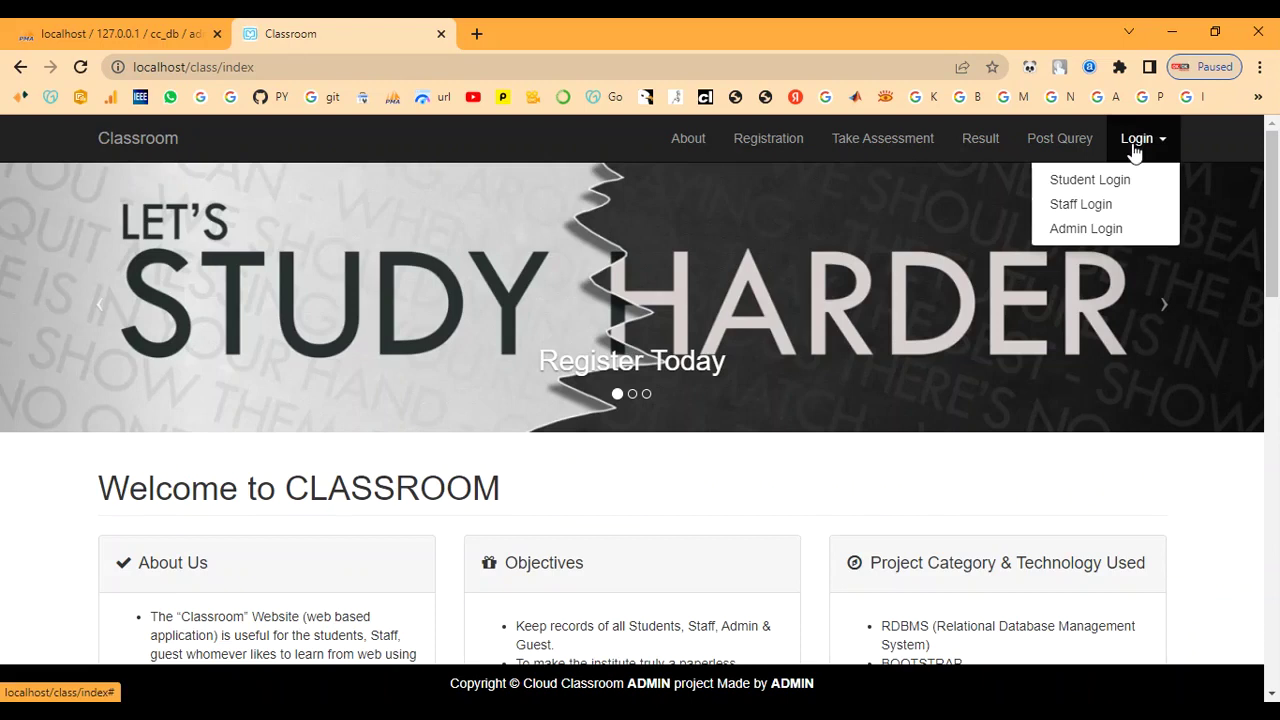
click(1068, 190)
click(188, 305)
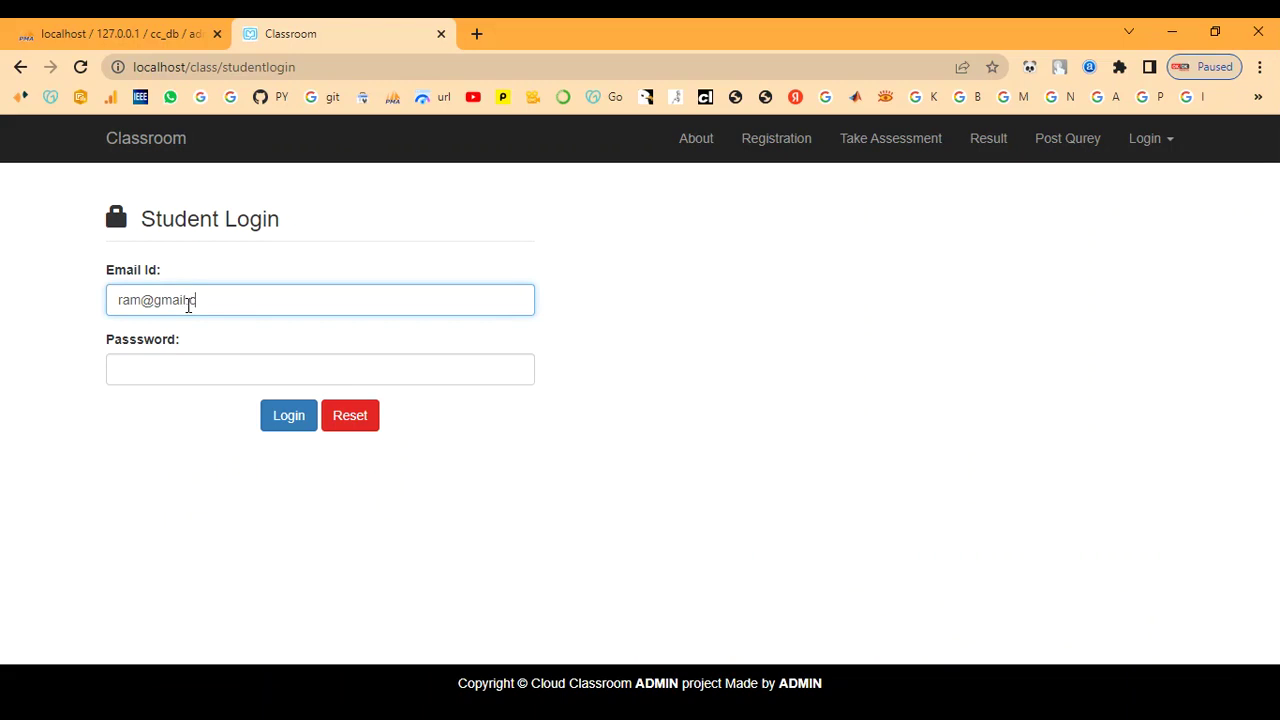
key(Tab)
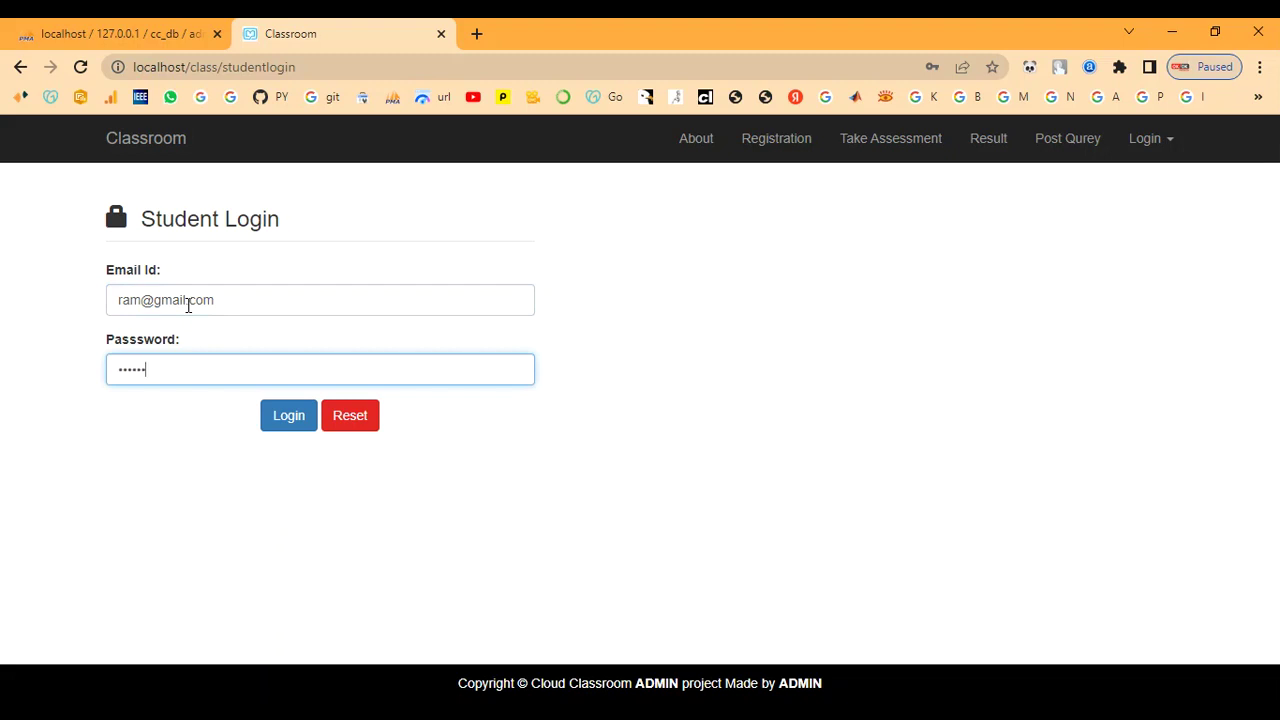
- Log in as the student and review the student's own details page
click(286, 427)
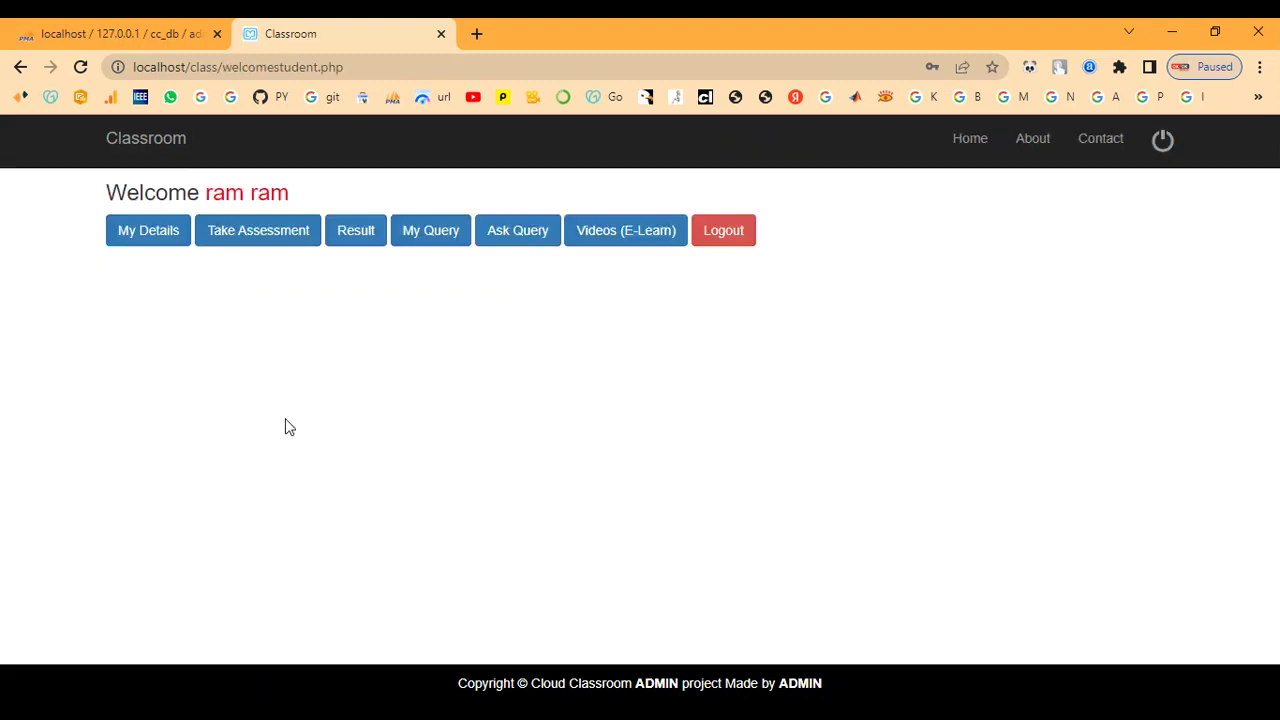
click(170, 230)
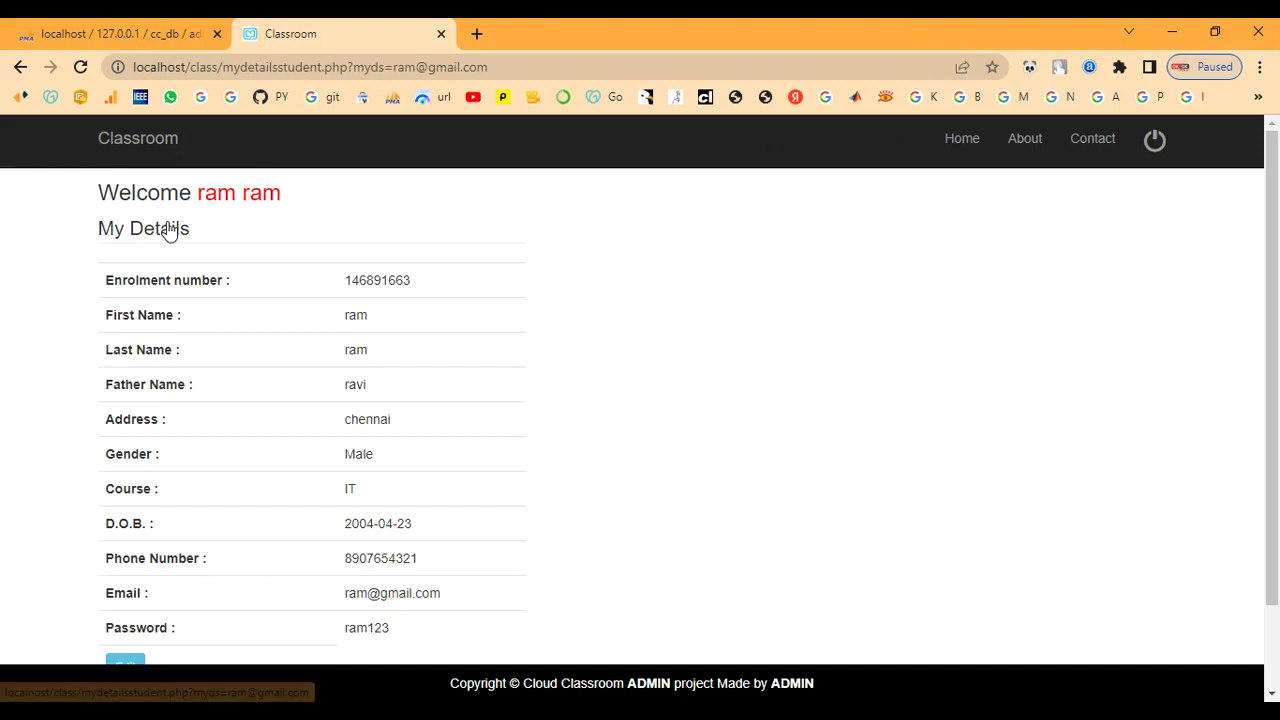
drag(381, 281, 343, 277)
click(500, 286)
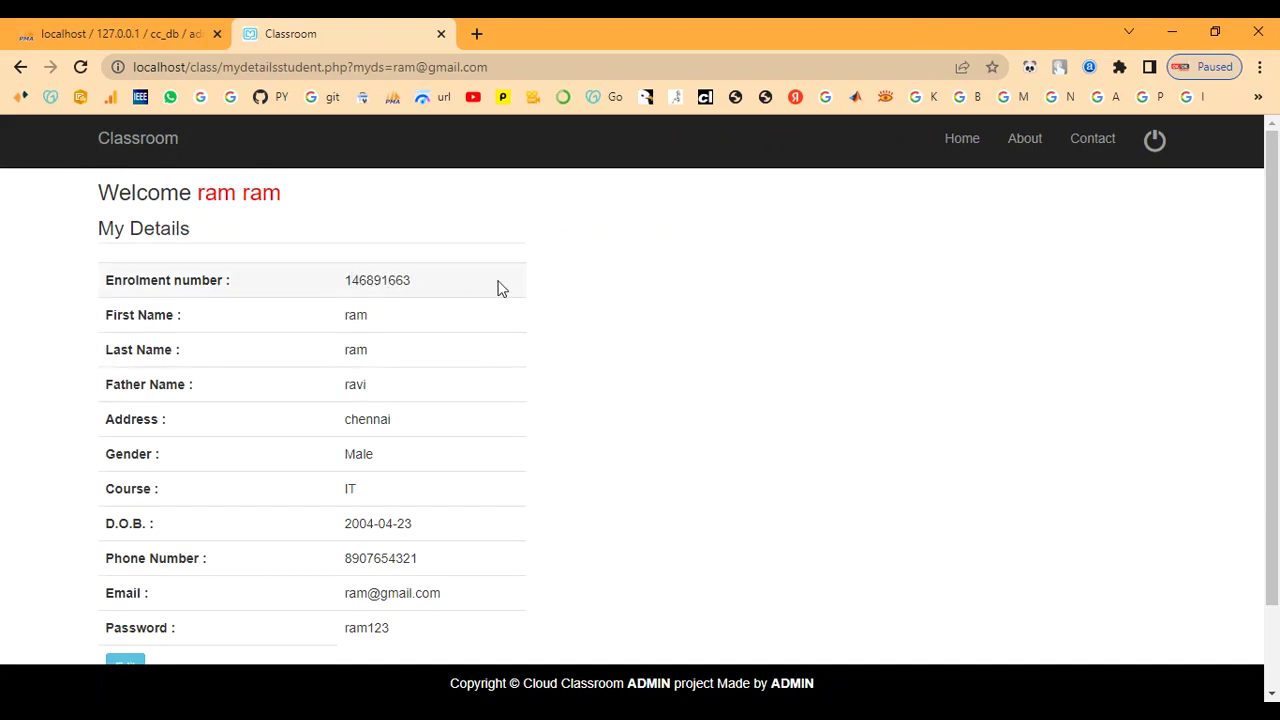
scroll(380, 365, down, 1)
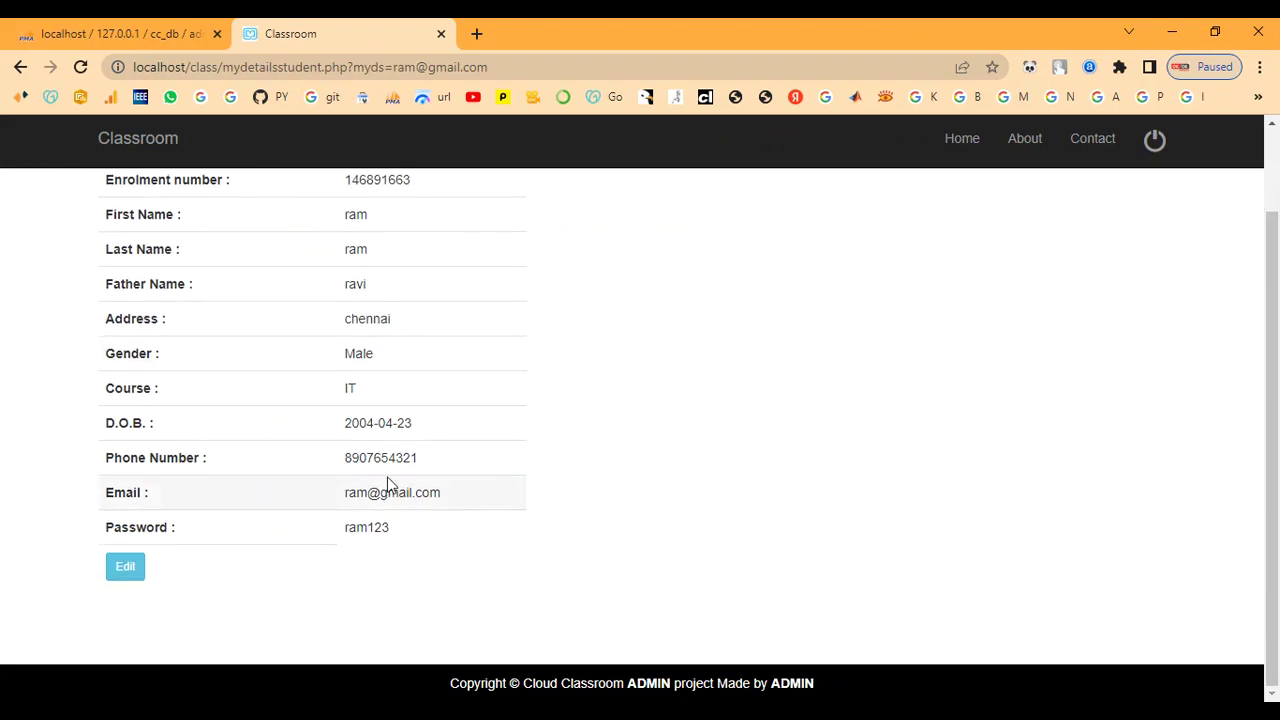
scroll(389, 487, up, 1)
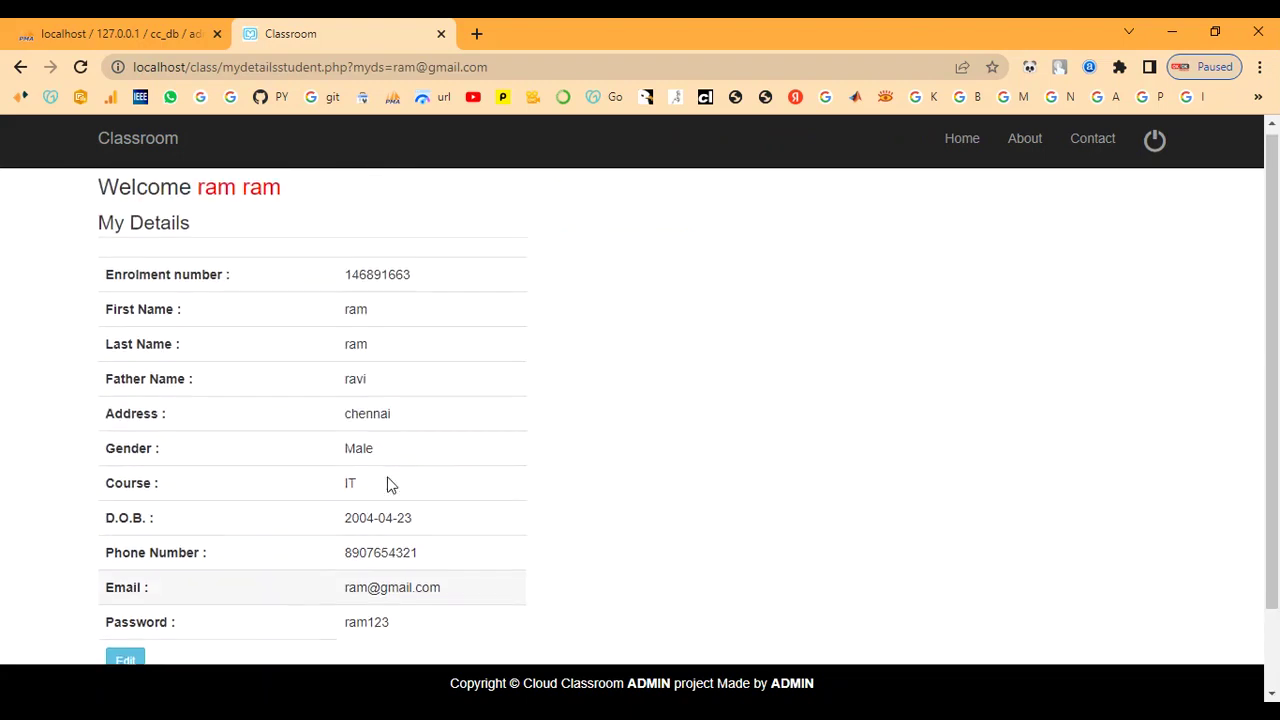
click(220, 190)
- Browse the available assessments list and the student's exam results
click(244, 243)
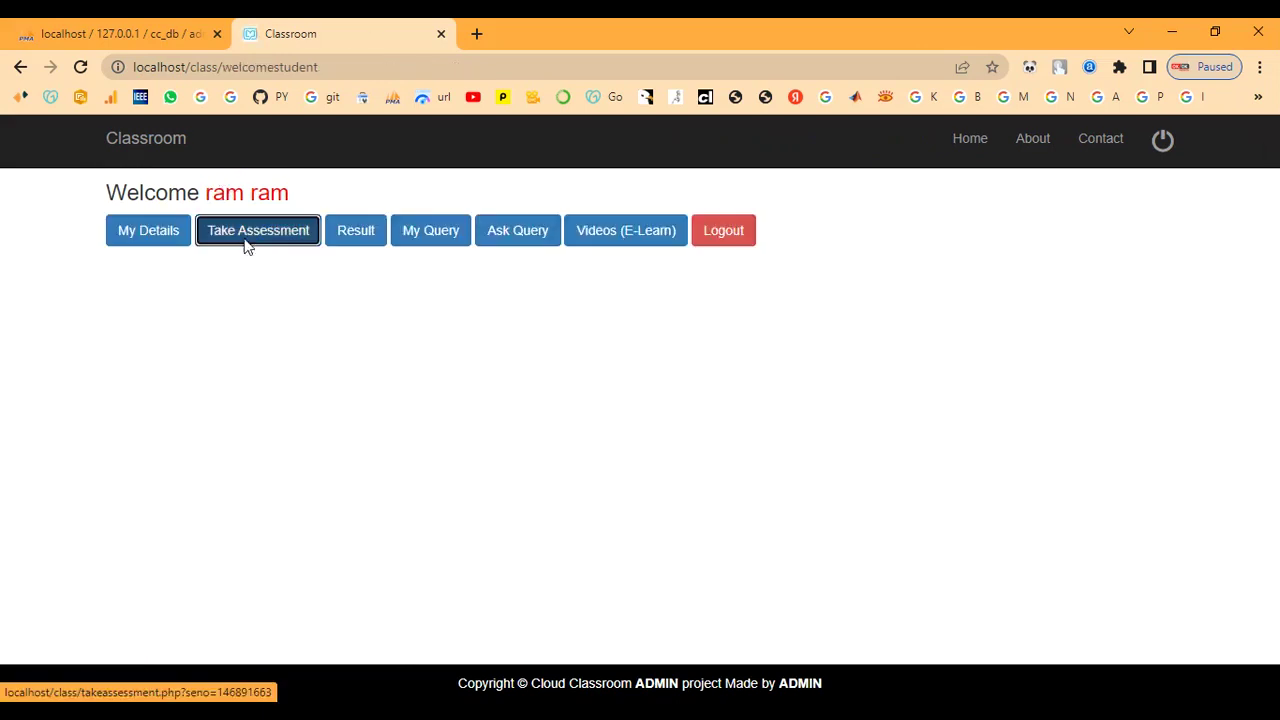
scroll(362, 531, down, 1)
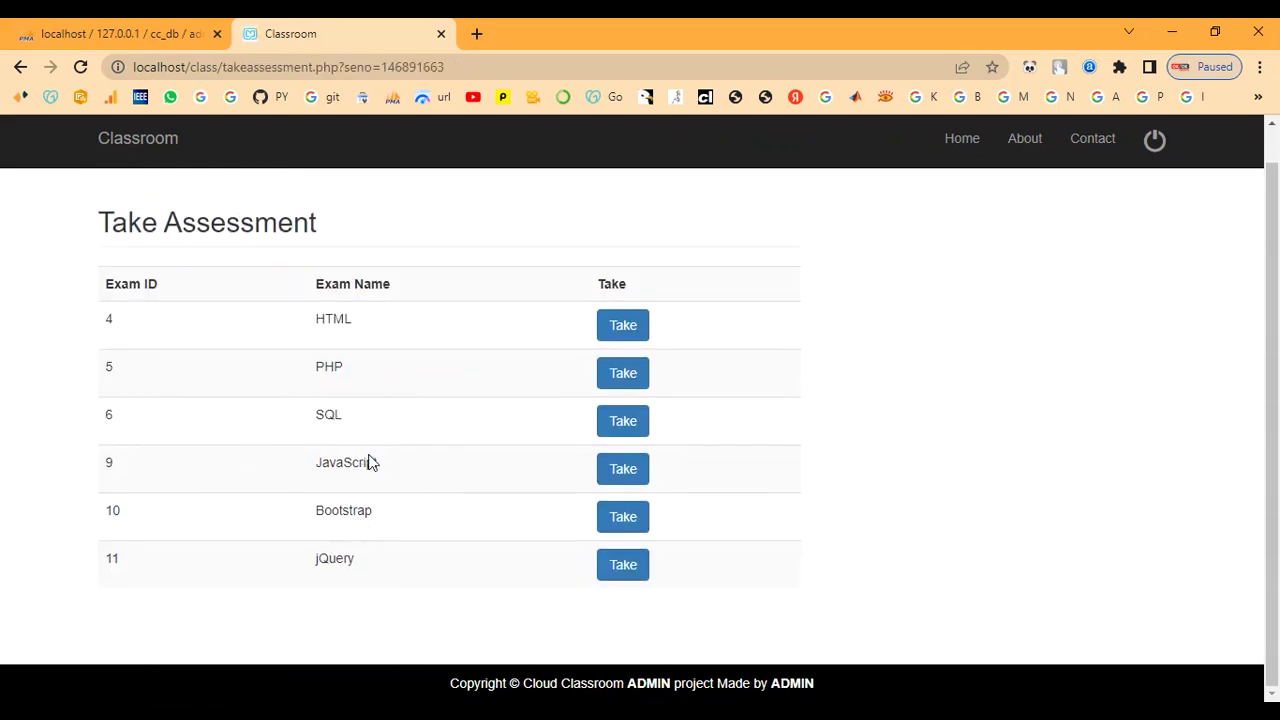
scroll(369, 462, up, 1)
click(258, 205)
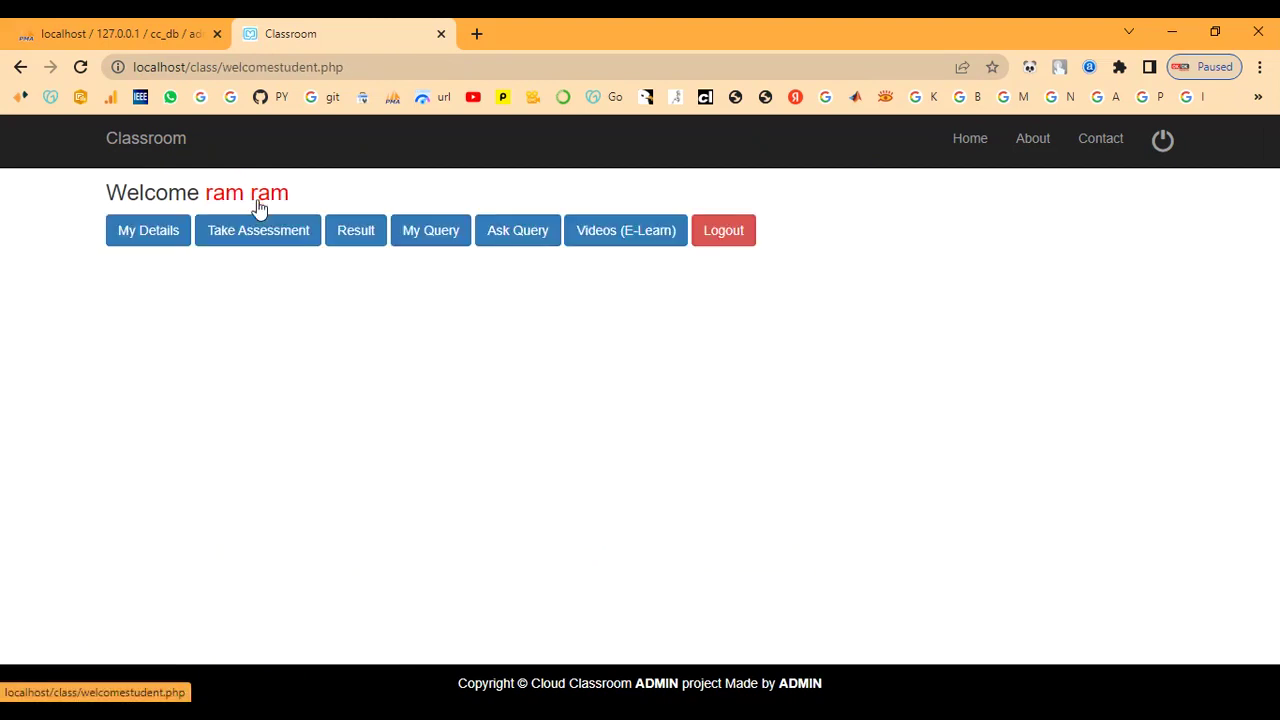
click(343, 238)
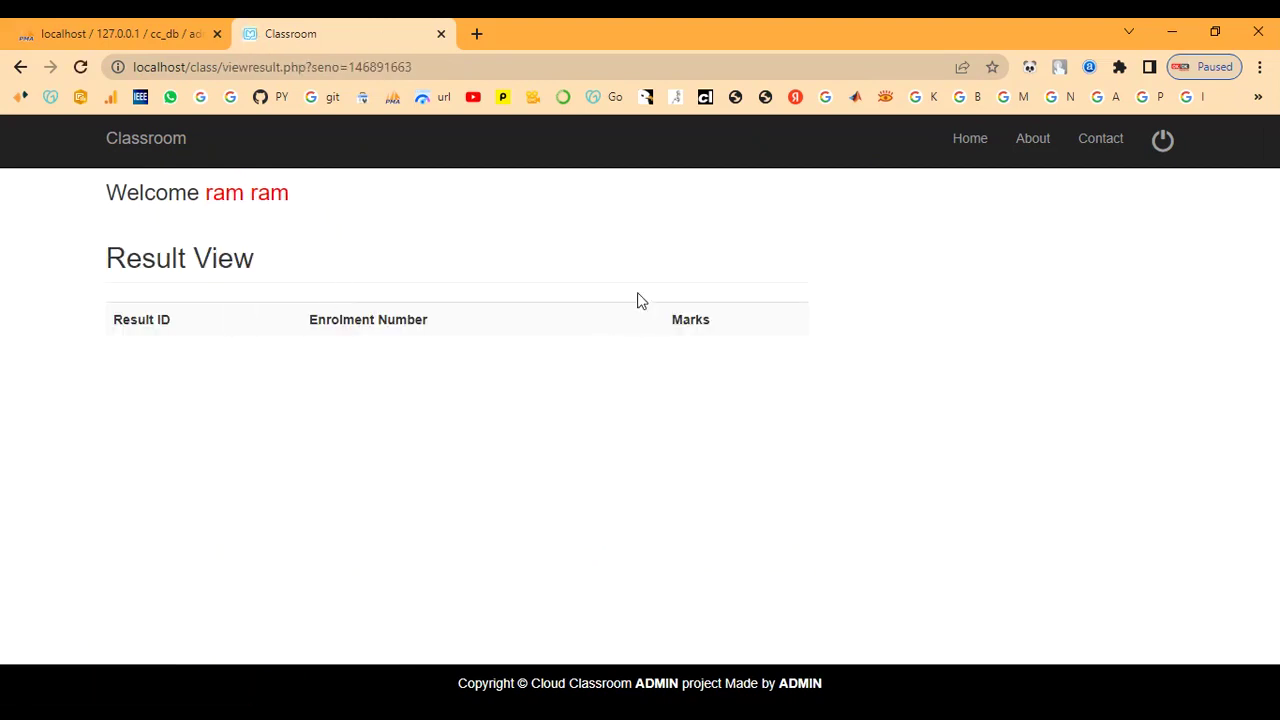
click(255, 205)
- Check the student's submitted queries and the new-query form
click(440, 238)
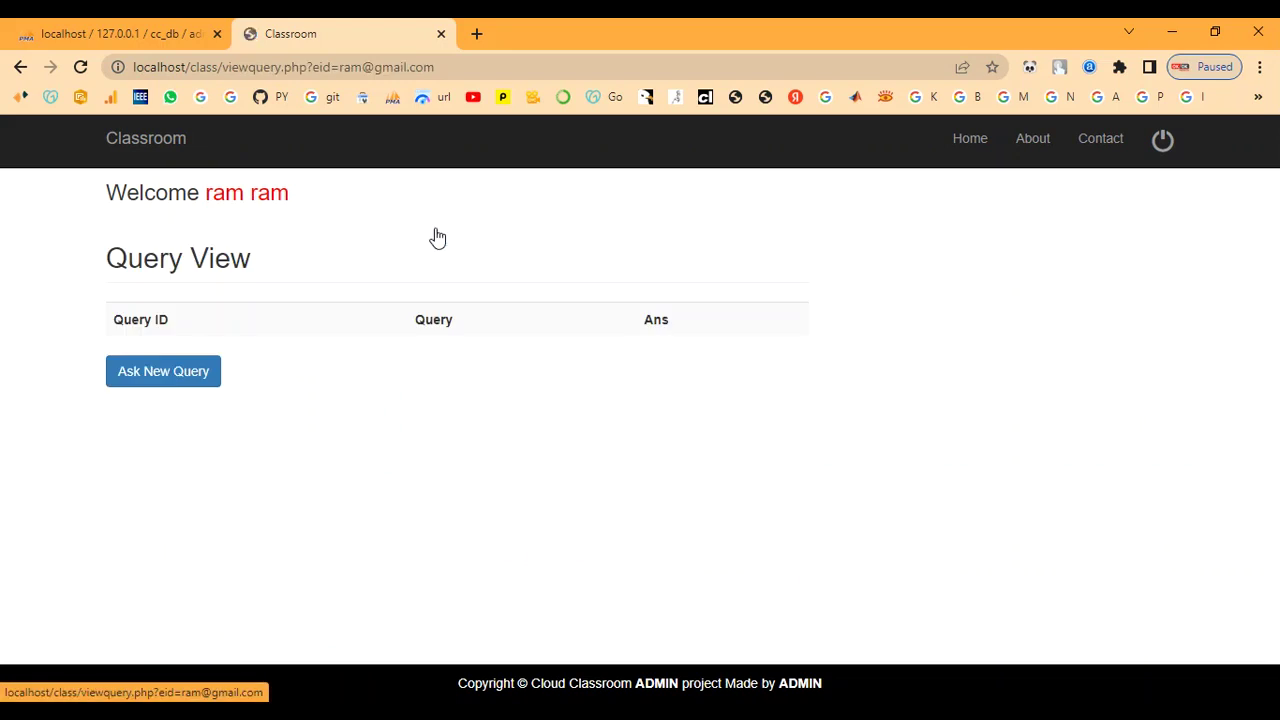
click(245, 210)
click(514, 243)
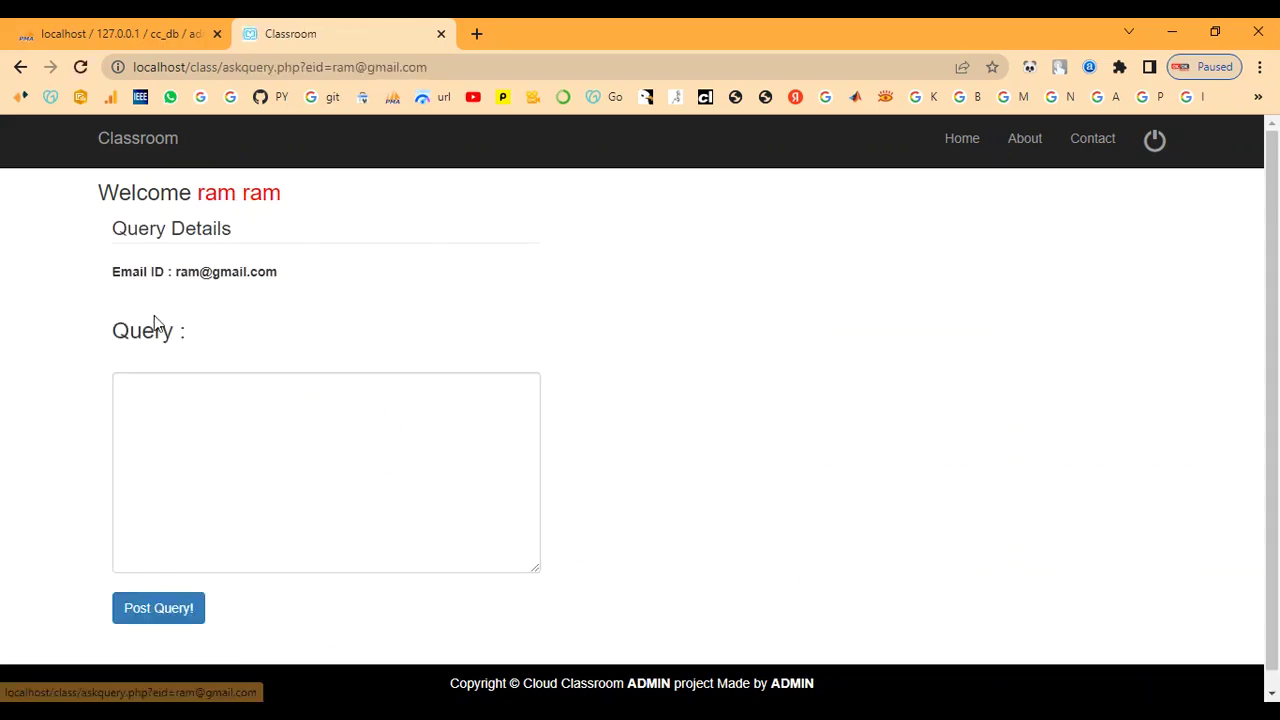
click(249, 193)
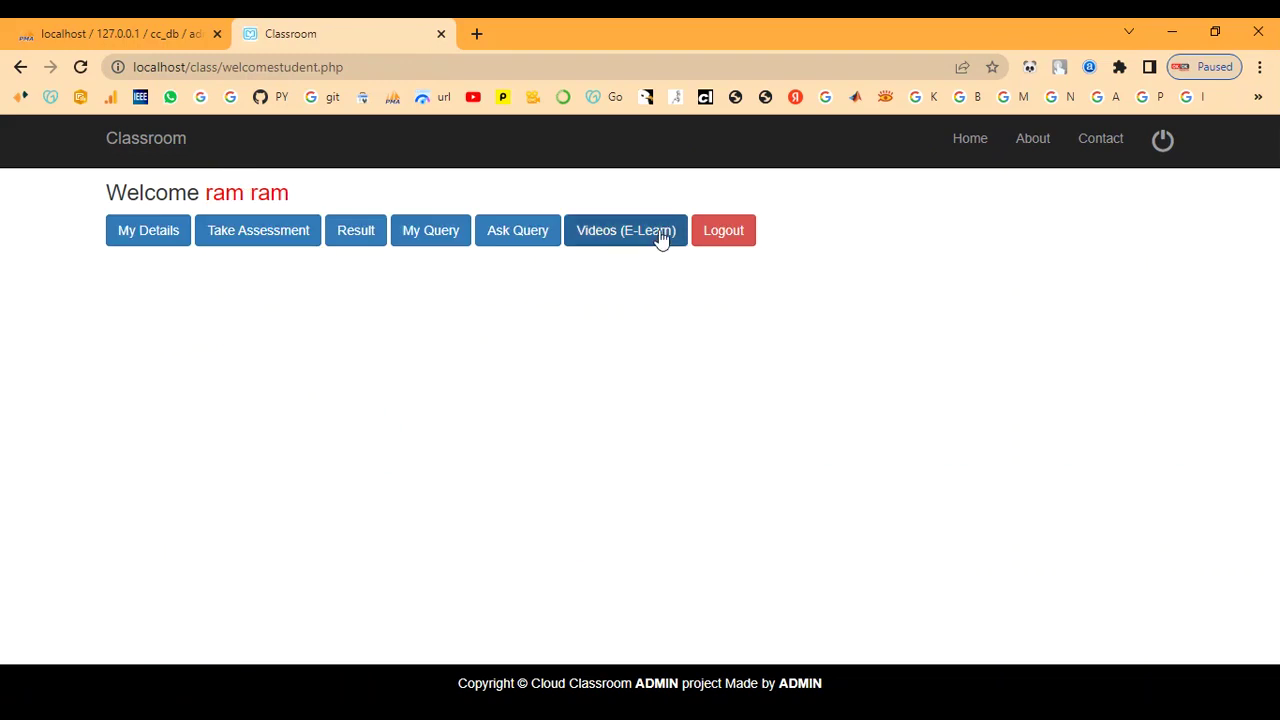
- Scroll through the e-learning video list, then log the student out
click(660, 238)
scroll(400, 423, down, 2)
scroll(400, 423, up, 2)
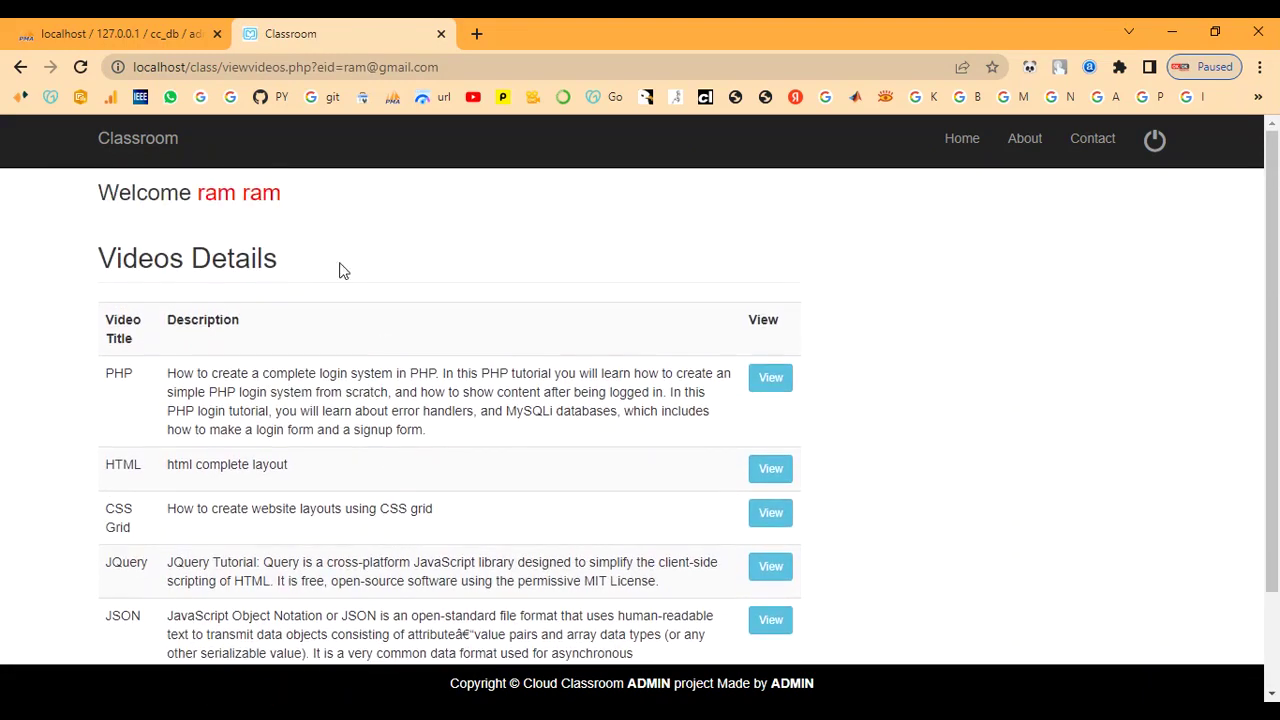
click(246, 200)
click(708, 236)
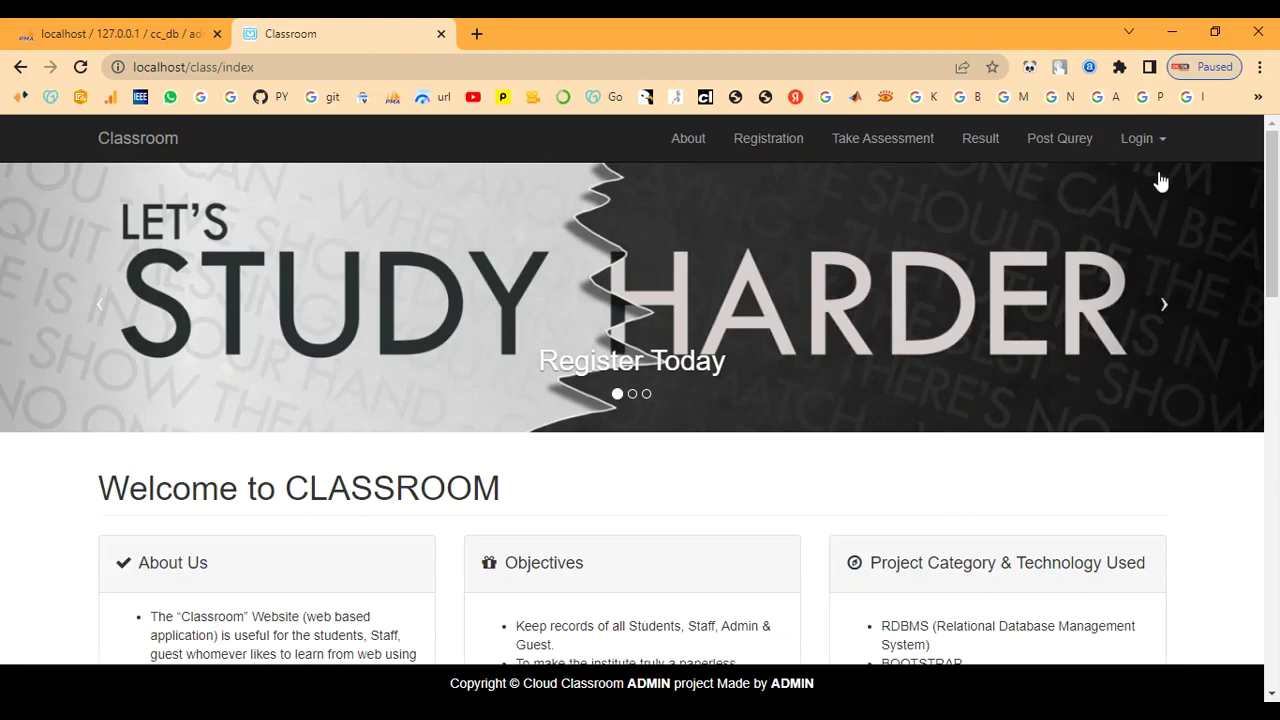
- Open the Staff Login page from the Login menu and begin entering the Staff ID
click(1148, 140)
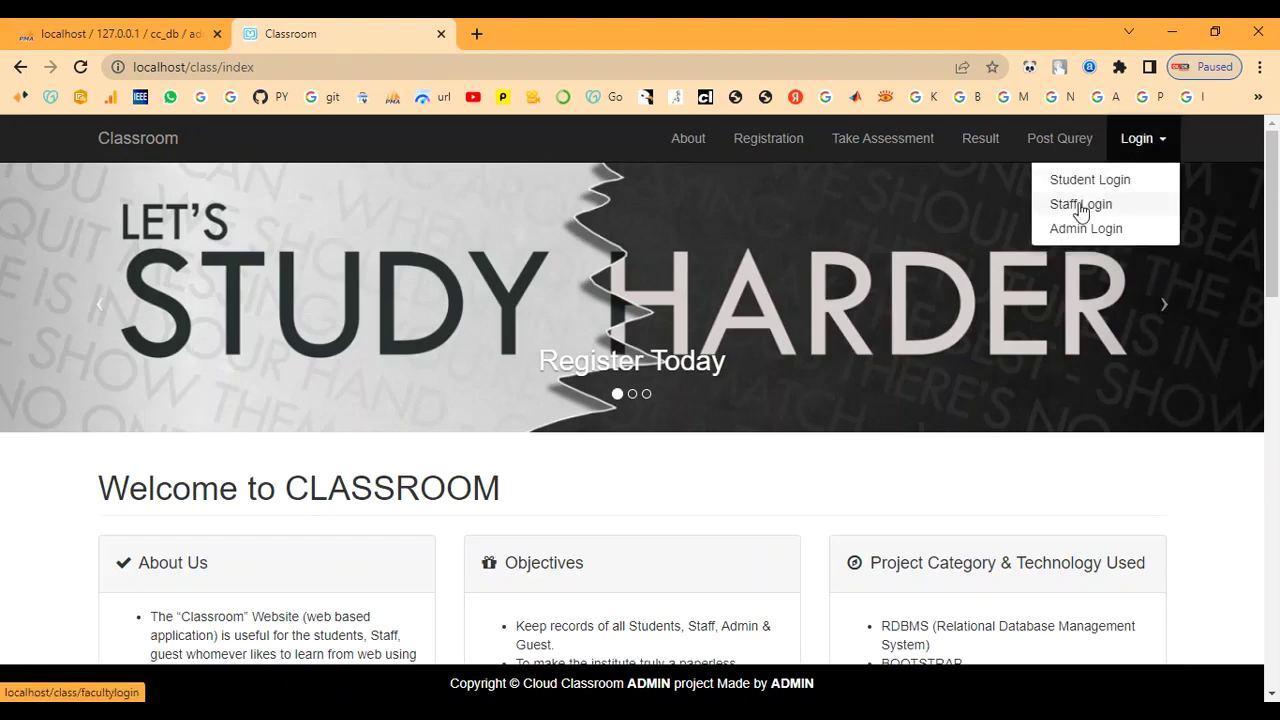
click(1078, 206)
drag(110, 277, 174, 274)
click(178, 276)
click(179, 299)
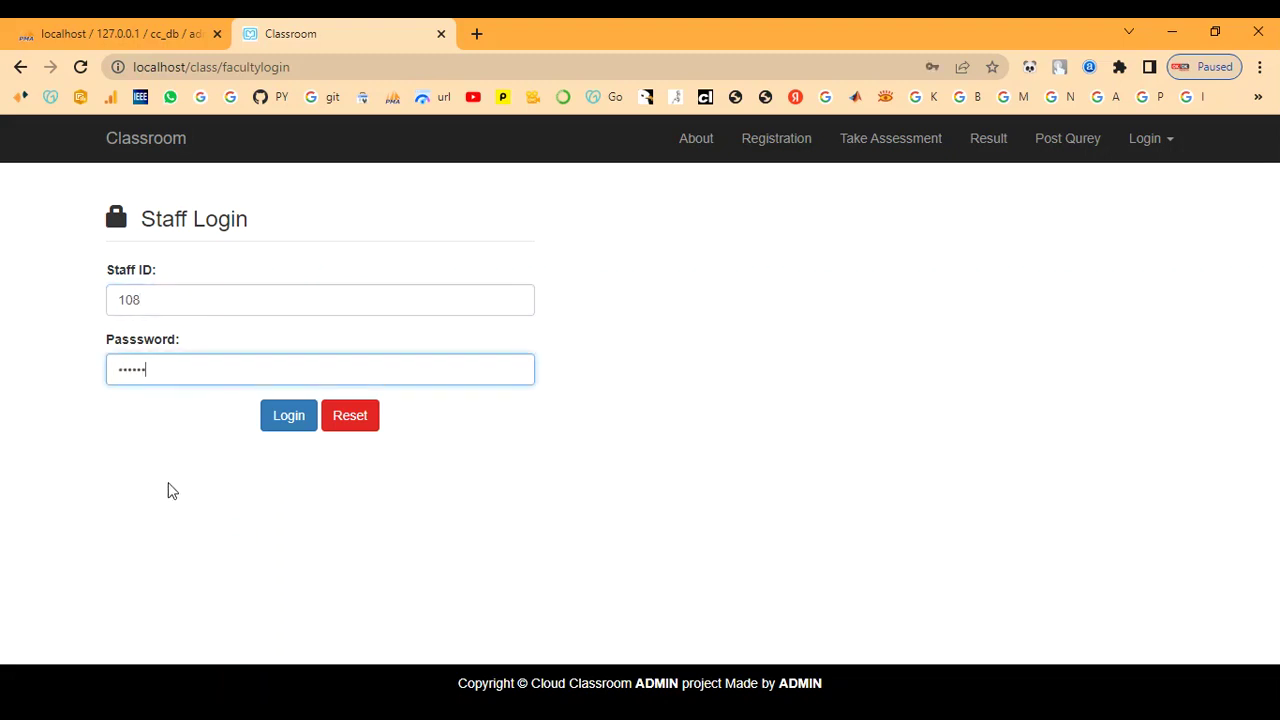
click(297, 422)
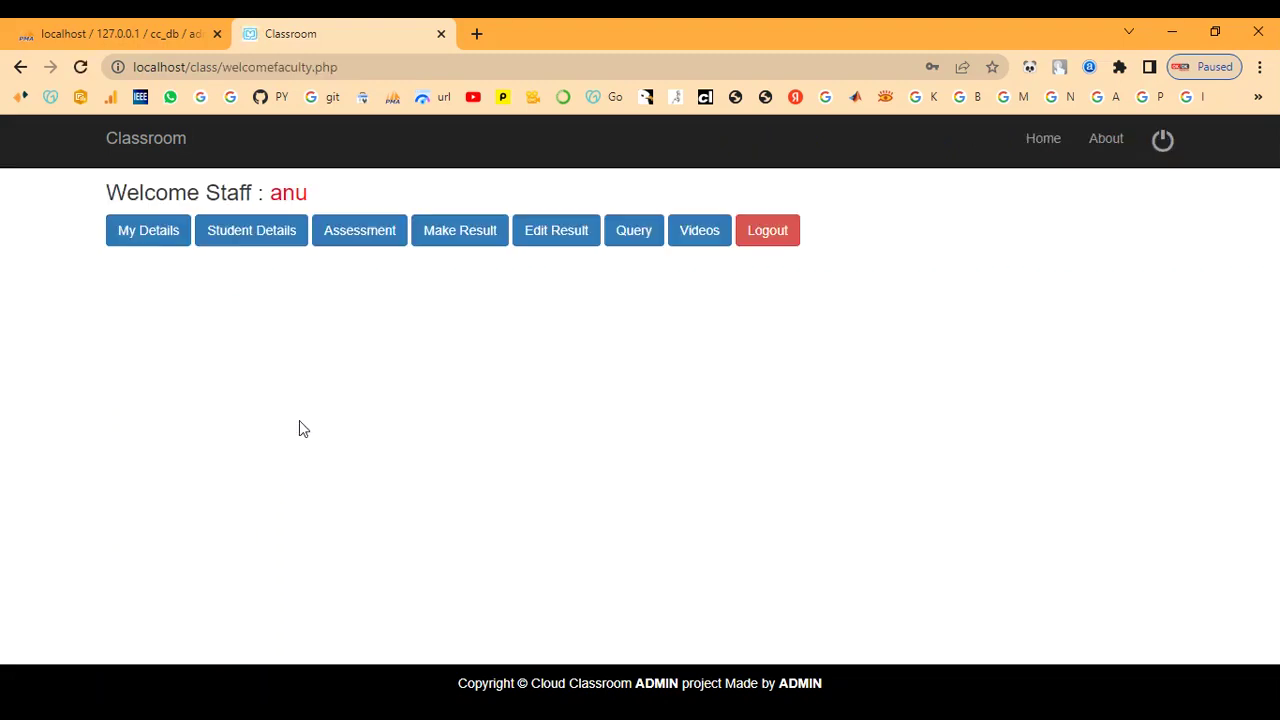
click(150, 243)
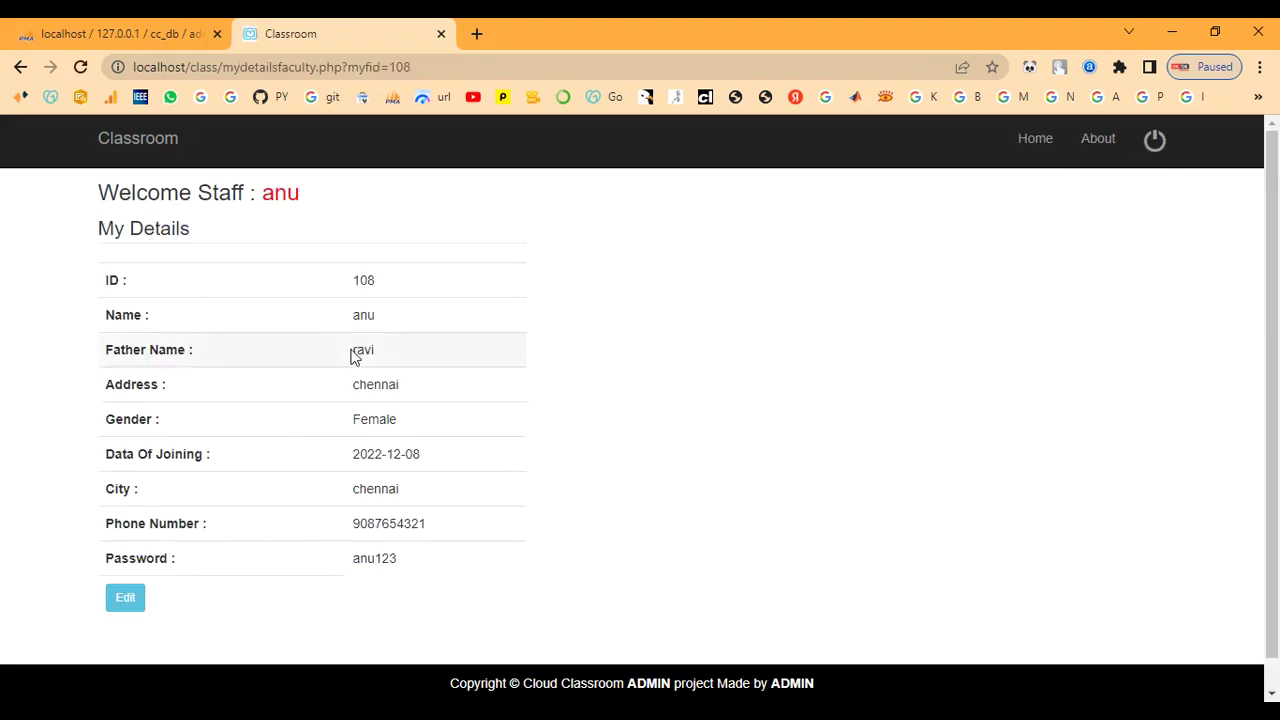
drag(355, 283, 409, 566)
click(409, 591)
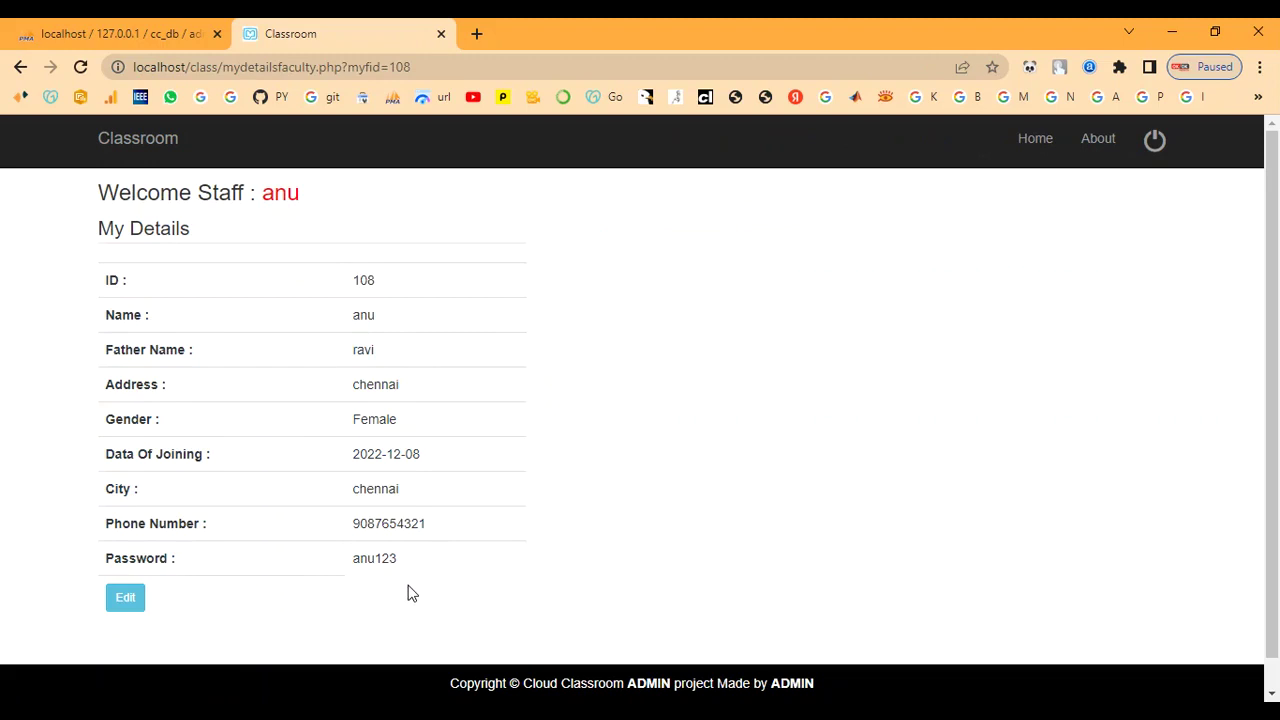
click(280, 198)
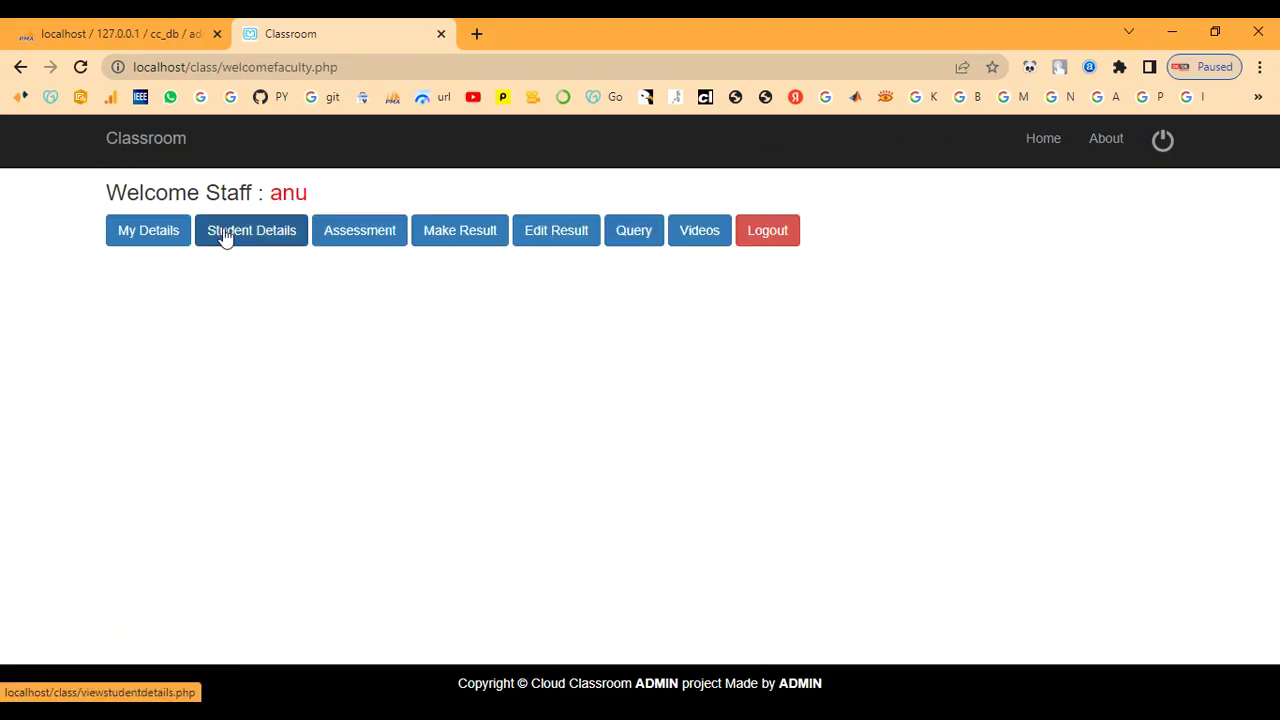
click(226, 236)
scroll(254, 425, down, 3)
drag(181, 561, 826, 574)
click(840, 573)
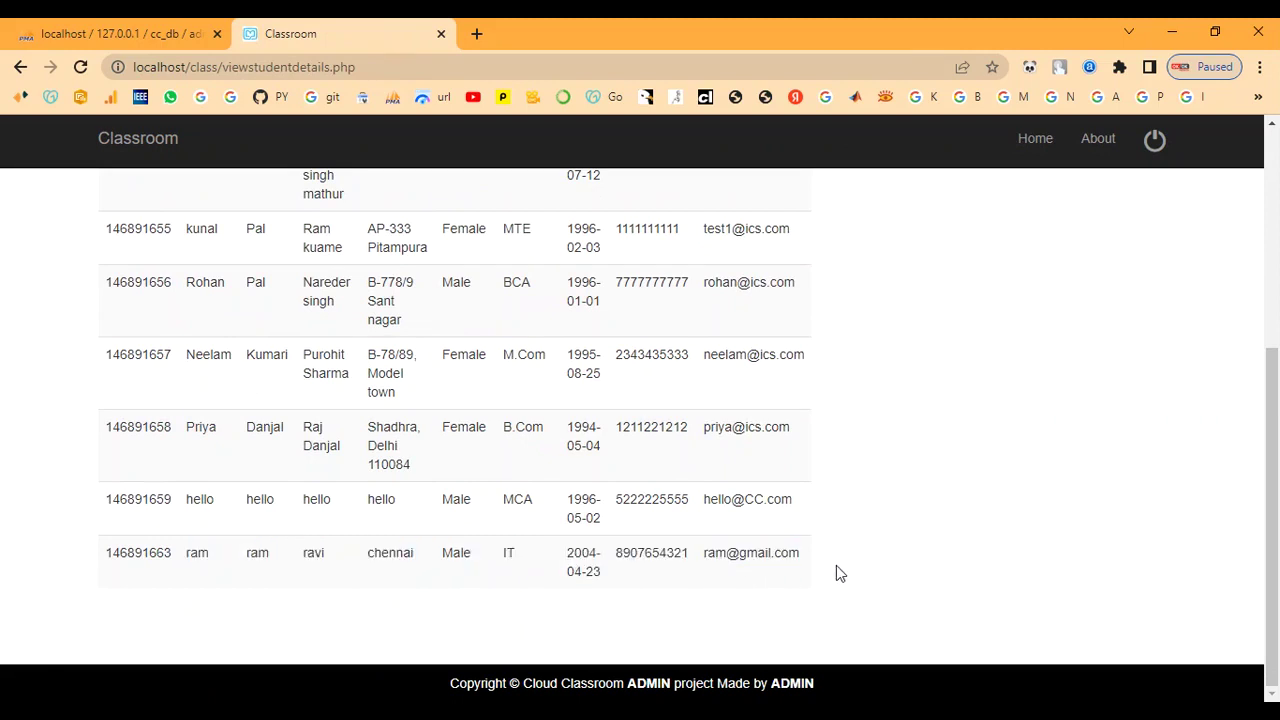
scroll(820, 540, up, 6)
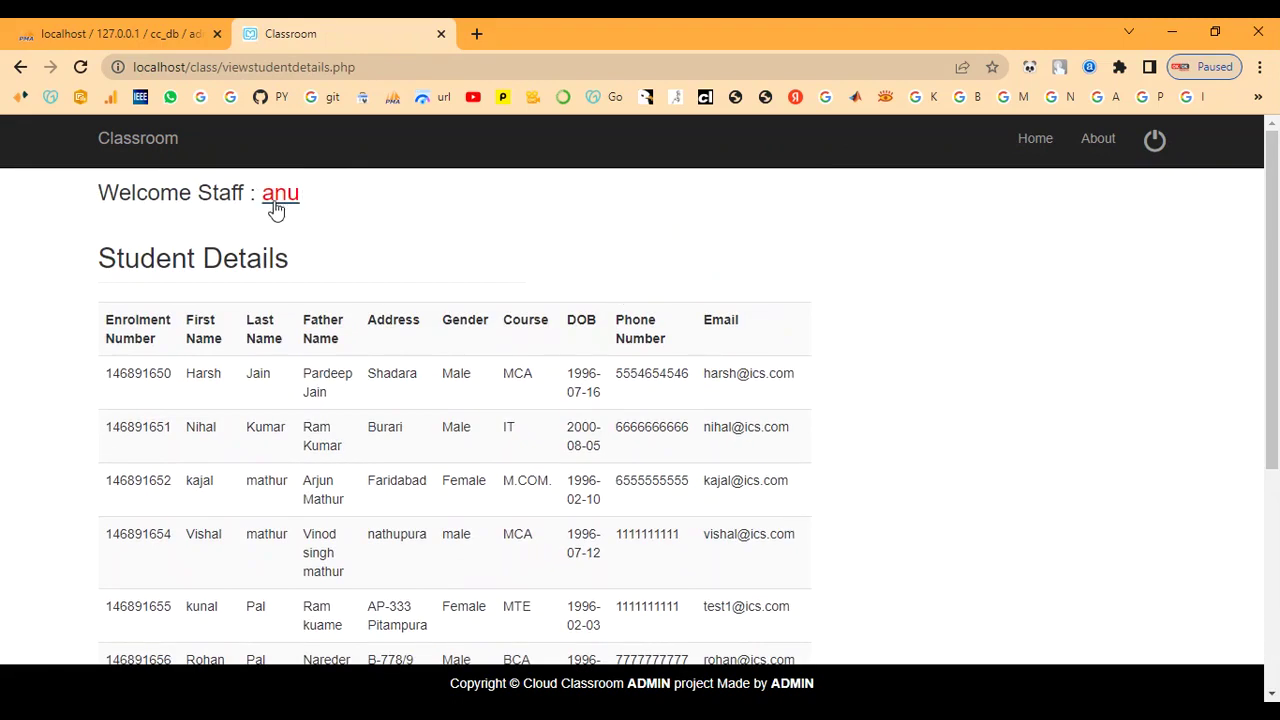
click(276, 205)
click(334, 229)
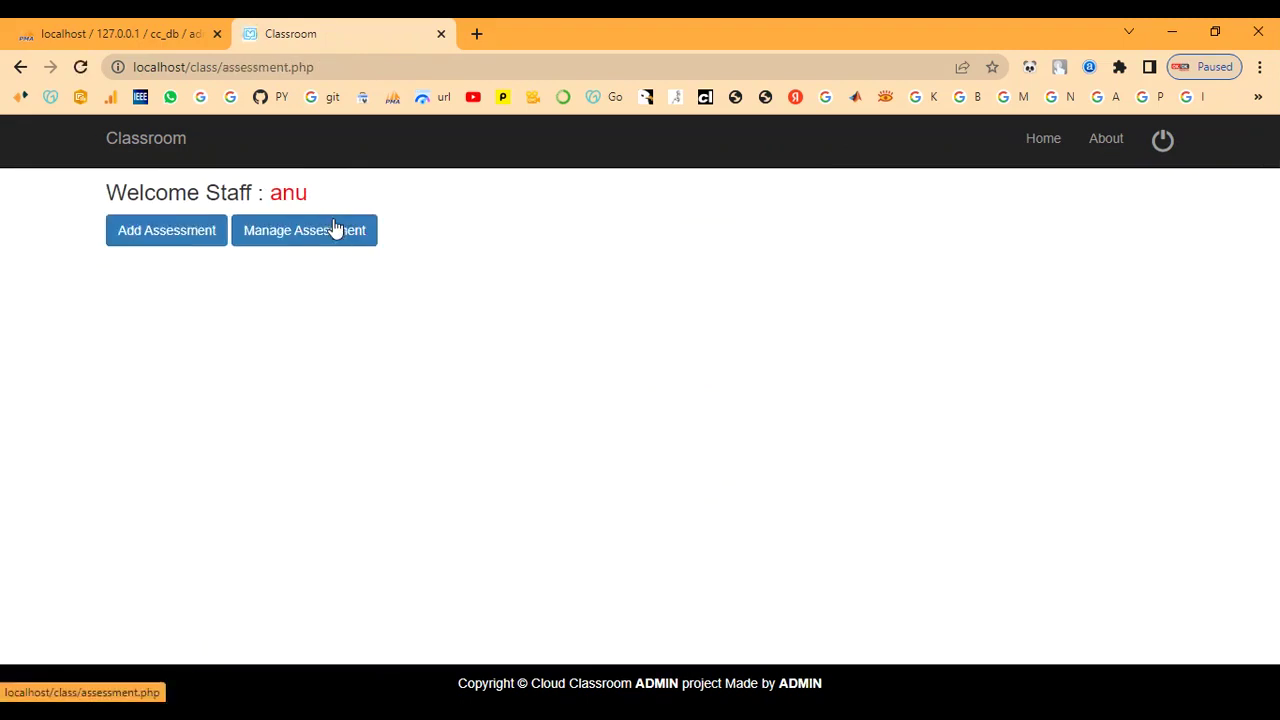
click(272, 234)
scroll(313, 360, down, 2)
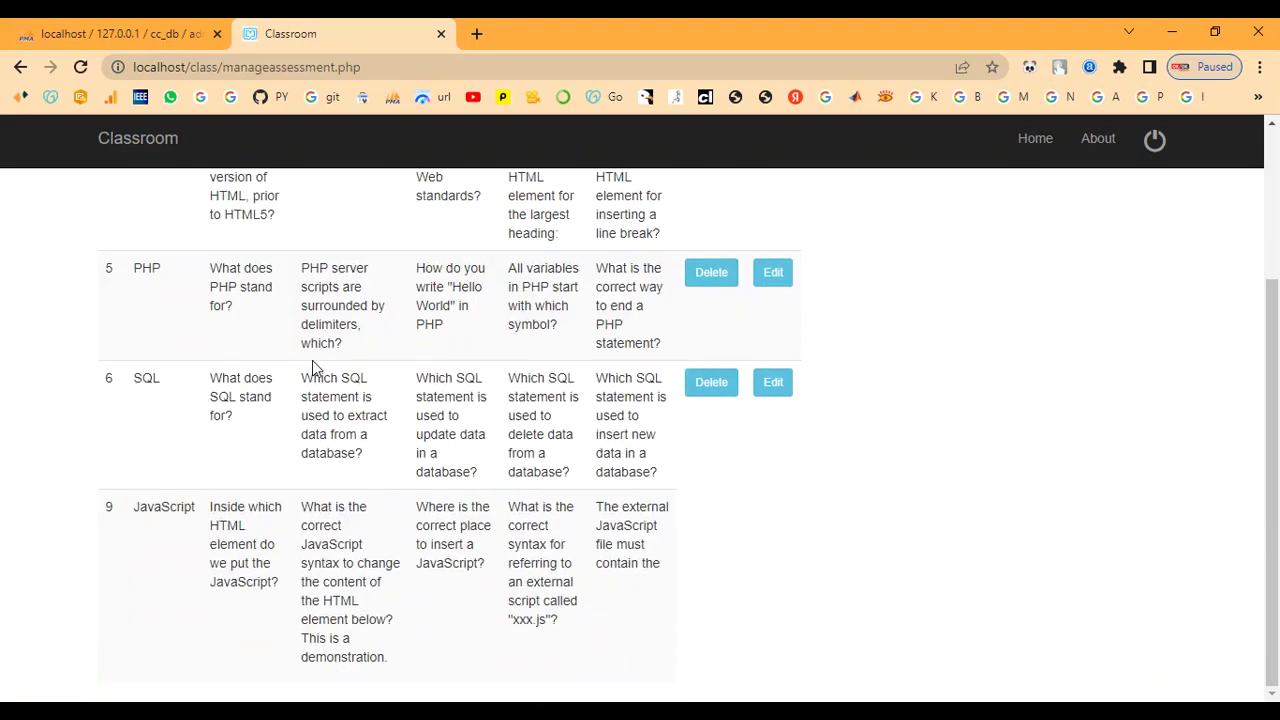
scroll(193, 471, up, 2)
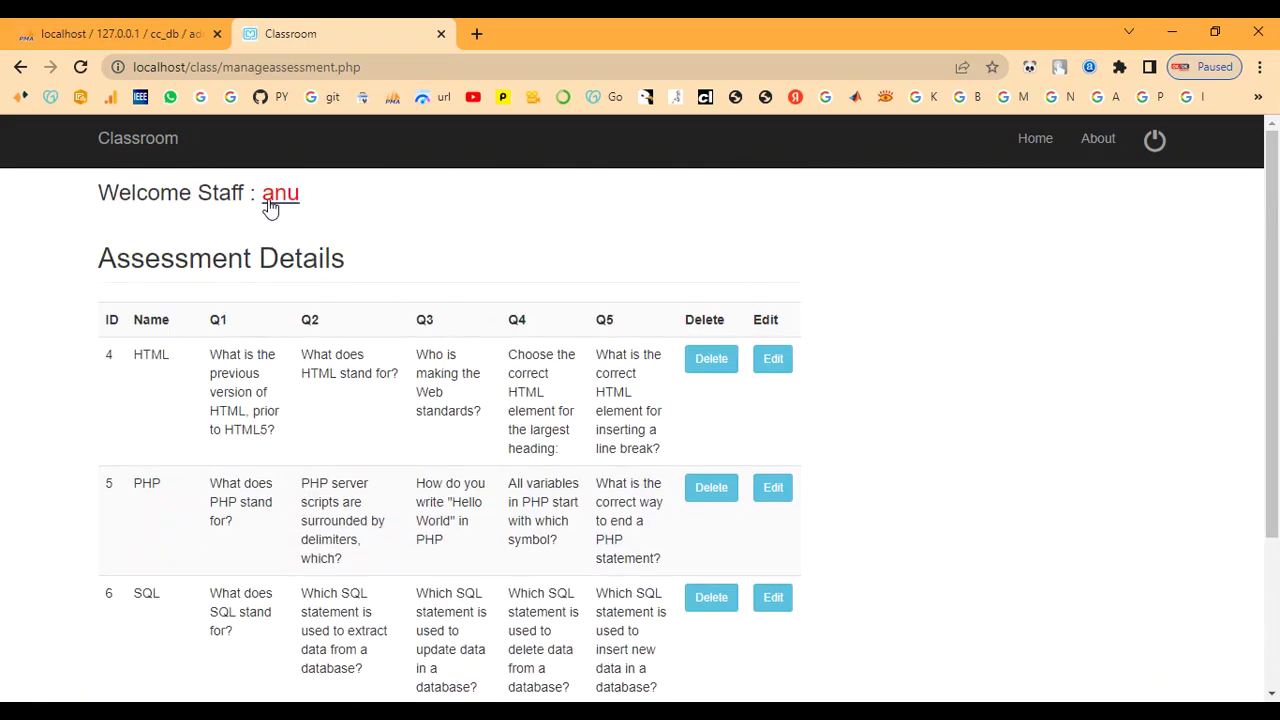
click(272, 205)
click(472, 229)
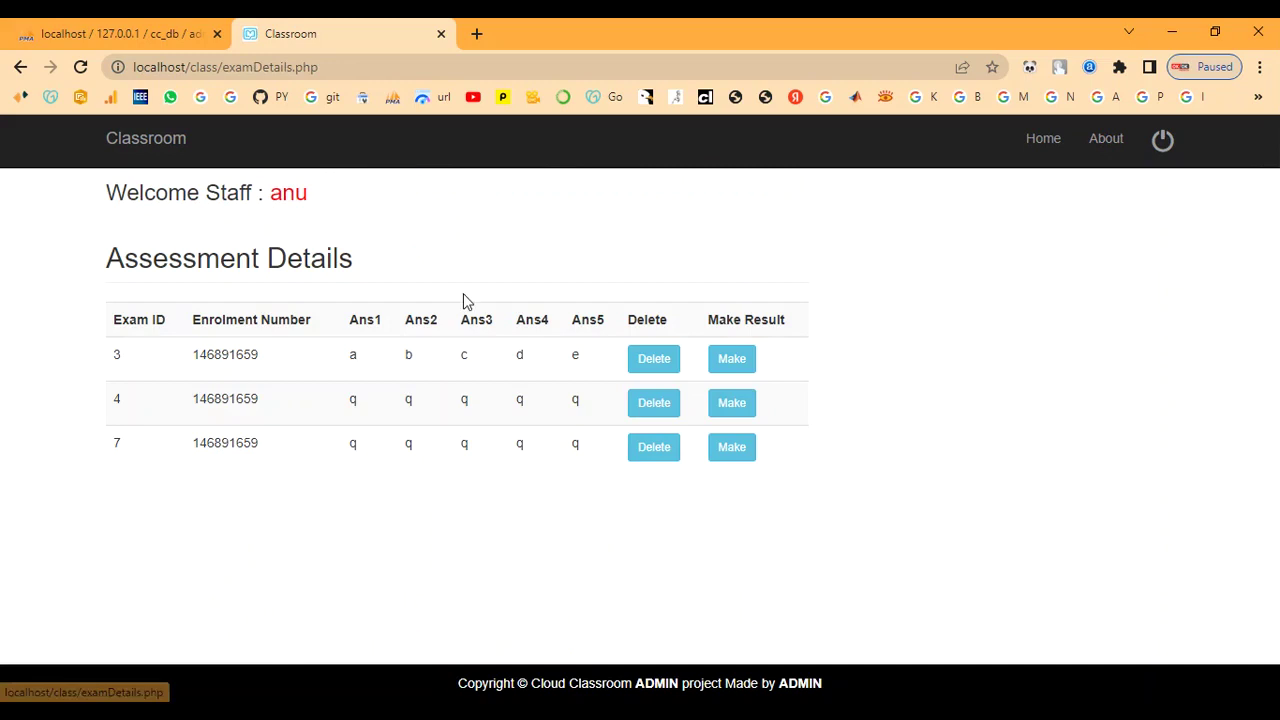
click(290, 198)
click(618, 246)
scroll(530, 332, down, 3)
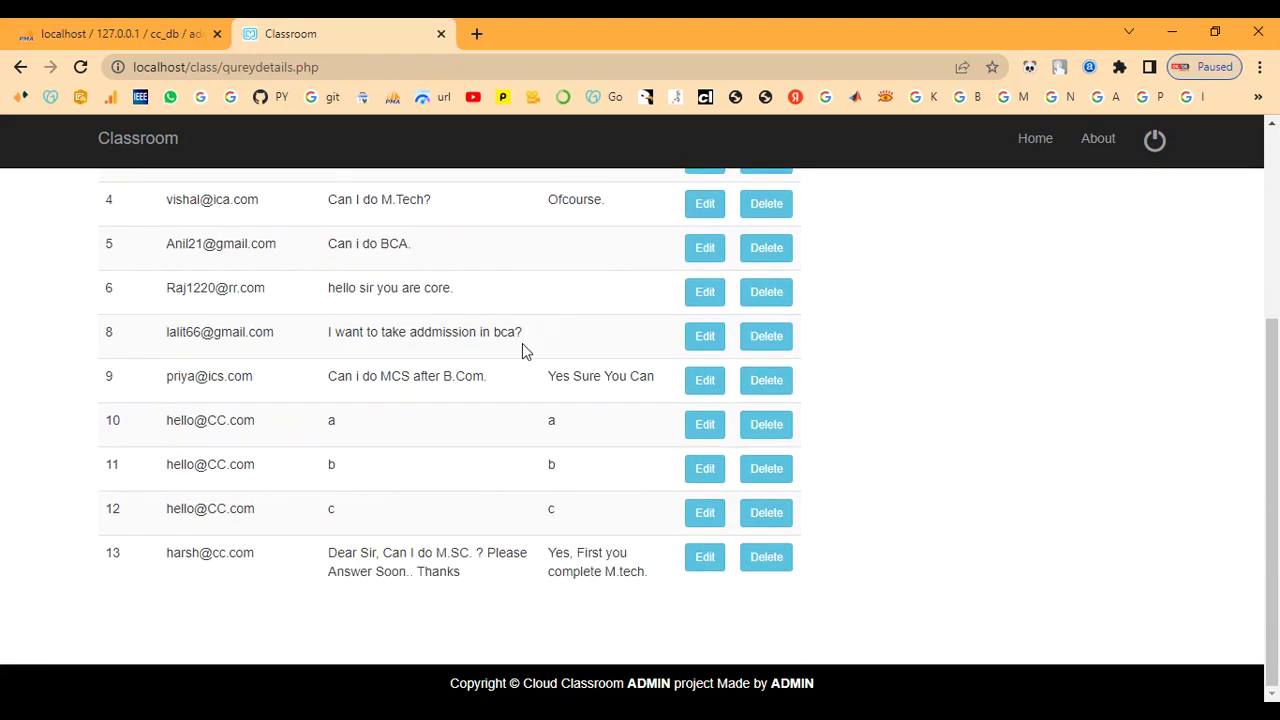
scroll(522, 343, up, 3)
click(278, 195)
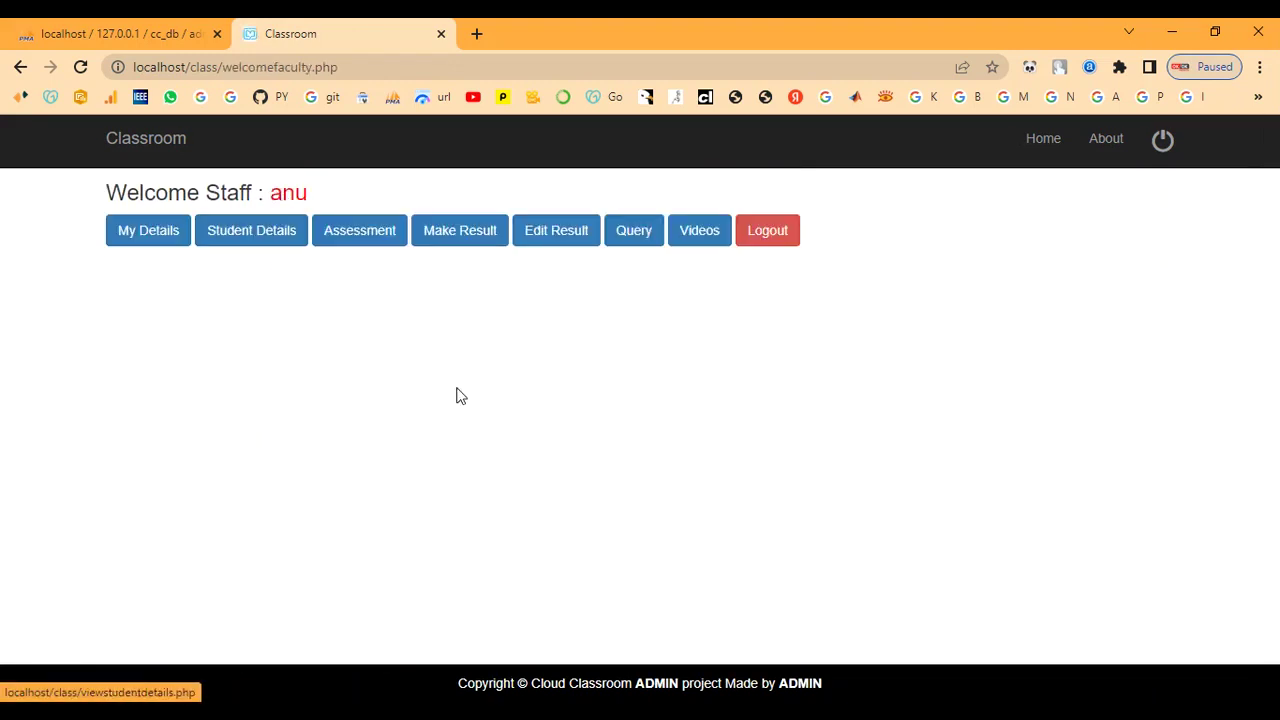
- Review the existing e-learning videos under Manage Videos
click(688, 240)
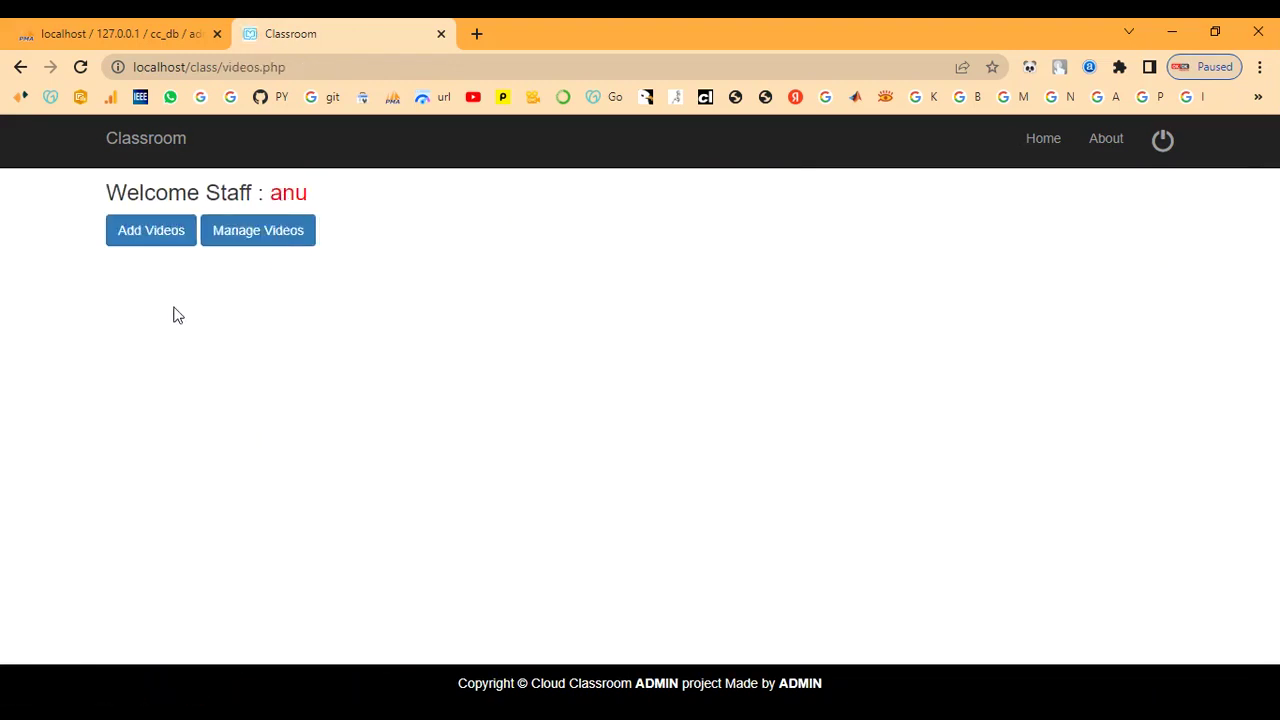
click(268, 233)
scroll(474, 426, down, 12)
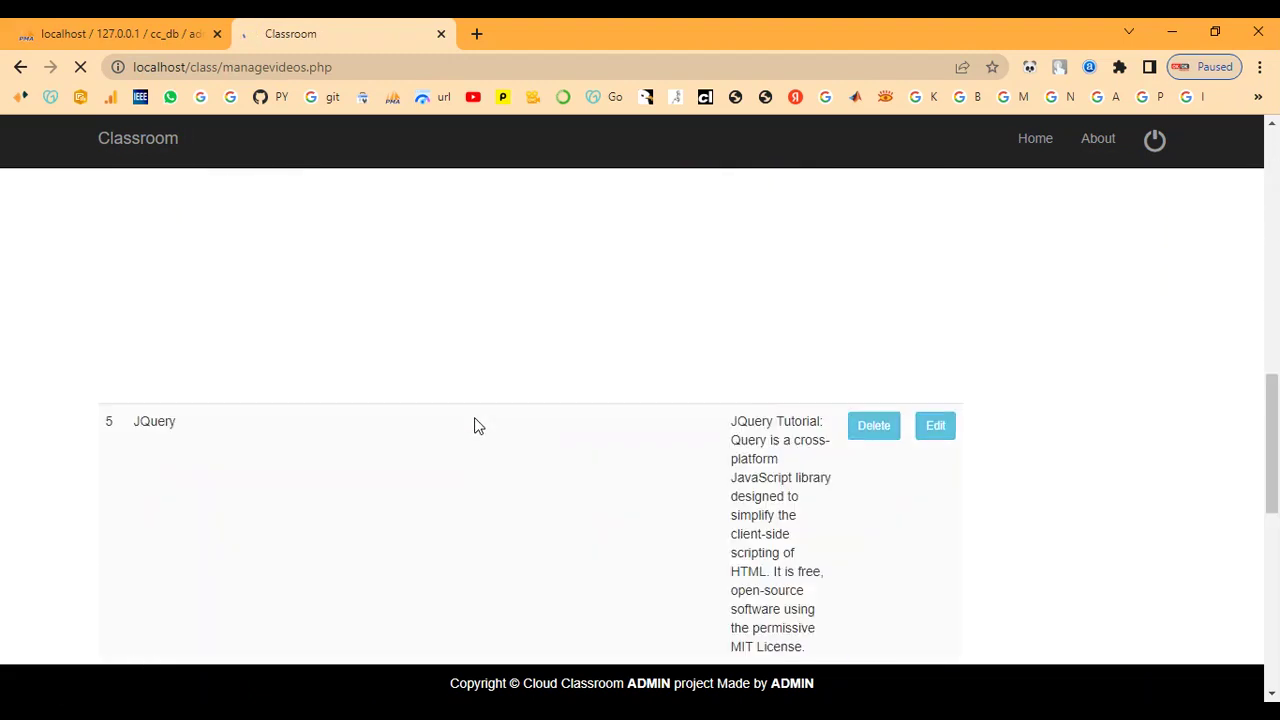
scroll(474, 426, up, 8)
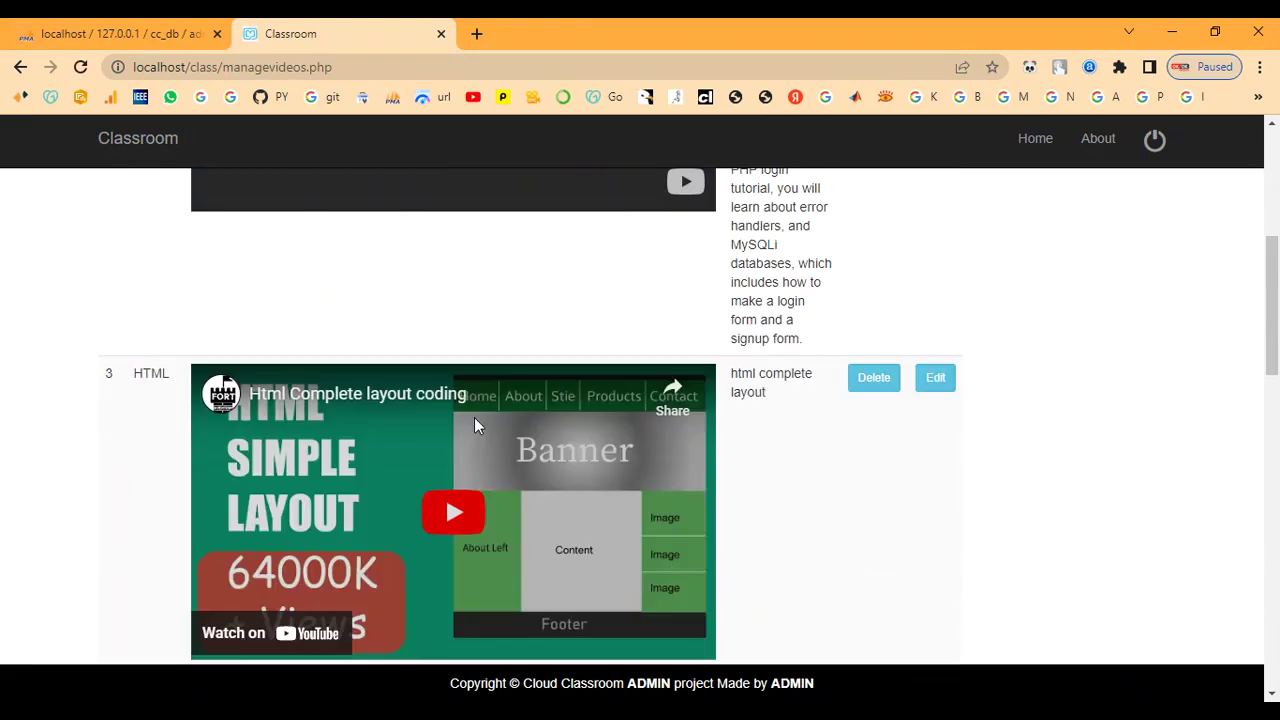
scroll(475, 420, up, 6)
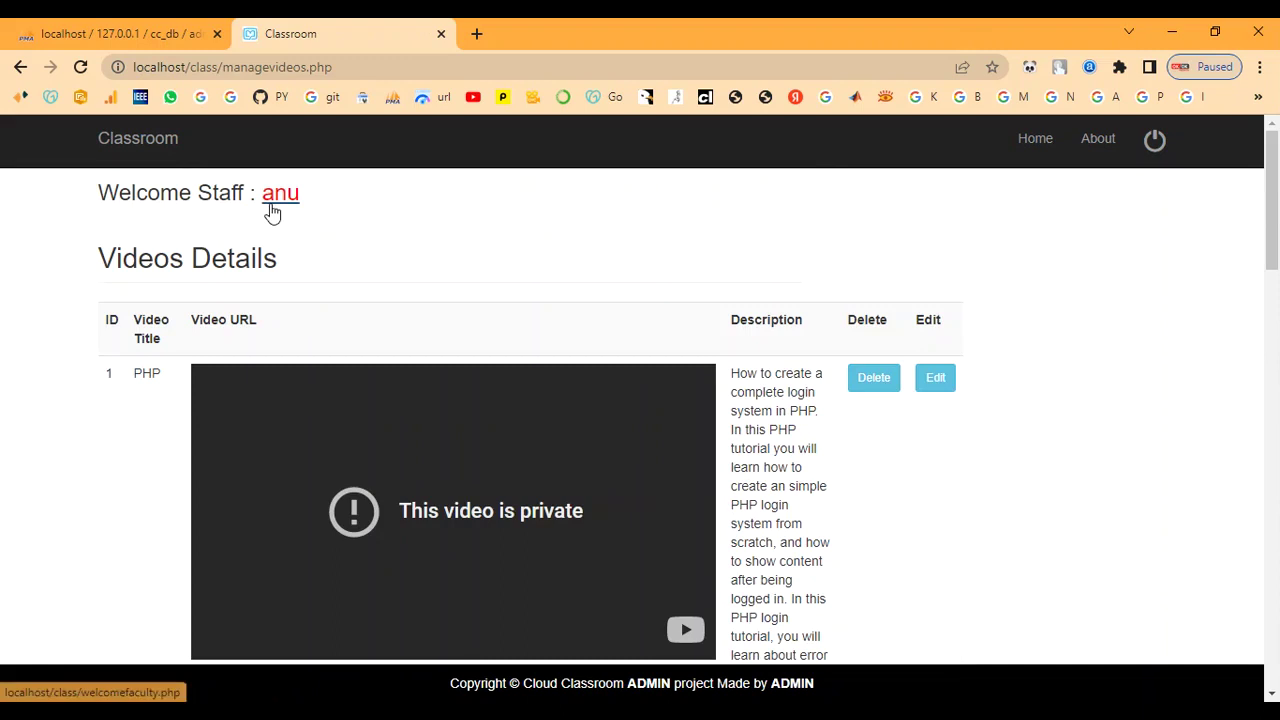
click(274, 200)
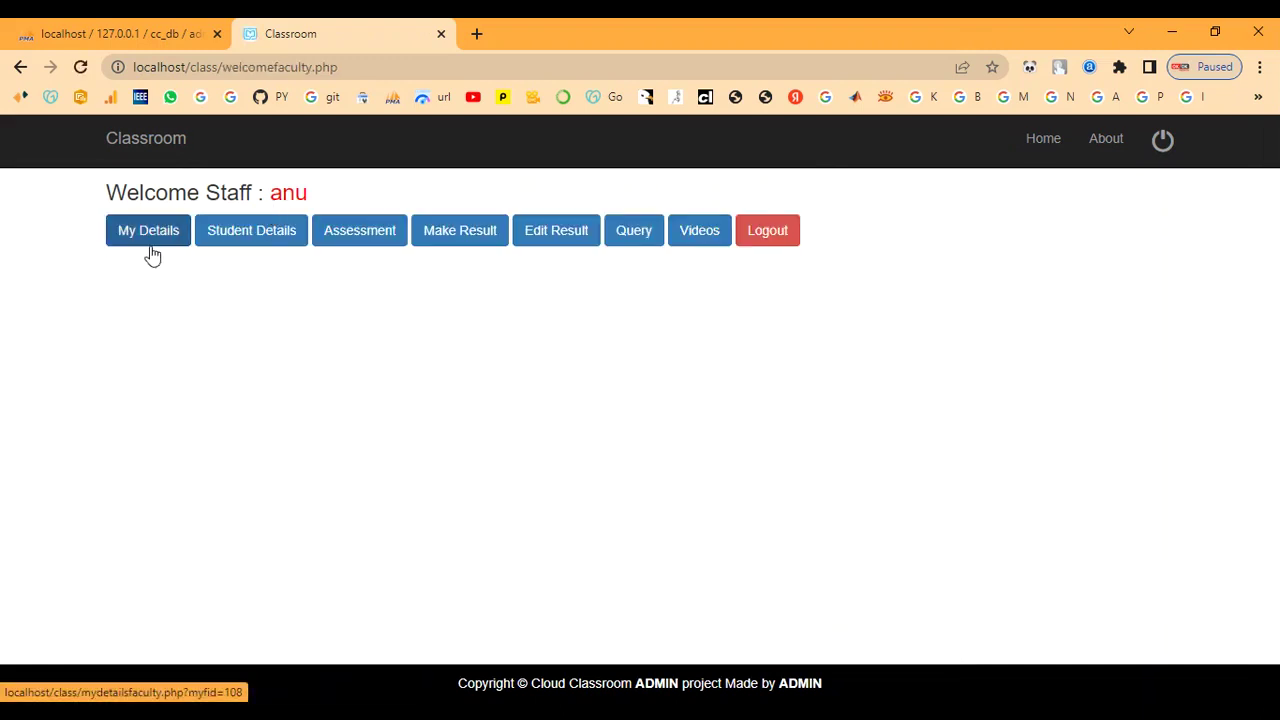
- Review the existing assessments under Manage Assessment
click(335, 235)
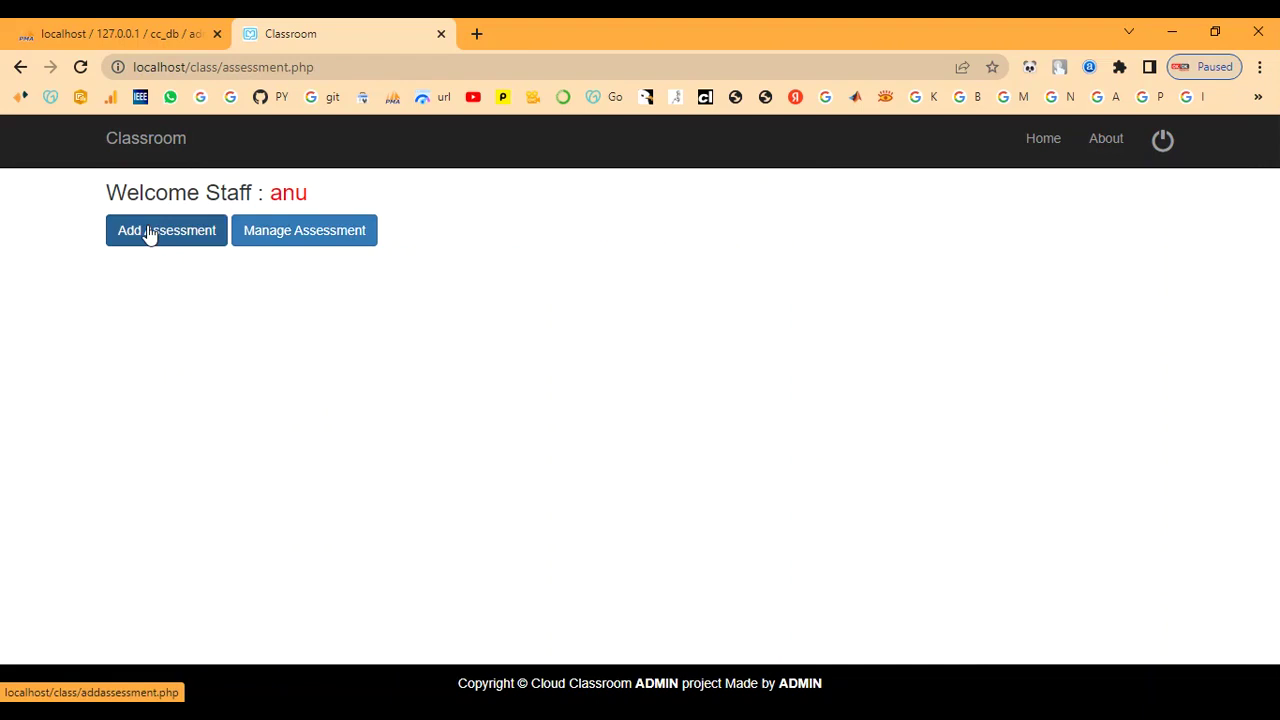
click(288, 231)
scroll(360, 408, down, 5)
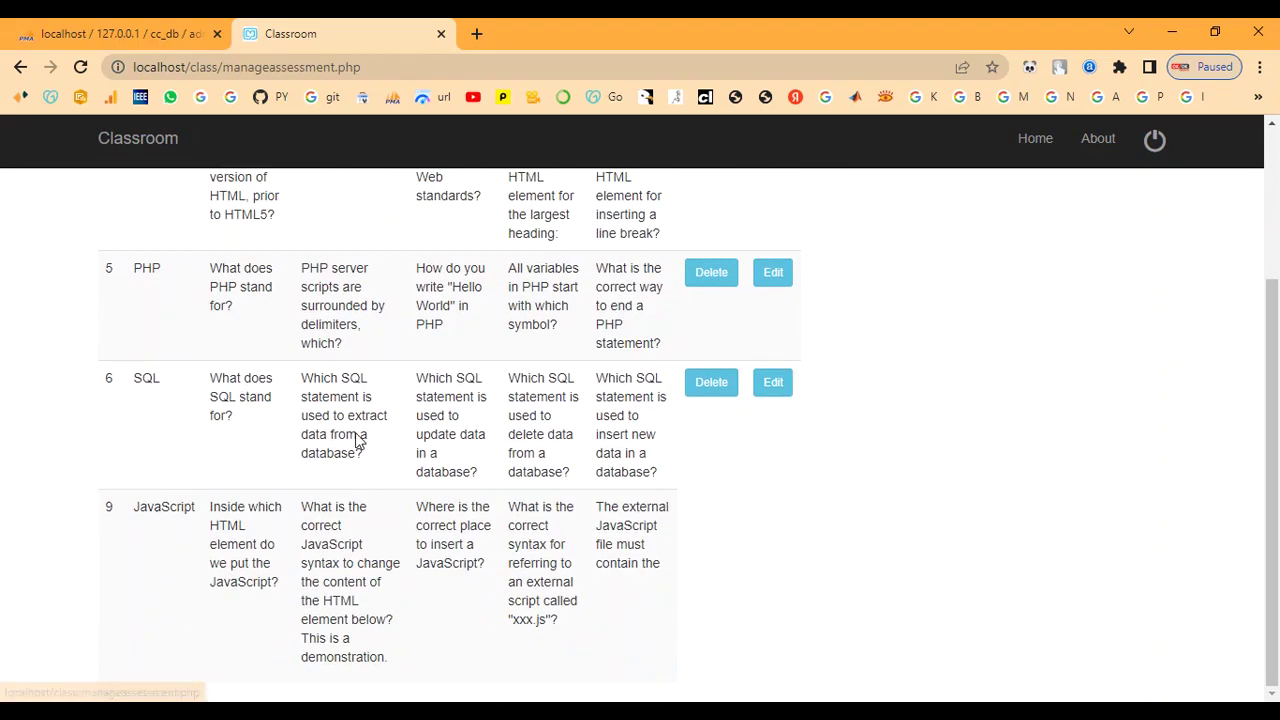
scroll(301, 568, up, 5)
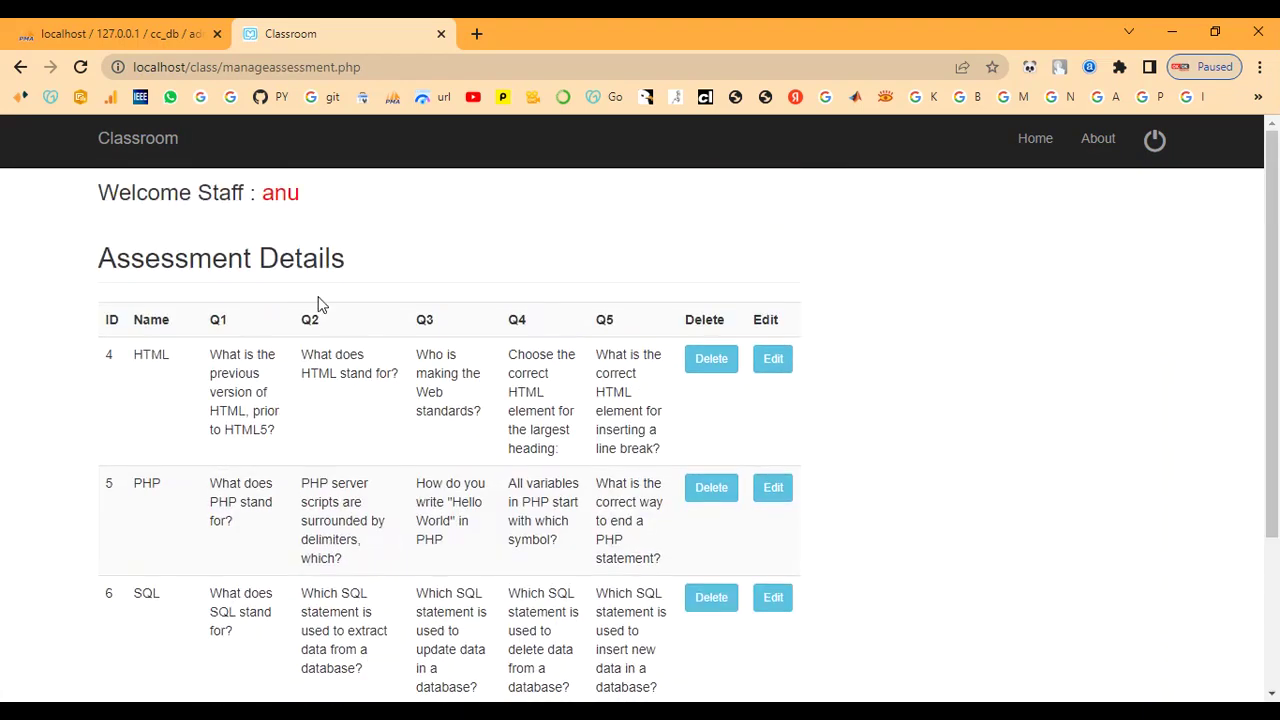
click(281, 194)
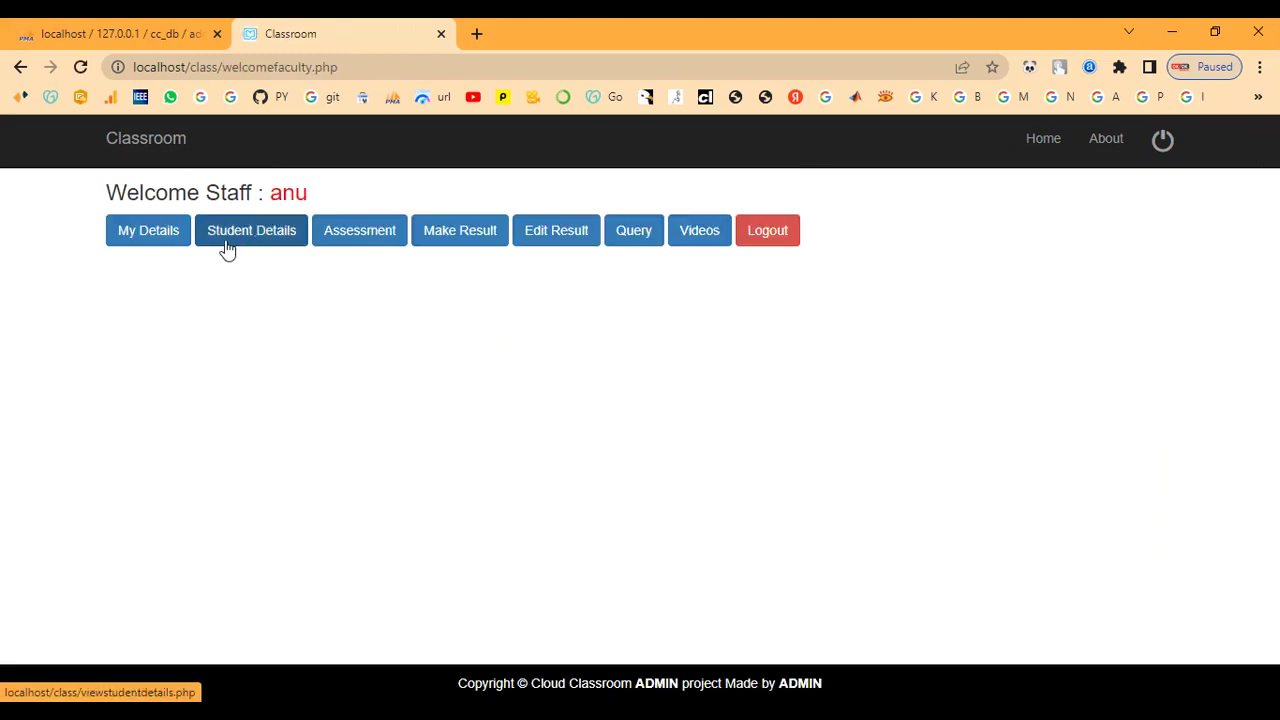
- Open the Add Assessment form from the Assessment section
click(330, 238)
click(143, 240)
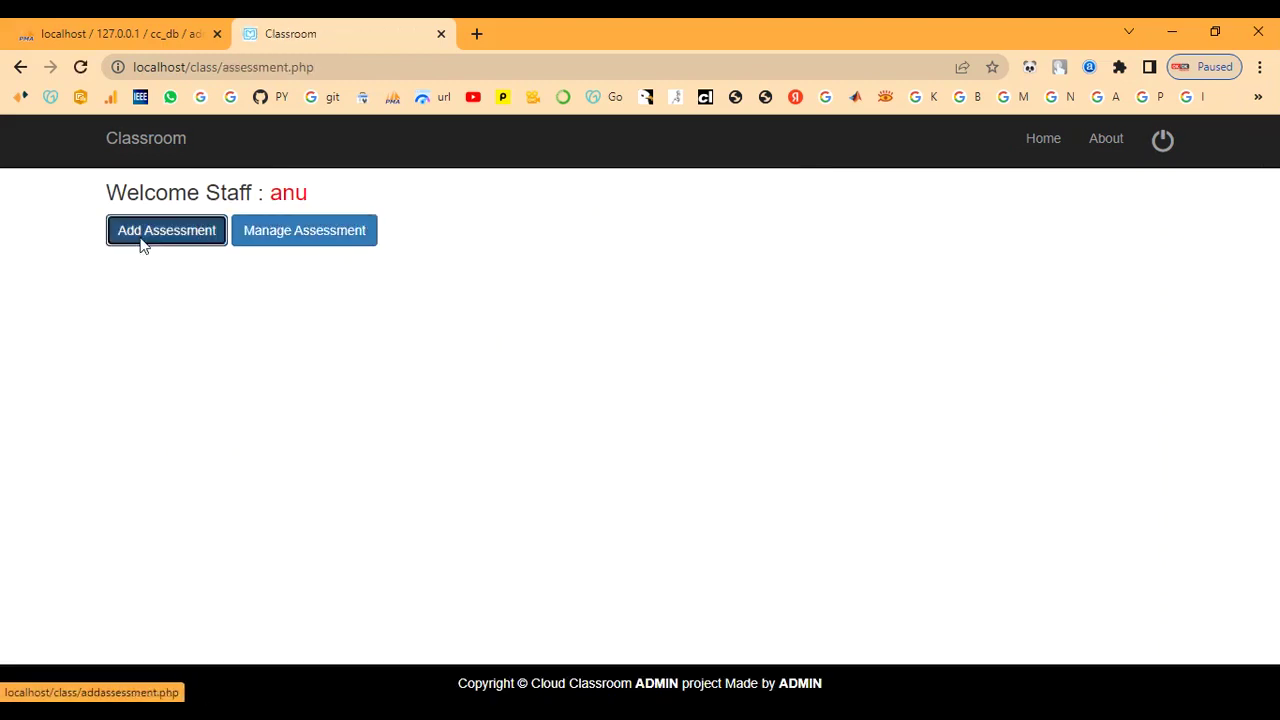
scroll(222, 349, down, 1)
- Name the assessment C++ and paste the first question from the notes into Question 1
click(267, 291)
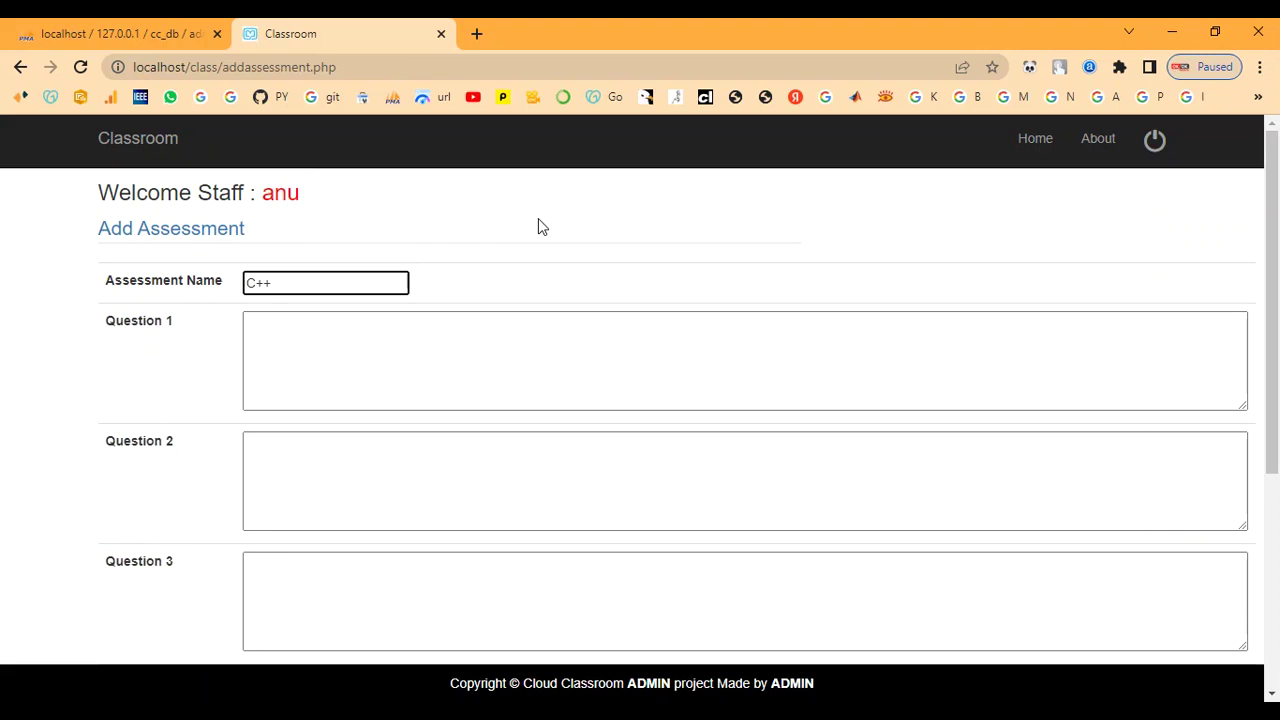
key(Tab)
key(alt+Tab)
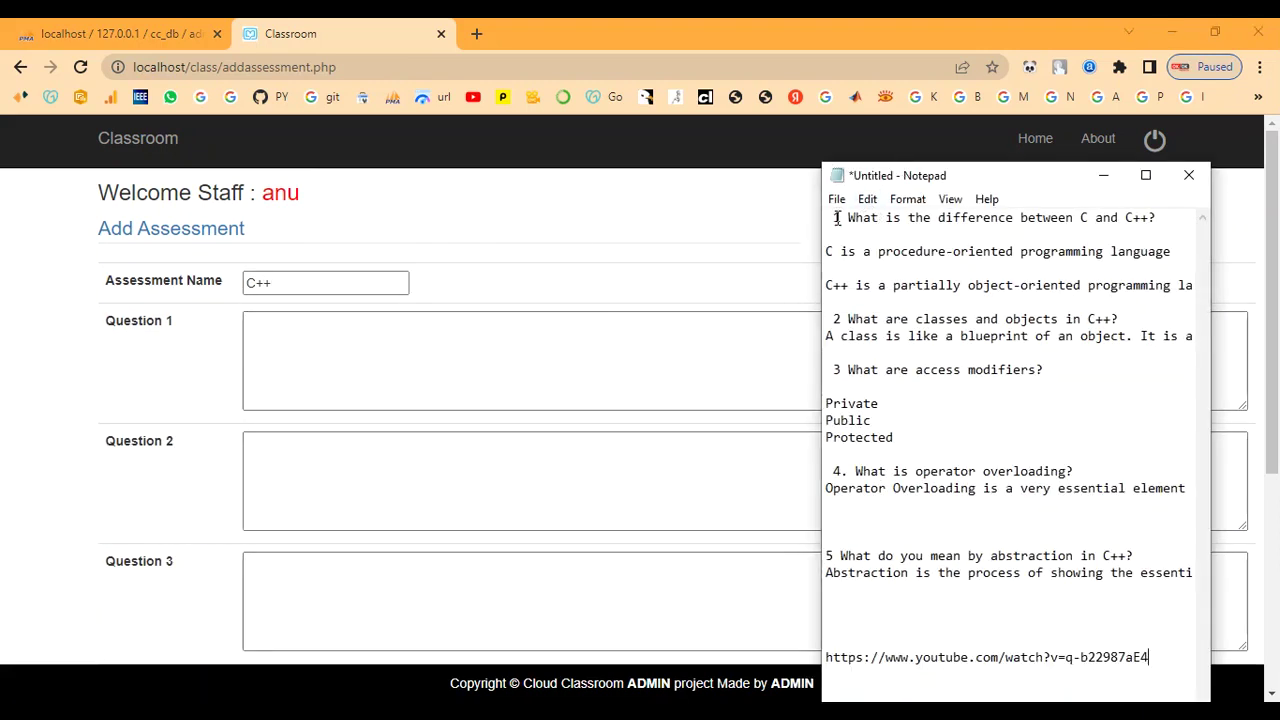
drag(848, 217, 1162, 219)
key(ctrl+c)
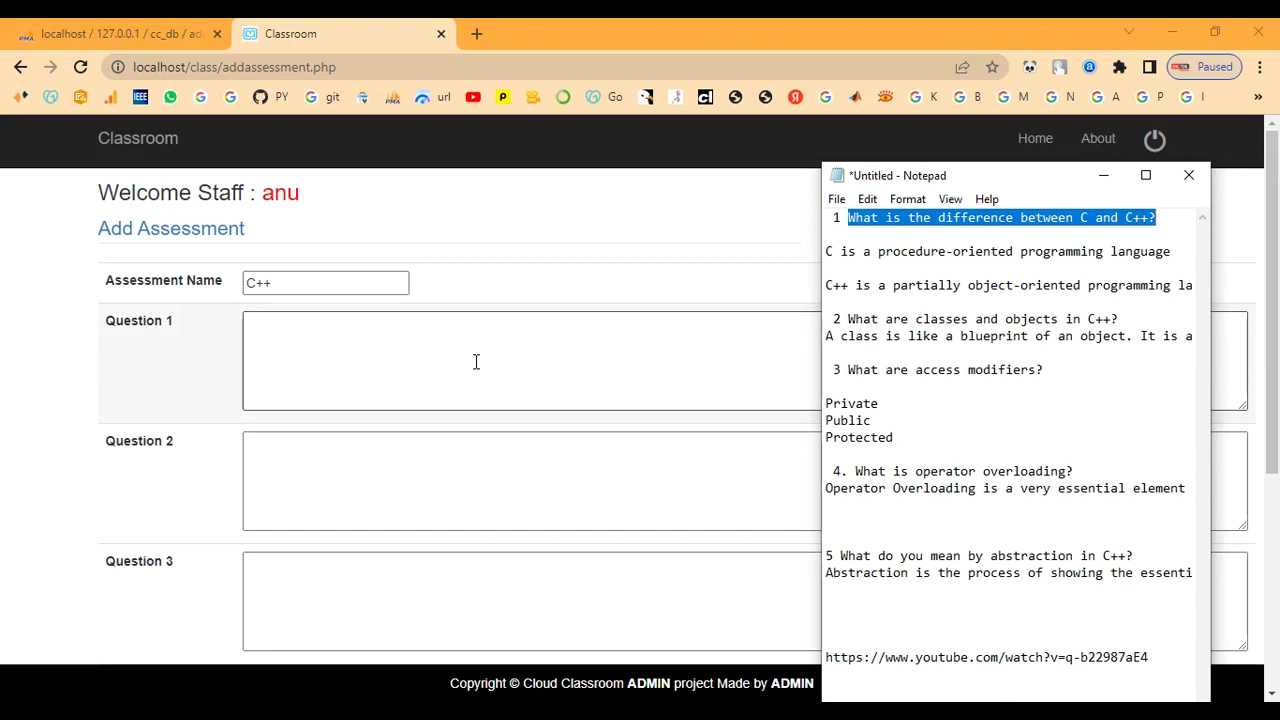
click(346, 340)
right_click(346, 342)
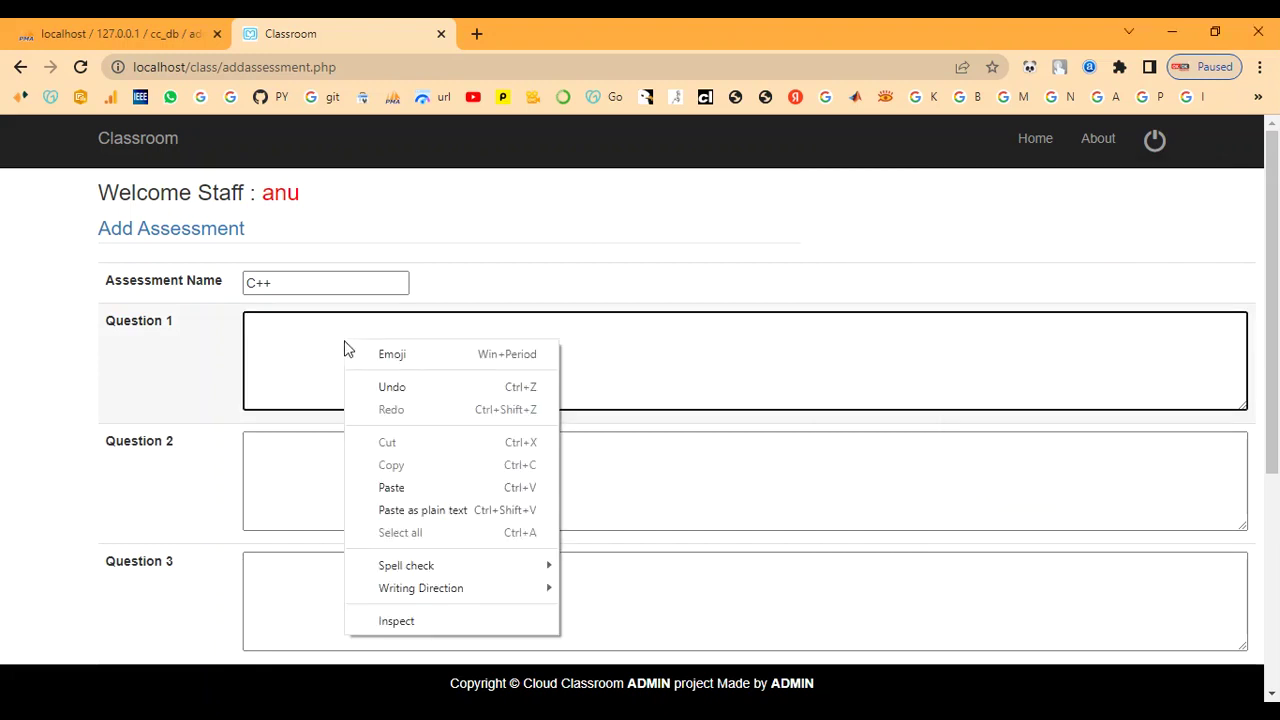
click(392, 488)
- Copy the second question from the notes and paste it into Question 2
click(381, 497)
key(alt+Tab)
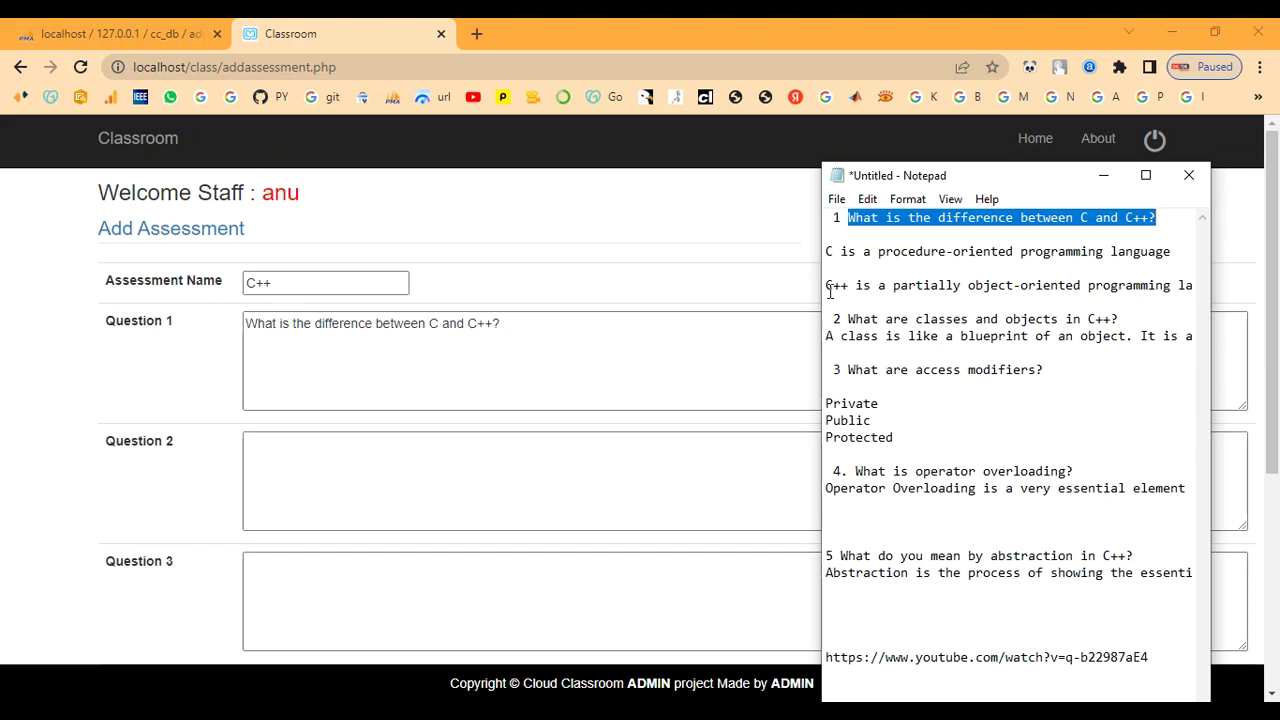
click(855, 301)
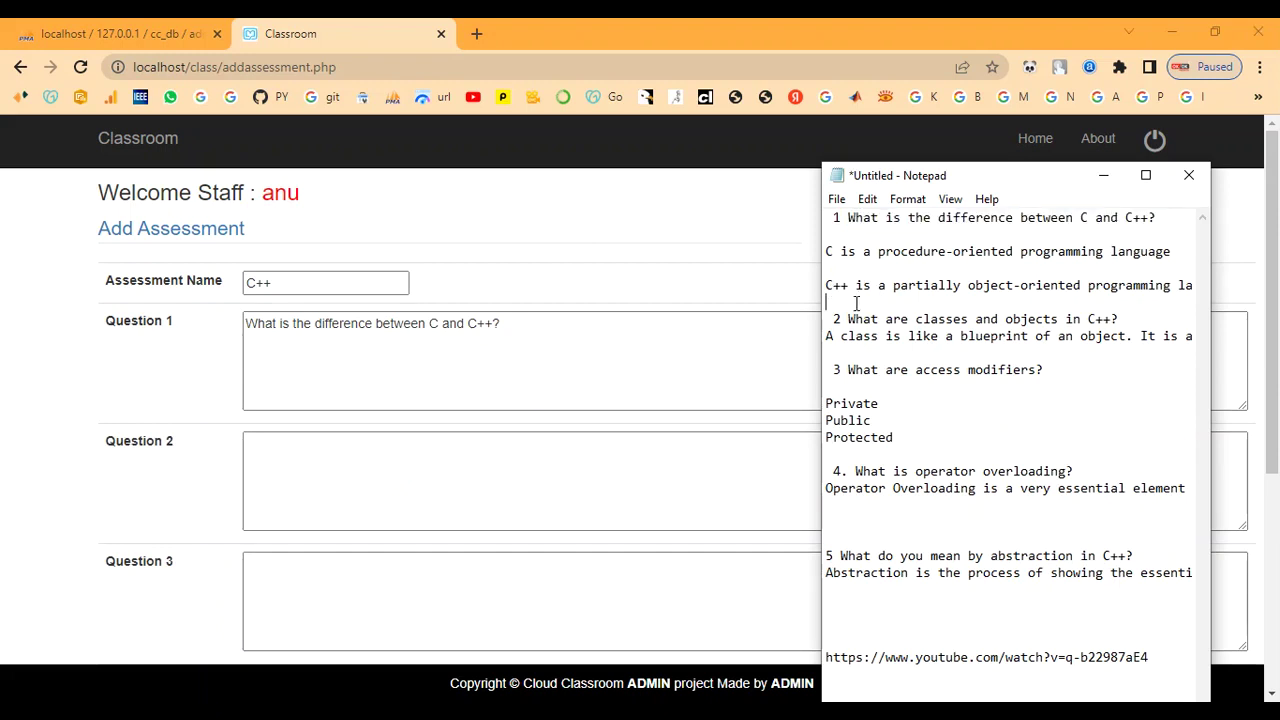
drag(843, 319, 1124, 315)
key(ctrl+c)
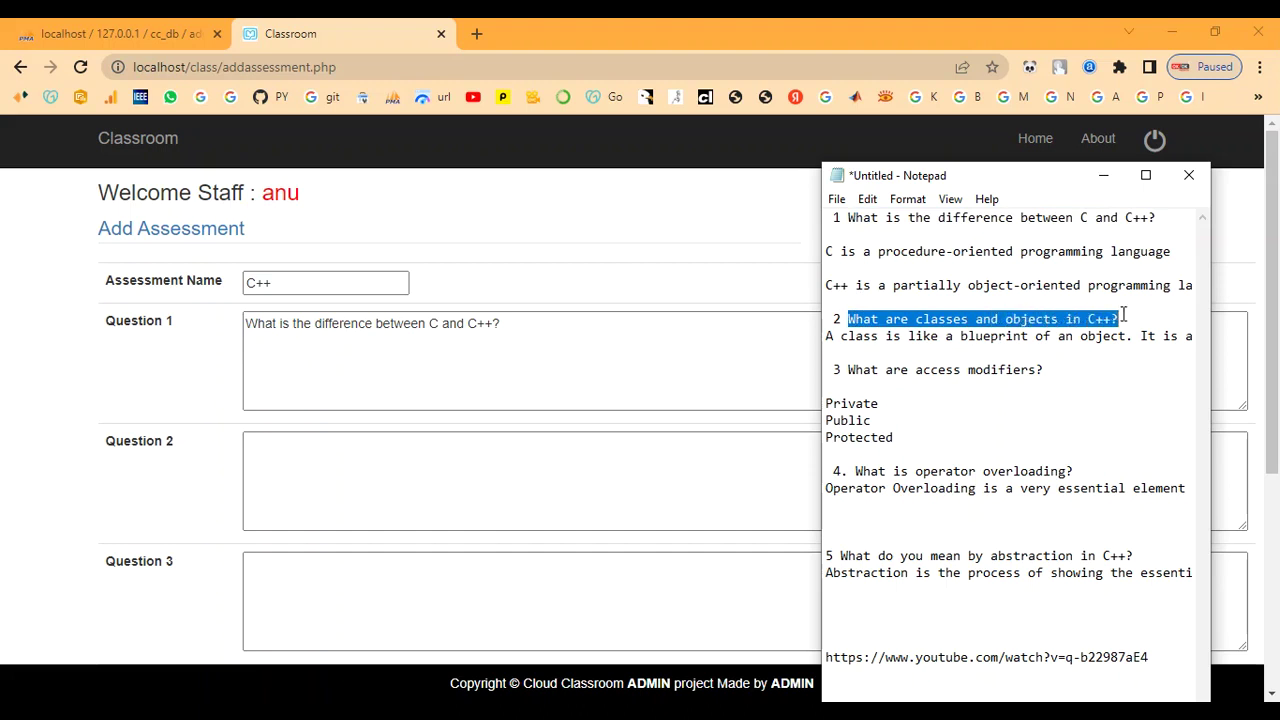
click(1103, 175)
click(751, 480)
right_click(435, 480)
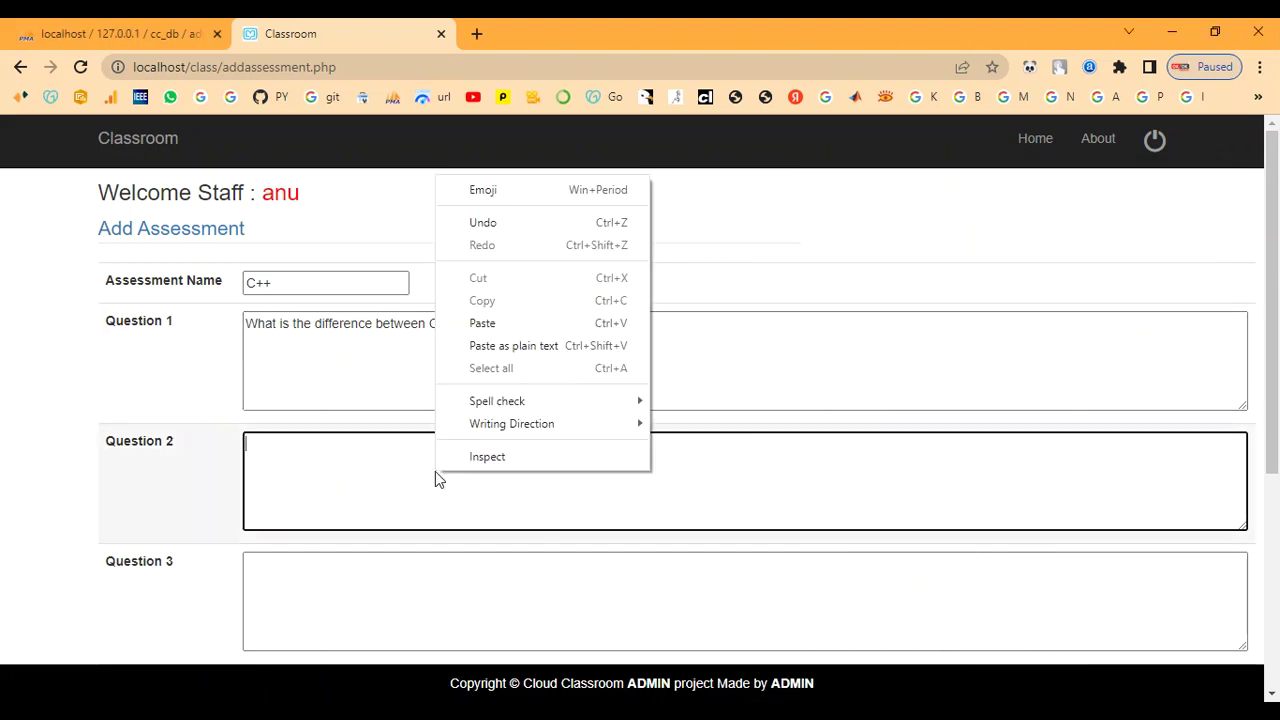
click(482, 323)
- Copy the third question from the notes and paste it into Question 3
scroll(427, 484, down, 2)
click(363, 429)
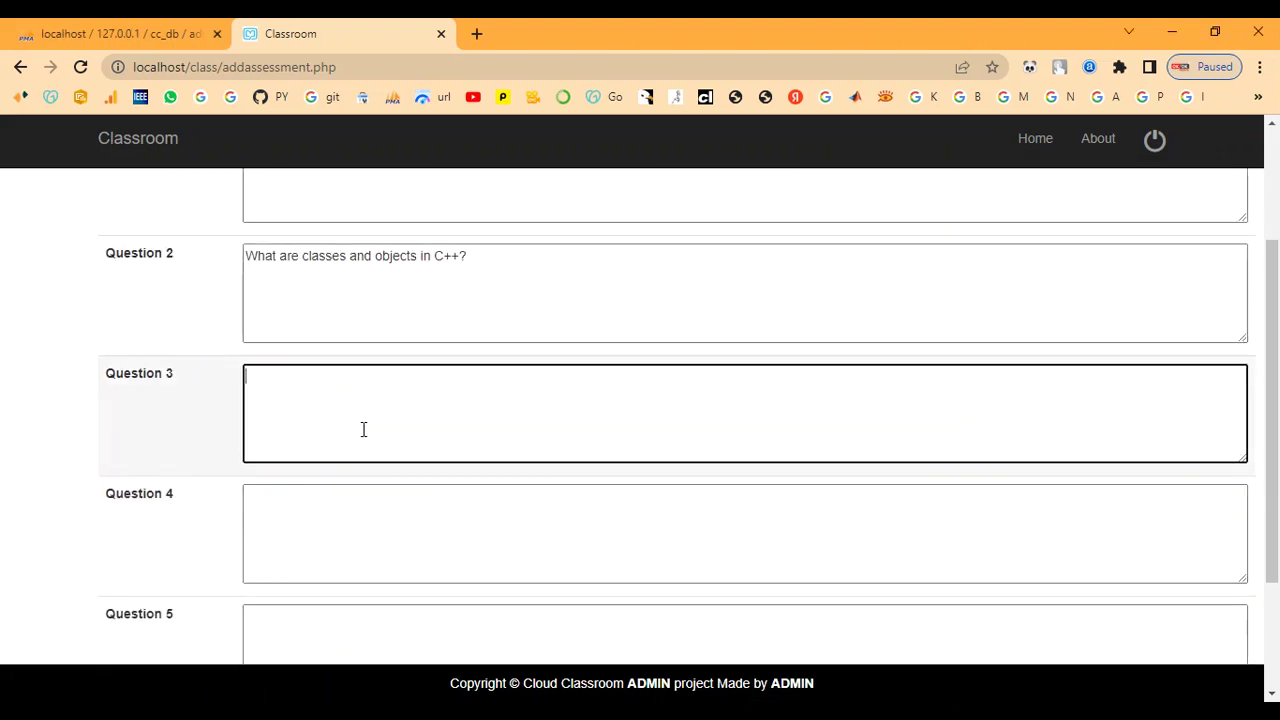
scroll(437, 449, down, 3)
key(alt+Tab)
click(951, 443)
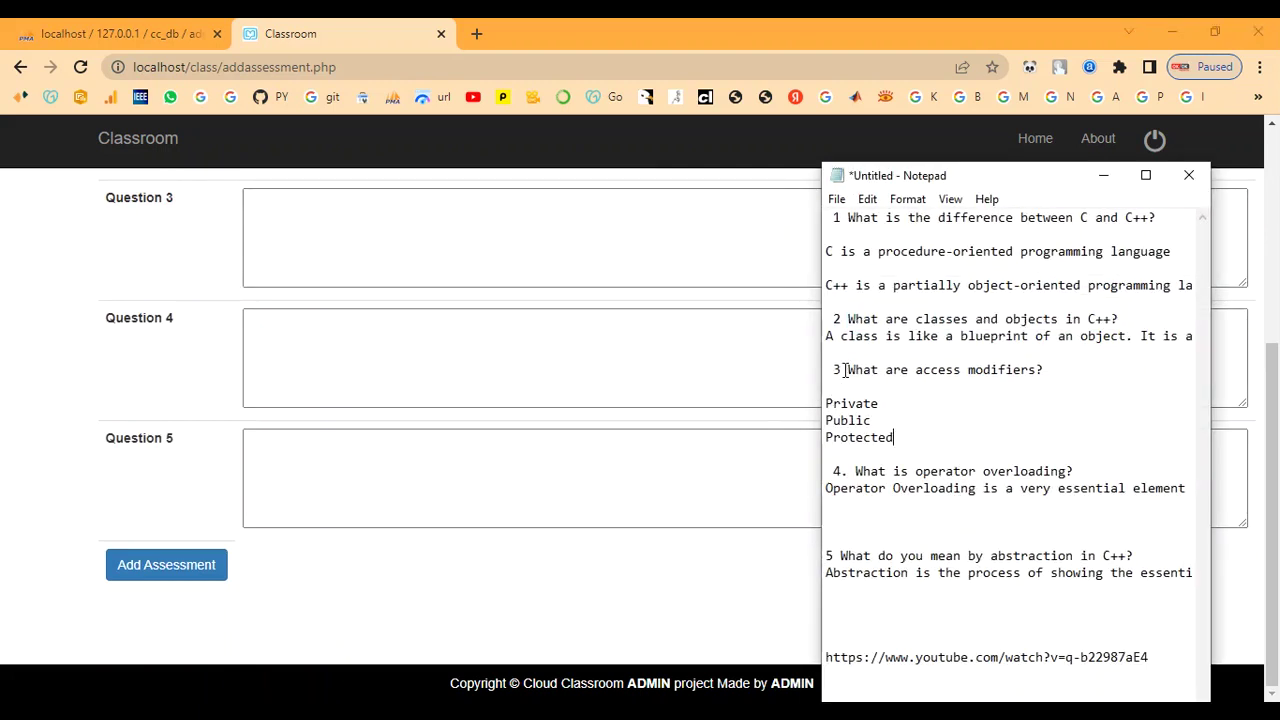
drag(849, 370, 1041, 374)
key(ctrl+c)
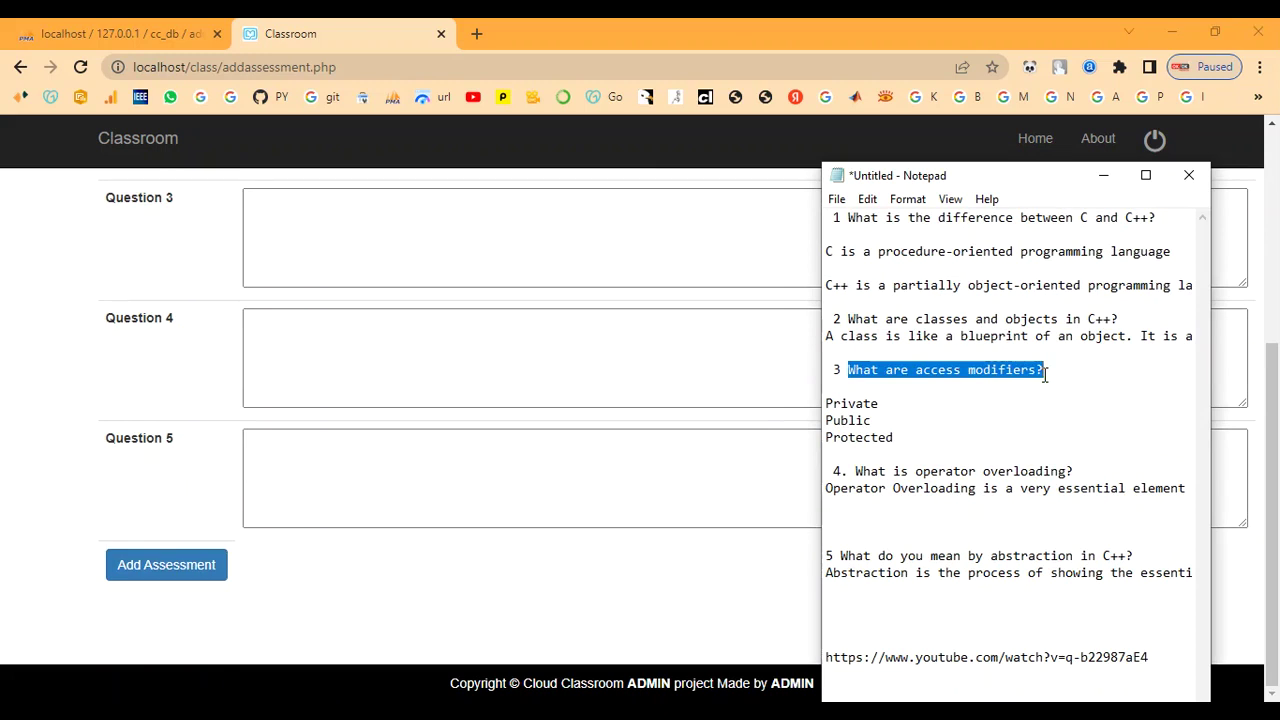
click(1108, 175)
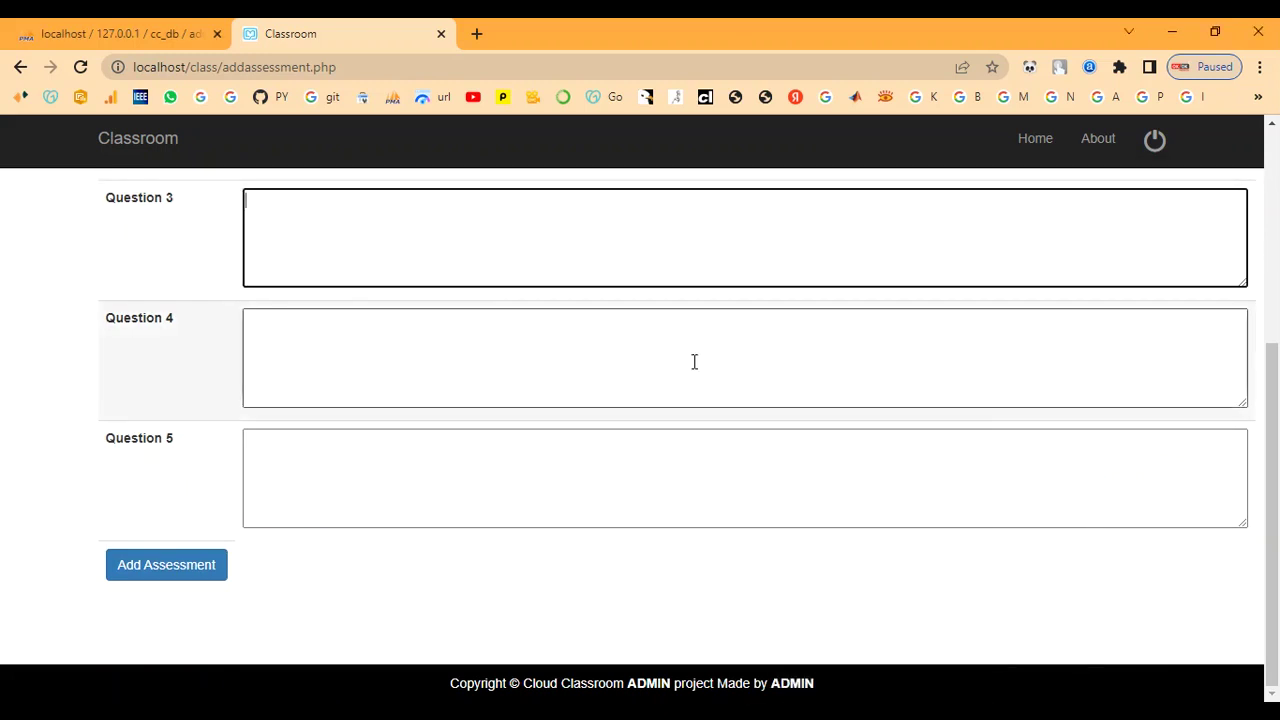
right_click(401, 251)
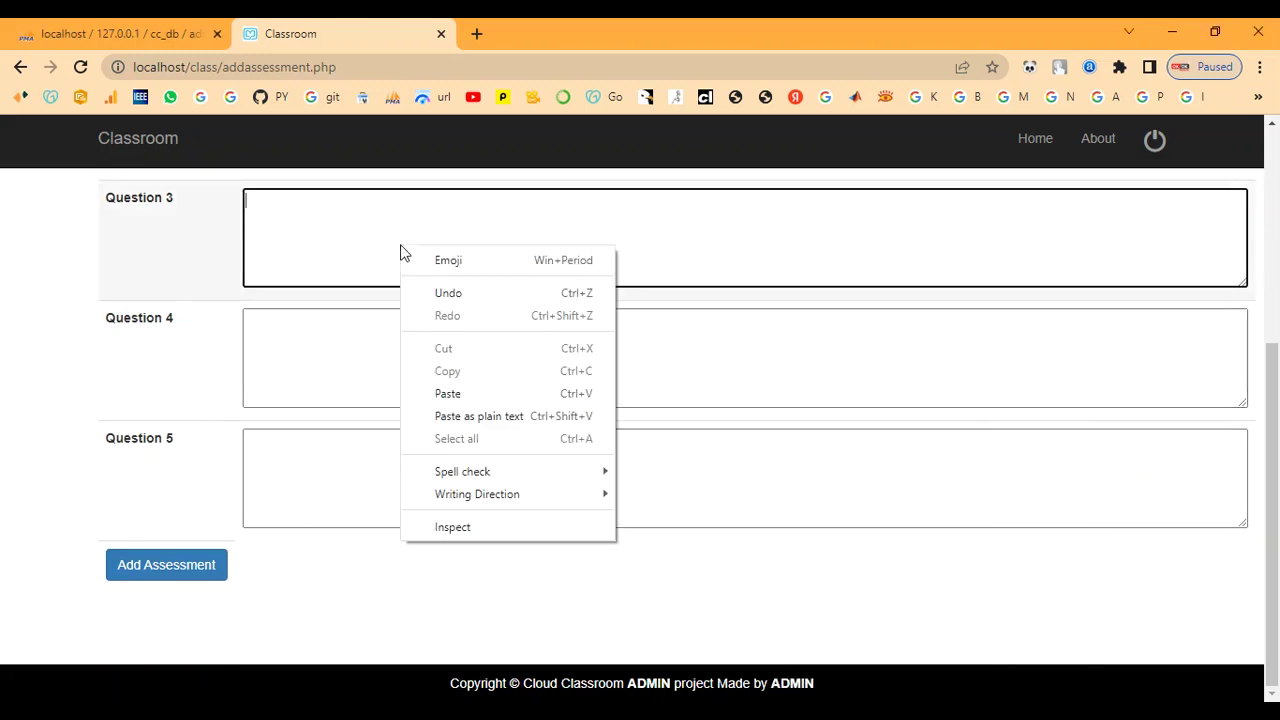
click(468, 393)
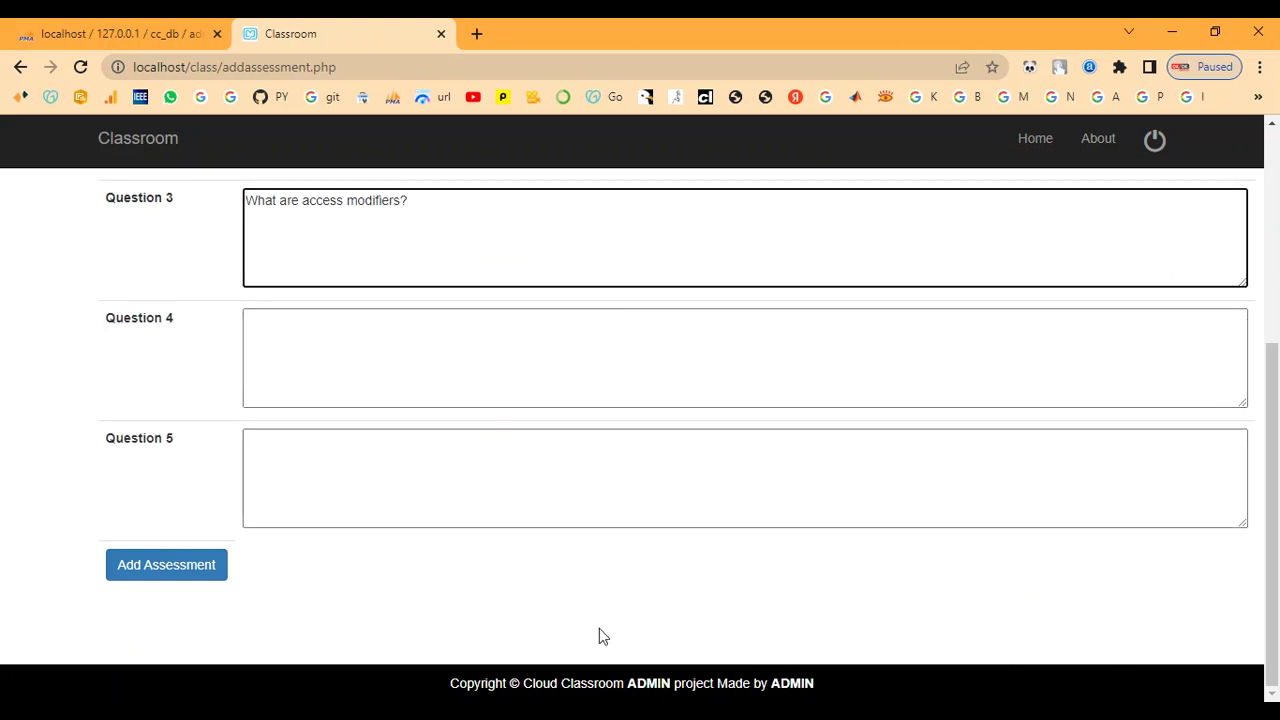
- Copy the fourth question from the notes and paste it into Question 4
key(alt+Tab)
click(947, 438)
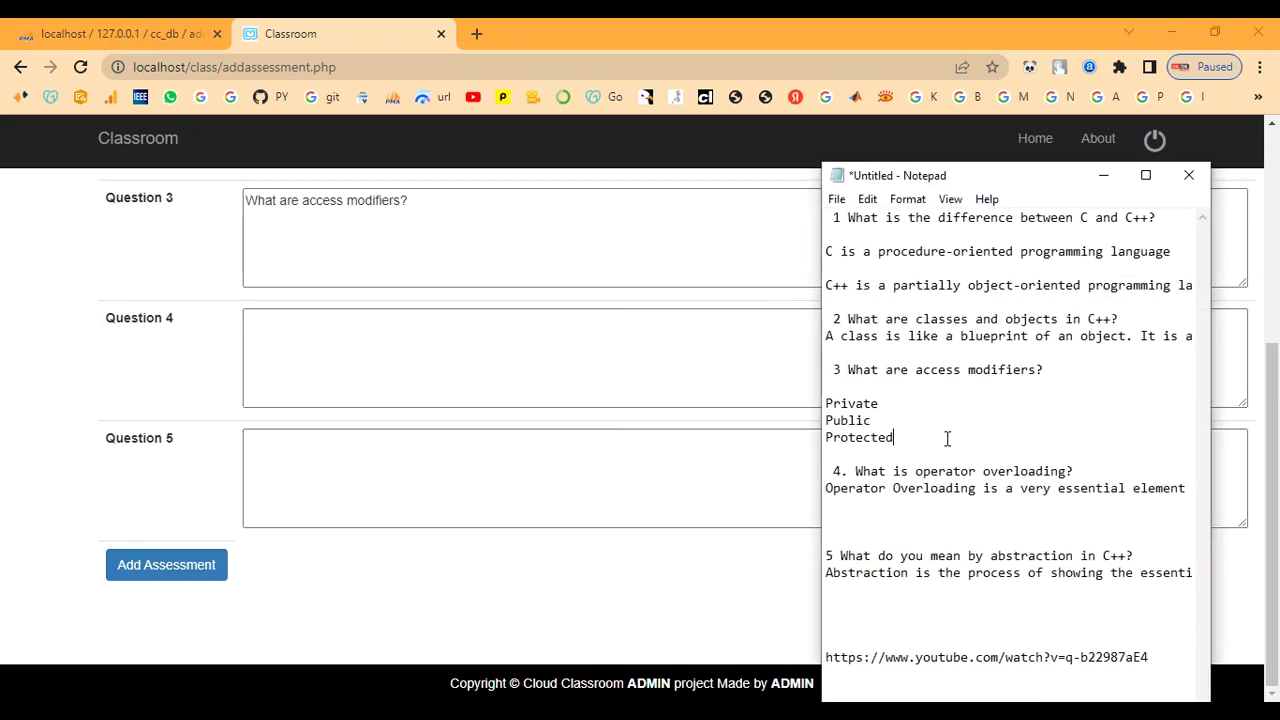
drag(856, 474, 1076, 473)
key(ctrl+c)
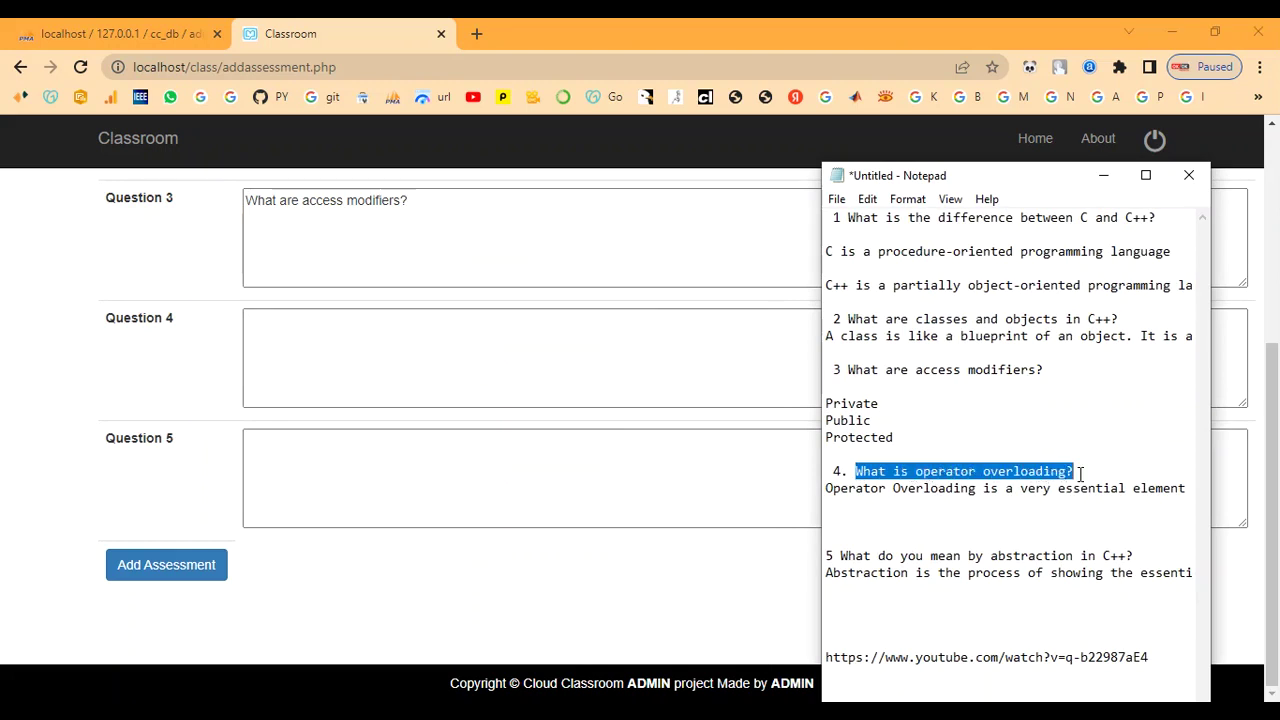
click(1103, 176)
right_click(504, 391)
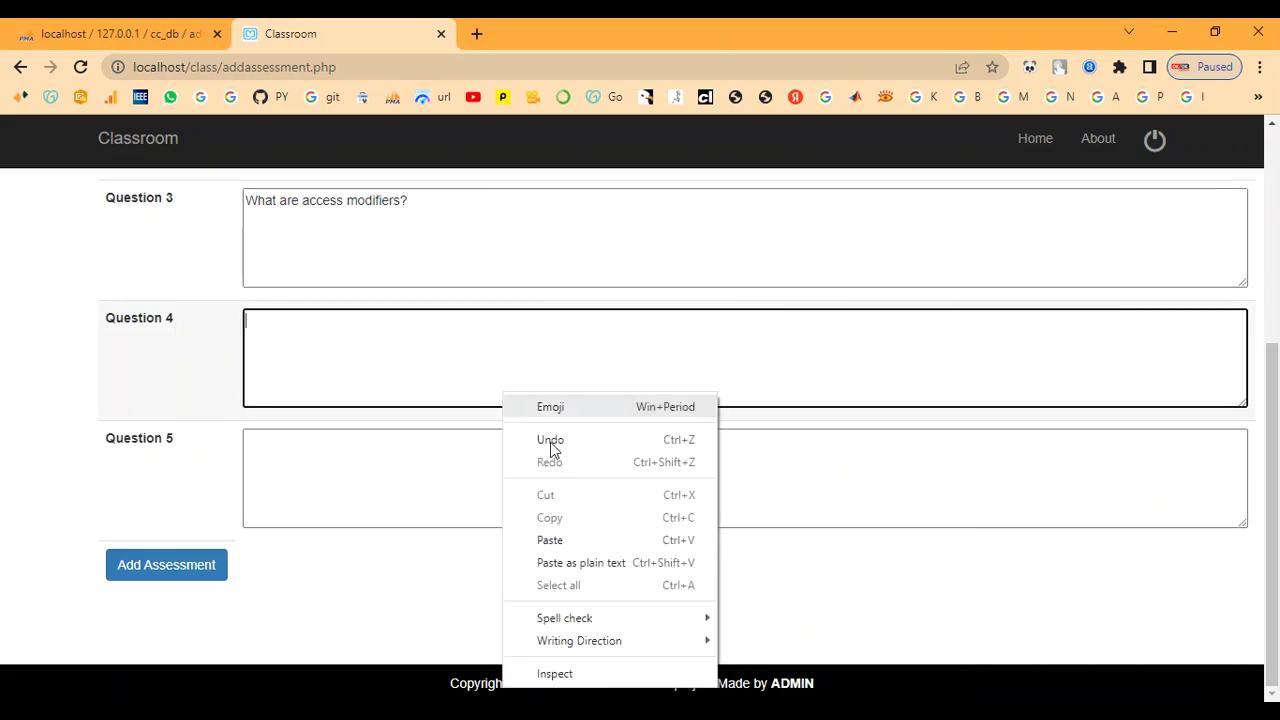
click(586, 540)
- Copy the fifth question from the notes and paste it into Question 5
click(405, 476)
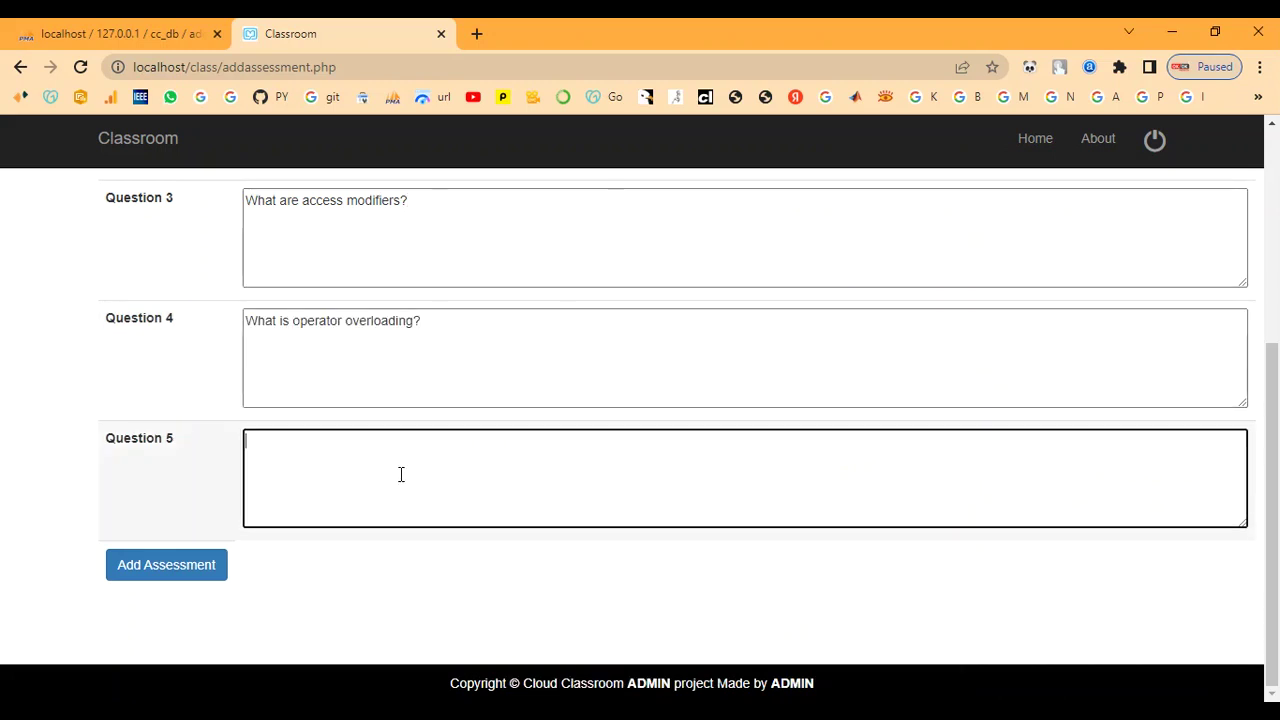
right_click(401, 476)
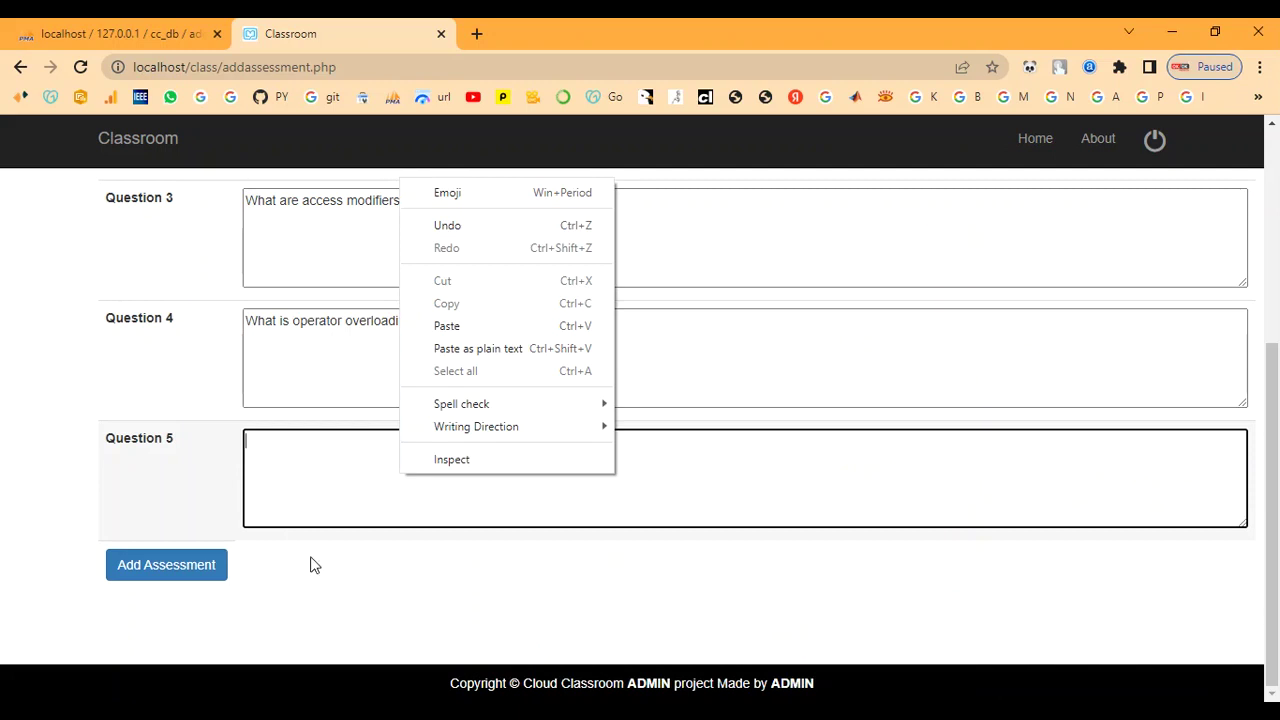
key(alt+Tab)
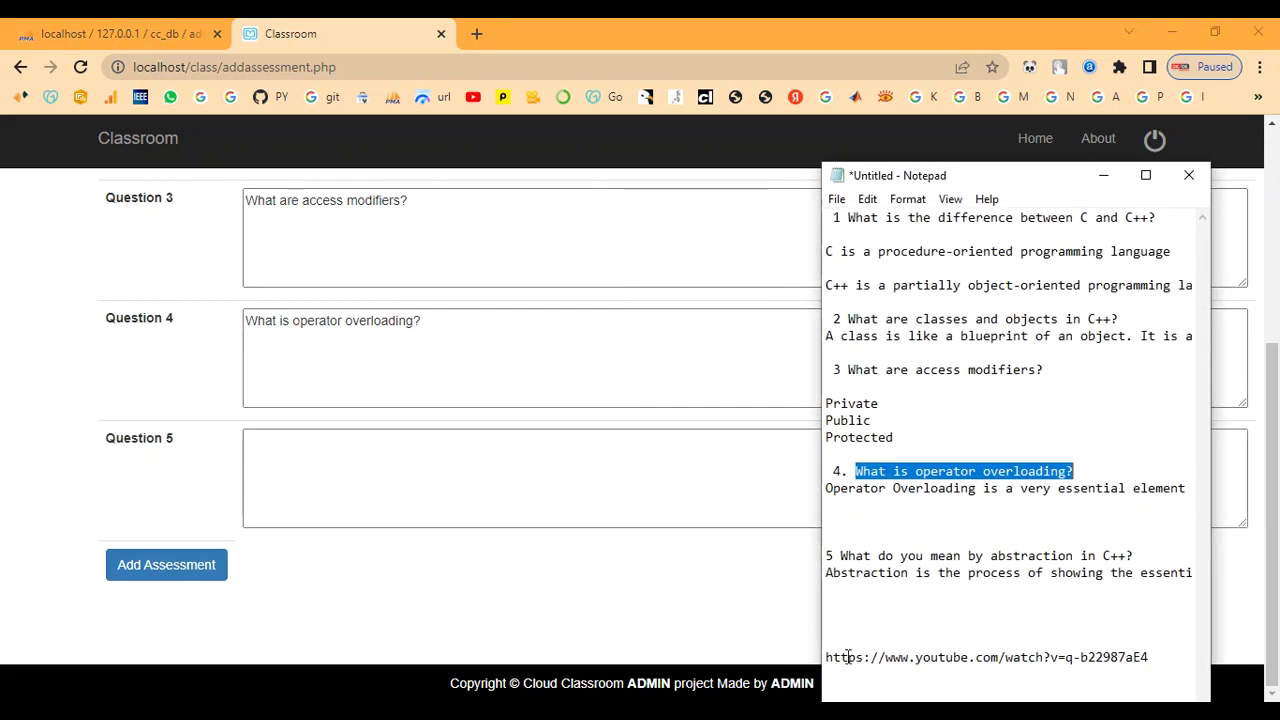
click(926, 538)
drag(838, 556, 1137, 555)
key(ctrl+c)
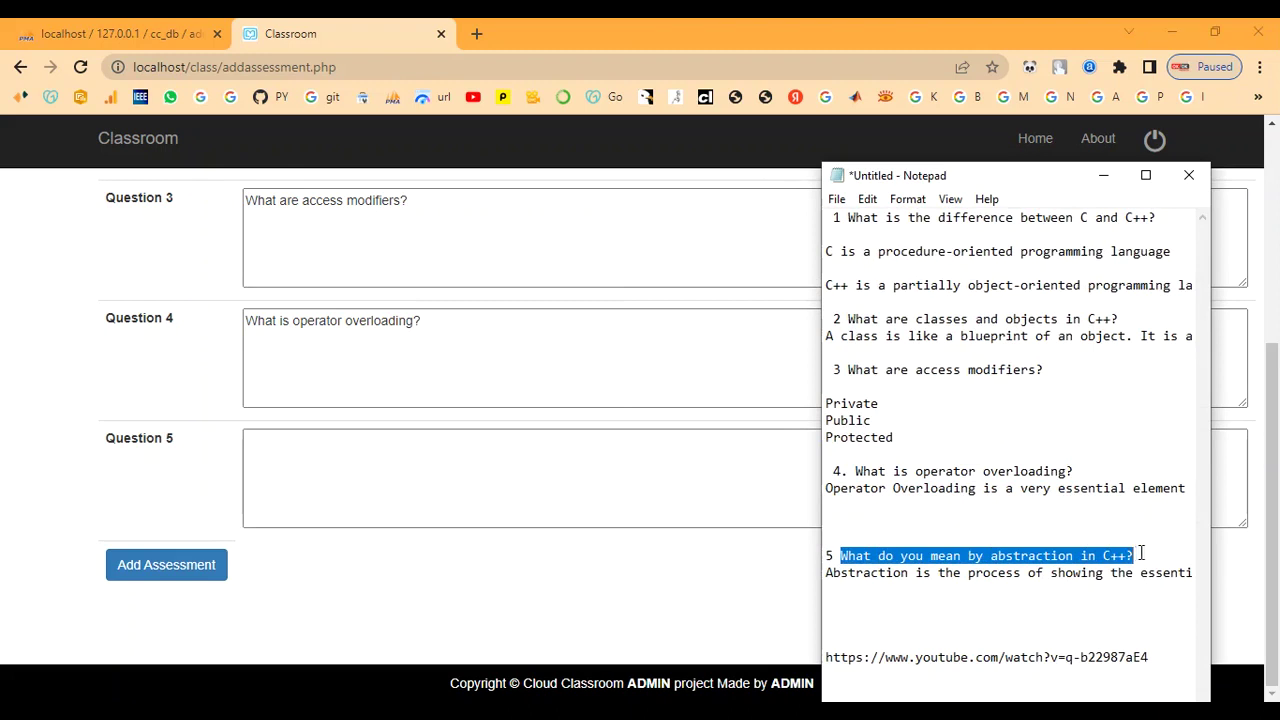
click(1103, 175)
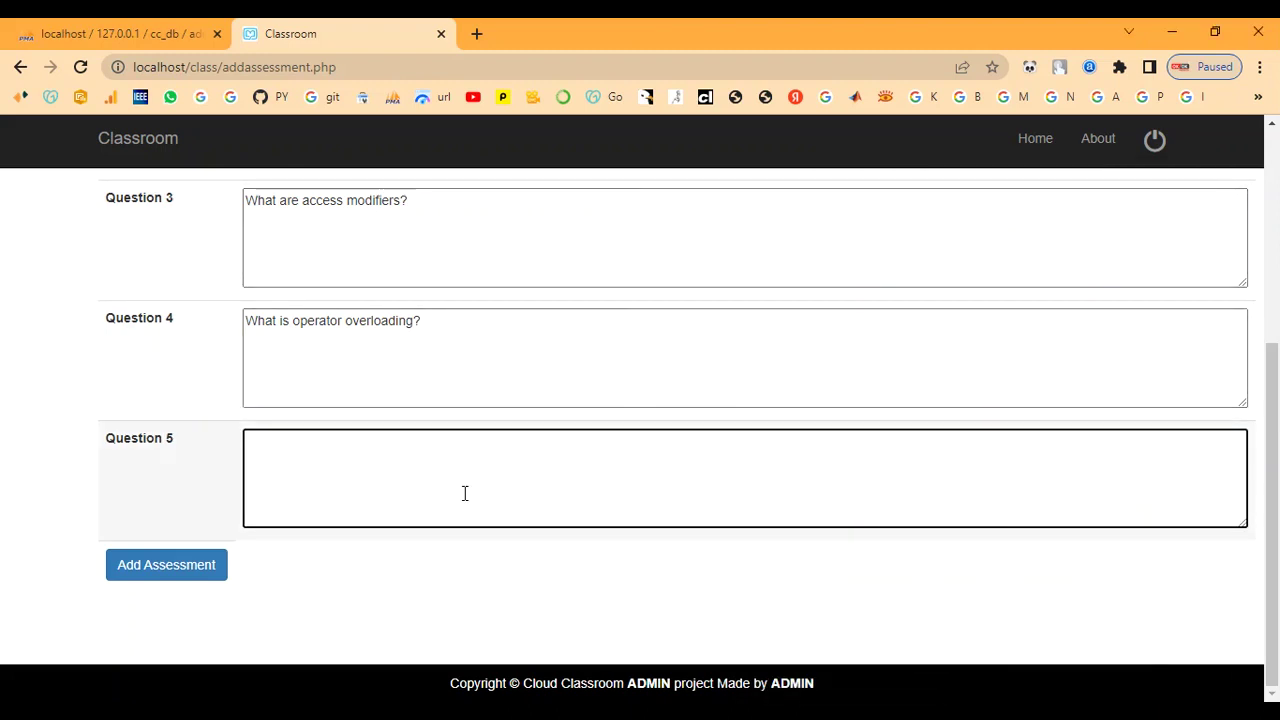
right_click(376, 493)
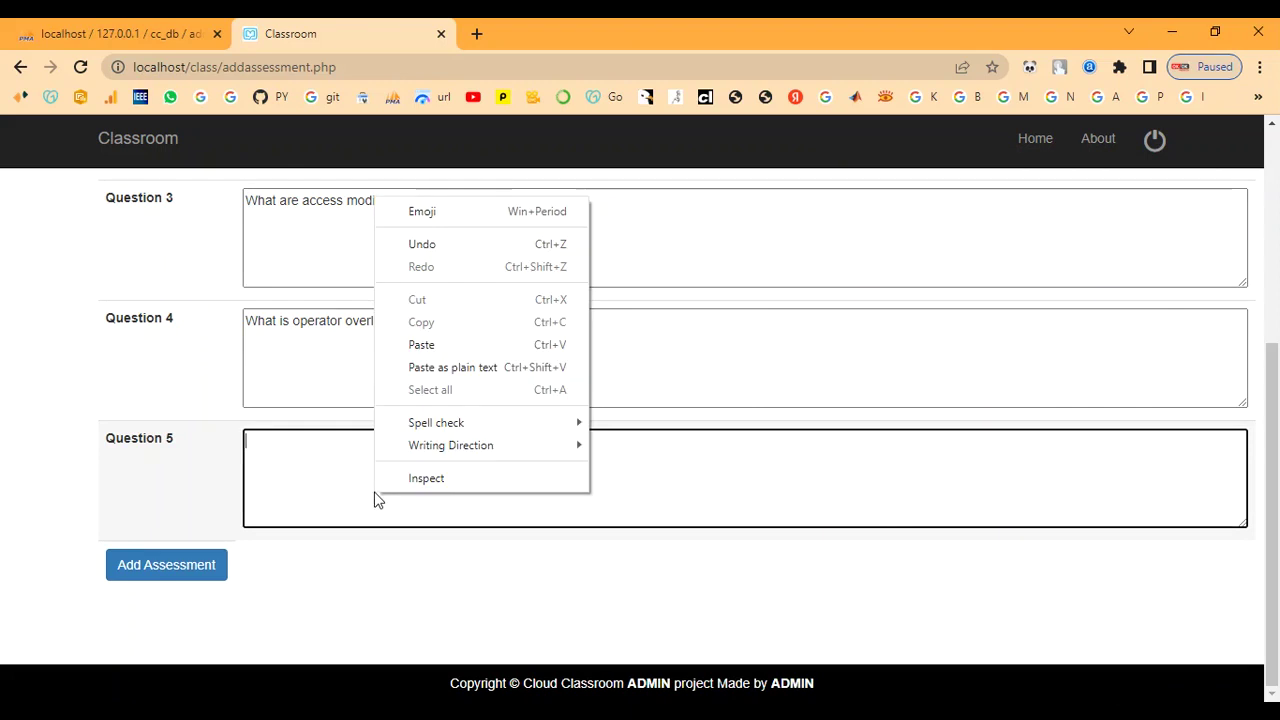
click(445, 346)
- Submit the C++ assessment, confirm 'Assessment added Sucessfully', and return to the staff home page
scroll(412, 510, up, 4)
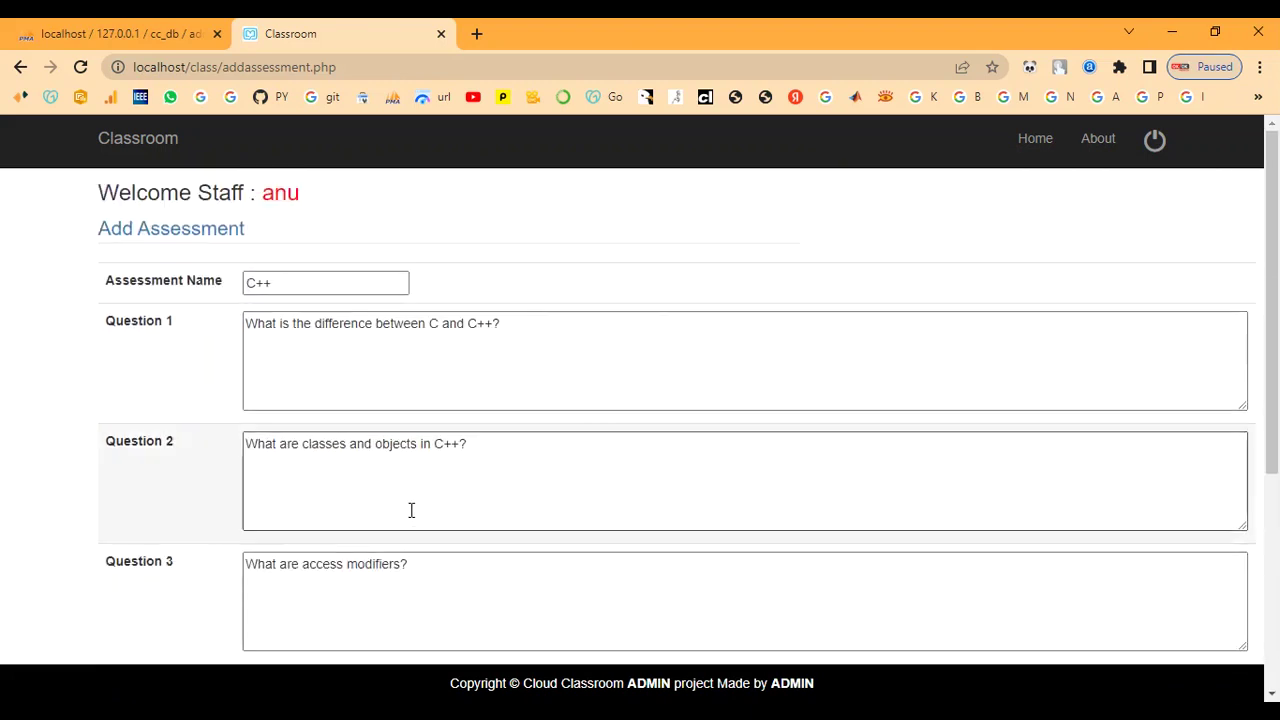
scroll(415, 508, down, 5)
click(166, 563)
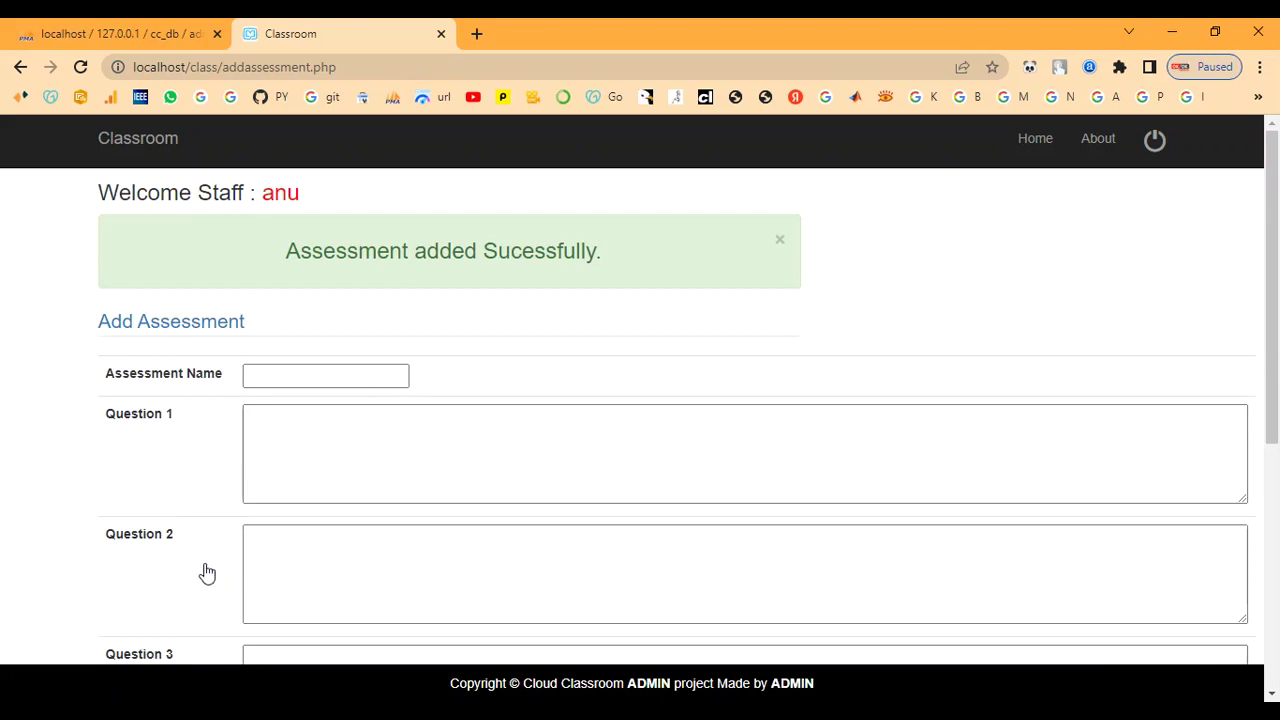
drag(281, 249, 657, 314)
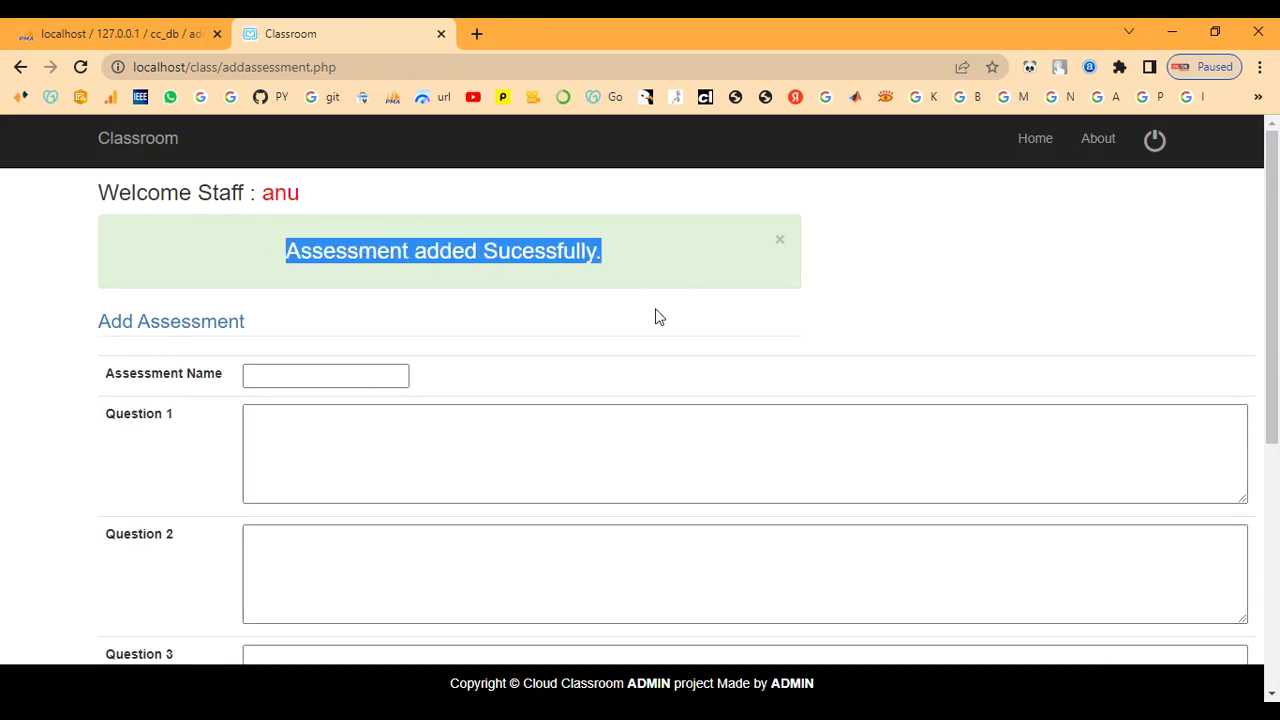
click(657, 314)
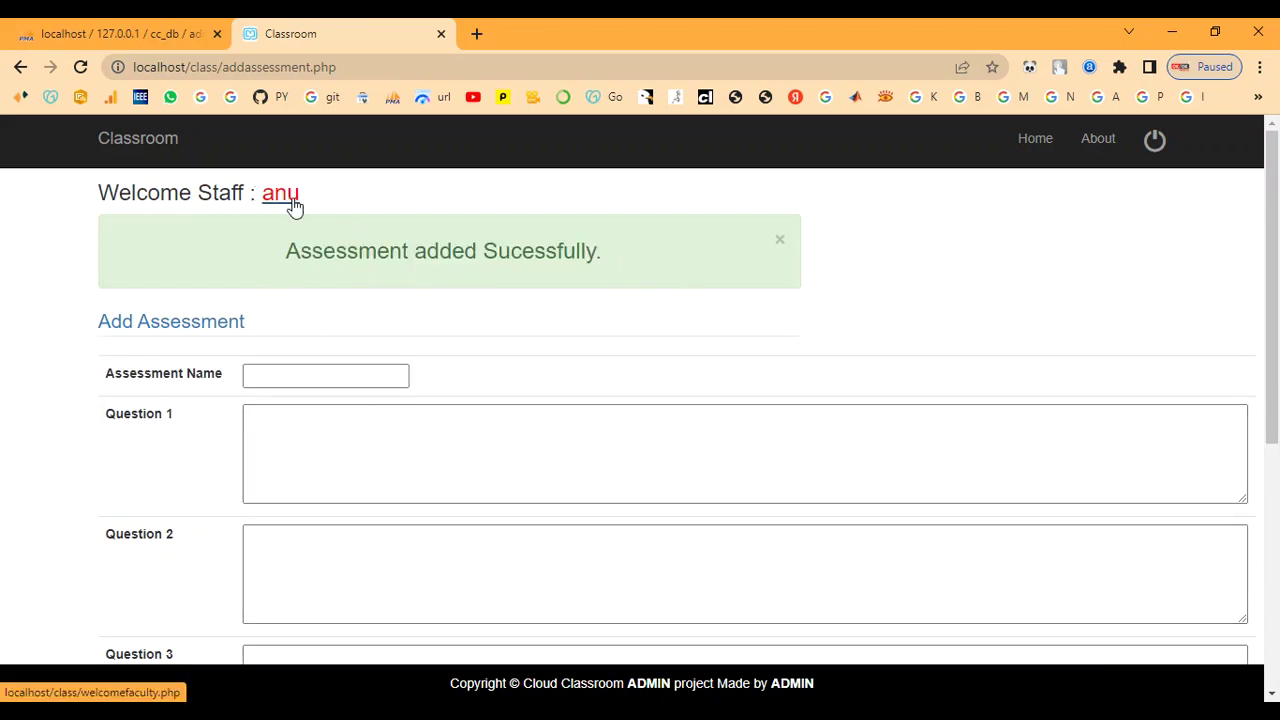
click(288, 200)
- Scroll through the Manage Assessment table, return home, and log out of the staff account
click(357, 240)
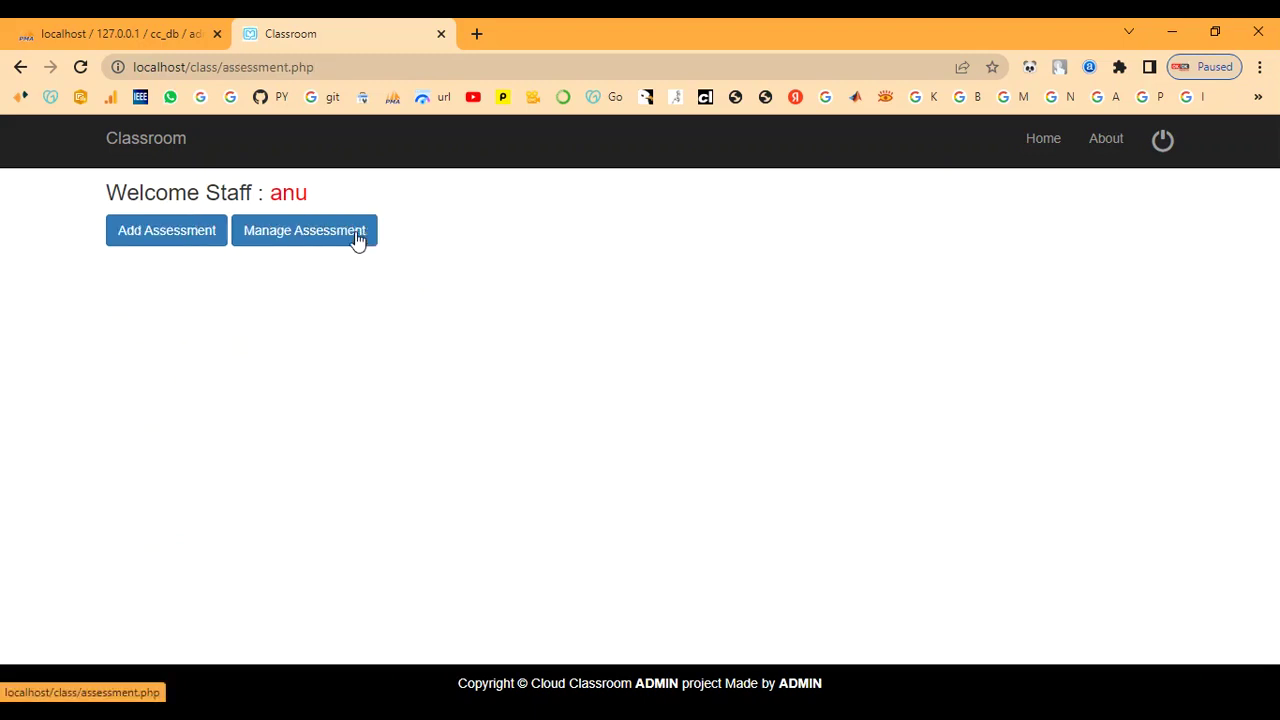
click(329, 243)
scroll(394, 443, down, 3)
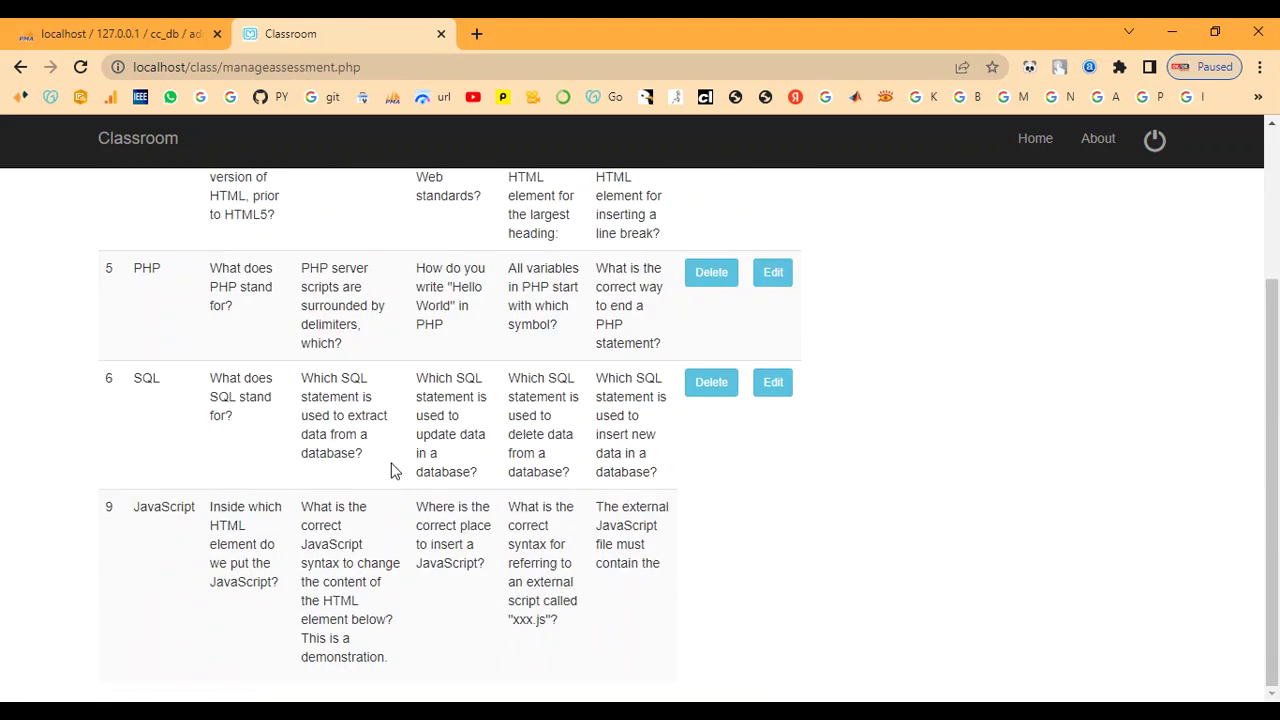
scroll(308, 540, up, 3)
scroll(306, 451, down, 2)
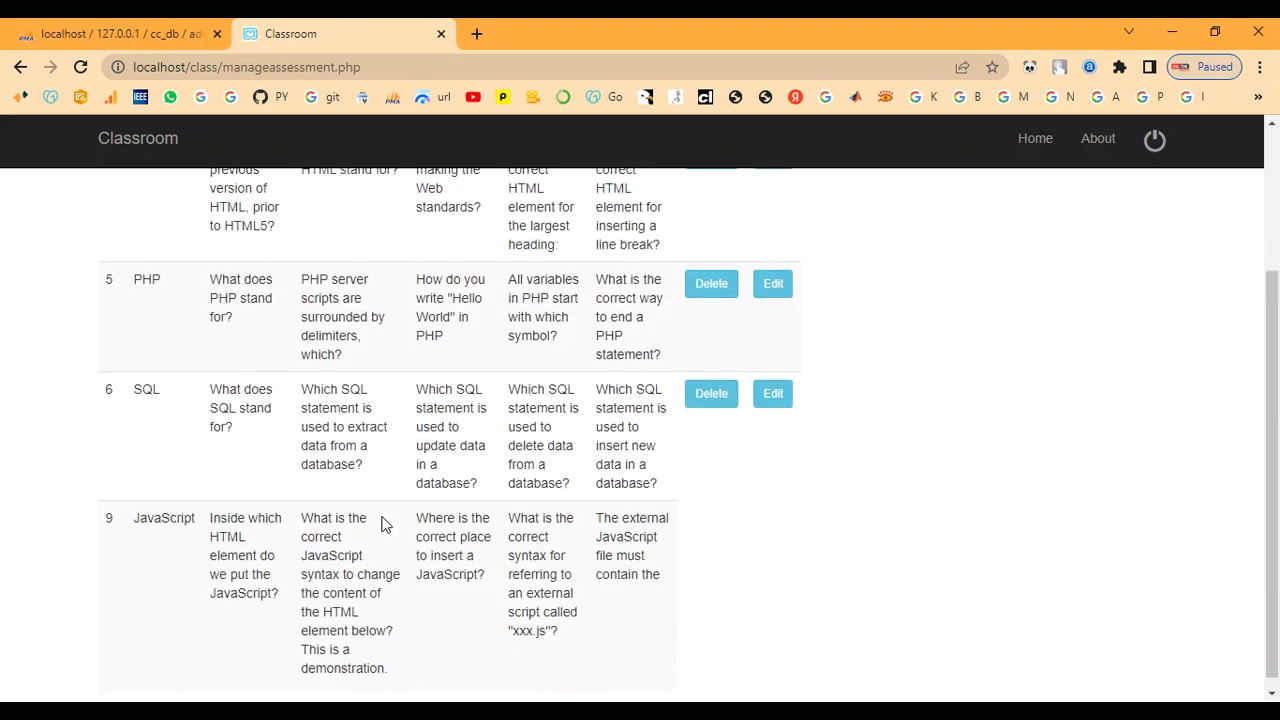
scroll(380, 450, up, 3)
click(282, 194)
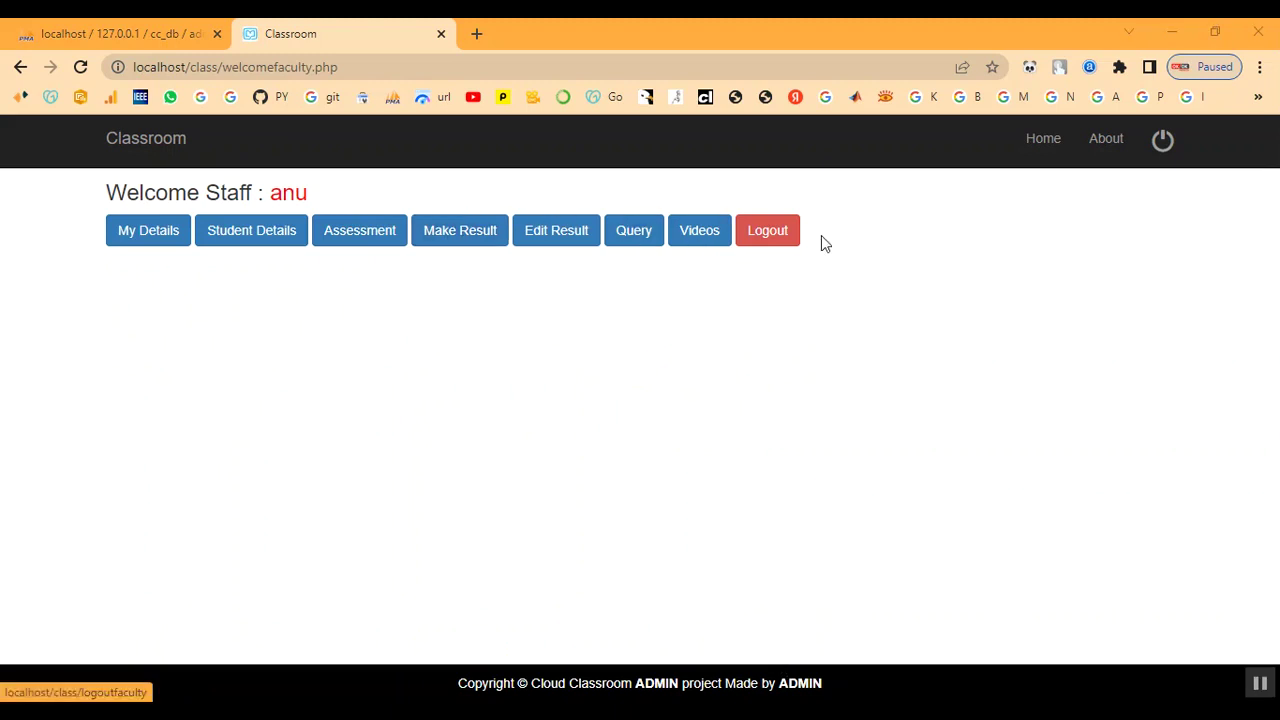
click(1157, 158)
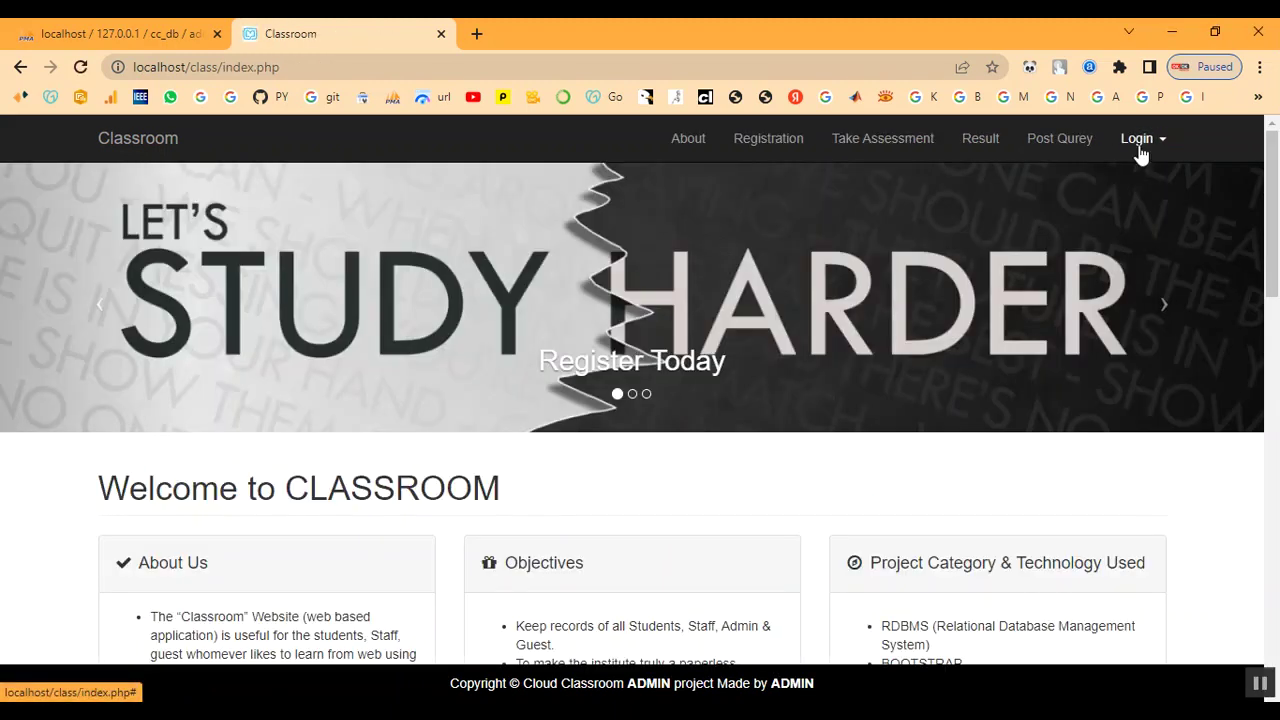
- Log in as the student with e-mail and password, then open the Take Assessment list
click(1140, 145)
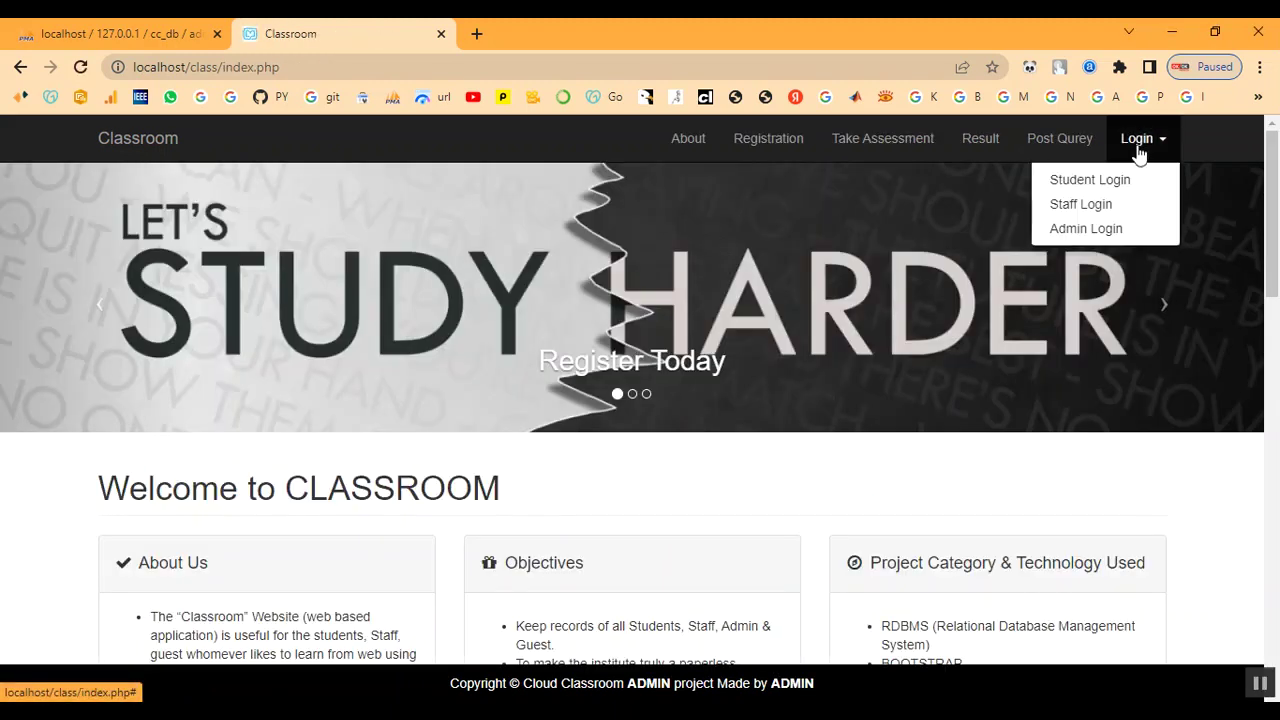
click(1084, 182)
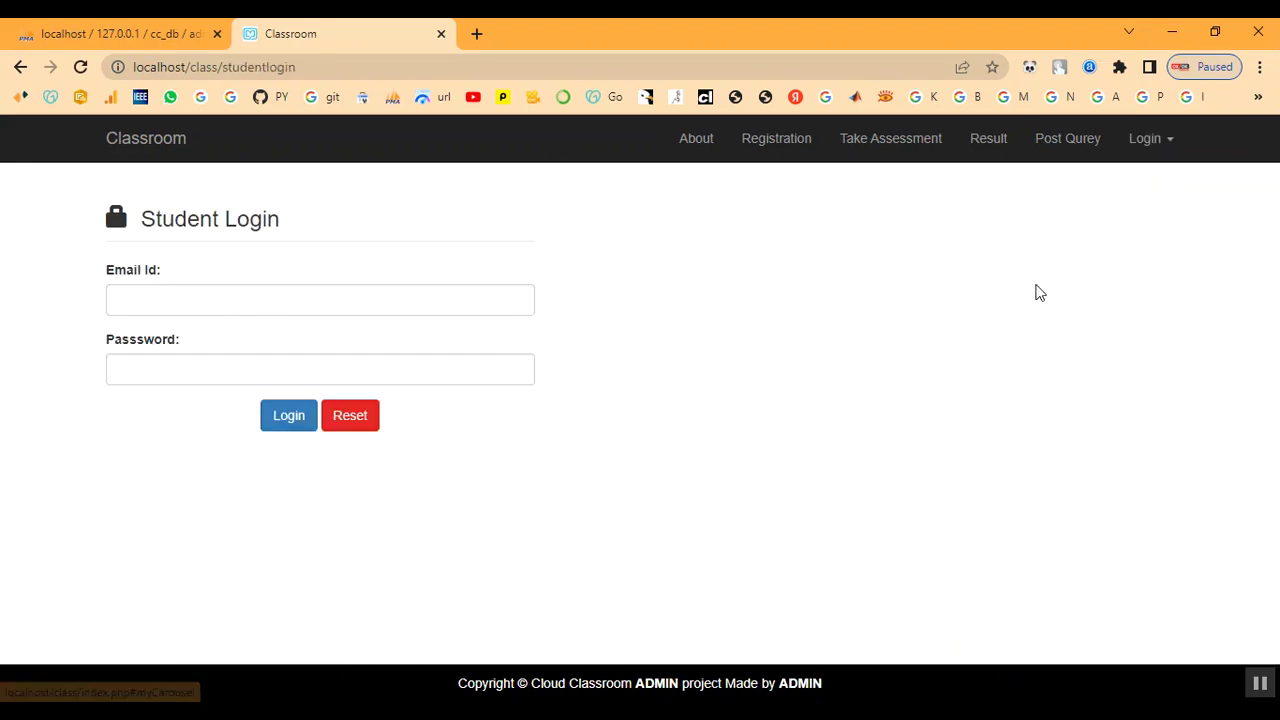
click(244, 299)
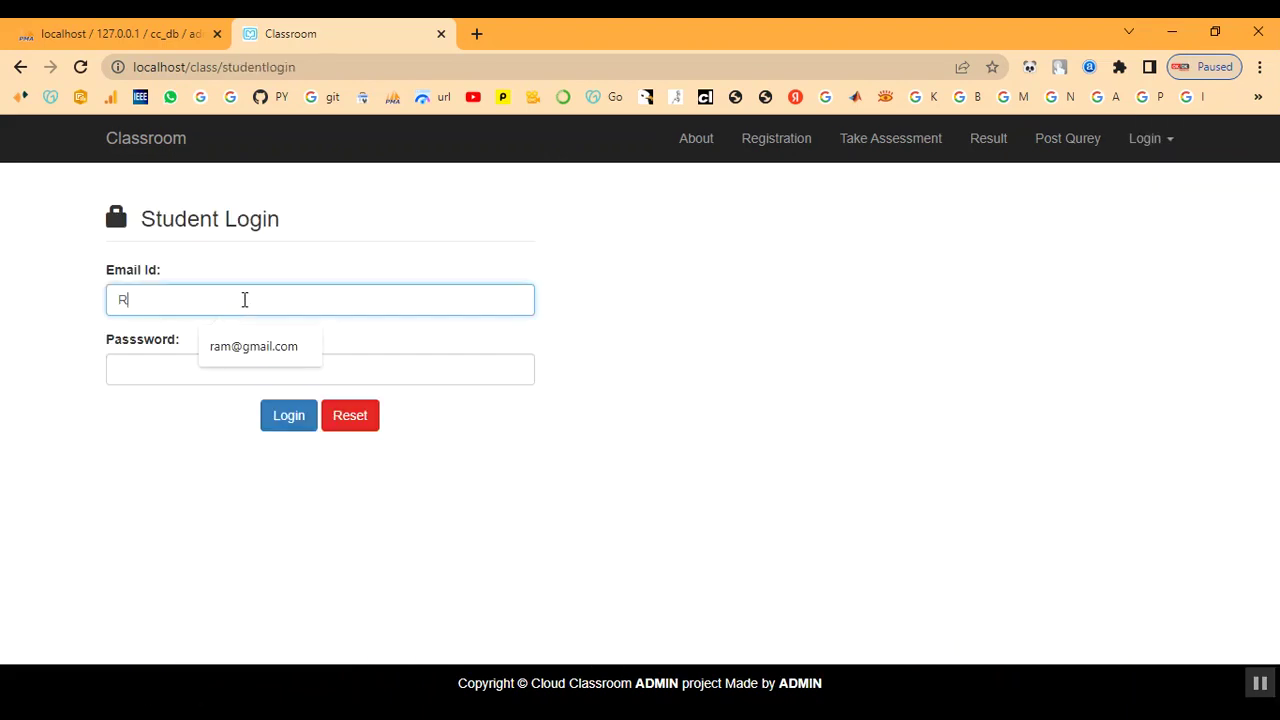
key(BackSpace)
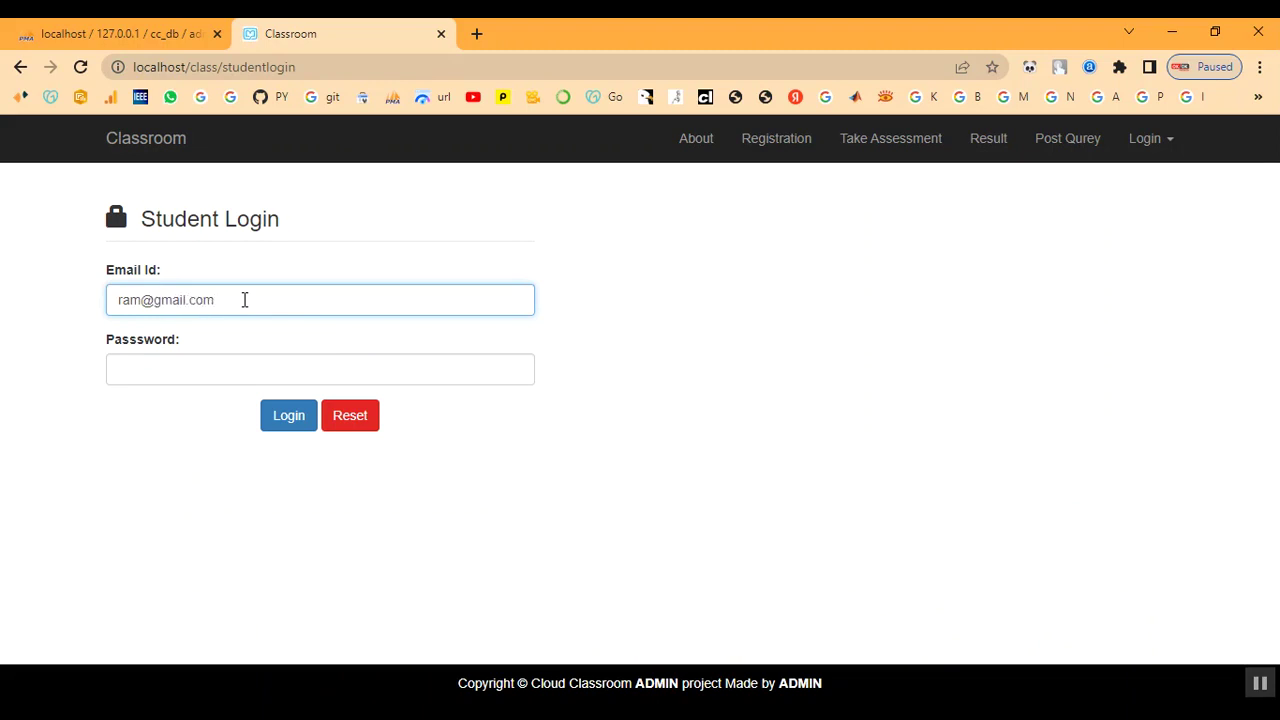
key(Tab)
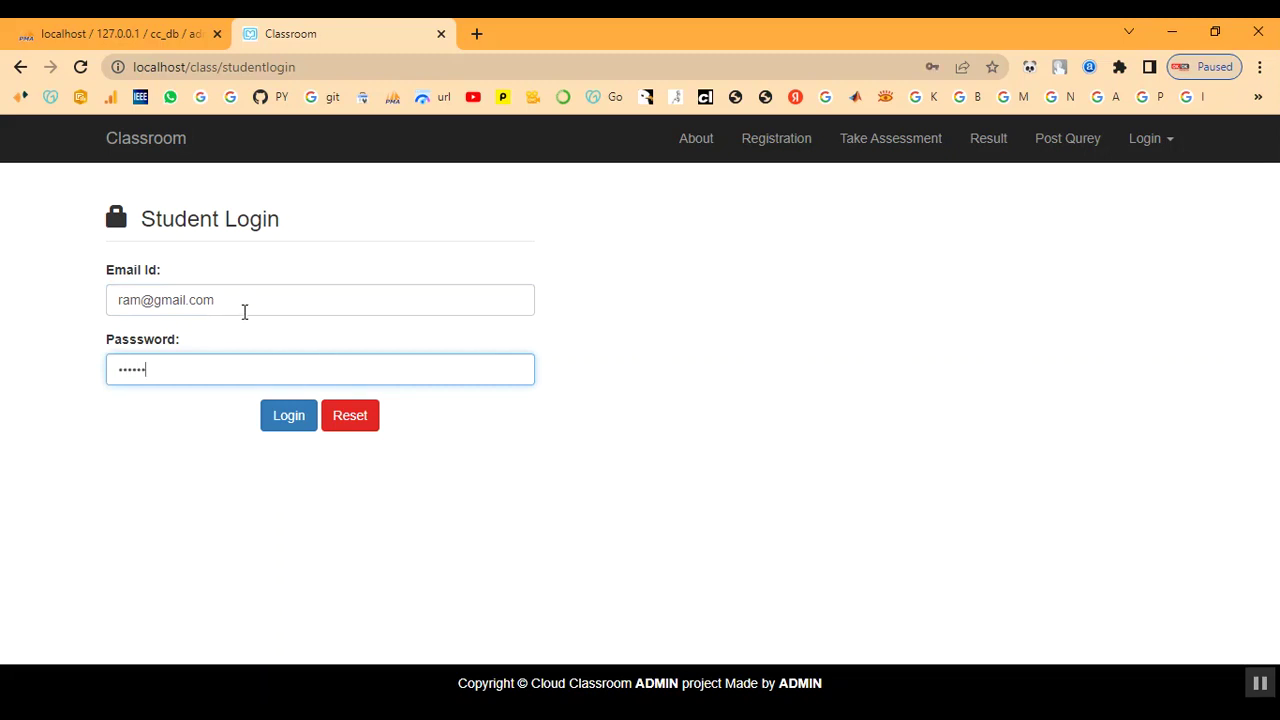
click(286, 419)
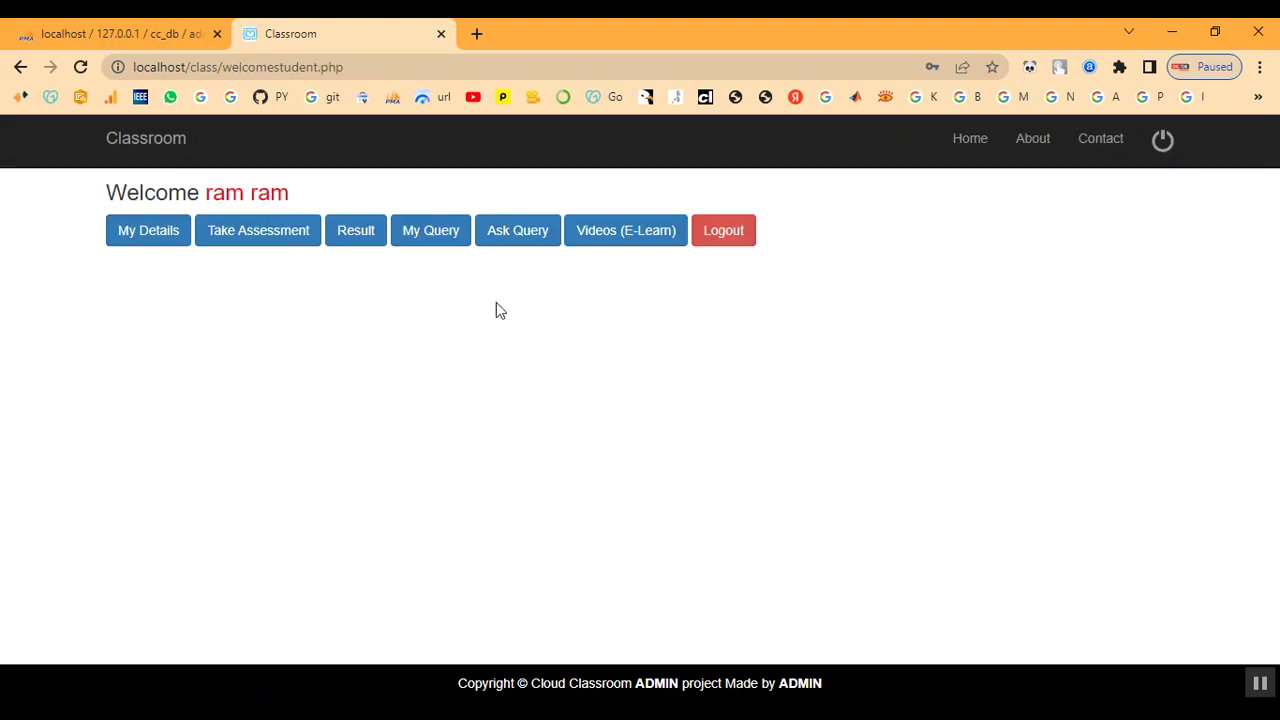
click(241, 228)
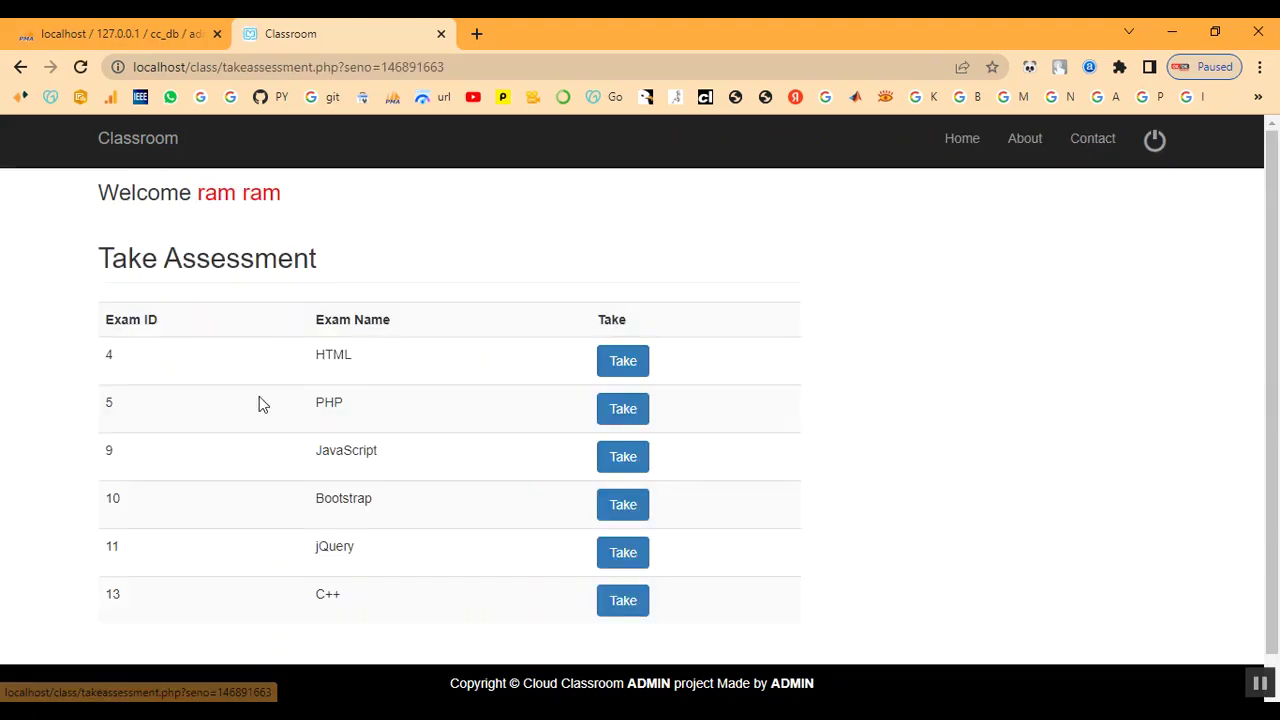
- Start the C++ assessment from the Take Assessment list
scroll(259, 404, down, 1)
drag(306, 562, 407, 579)
click(407, 579)
scroll(394, 580, up, 1)
click(610, 605)
- Look over the Assessment Details heading, student details, and course and exam lines
scroll(601, 522, down, 1)
scroll(601, 522, up, 1)
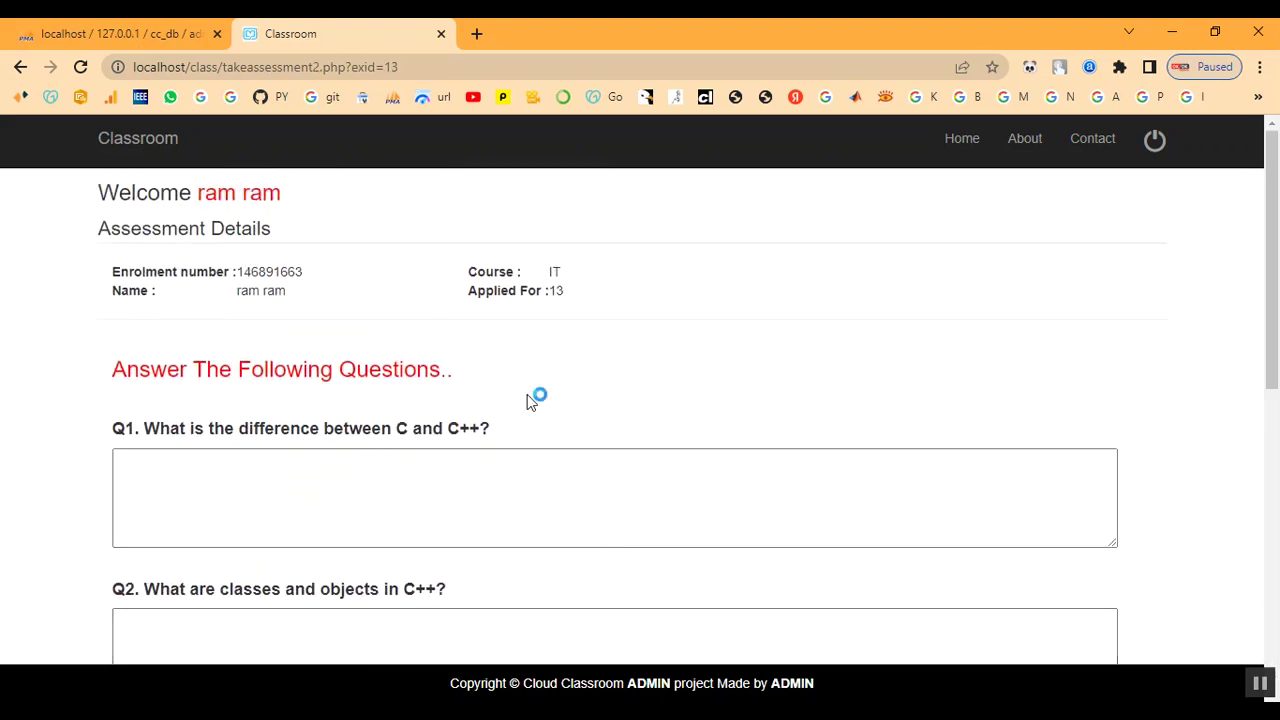
triple_click(118, 229)
click(340, 237)
drag(130, 280, 580, 314)
click(634, 331)
drag(460, 297, 640, 304)
click(640, 304)
scroll(626, 389, down, 1)
- Paste the two-line C versus C++ difference from the notes into Q1
click(295, 409)
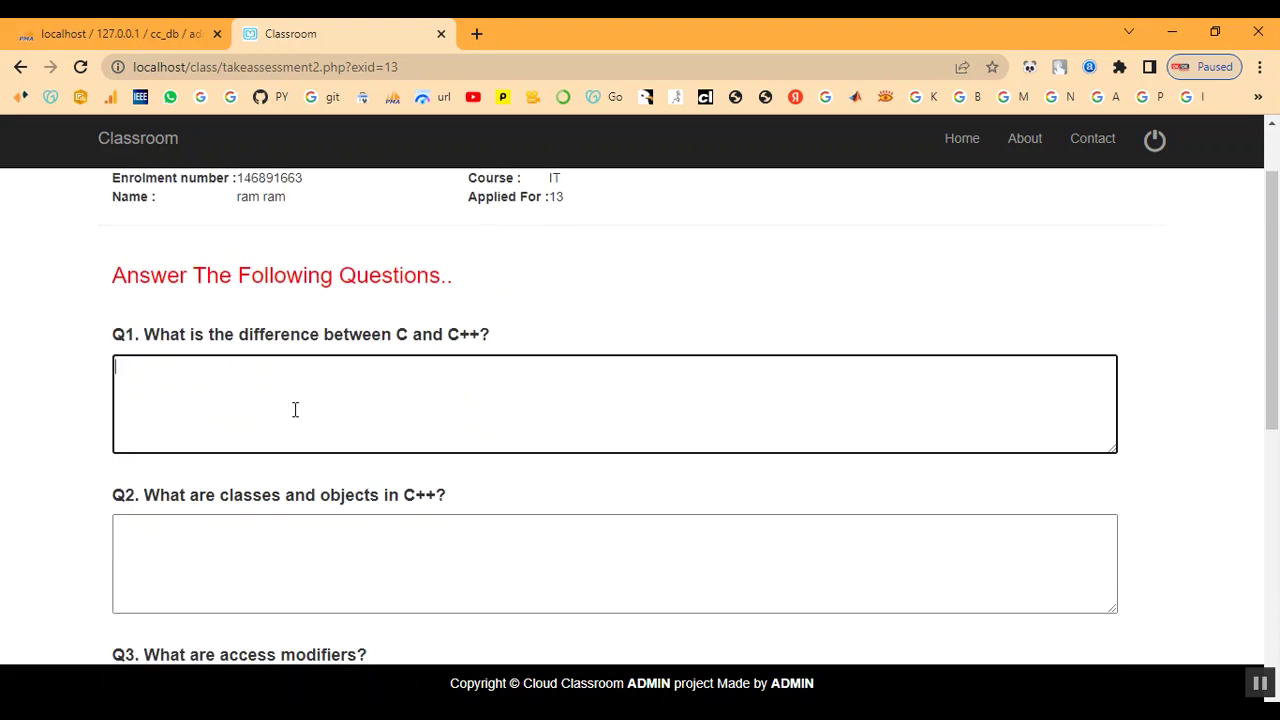
key(alt+Tab)
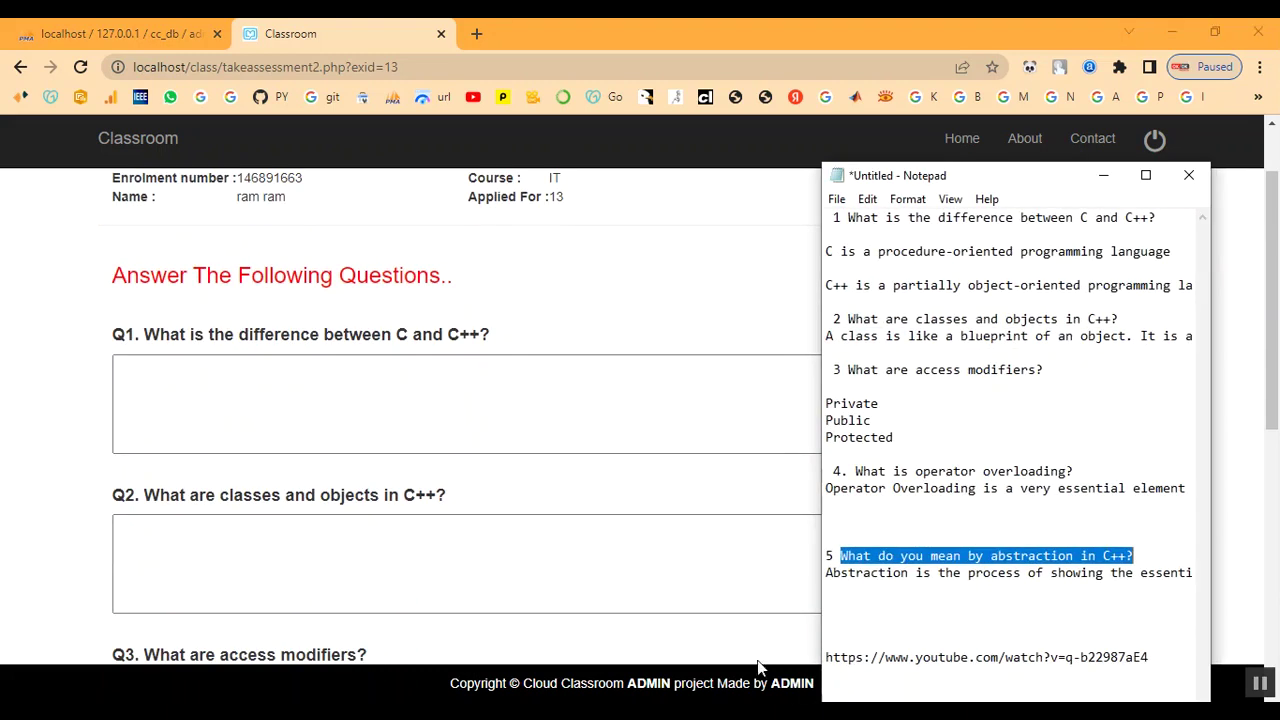
click(913, 441)
drag(825, 252, 1207, 289)
key(ctrl+c)
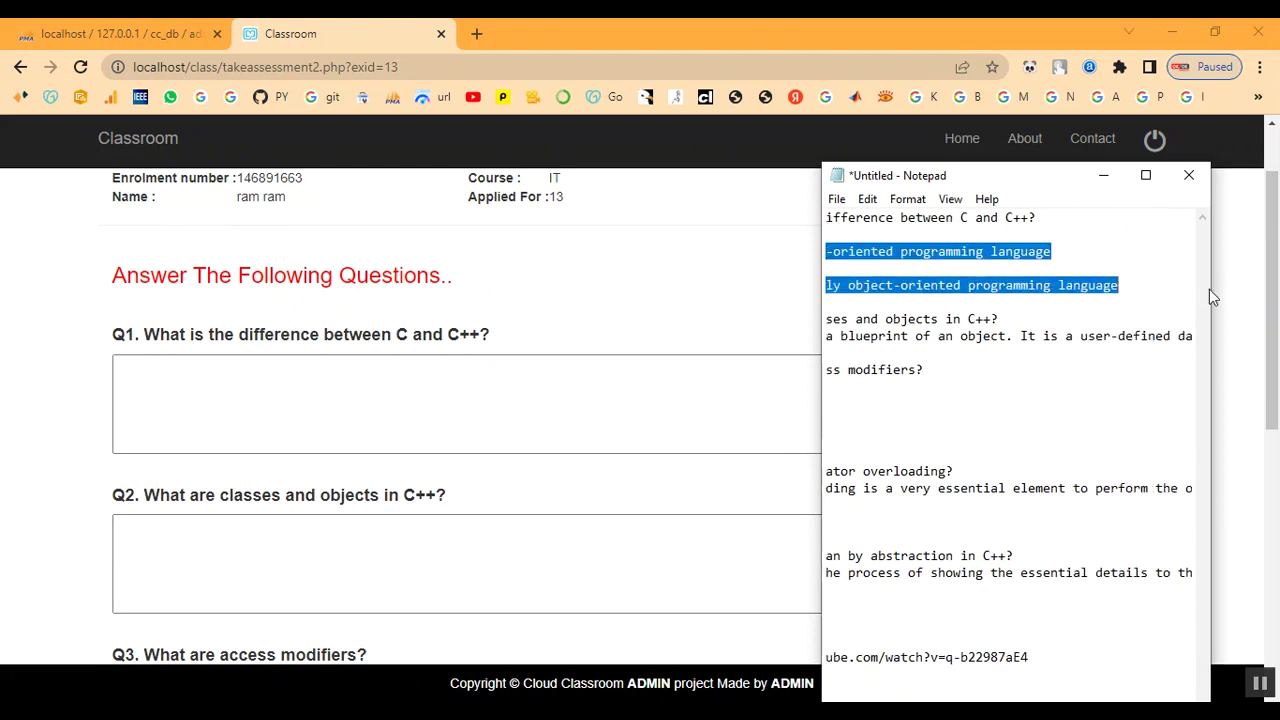
click(1104, 175)
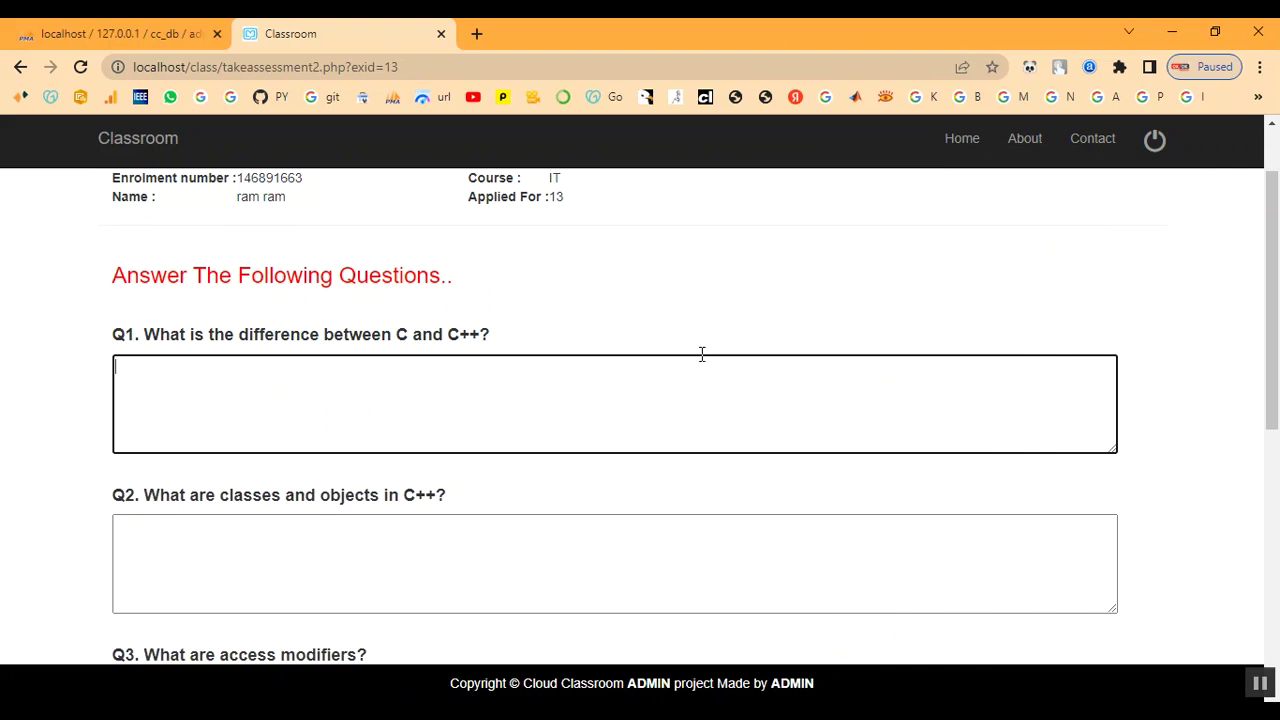
right_click(456, 392)
click(502, 546)
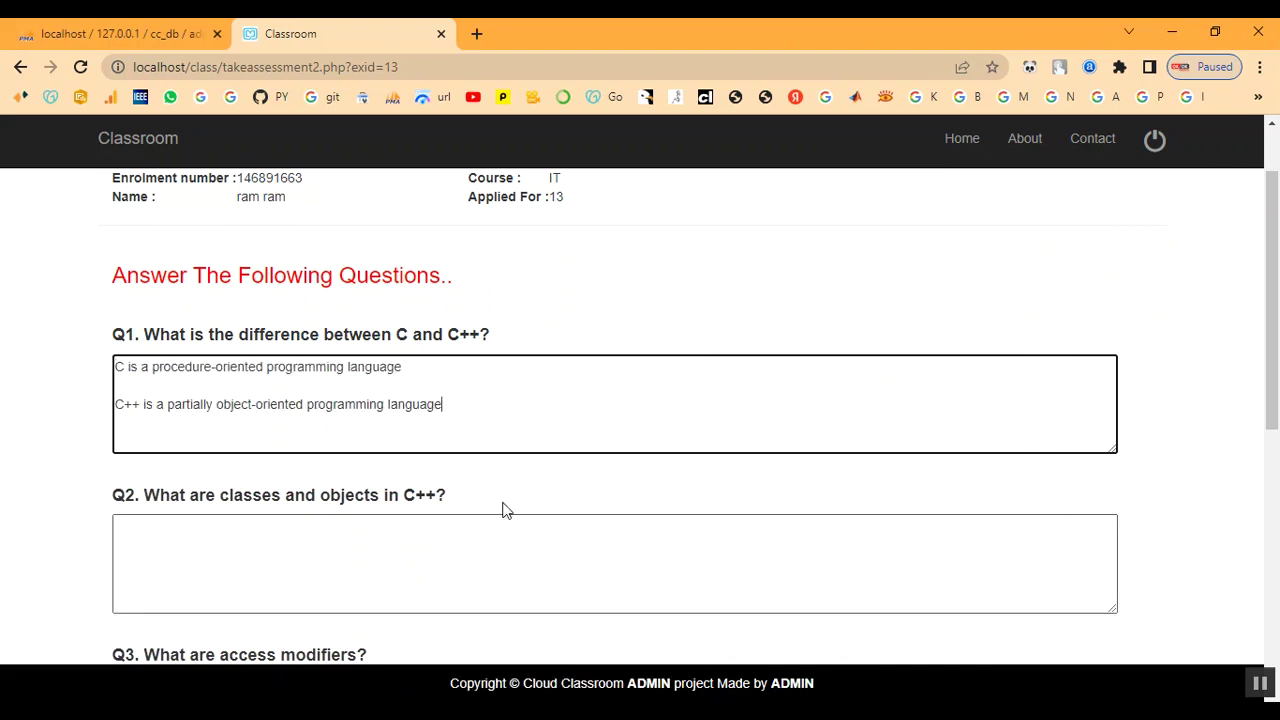
- Copy the classes and objects answer from the notes and bring up paste options in Q2
click(416, 564)
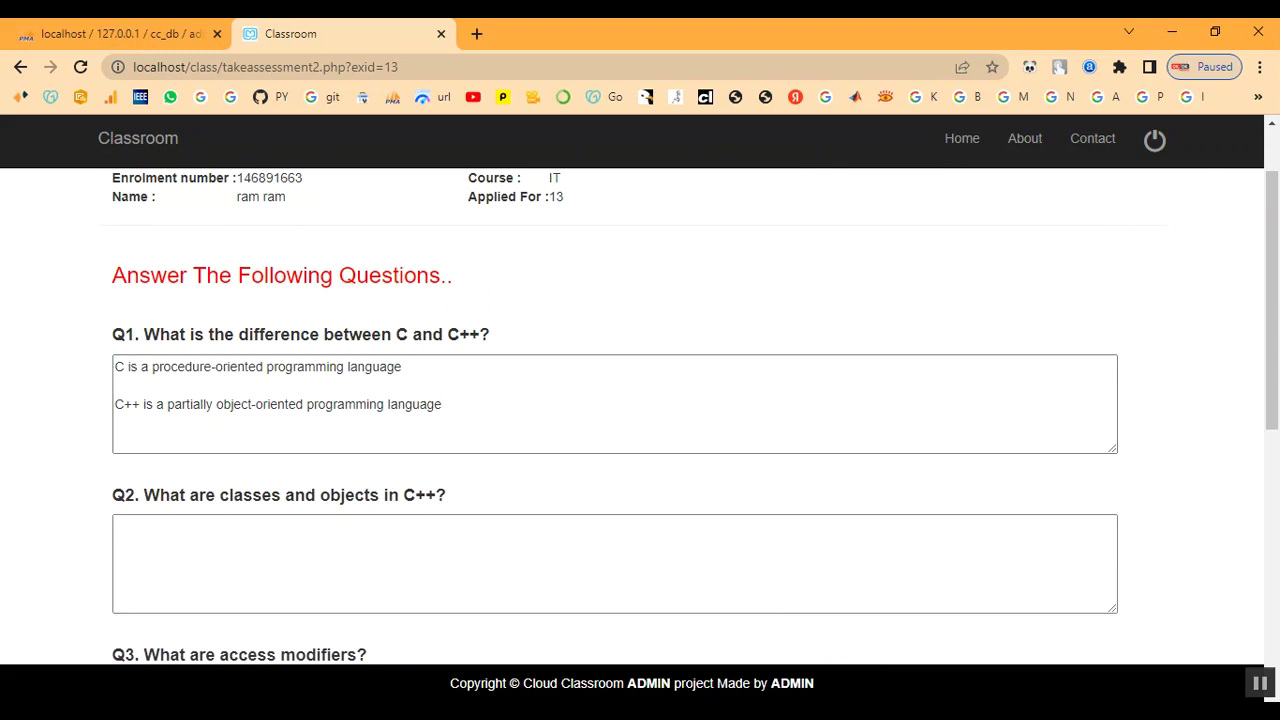
key(alt+Tab)
click(990, 443)
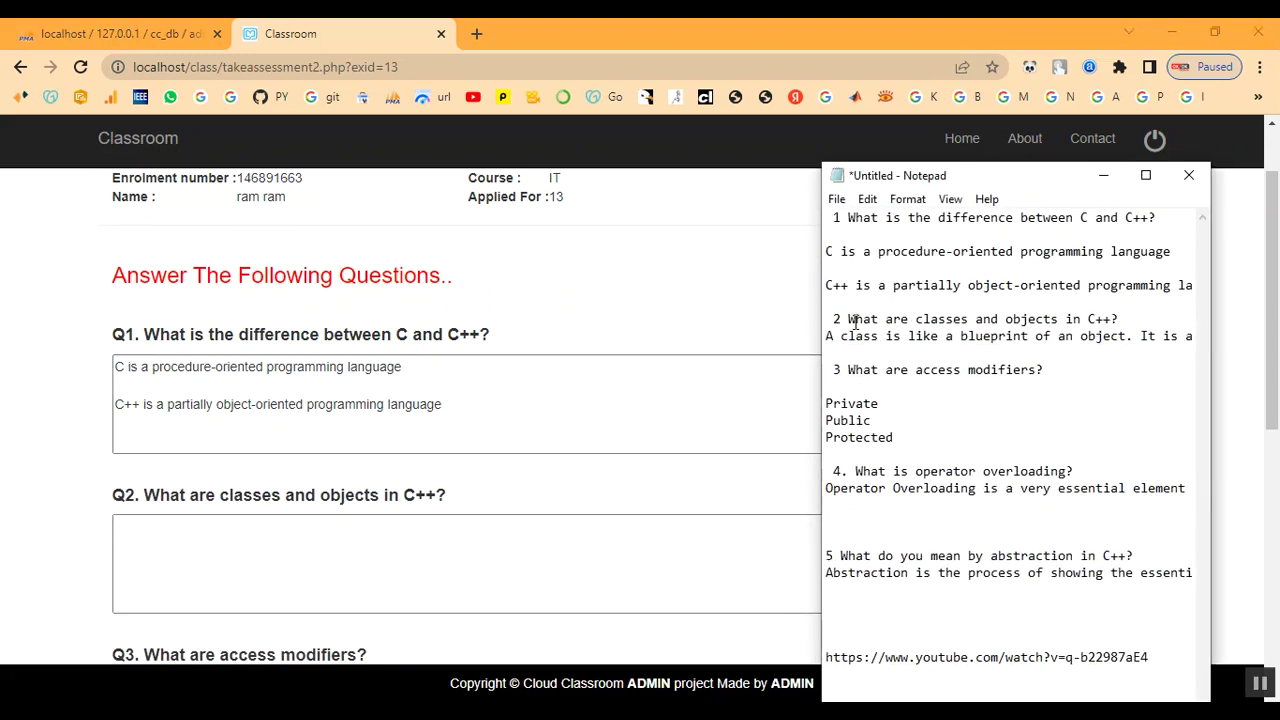
drag(826, 340, 1211, 339)
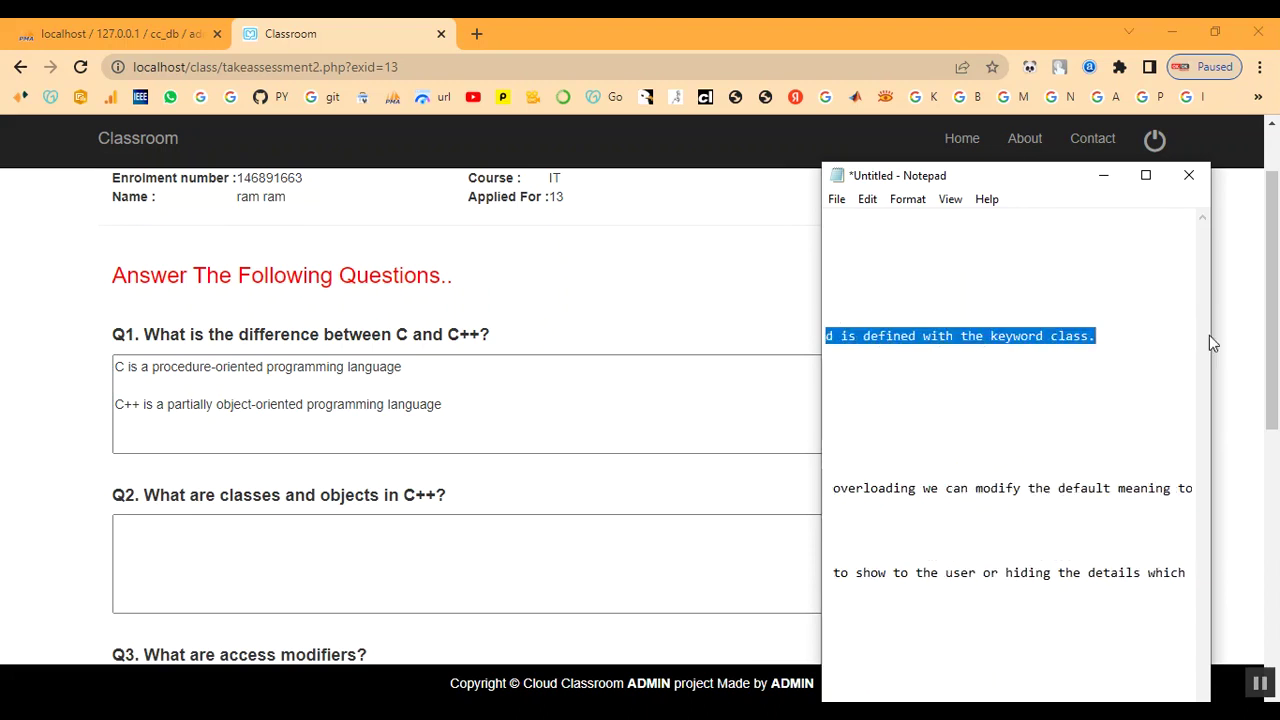
click(1112, 176)
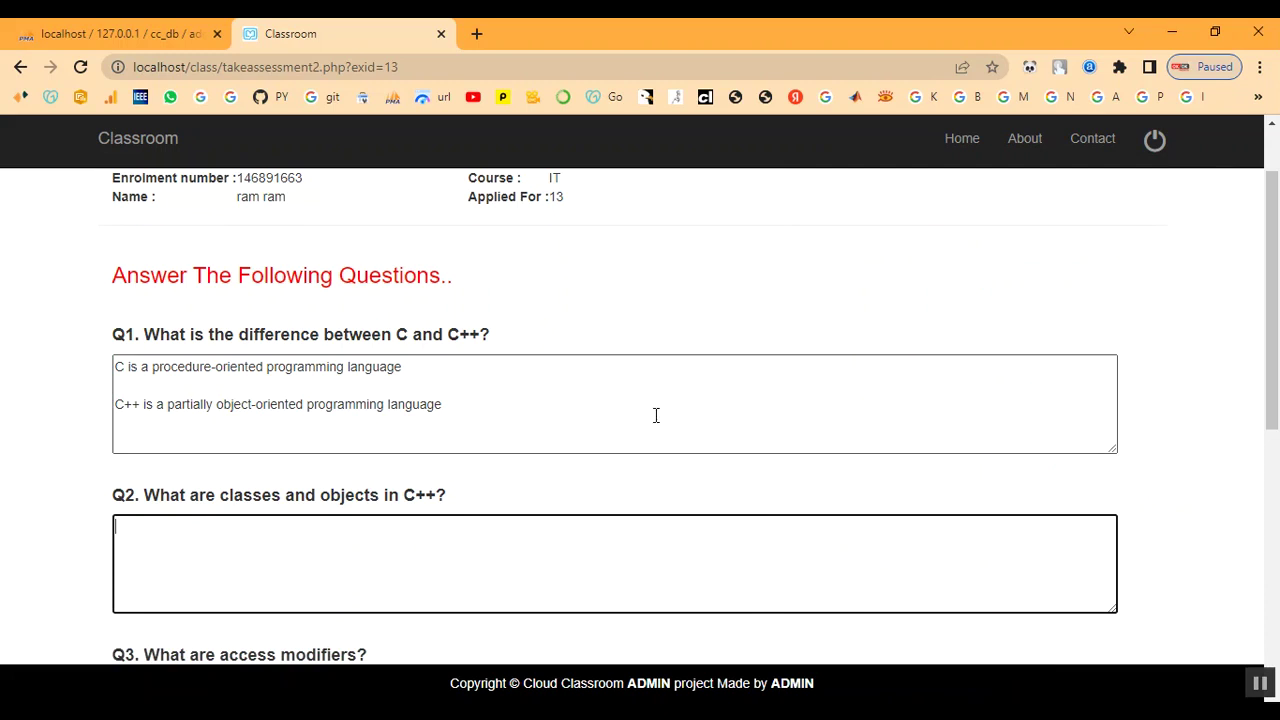
right_click(432, 548)
- Paste the class definition into Q2 and the three access modifier lines from the notes into Q3
click(477, 423)
scroll(505, 518, down, 1)
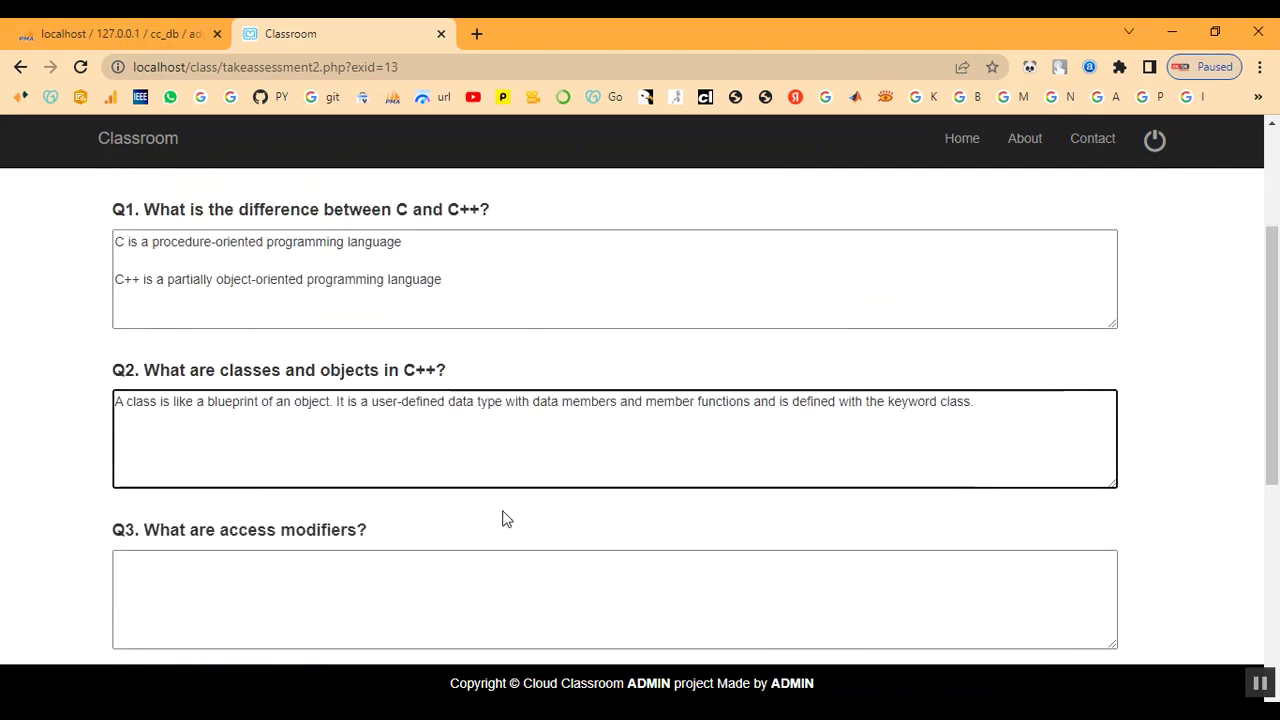
click(380, 528)
scroll(380, 528, down, 1)
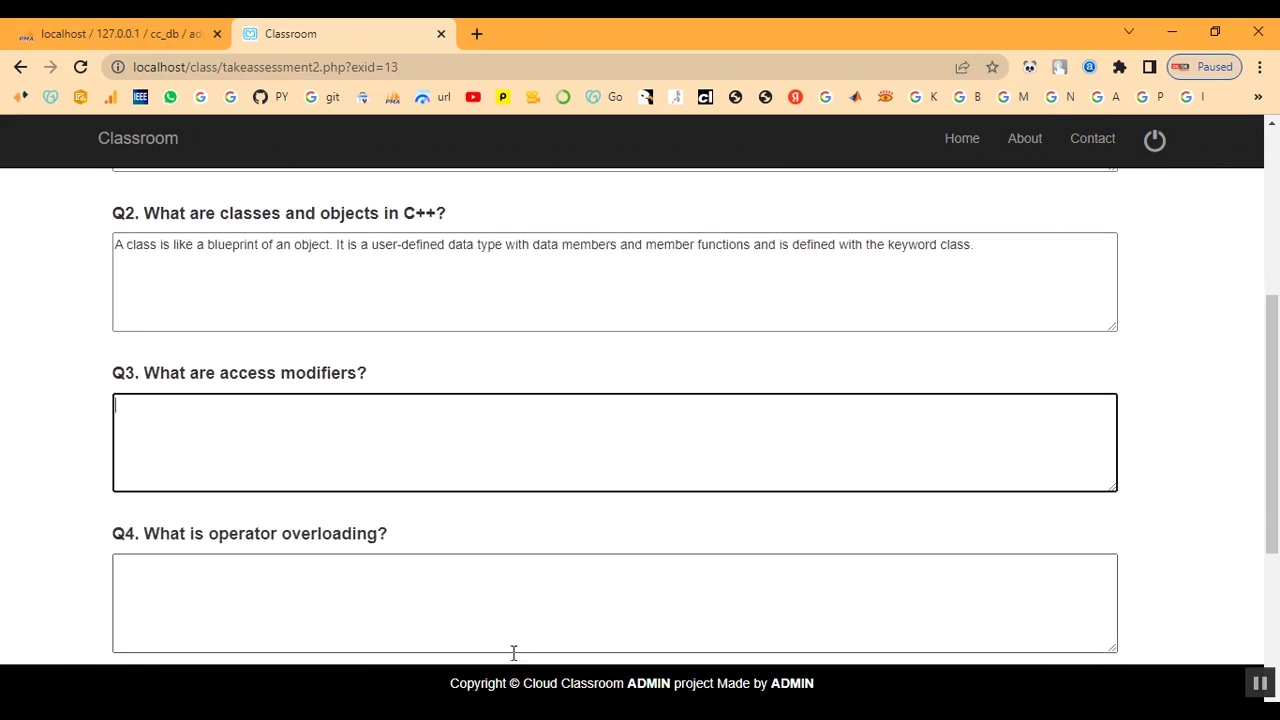
key(alt+Tab)
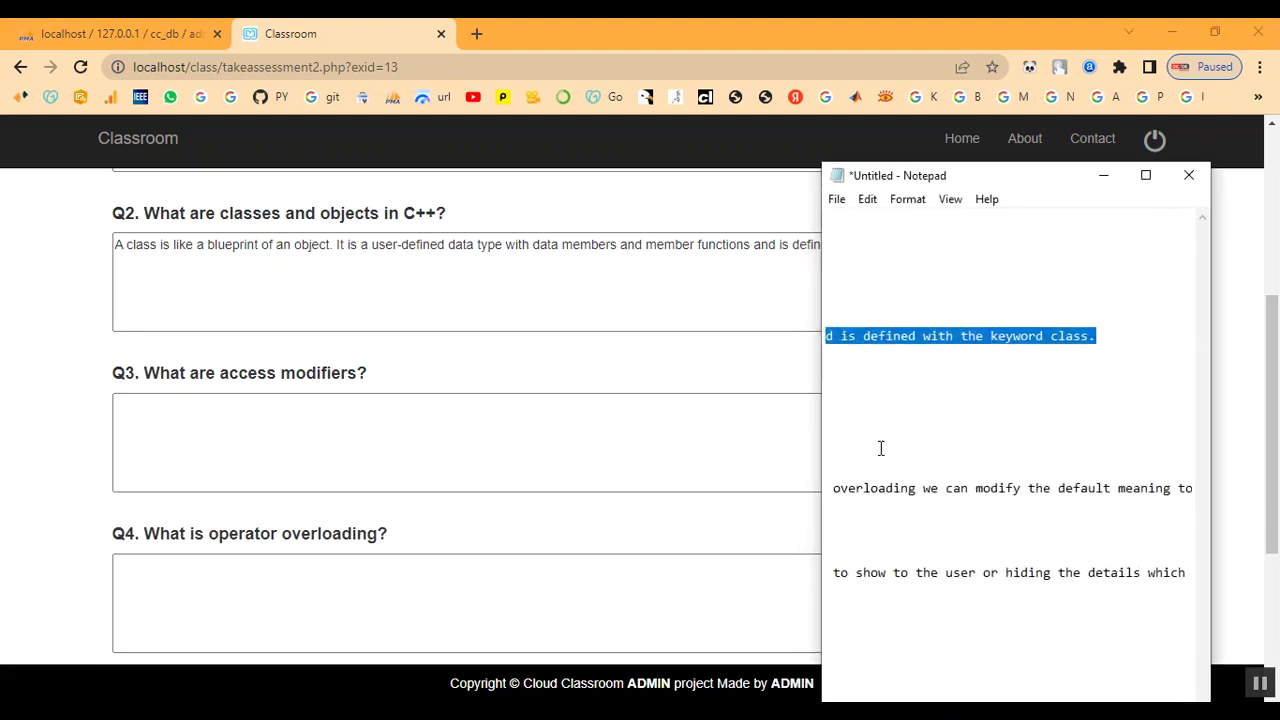
click(881, 448)
drag(826, 402, 898, 437)
key(ctrl+c)
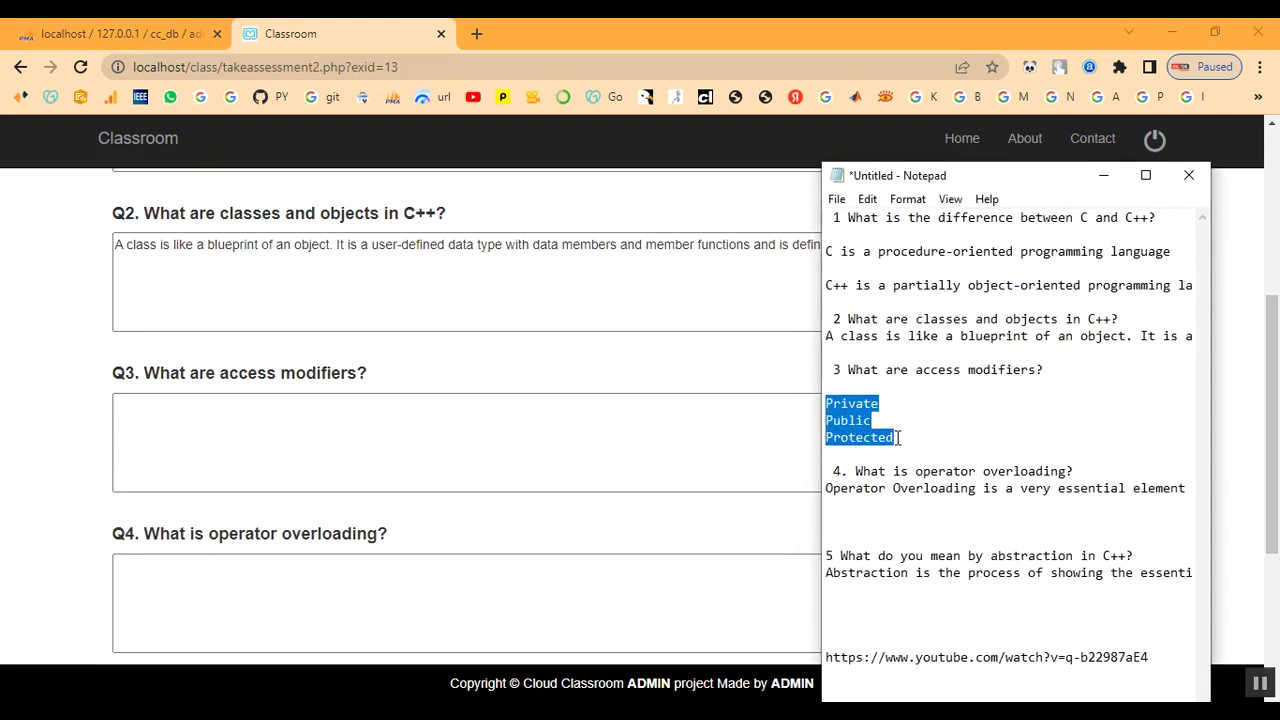
click(463, 424)
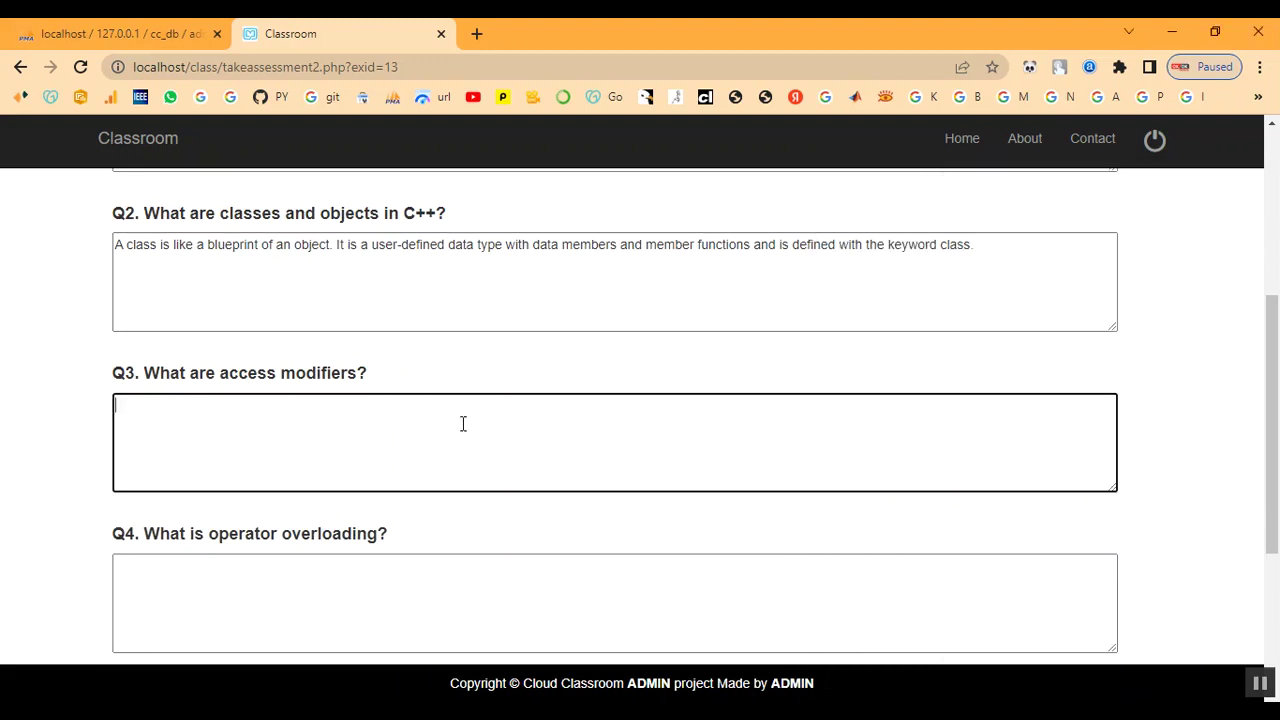
key(ctrl+v)
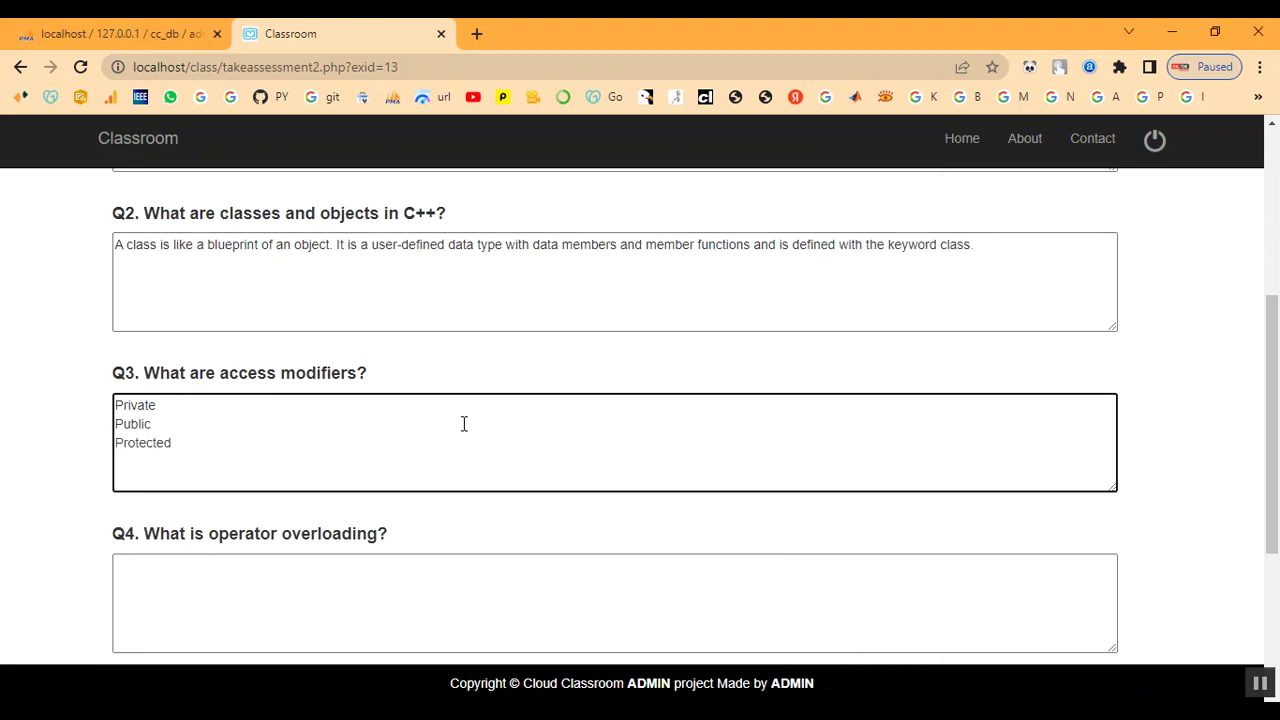
- Copy the operator overloading answer from the notes into Q4
scroll(463, 424, down, 2)
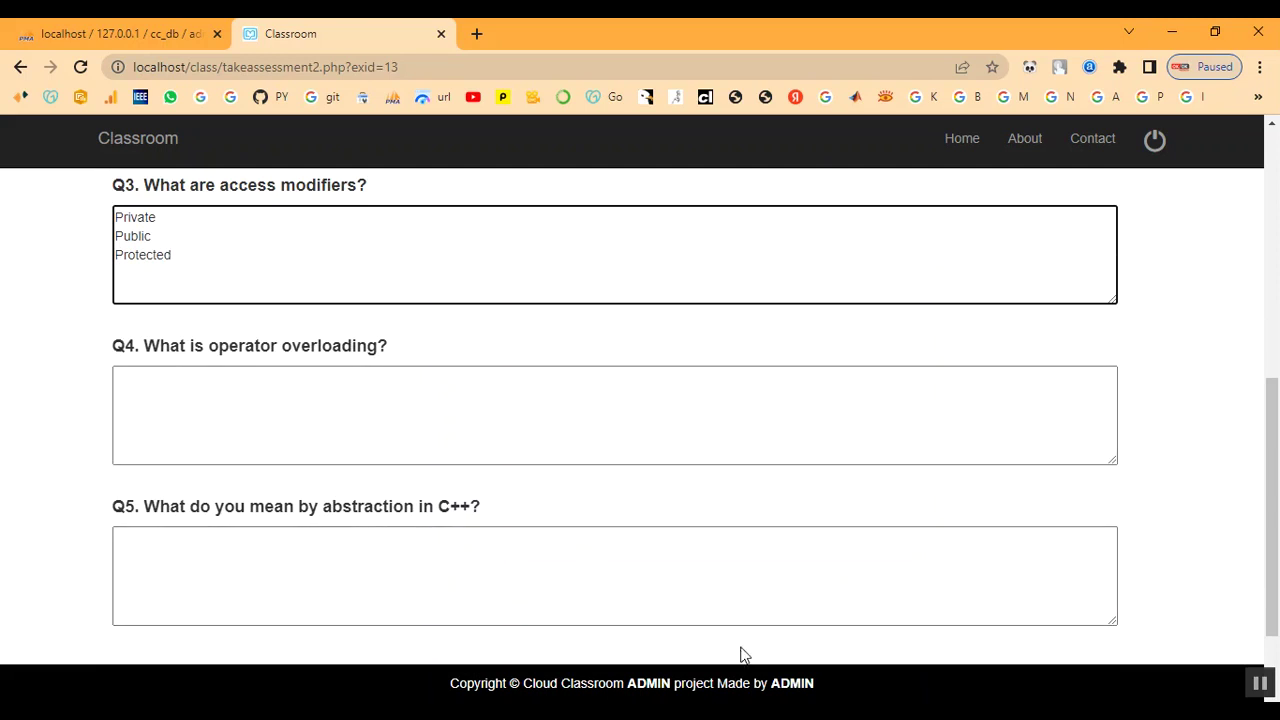
key(alt+Tab)
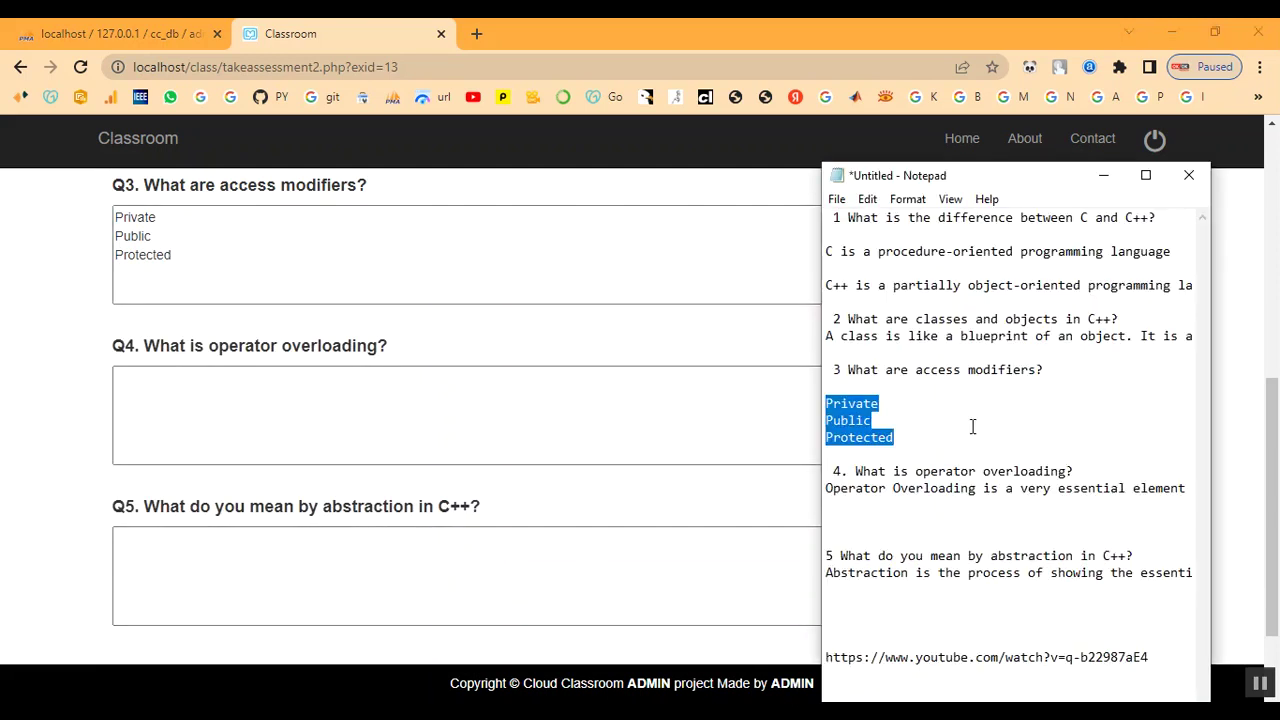
click(973, 427)
drag(826, 490, 1263, 485)
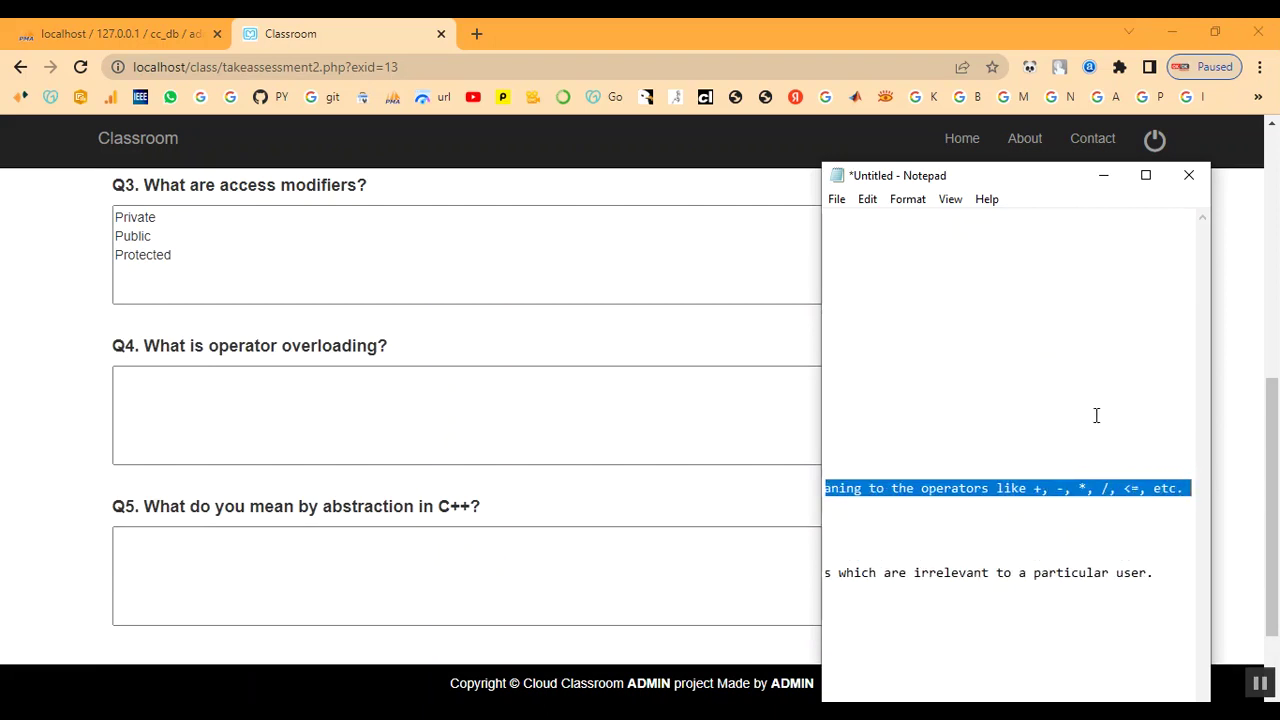
key(alt+Tab)
click(357, 417)
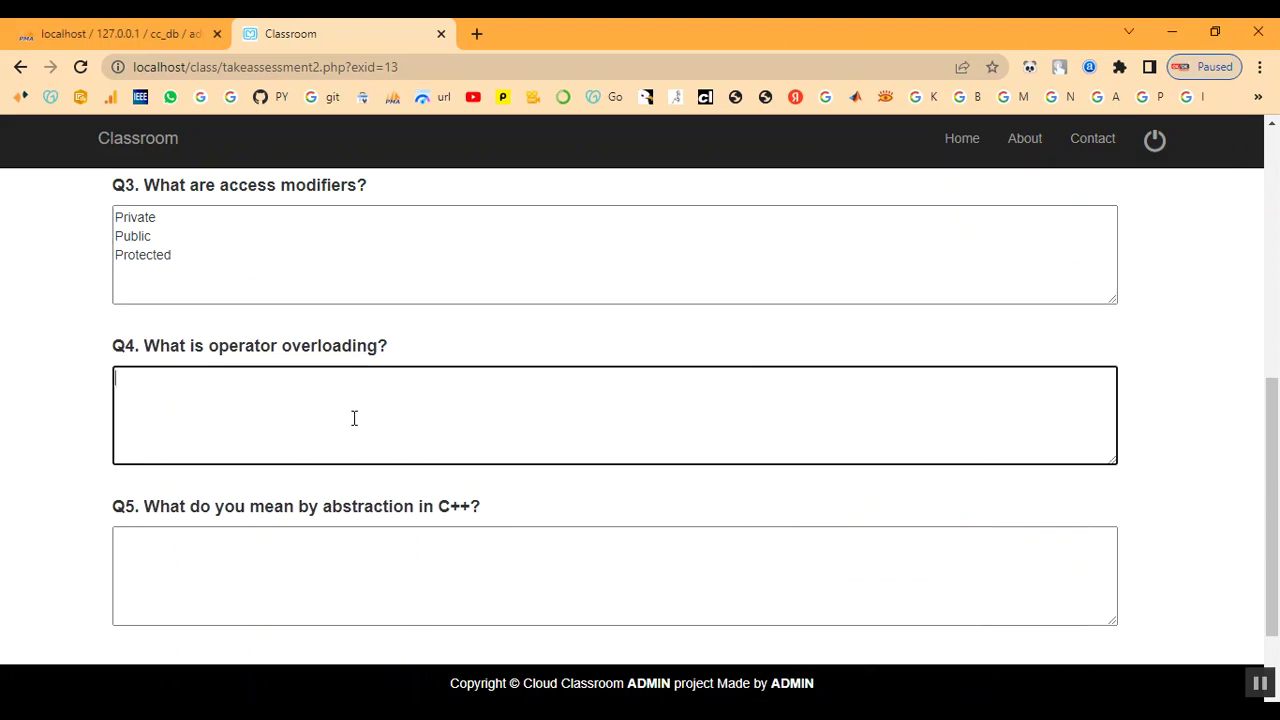
text(Operator Overloading is a very essential element to perform the operations on user-defined data types. By operator overloading we can modify the default meaning to the operators like +, -, *, /, <=, etc.)
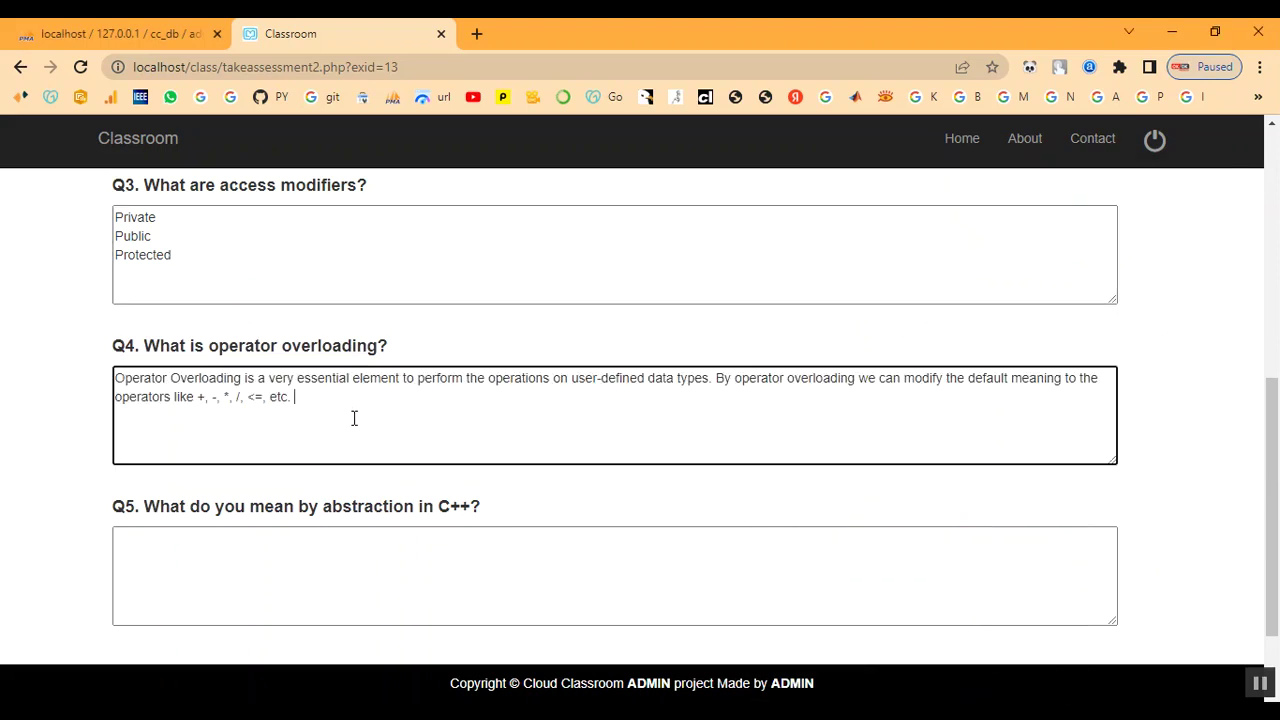
- Copy the abstraction answer from the notes into Q5
scroll(352, 470, down, 2)
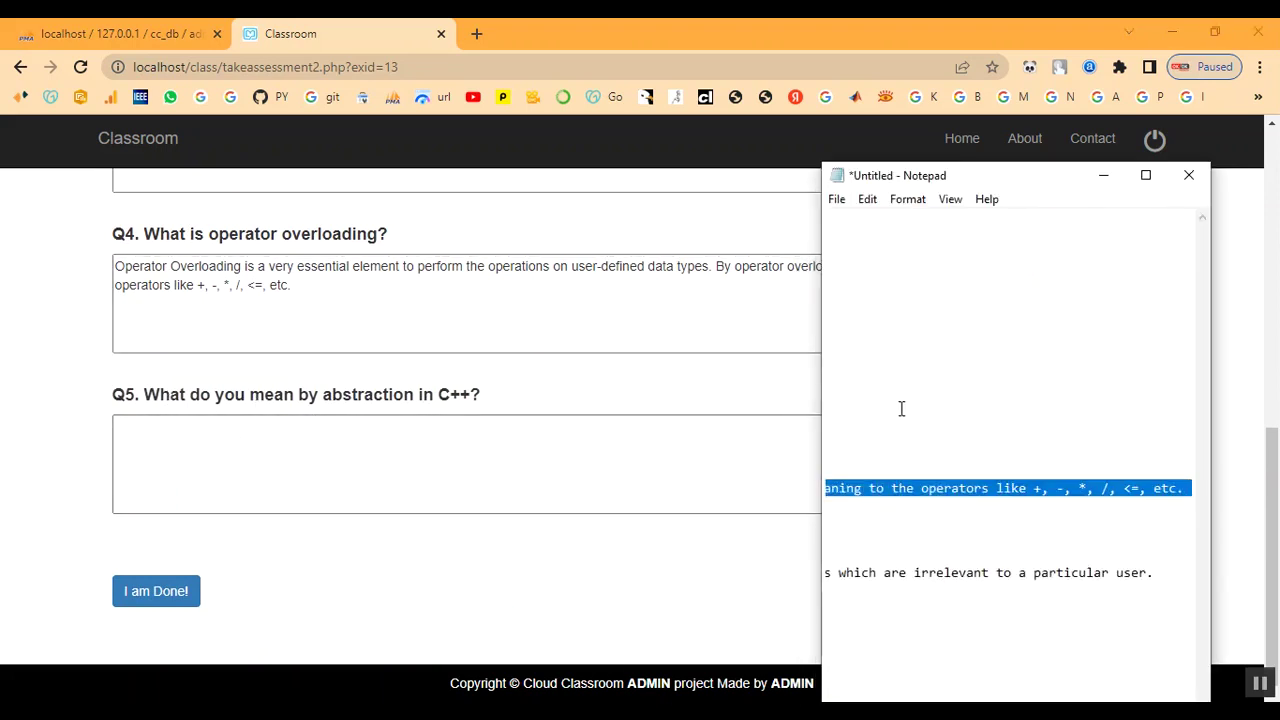
click(897, 406)
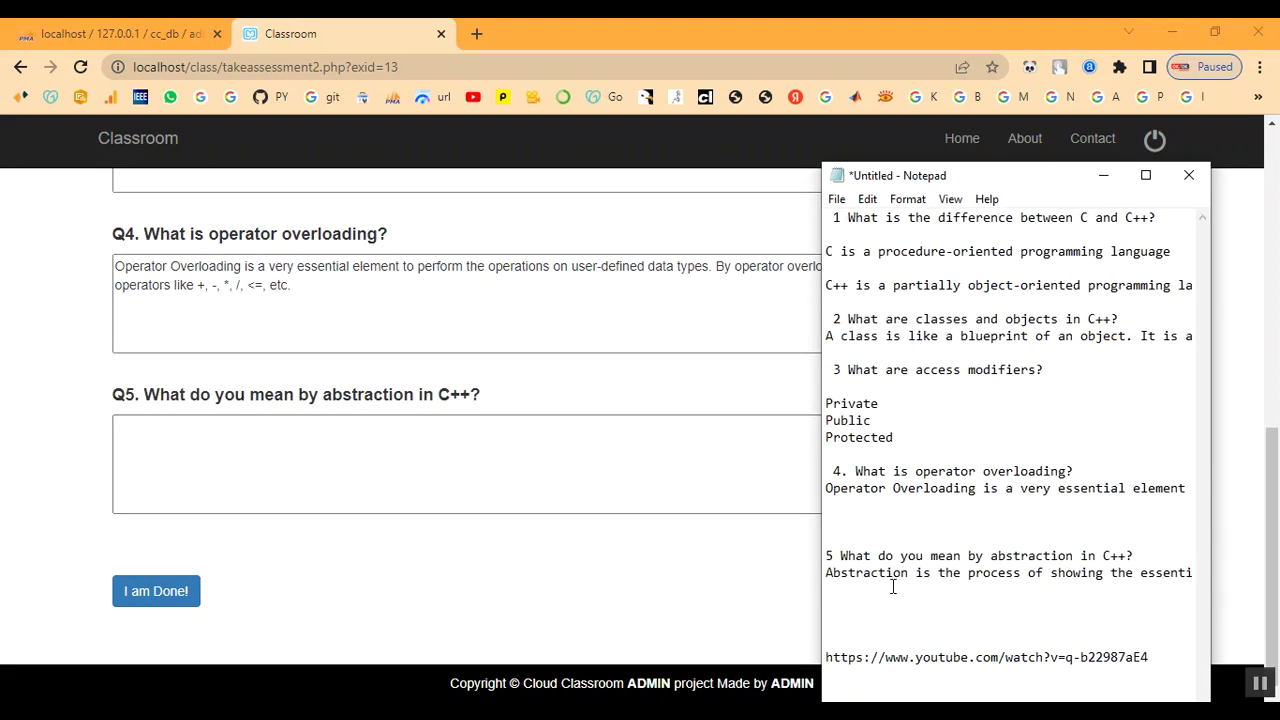
drag(826, 575, 1226, 580)
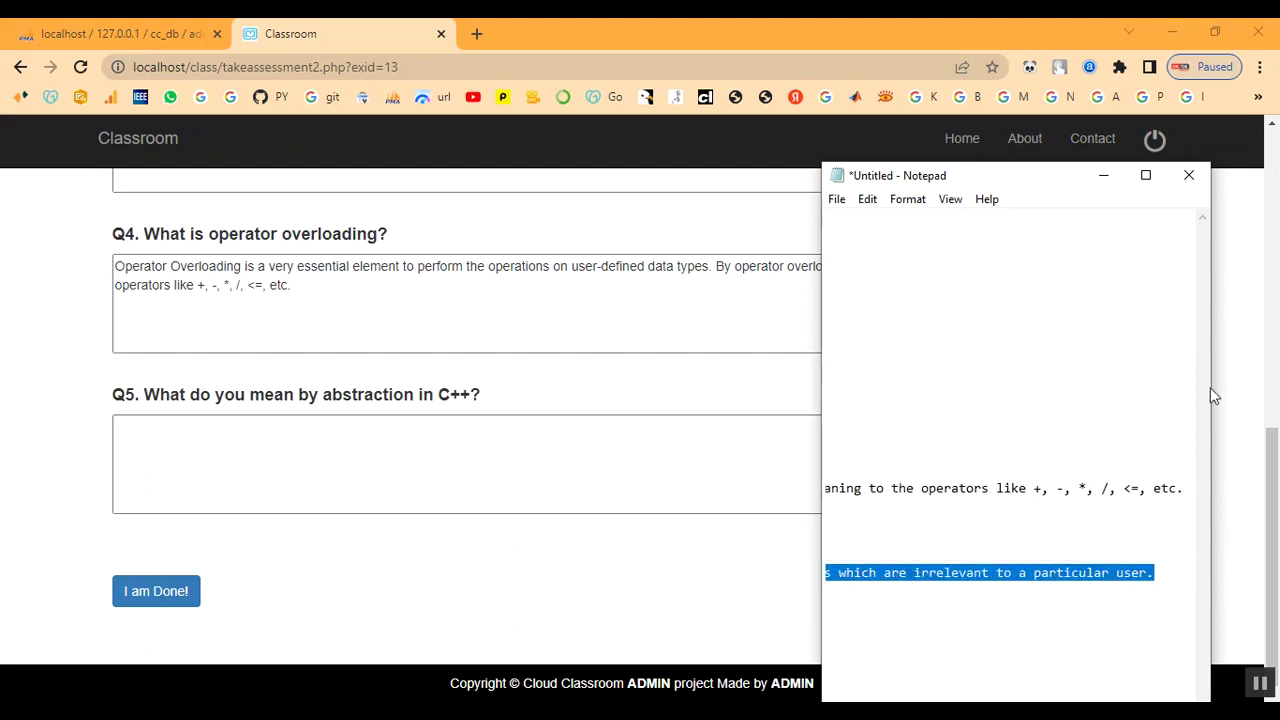
click(1103, 175)
click(412, 457)
text(Abstraction is the process of showing the essential details to the user and hiding the details which we don't want to show to the user or hiding the details which are irrelevant to a particular user.)
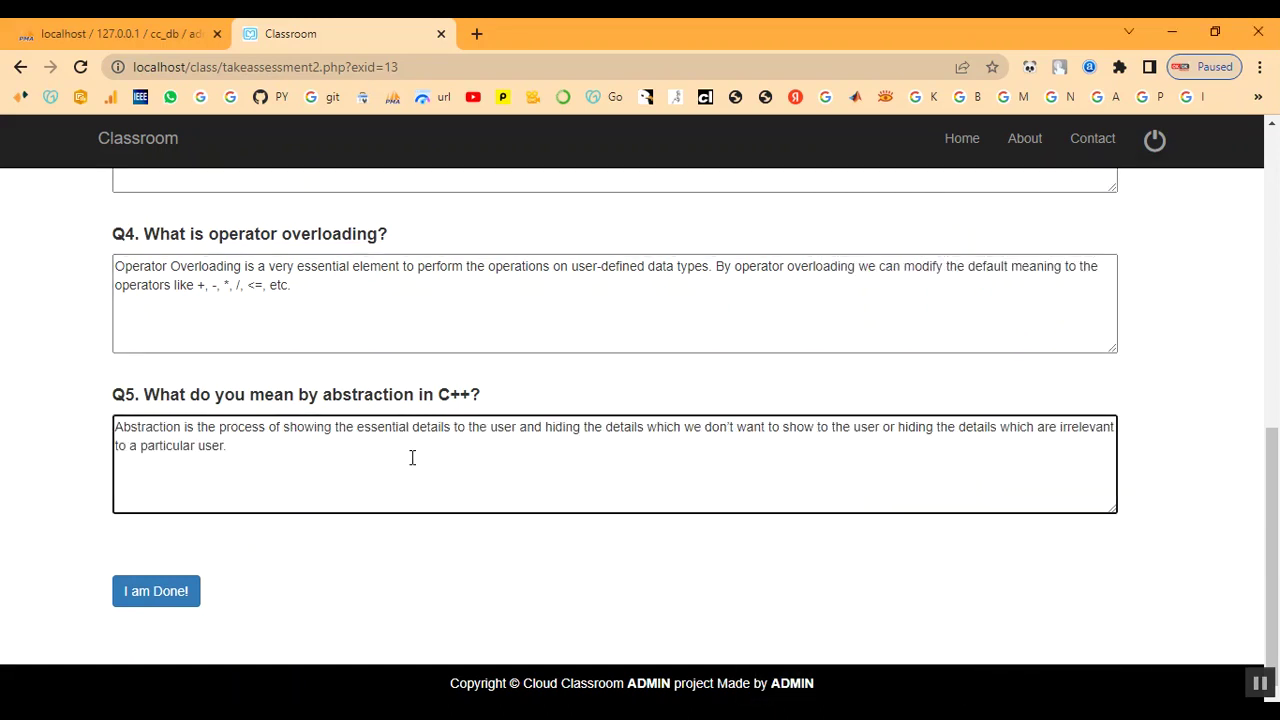
scroll(412, 457, up, 7)
scroll(412, 460, down, 6)
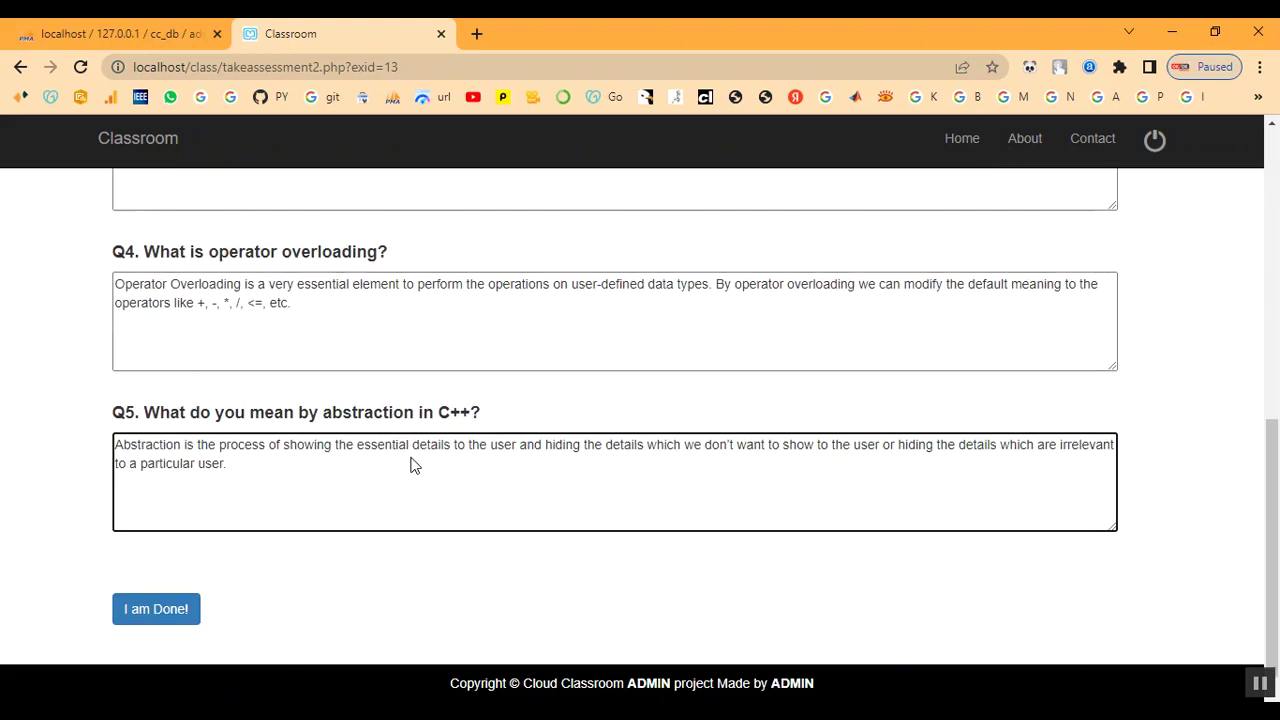
- Submit the assessment and dismiss the 'Assessment Have Submited' confirmation
click(155, 607)
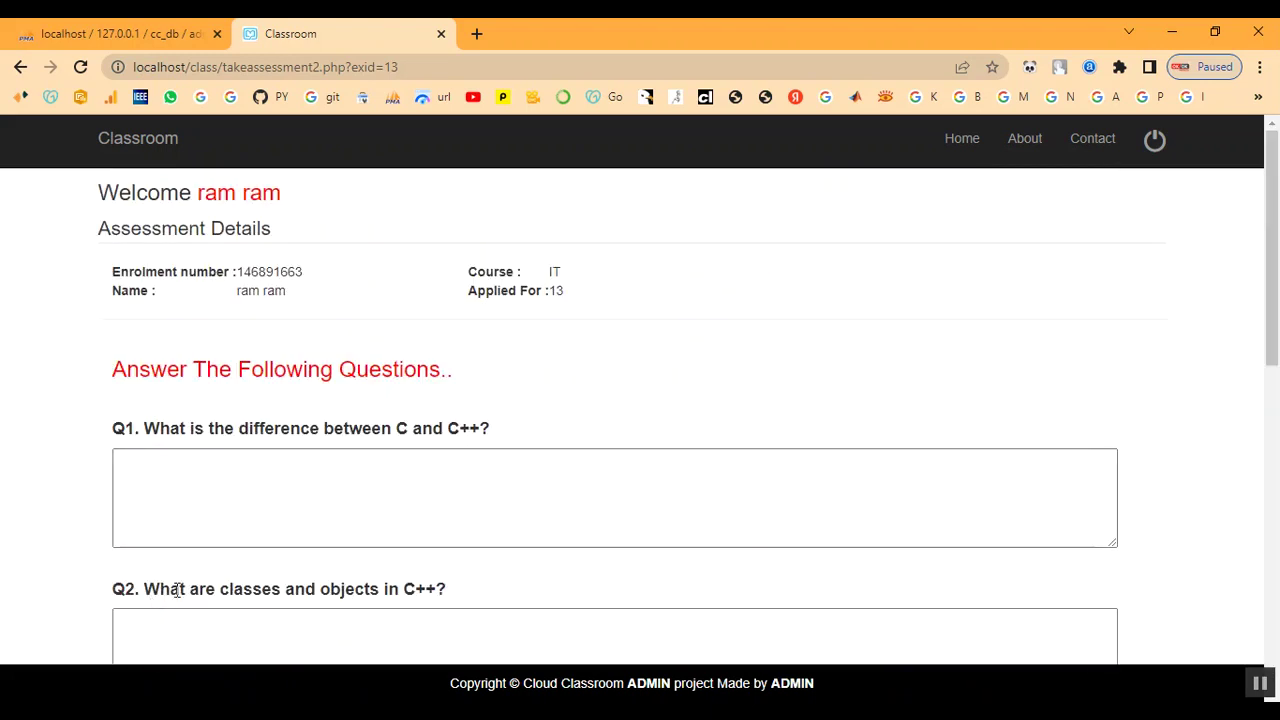
scroll(316, 508, down, 6)
scroll(316, 505, up, 3)
scroll(316, 505, down, 5)
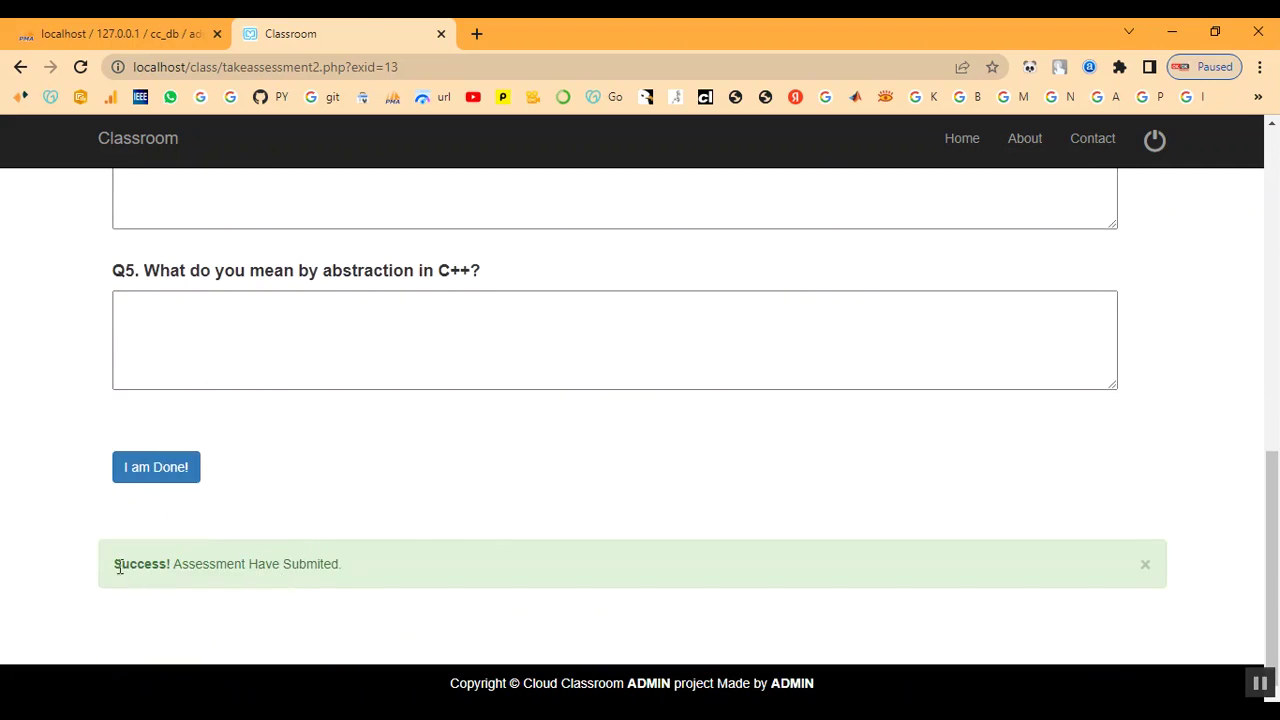
drag(116, 563, 363, 570)
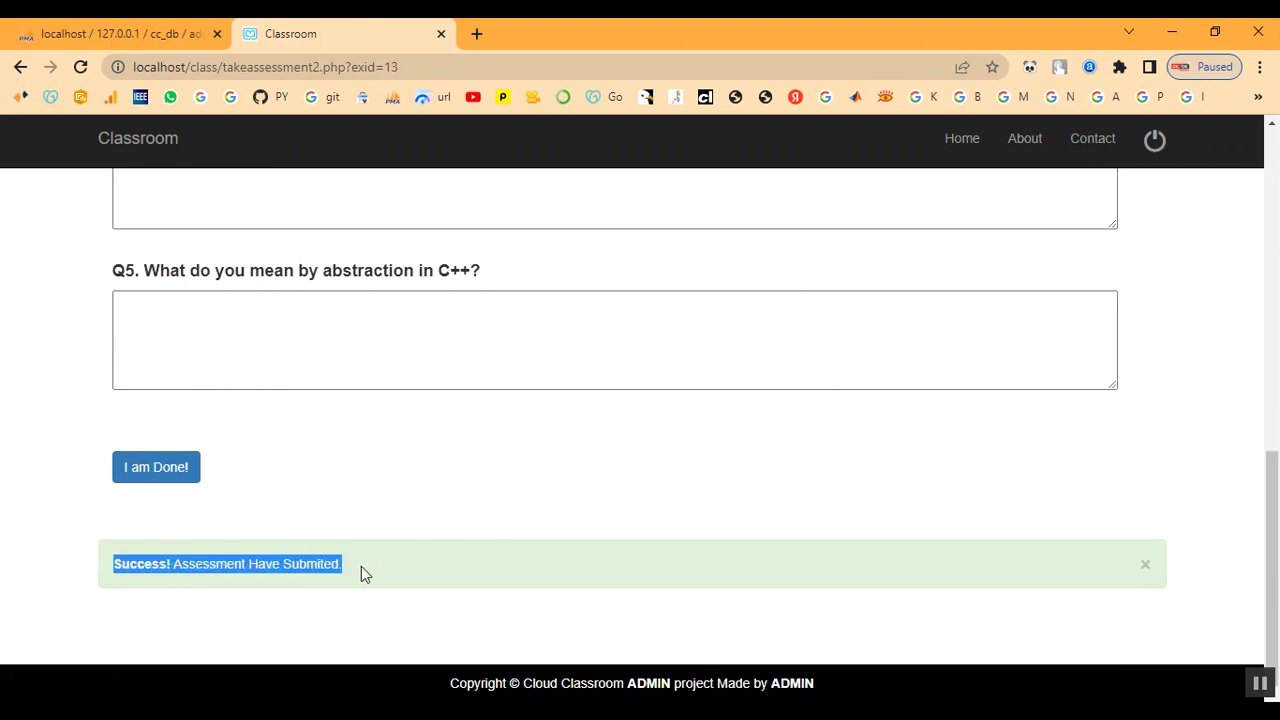
click(396, 518)
scroll(394, 515, up, 8)
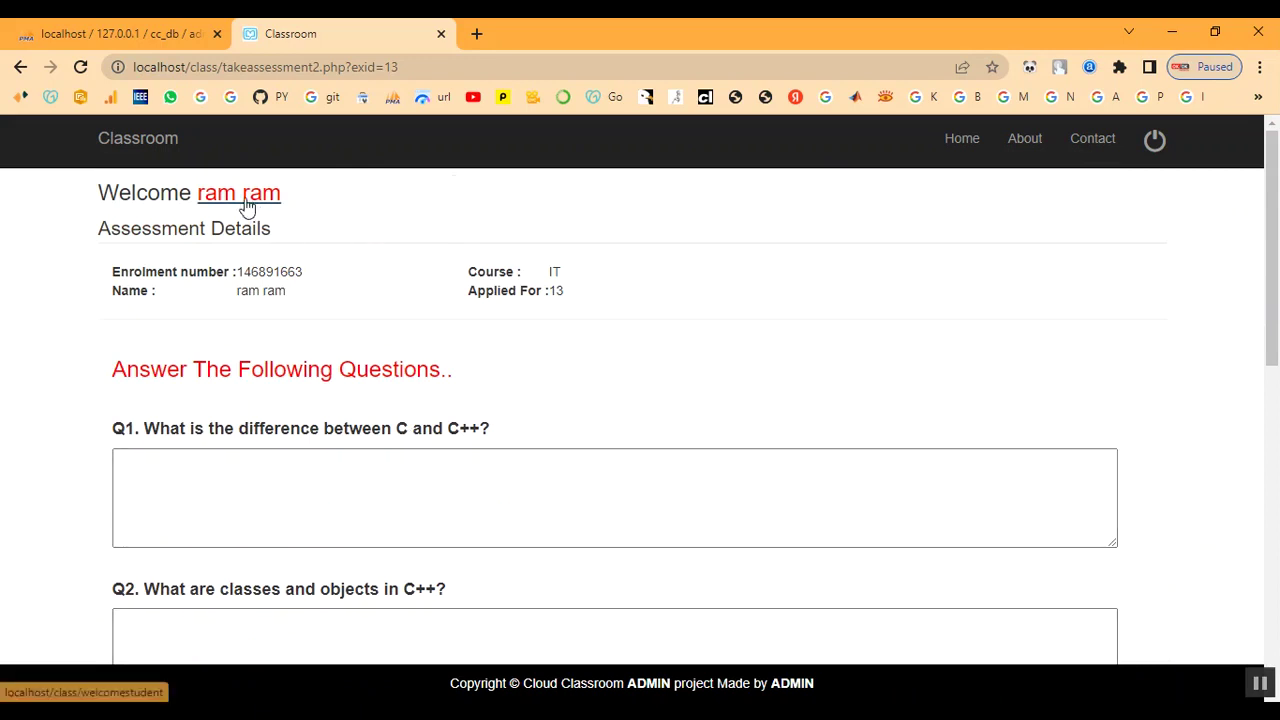
- Check the student's Result table, then return to the student home page
click(246, 198)
click(340, 232)
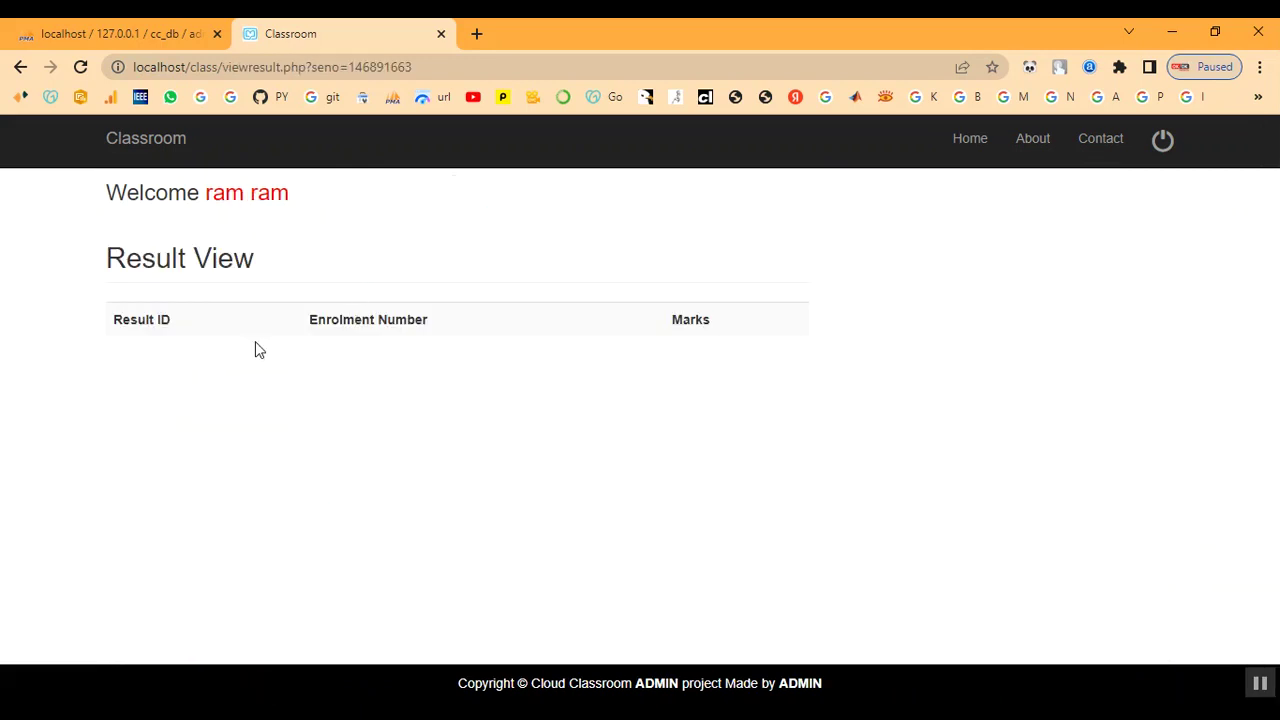
drag(124, 318, 657, 457)
click(409, 254)
click(260, 205)
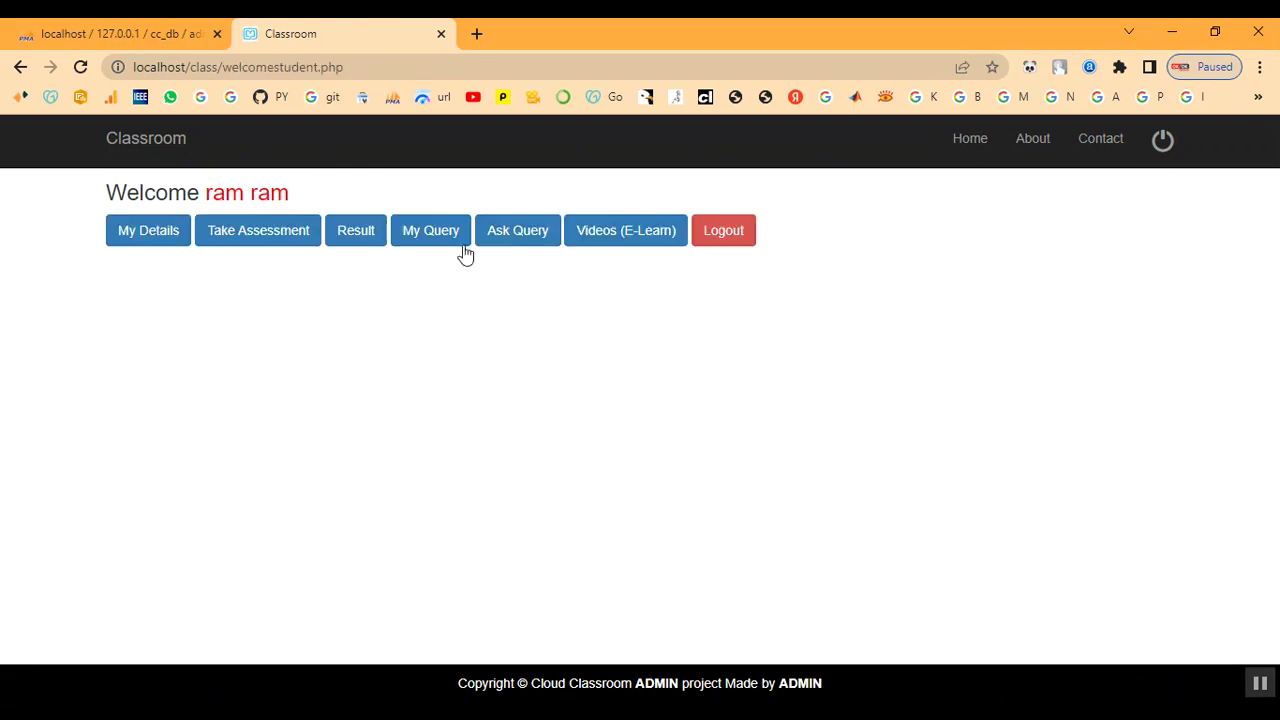
- Log out of the student account and sign in through Staff Login with the staff ID and password
click(1161, 158)
click(1138, 148)
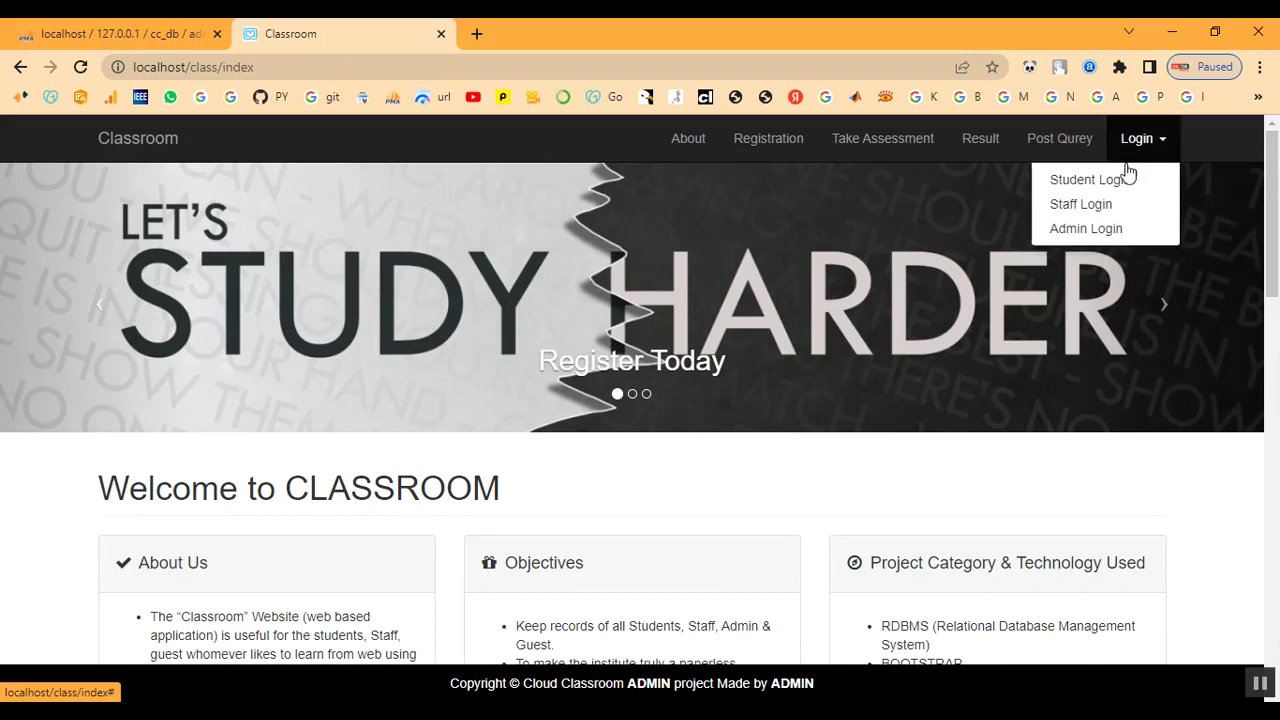
click(1080, 204)
click(162, 302)
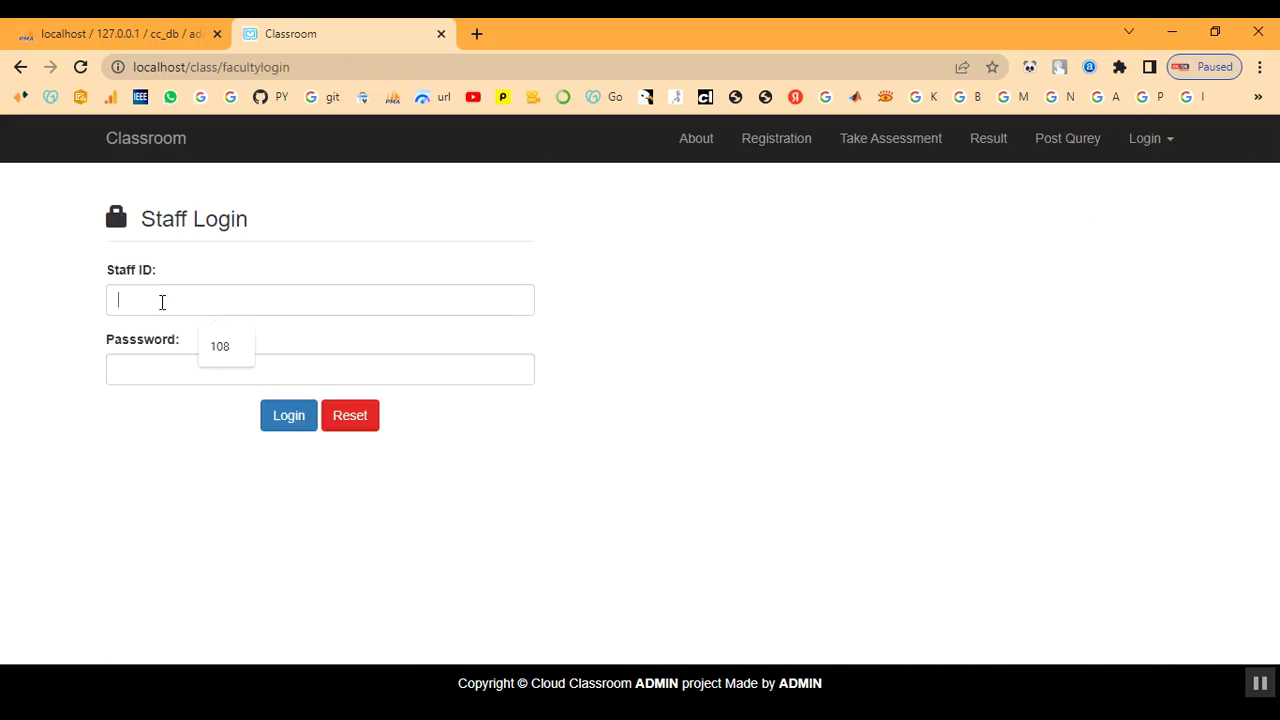
text(108)
key(Tab)
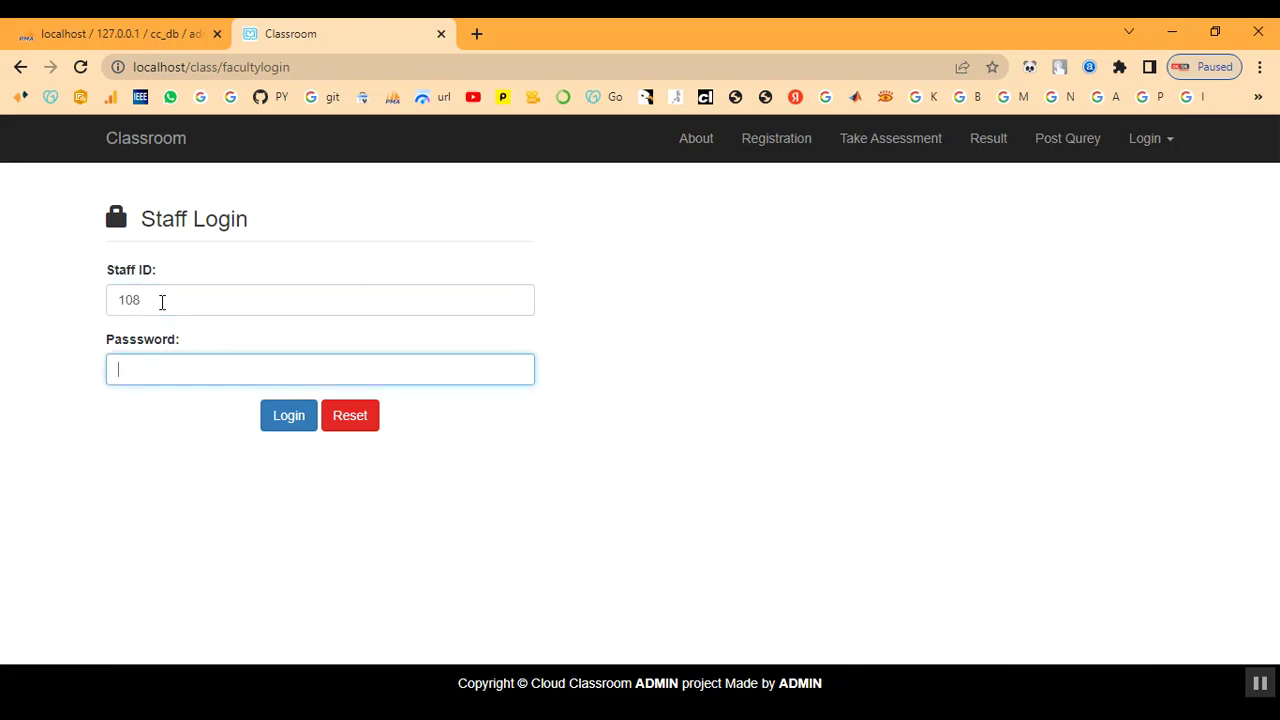
text(1)
key(Return)
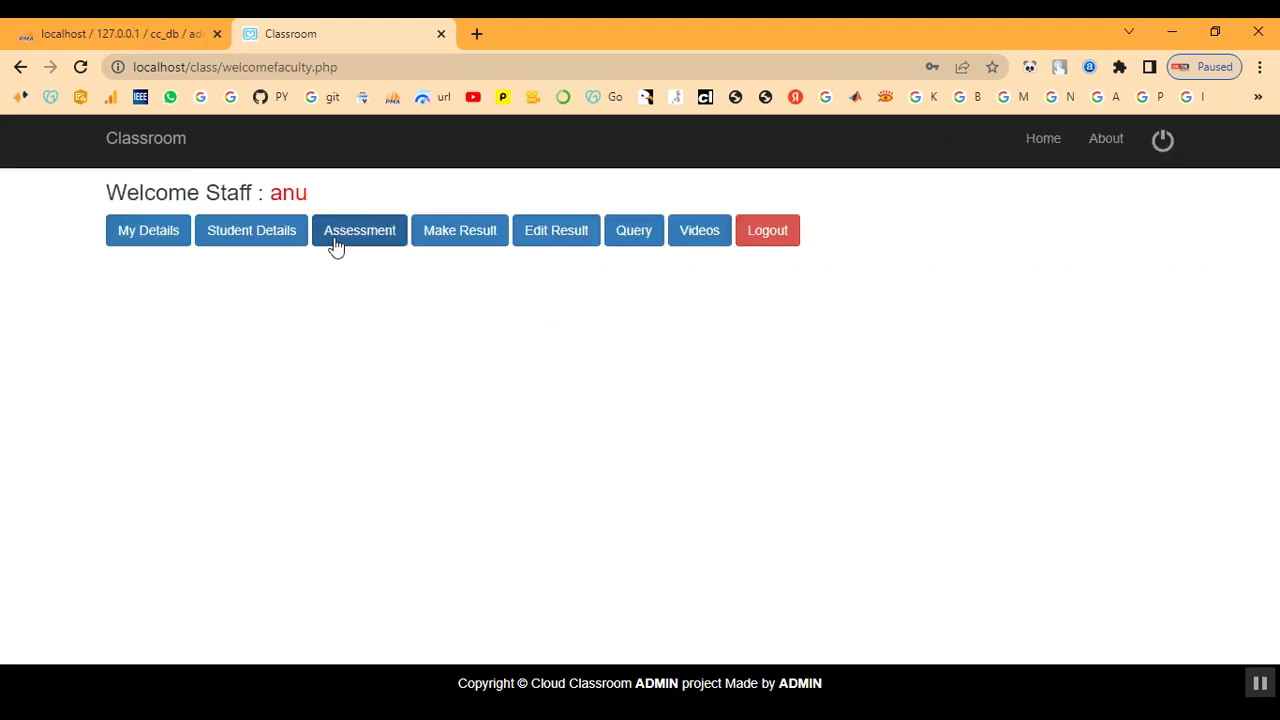
- Open the submitted assessments table under Make Result and locate exam 13
click(347, 236)
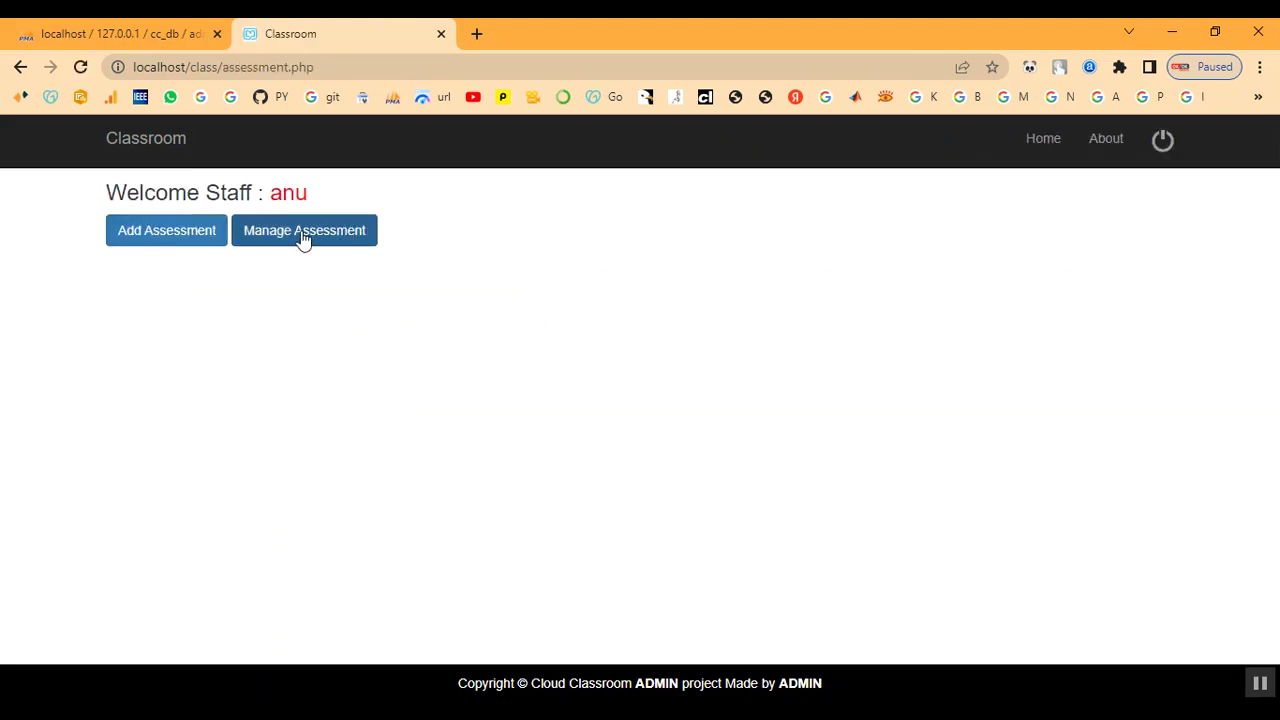
click(287, 197)
click(463, 244)
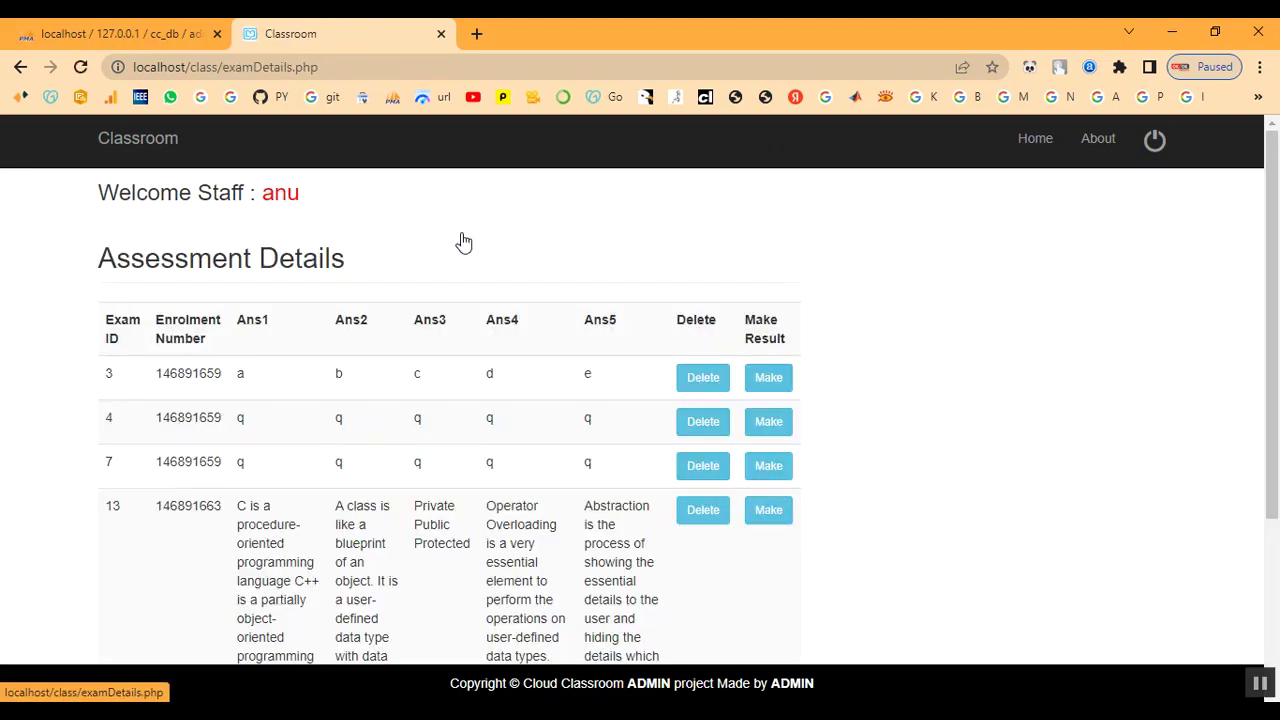
scroll(470, 440, down, 1)
scroll(470, 440, down, 2)
drag(156, 310, 777, 622)
click(740, 588)
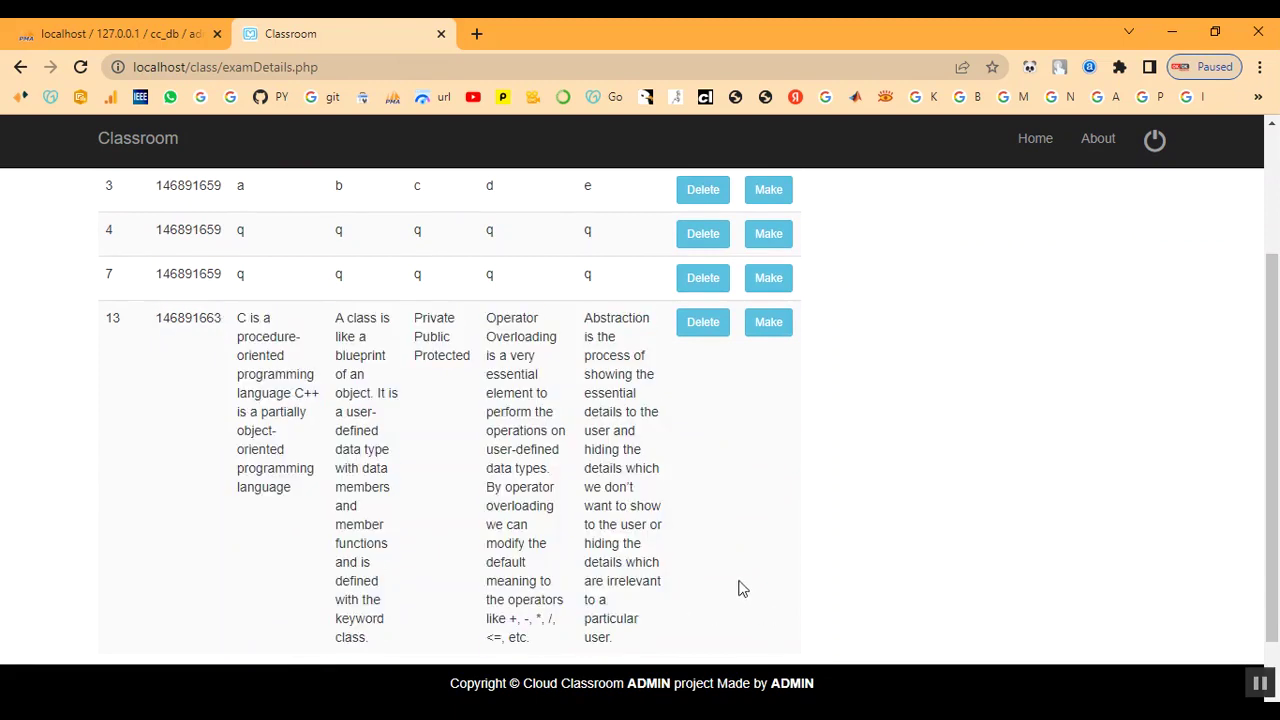
scroll(677, 552, down, 1)
scroll(677, 552, up, 3)
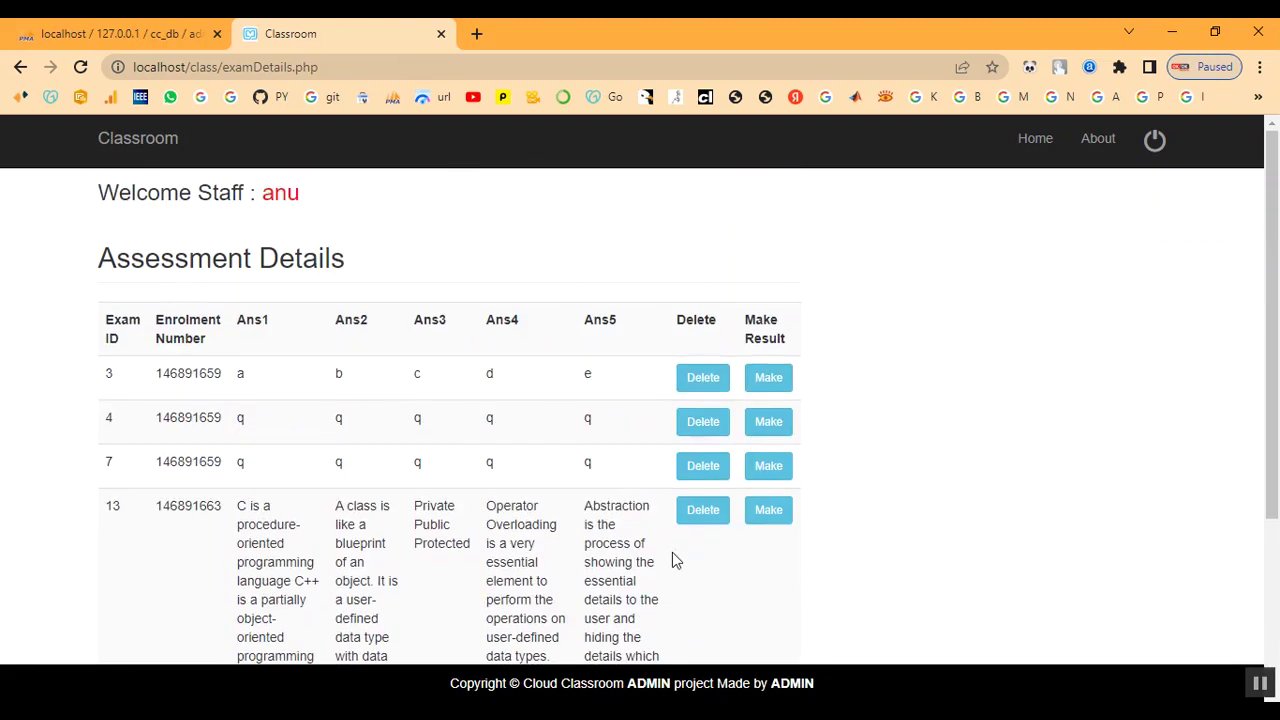
- Give exam 13 a Pass mark and save the result
click(760, 512)
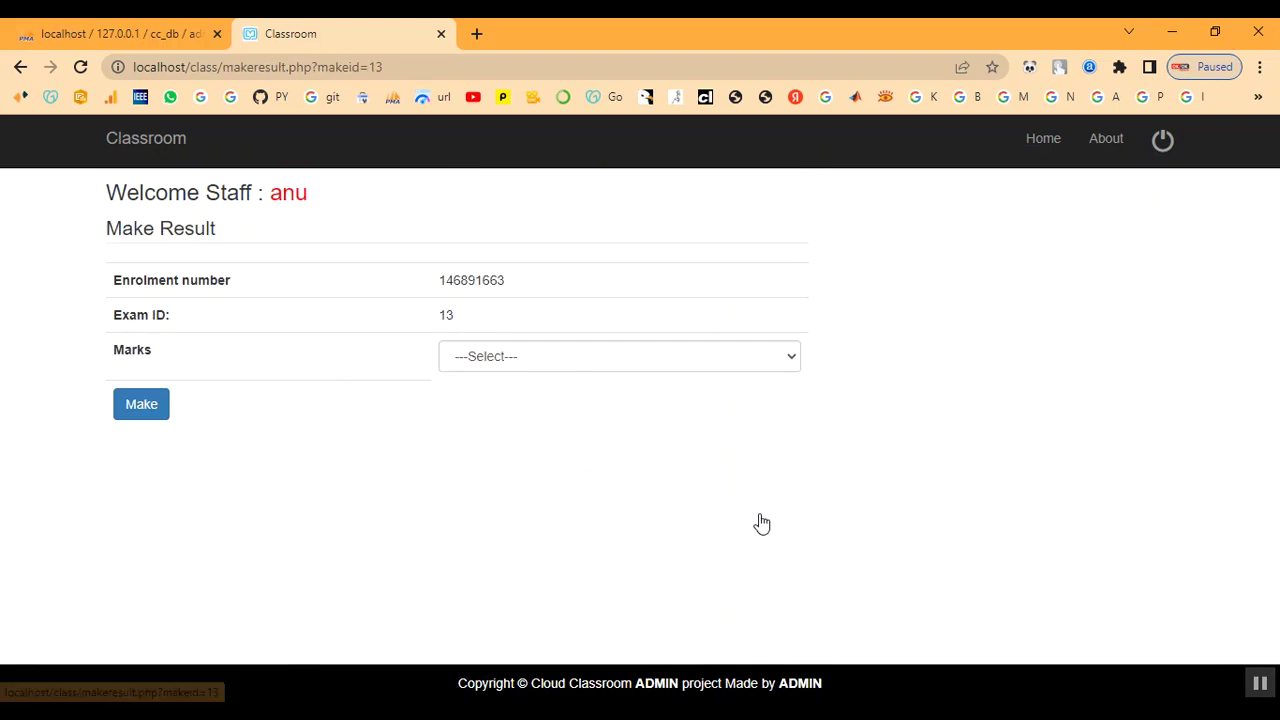
drag(424, 322, 480, 320)
click(482, 320)
click(498, 366)
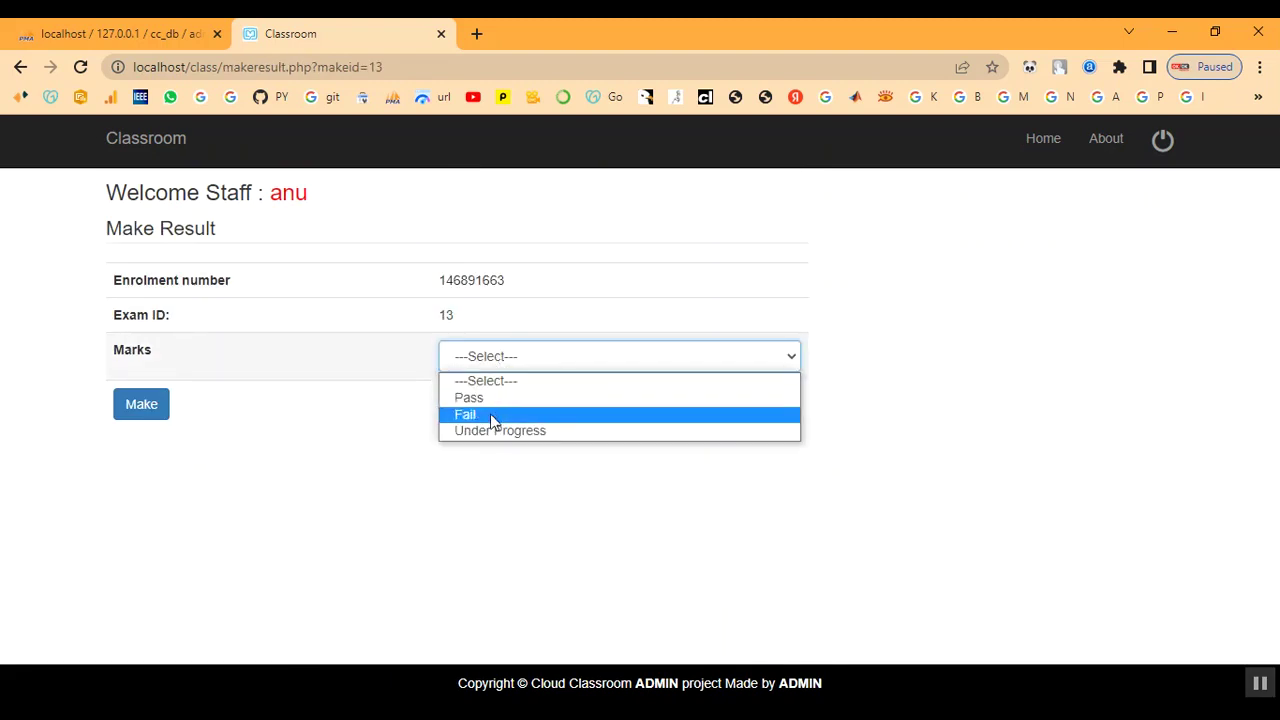
click(490, 405)
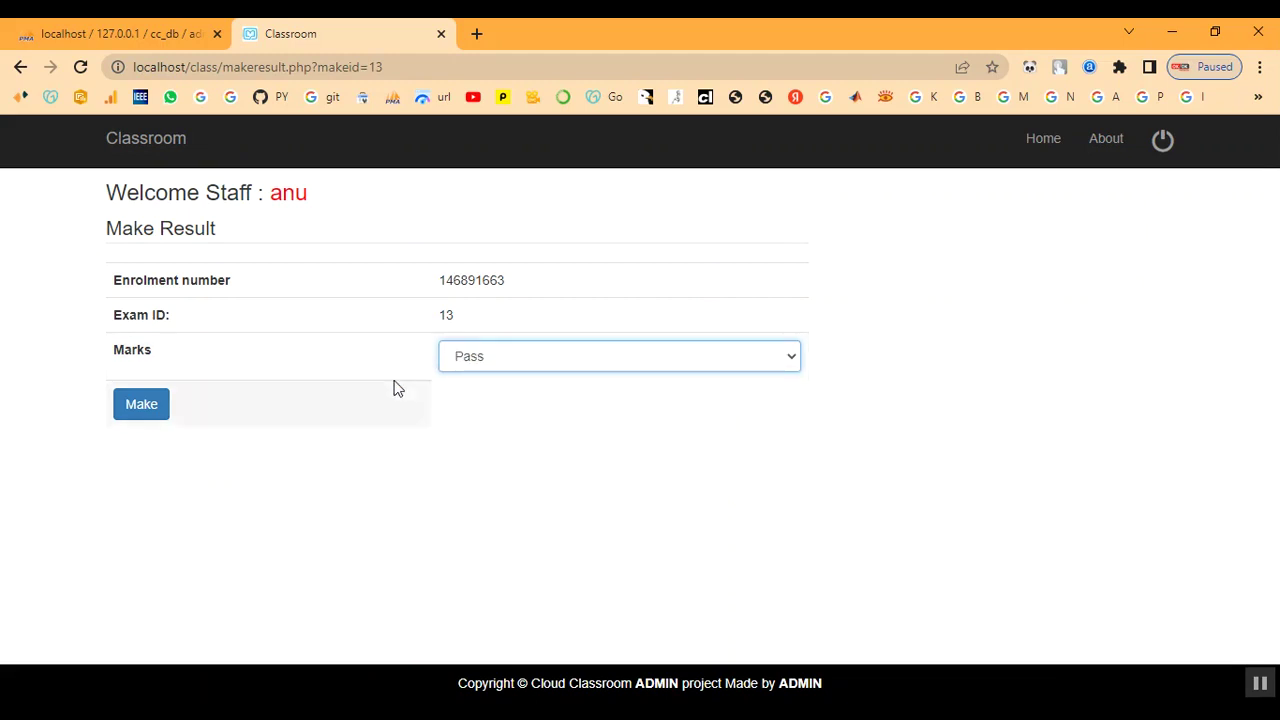
click(157, 411)
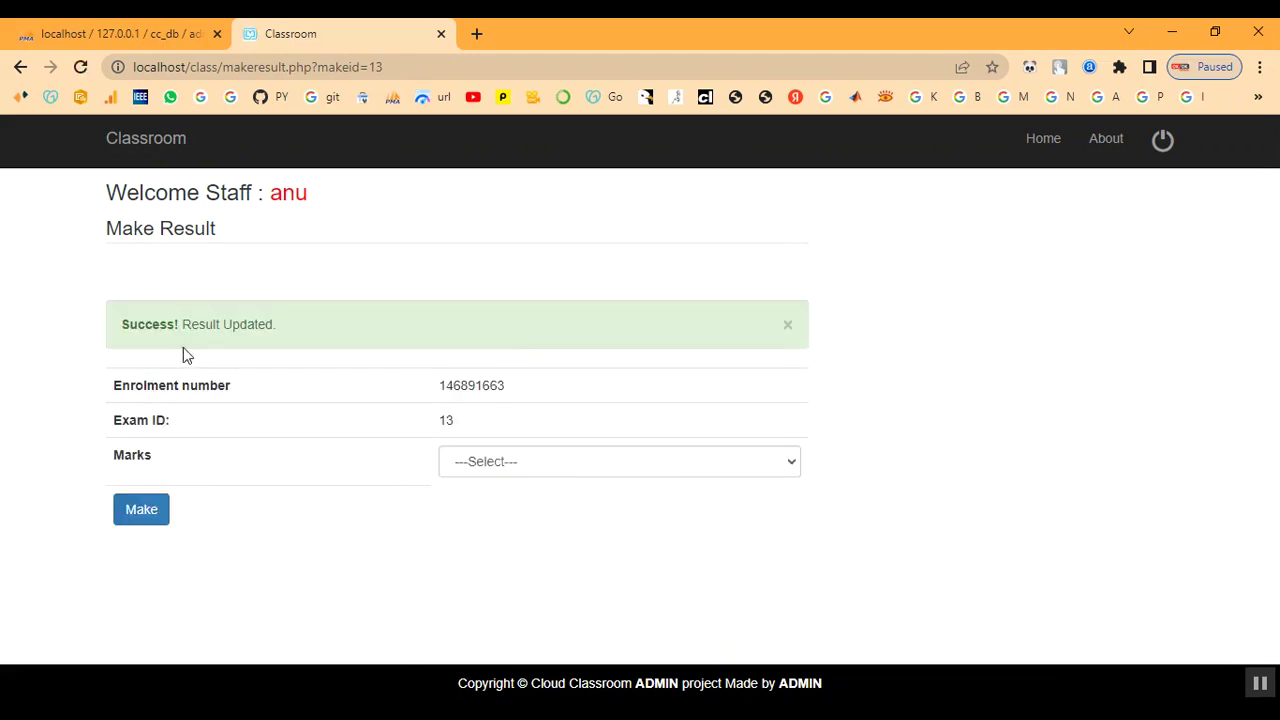
drag(132, 322, 337, 266)
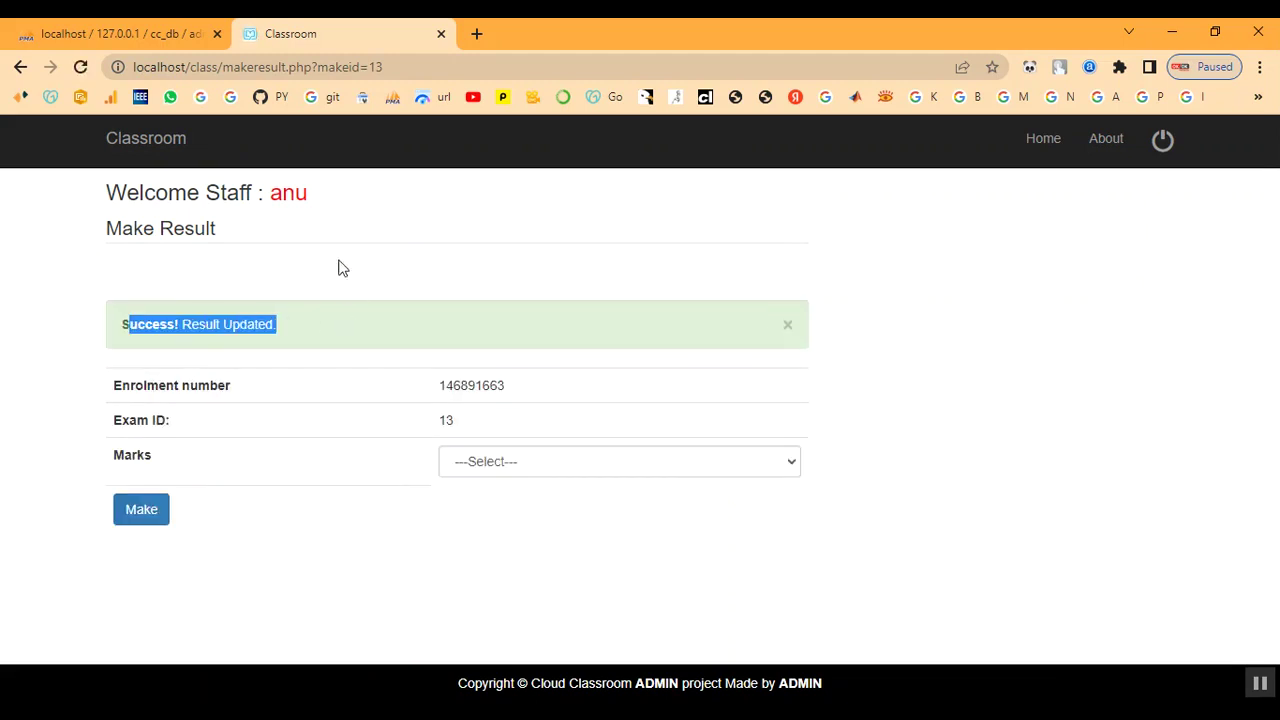
- Review the submitted assessments table again, then log out of the staff account
click(277, 206)
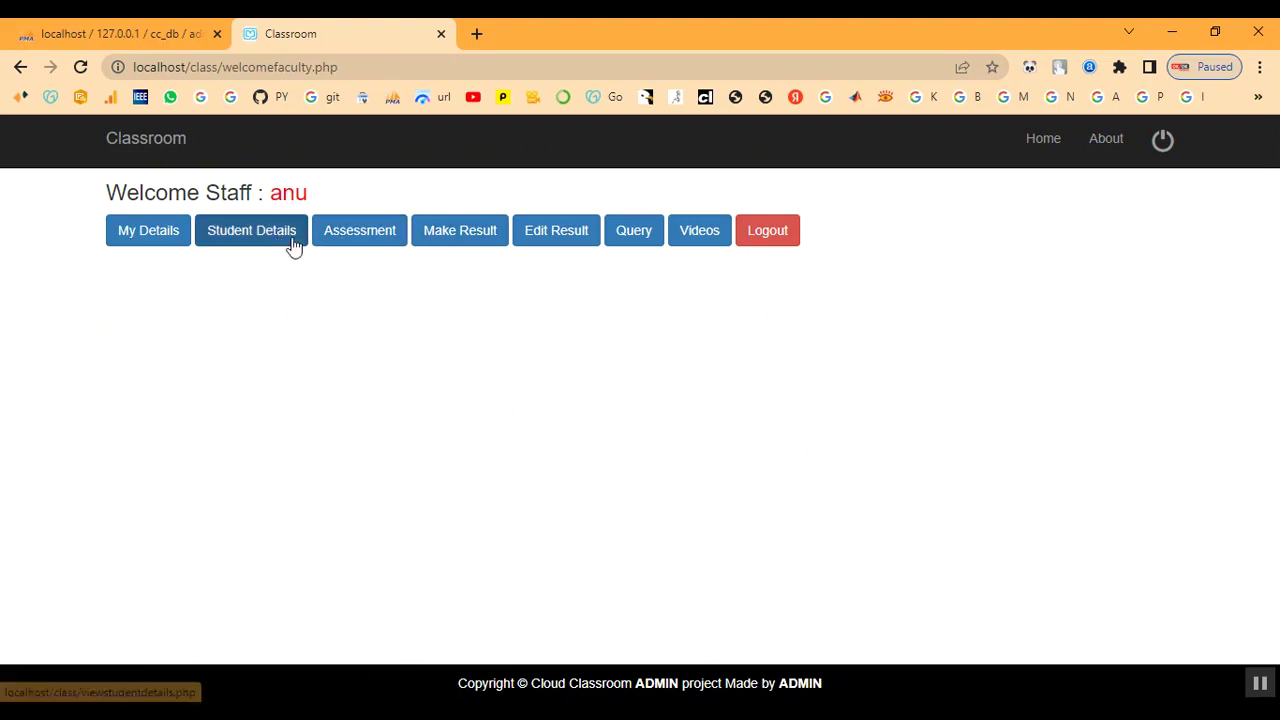
click(448, 230)
scroll(505, 440, down, 3)
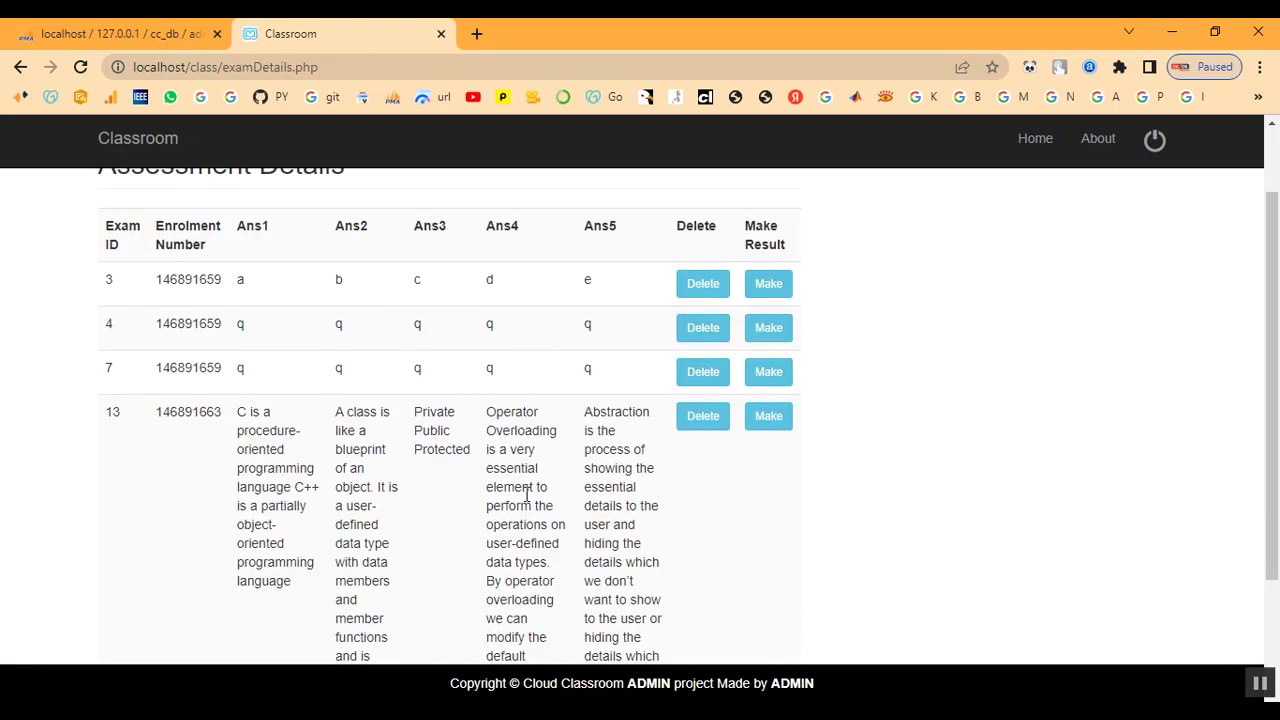
scroll(500, 500, up, 3)
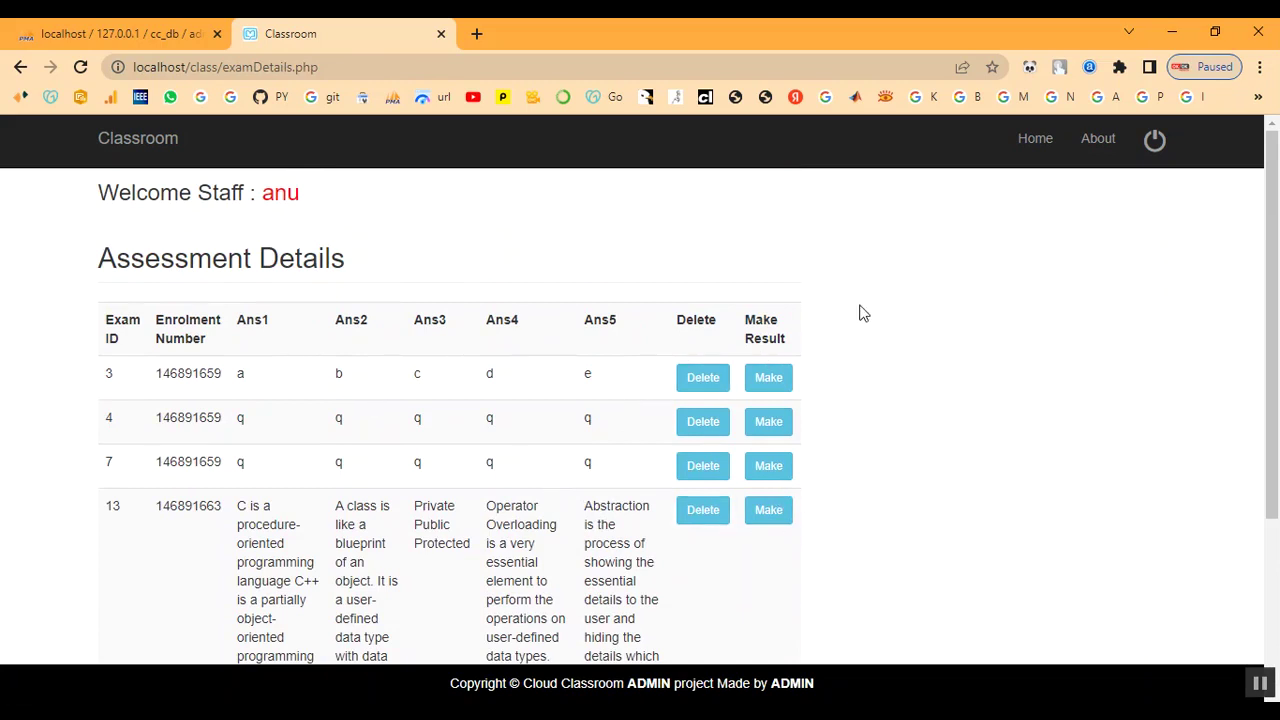
click(1148, 145)
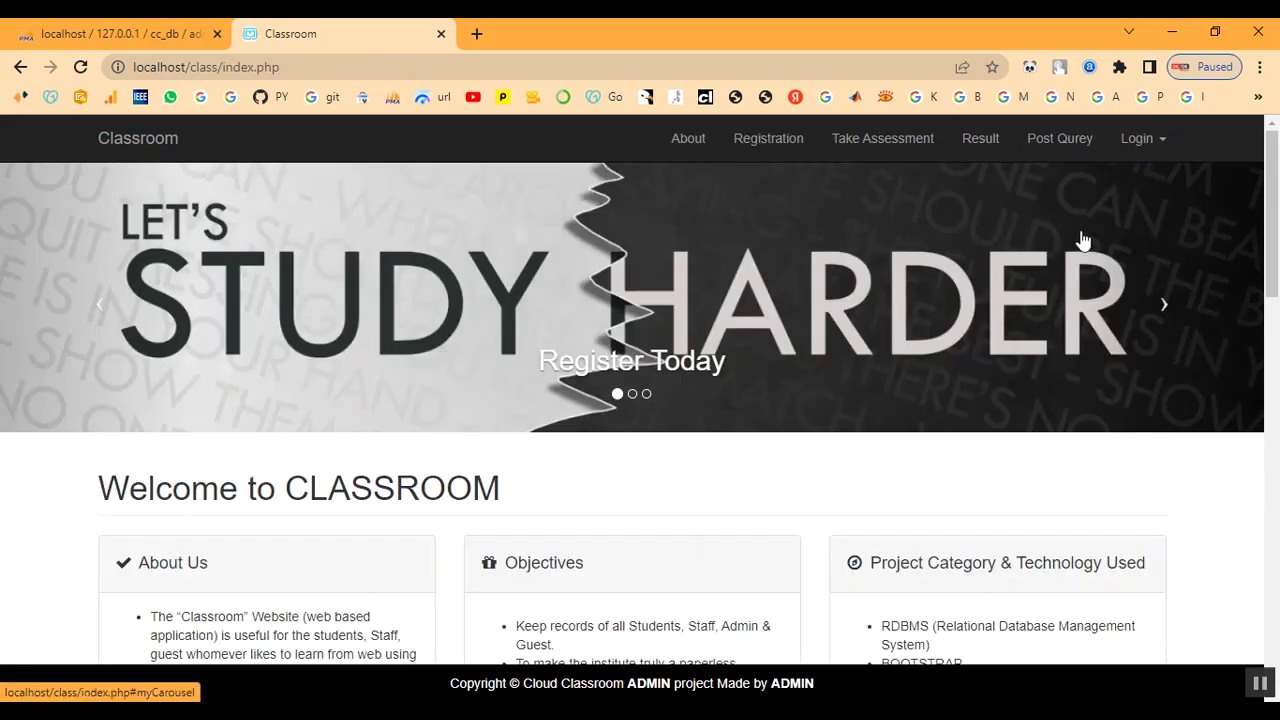
- Sign in through Student Login with the student's e-mail and password
click(1133, 147)
click(1090, 181)
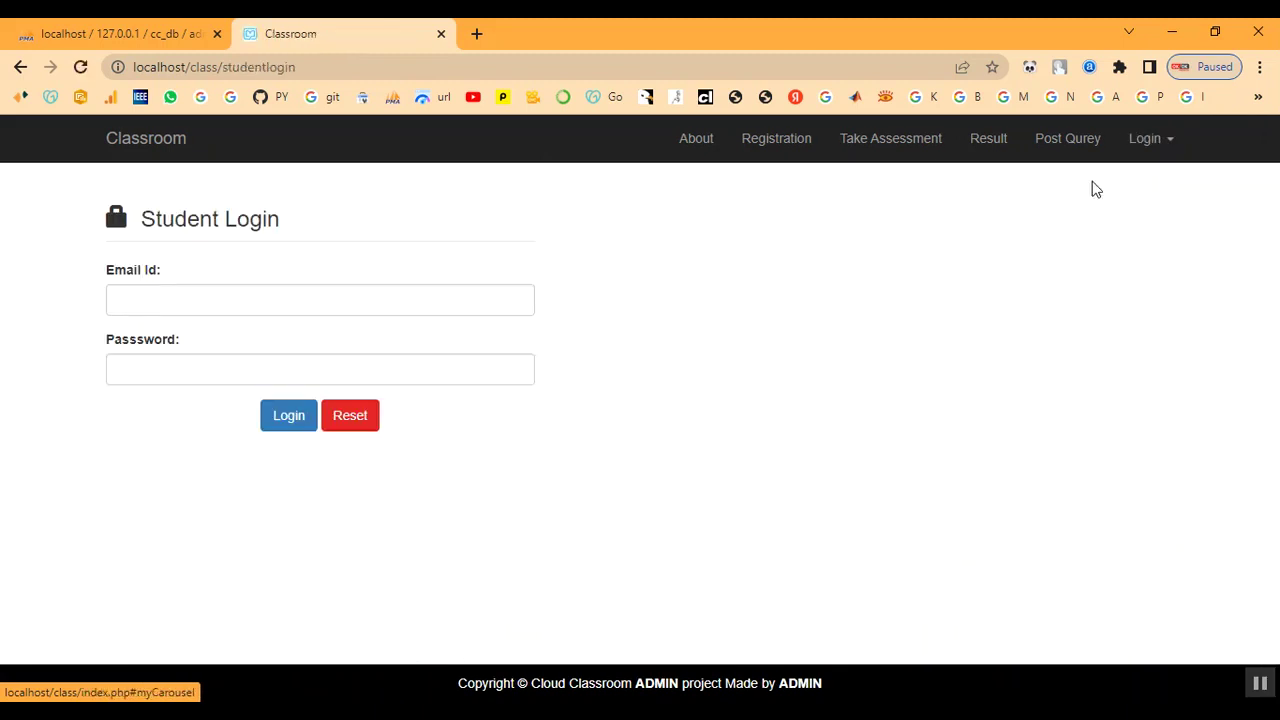
click(128, 300)
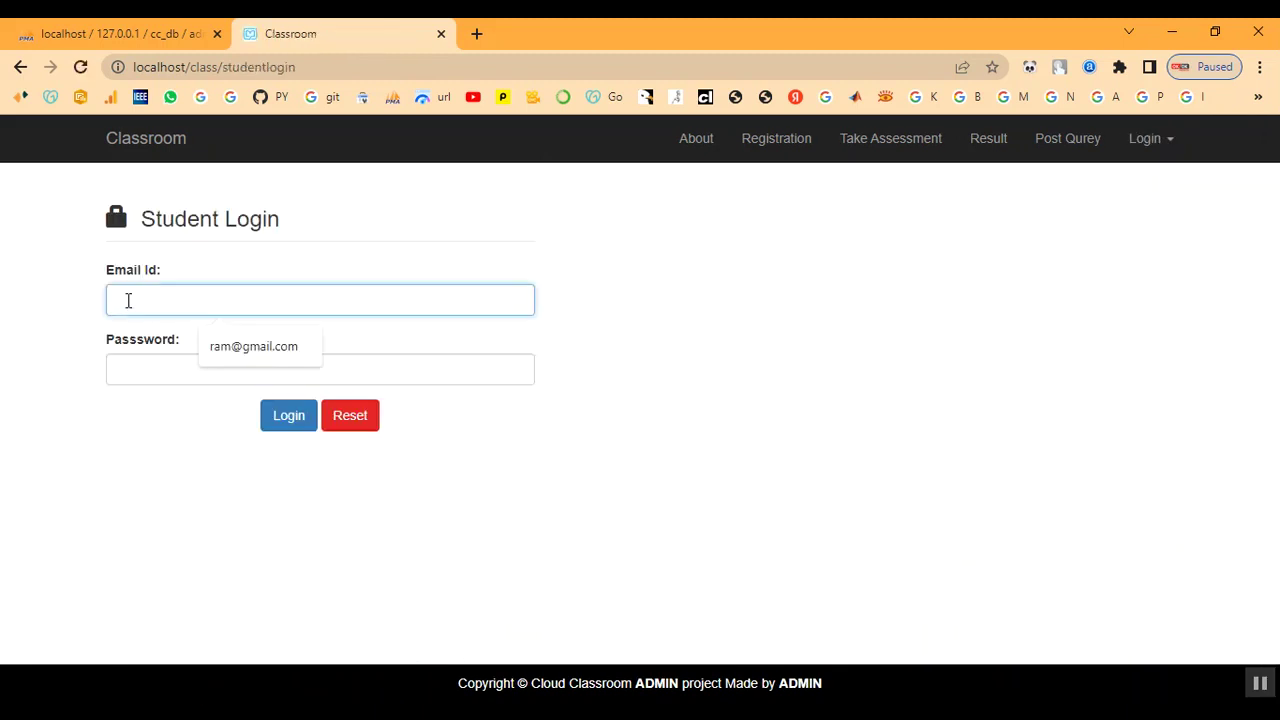
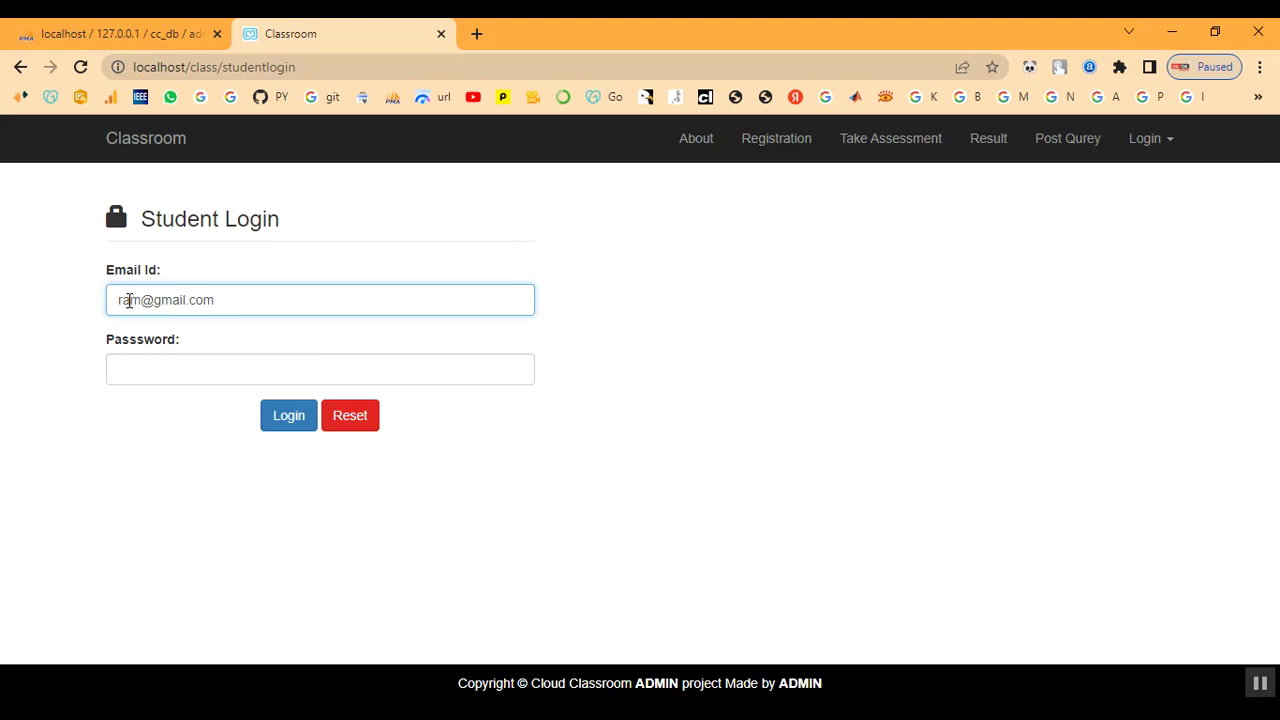
key(Return)
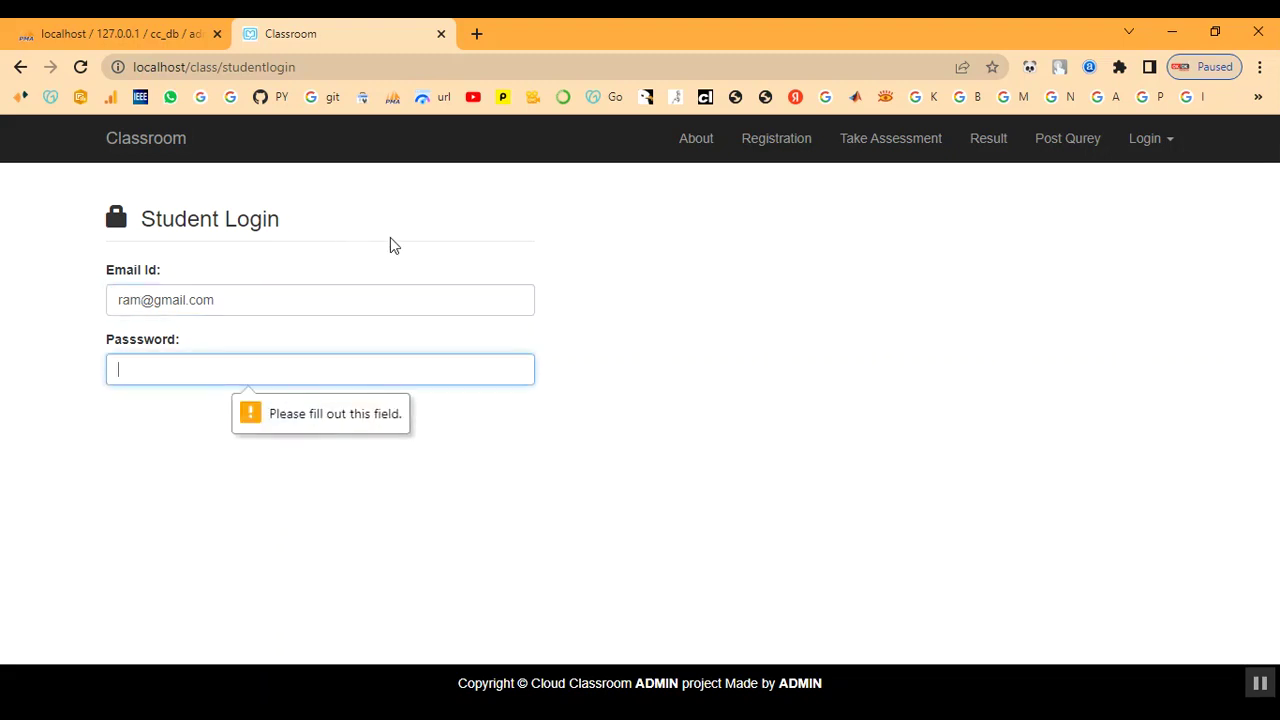
text(1)
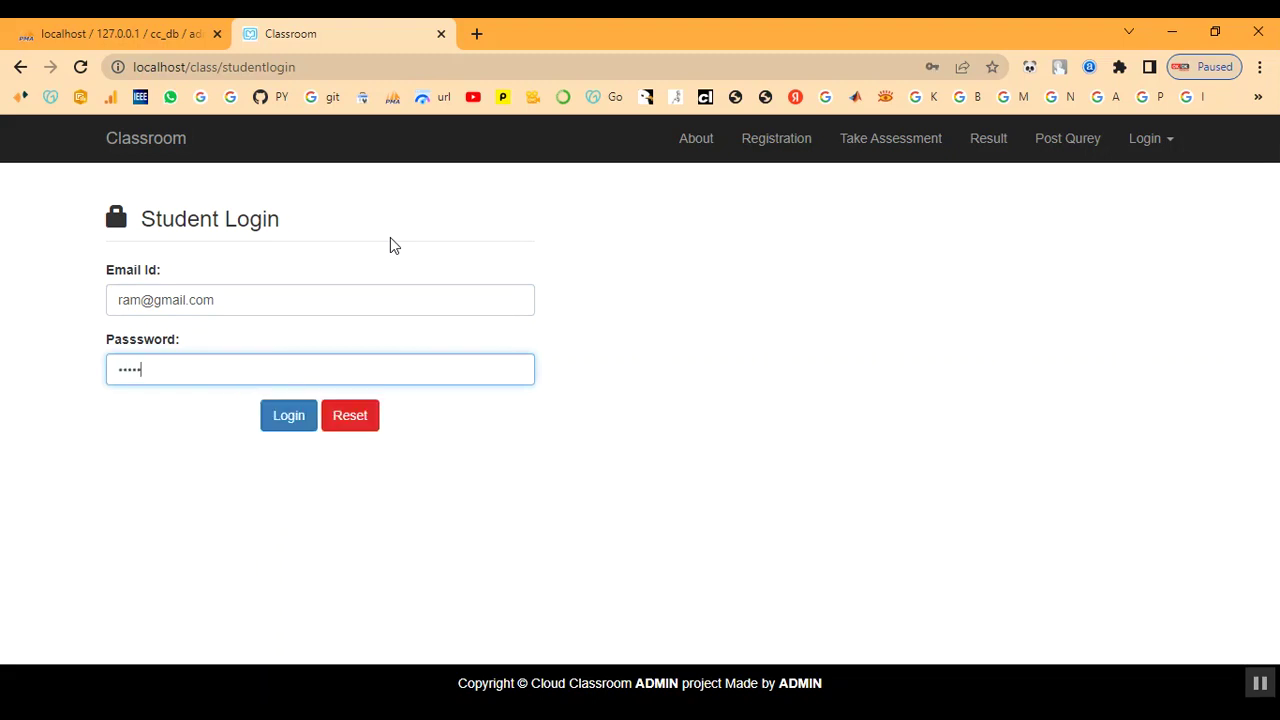
click(306, 420)
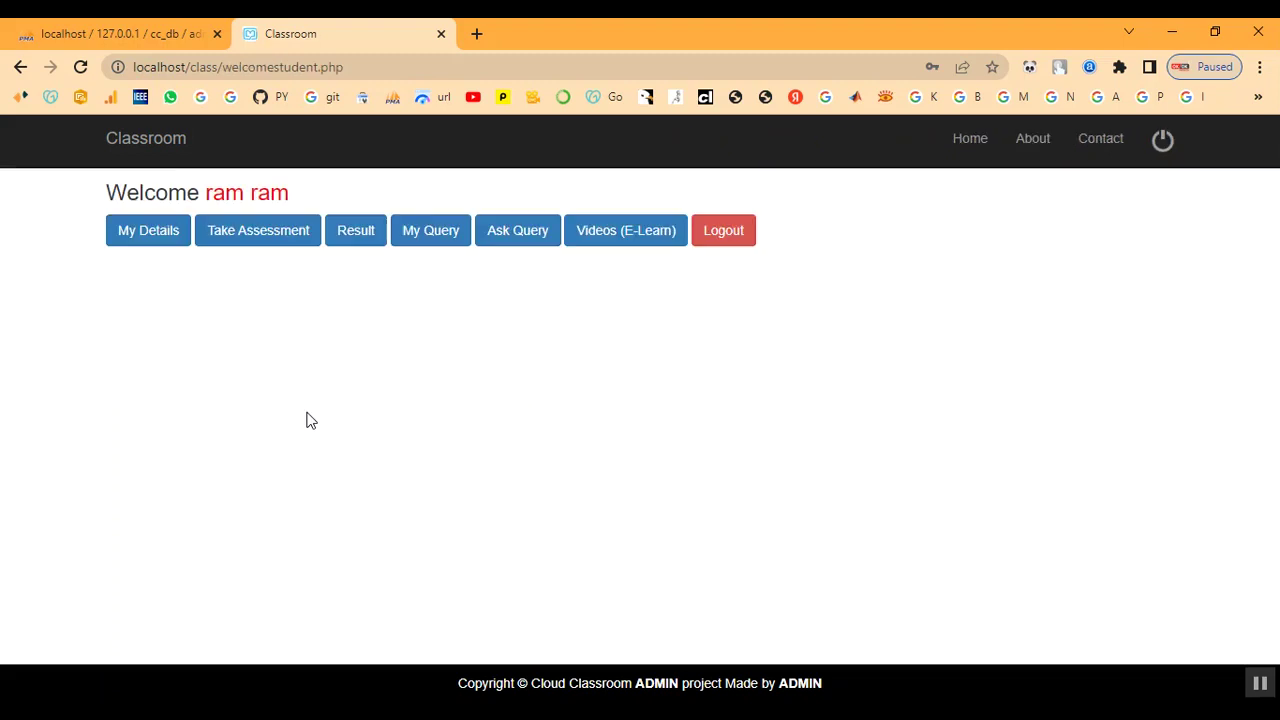
- View the Result page showing result 2383 marked Pass, then return home
click(366, 232)
drag(111, 358, 177, 366)
click(312, 351)
double_click(312, 351)
drag(315, 354, 470, 383)
drag(672, 354, 778, 357)
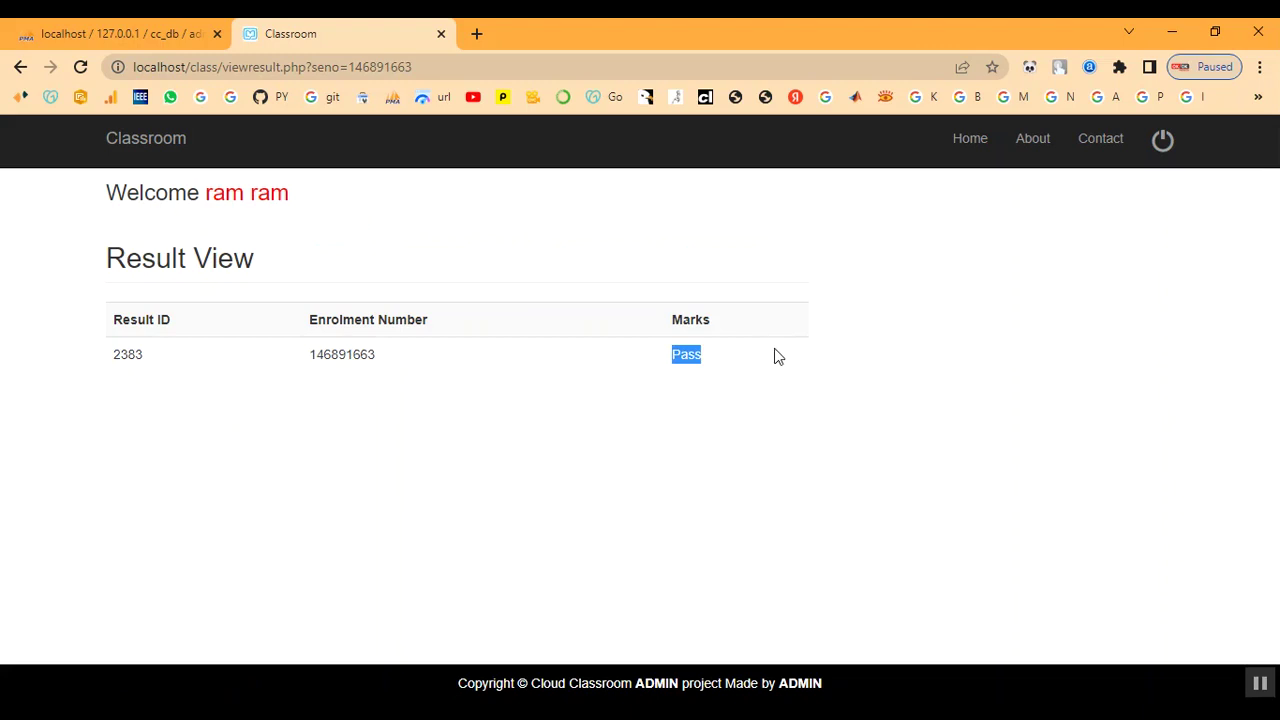
click(258, 197)
- Check My Query, then write 'Can I do MCA after BSC' in the Ask Query form
click(418, 246)
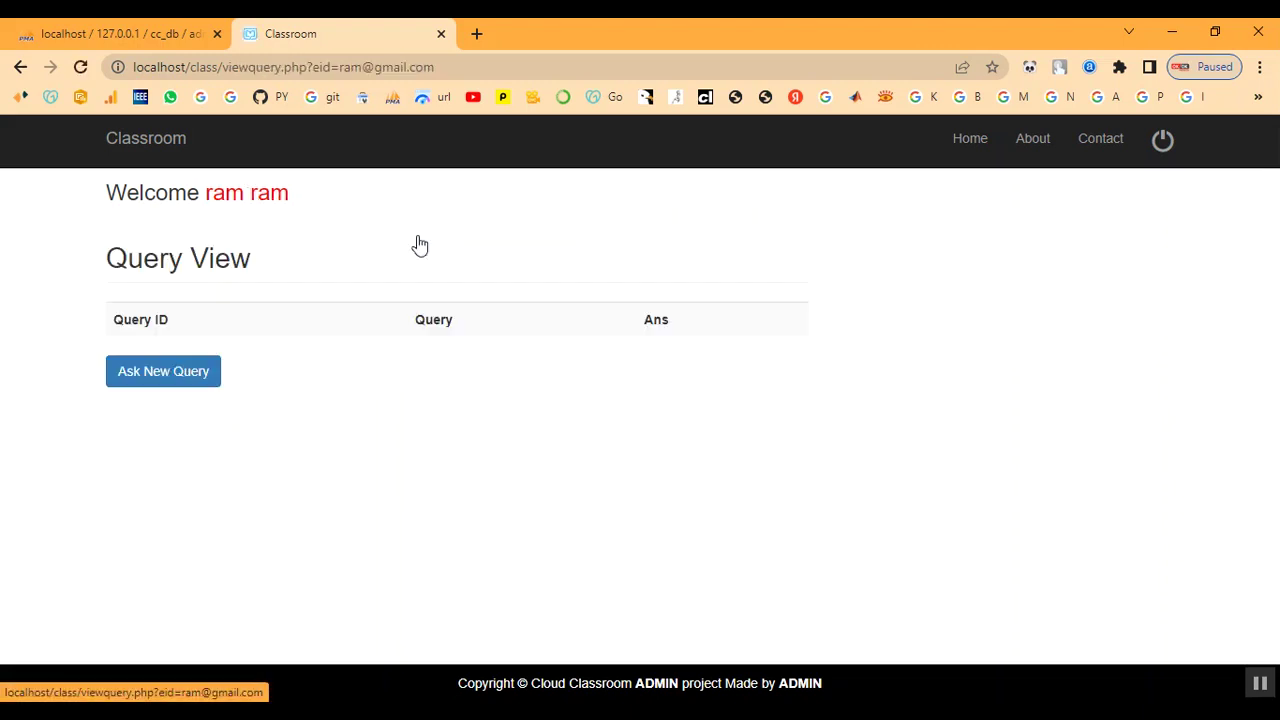
click(244, 200)
click(520, 232)
click(199, 408)
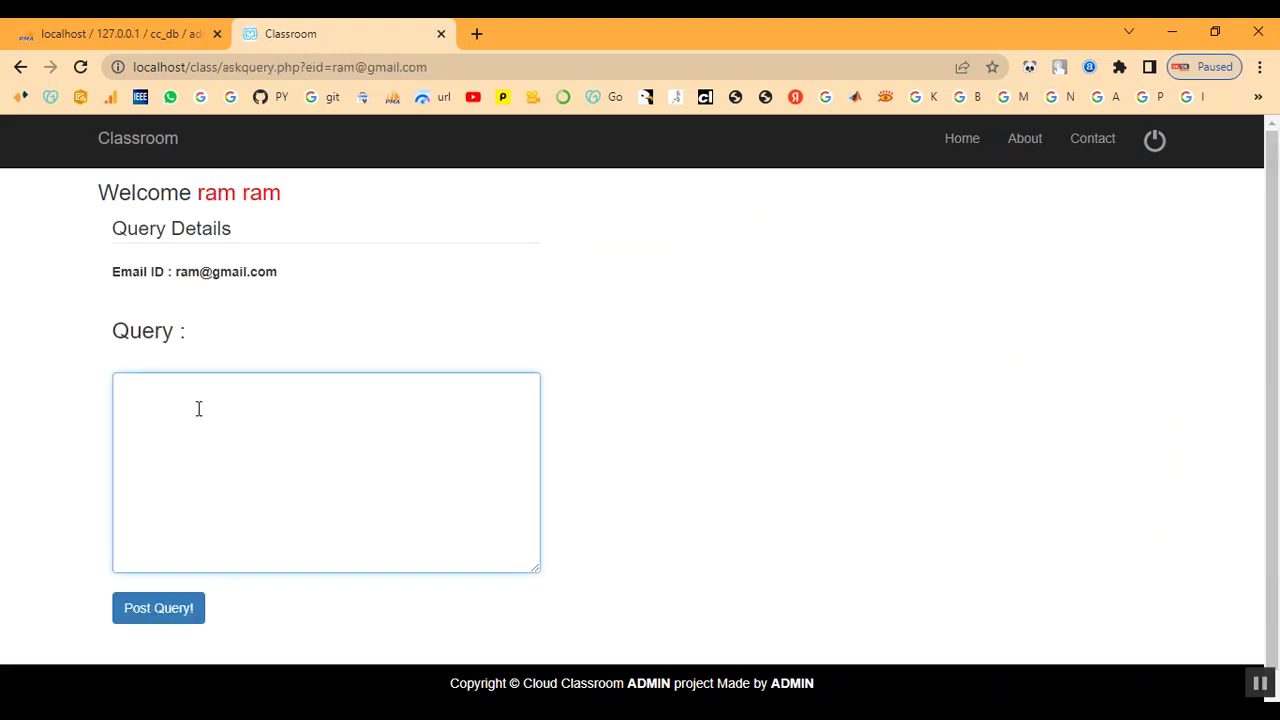
text(o MCA after BSC)
- Post the query, check the reference number confirmation, and return to the student home page
click(177, 622)
scroll(246, 537, down, 2)
drag(94, 567, 490, 572)
click(521, 570)
scroll(525, 567, up, 3)
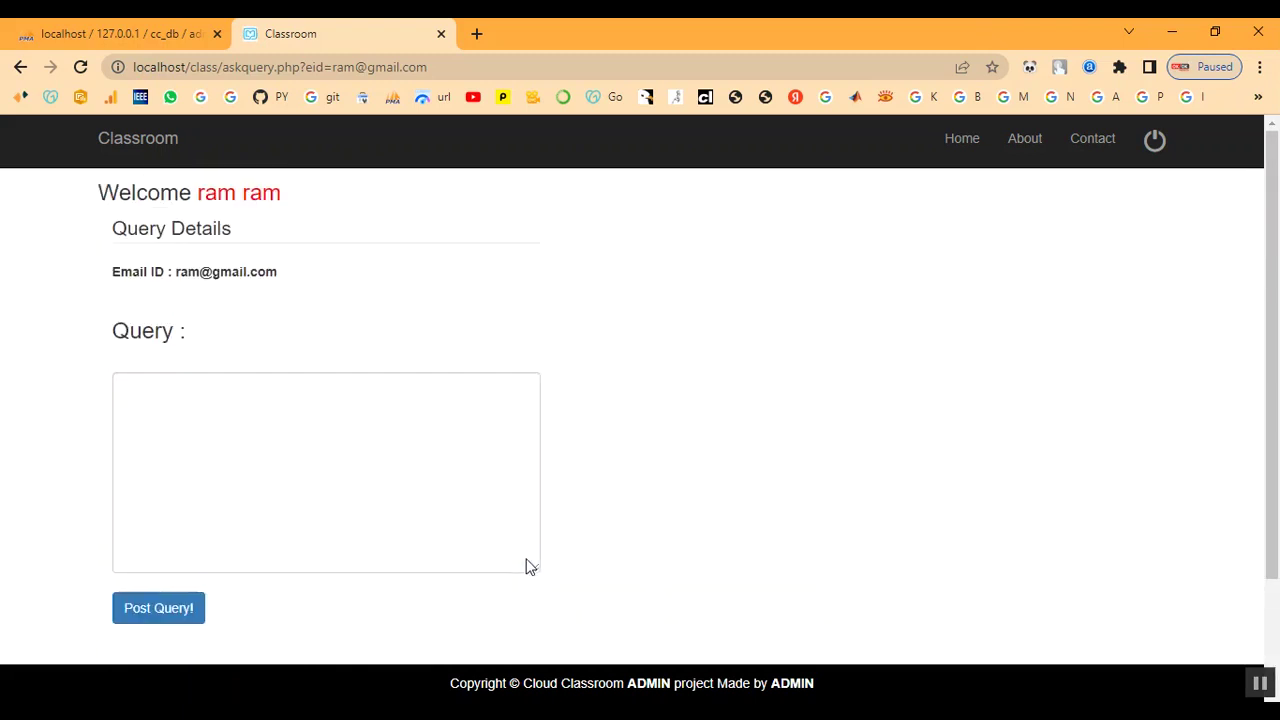
click(263, 207)
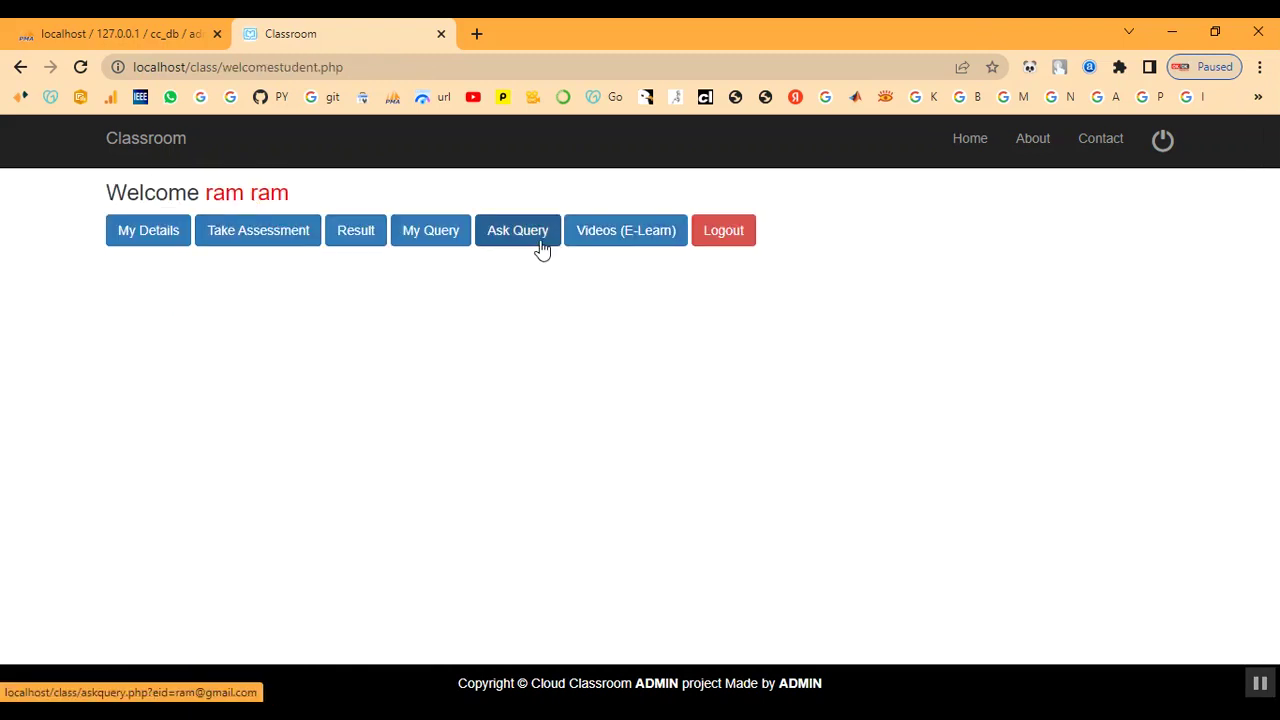
- Browse the e-learning videos list and return to the student home page
click(645, 248)
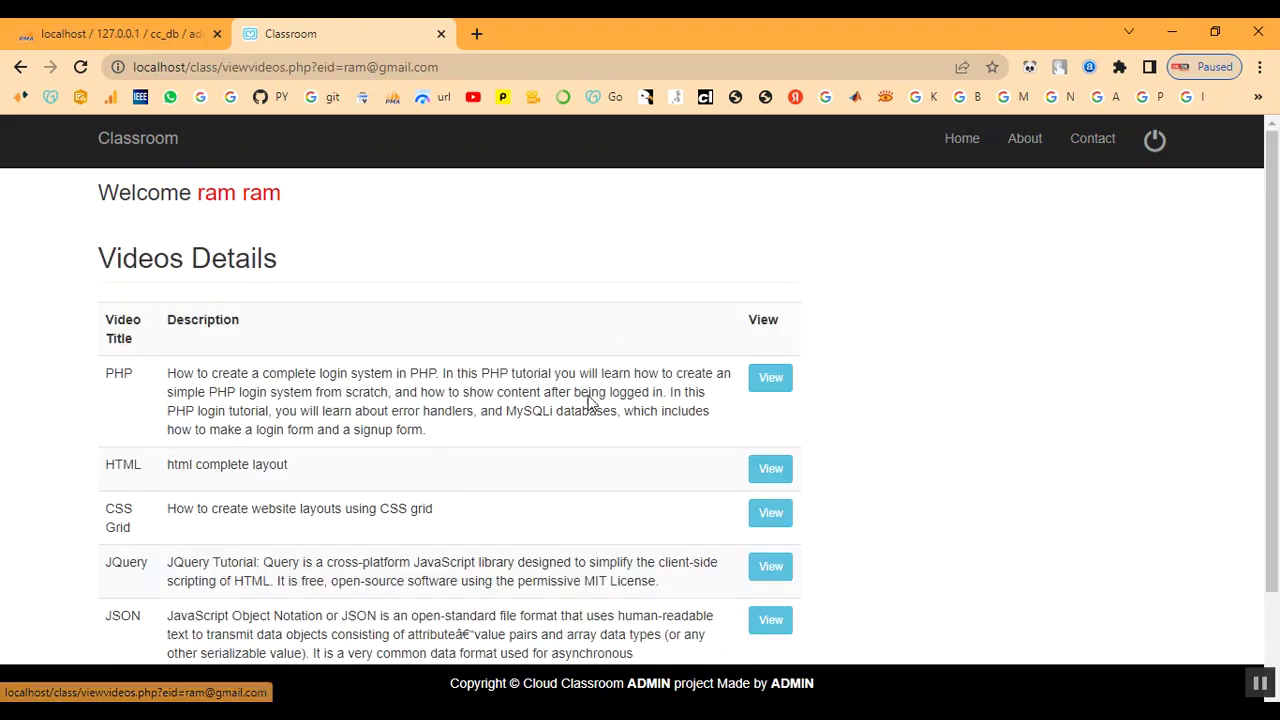
scroll(457, 491, down, 2)
scroll(214, 434, up, 2)
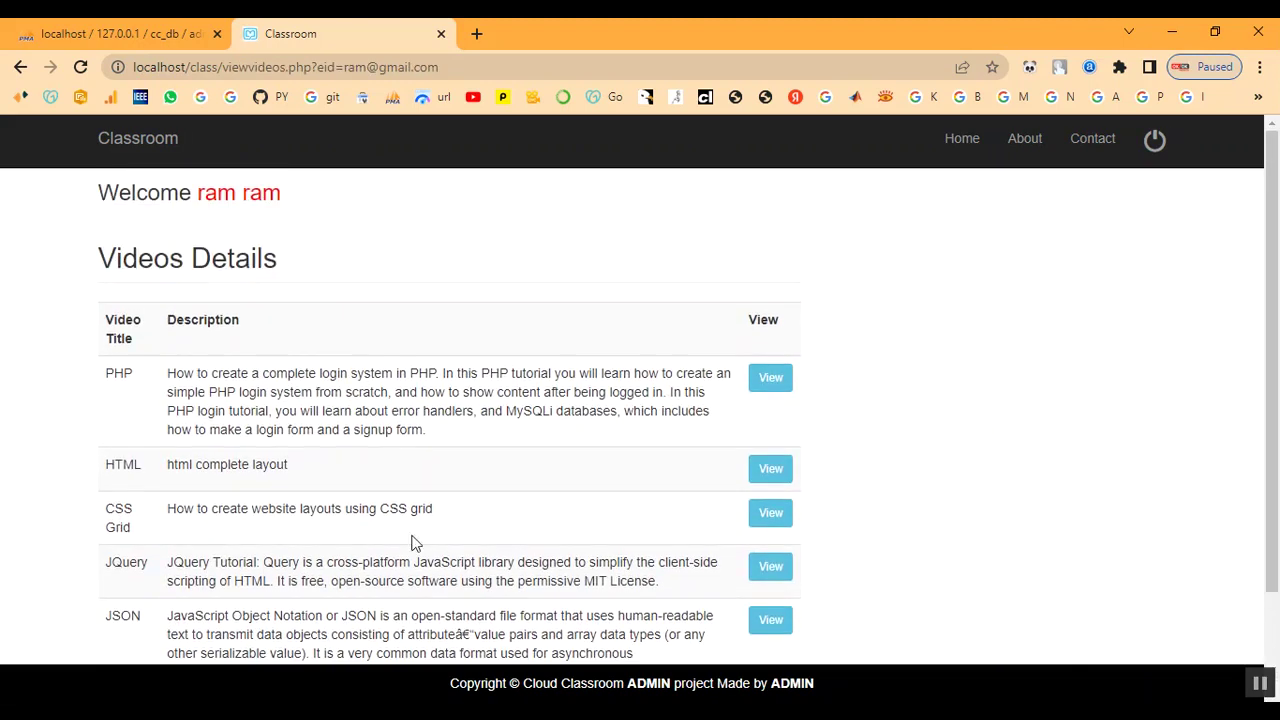
click(220, 209)
- Log out of the student account and sign in via Staff Login with the staff ID and password
click(738, 248)
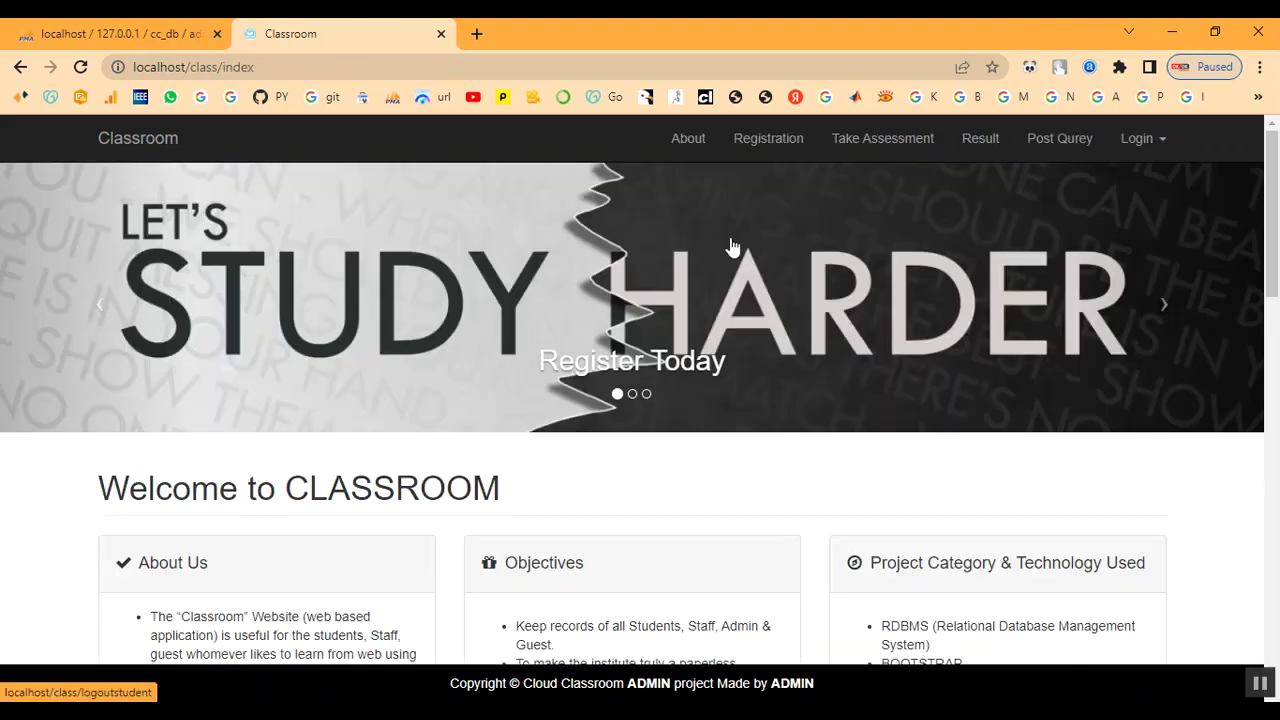
click(1136, 143)
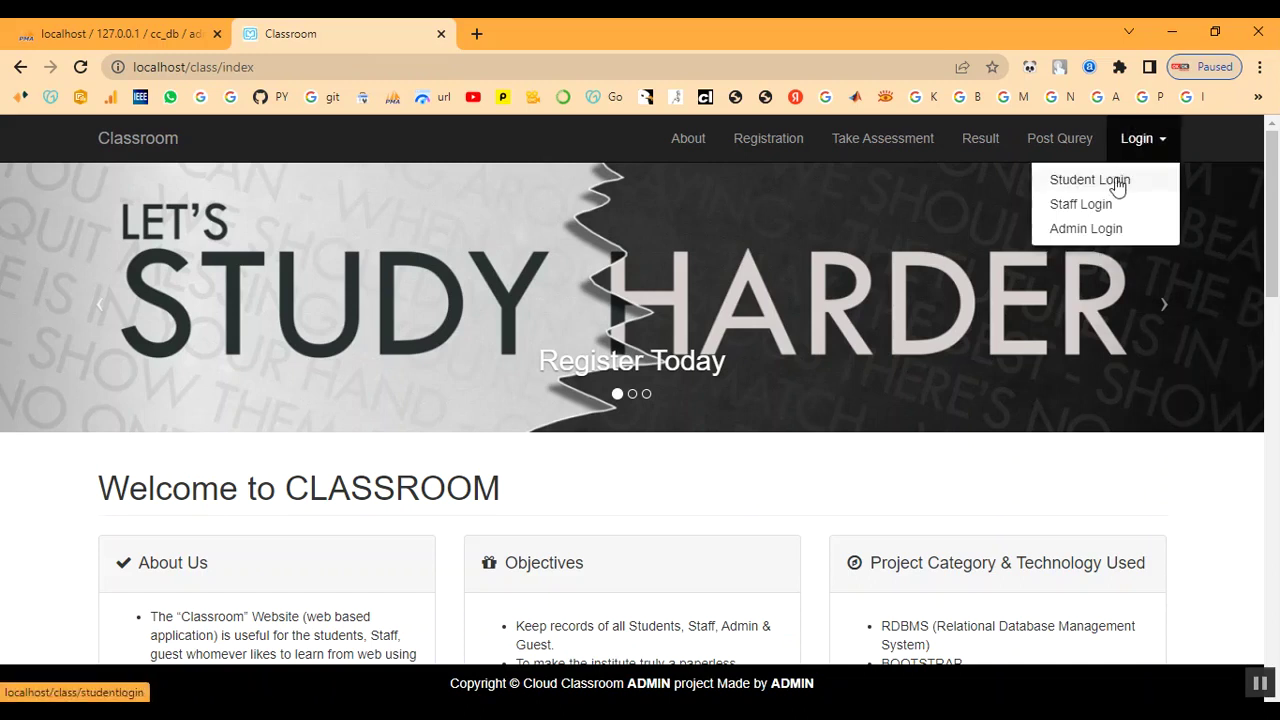
click(1097, 206)
click(244, 302)
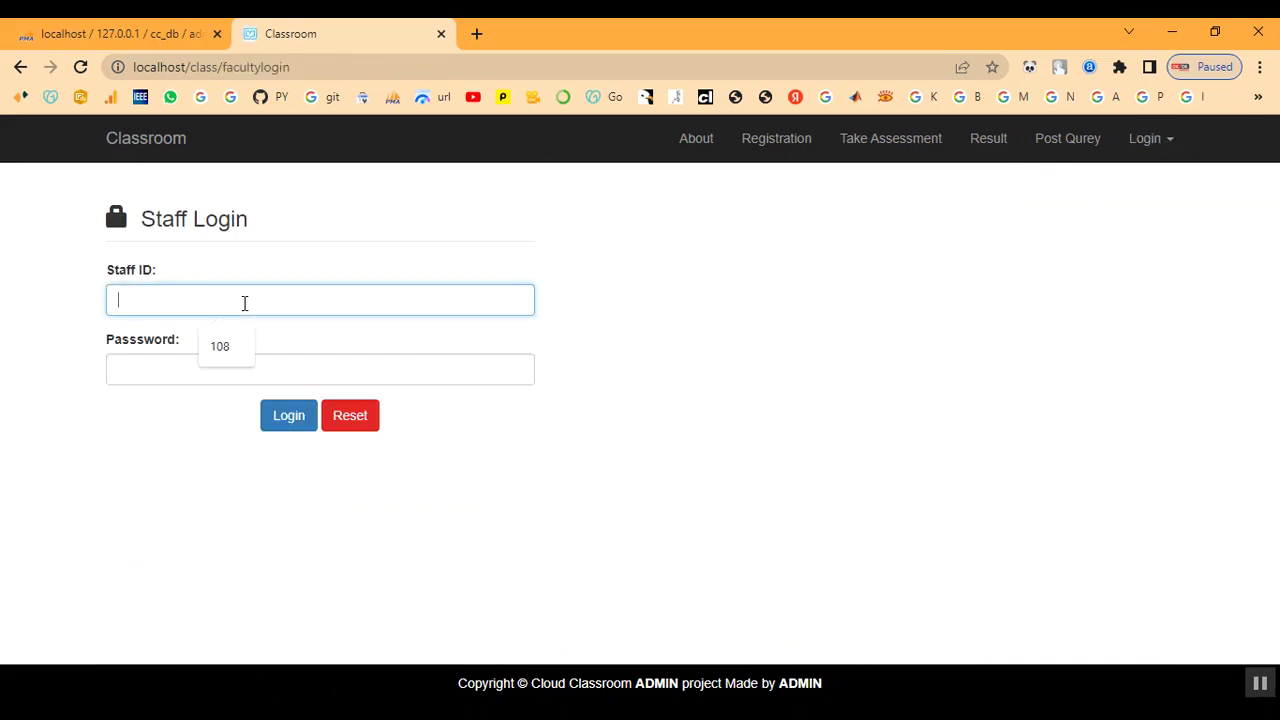
key(Tab)
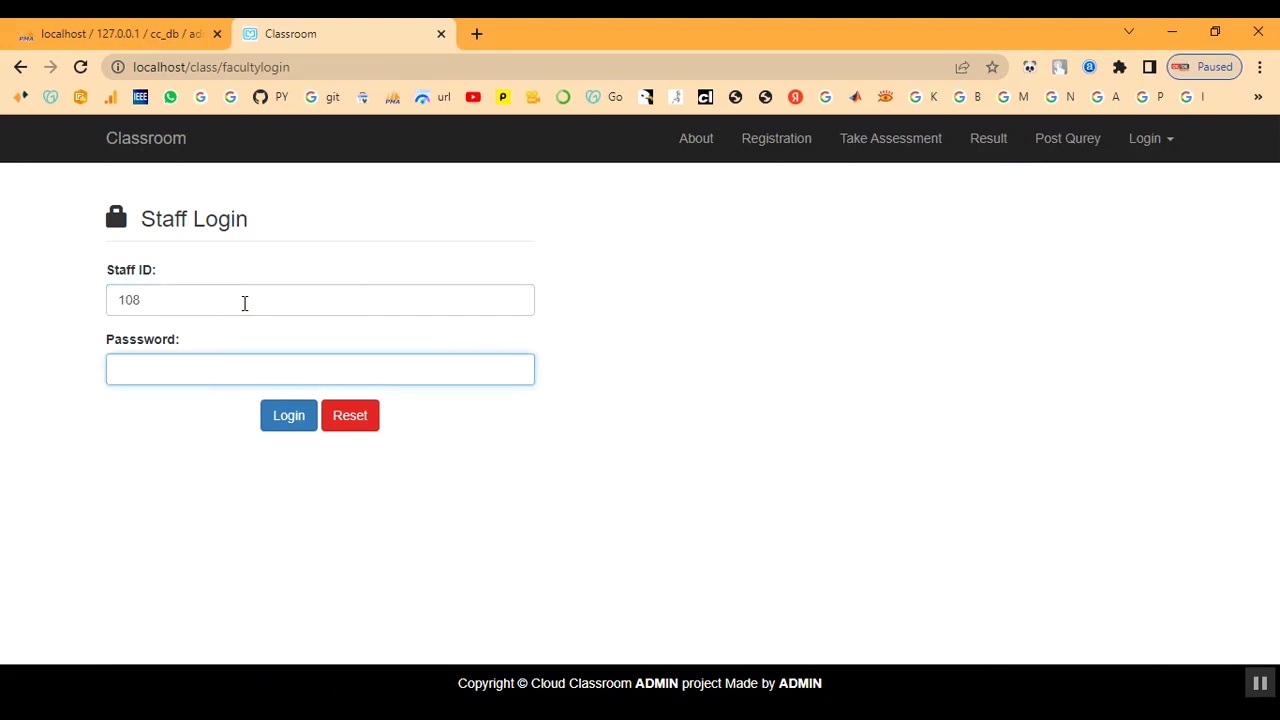
text(1)
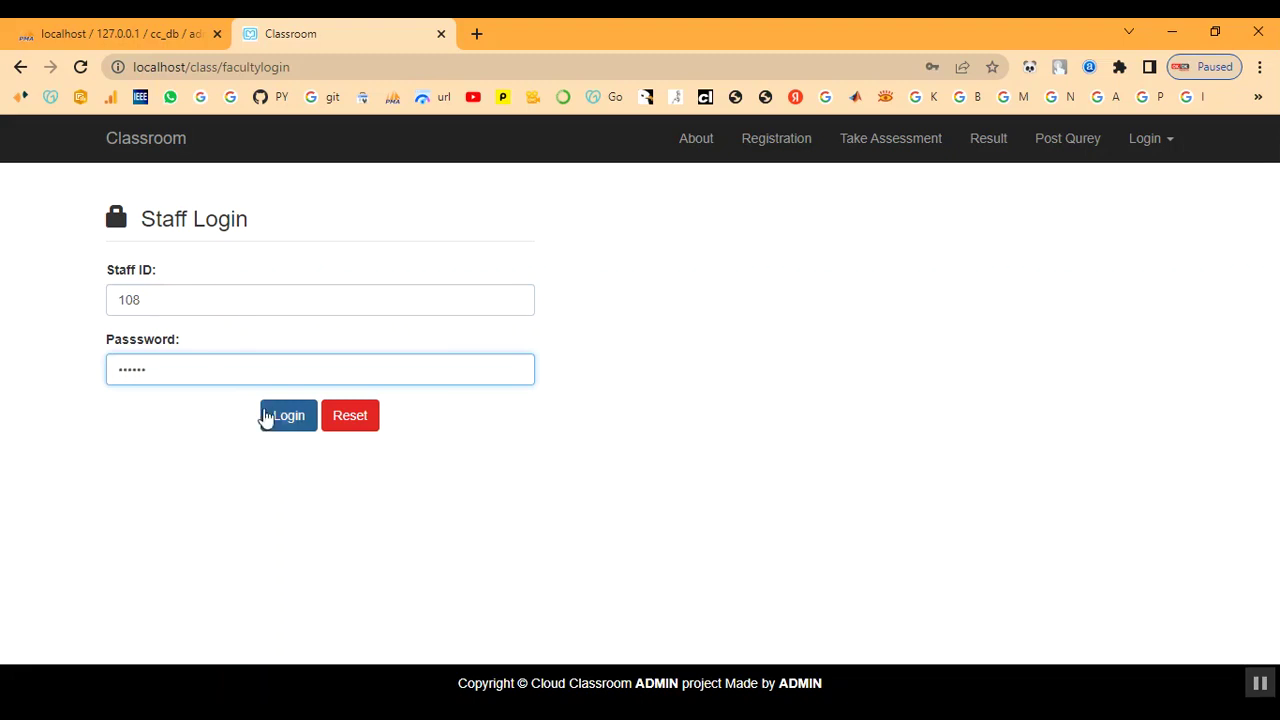
click(262, 415)
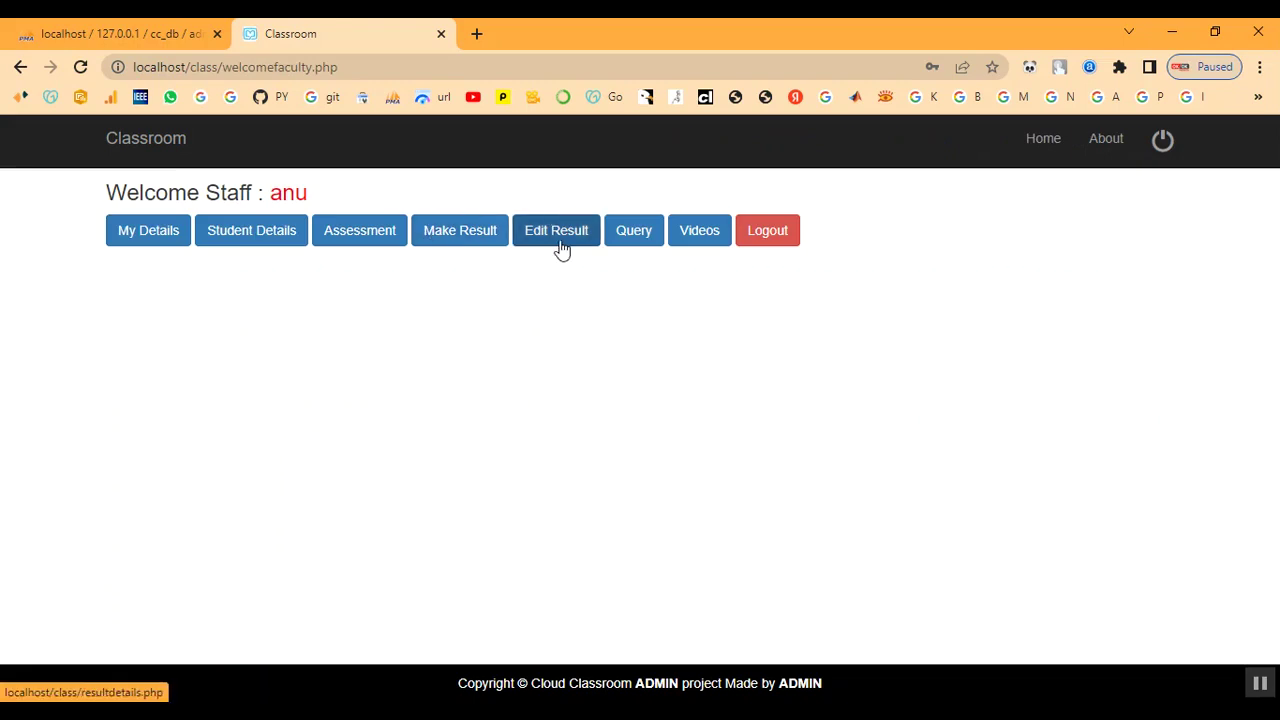
- Answer query 15 with 'YES You Can' through its Edit form and return to the staff dashboard
click(634, 241)
scroll(563, 494, down, 5)
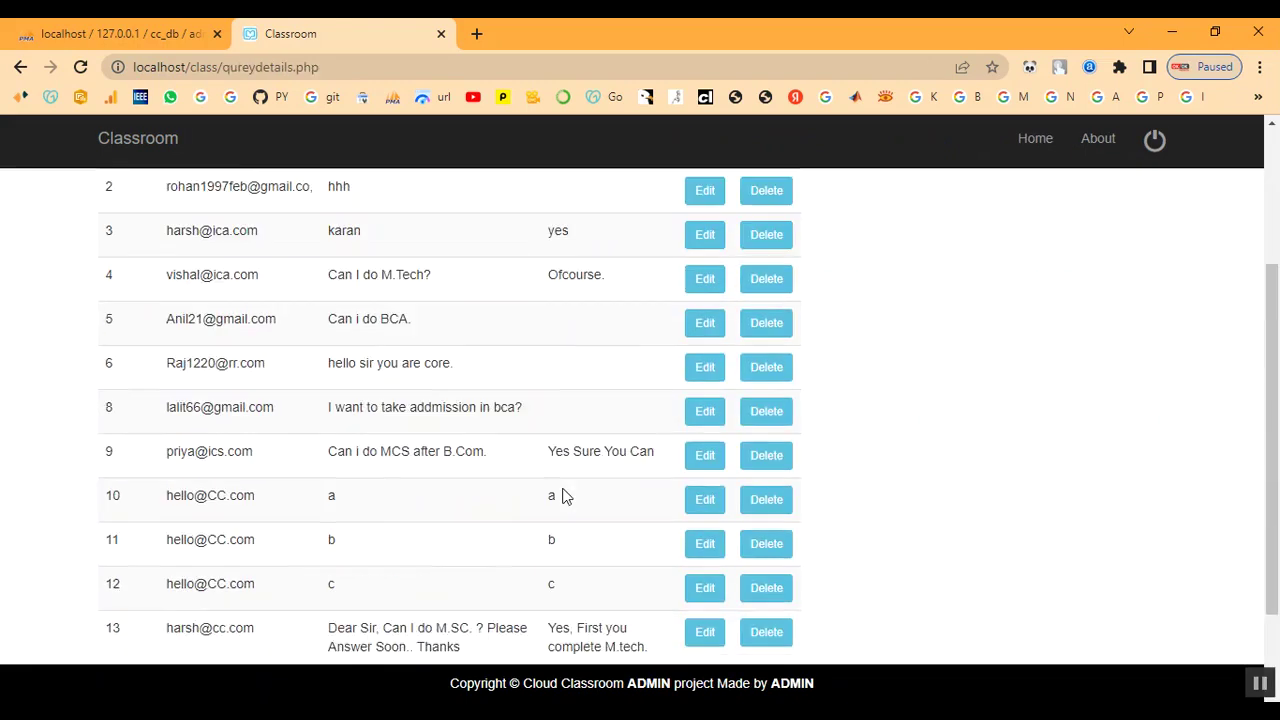
drag(160, 566, 505, 564)
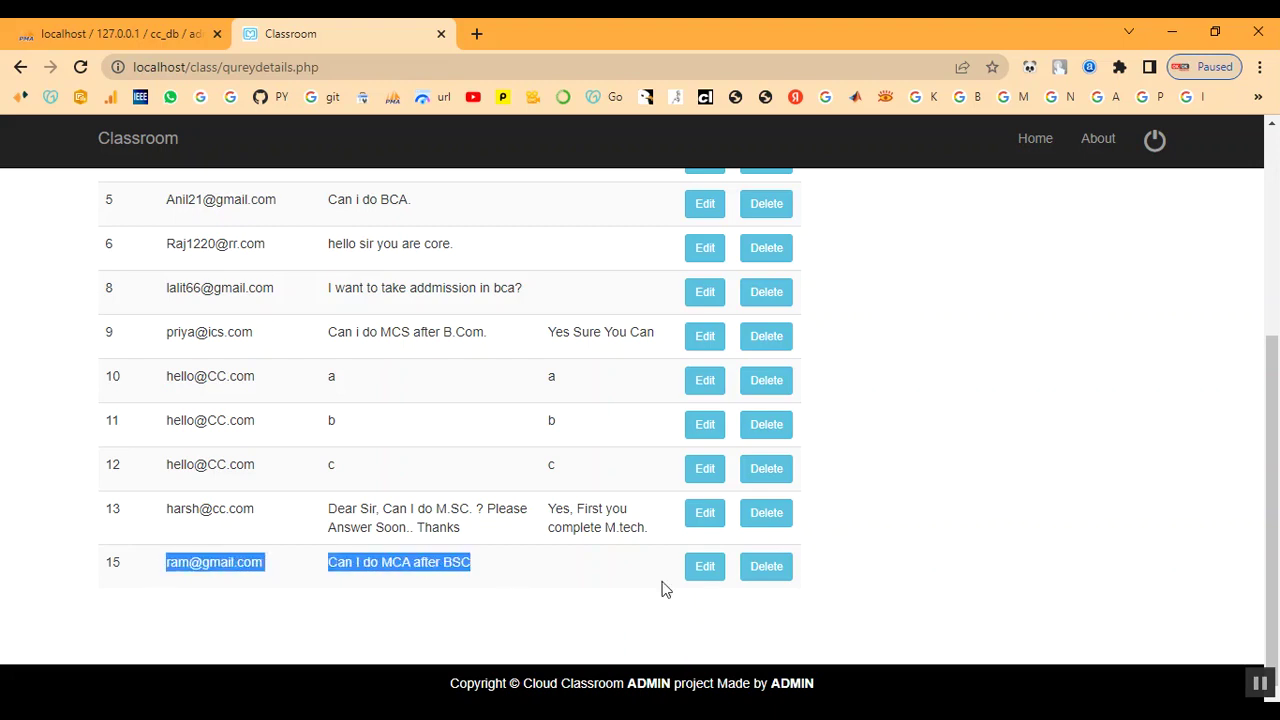
click(706, 578)
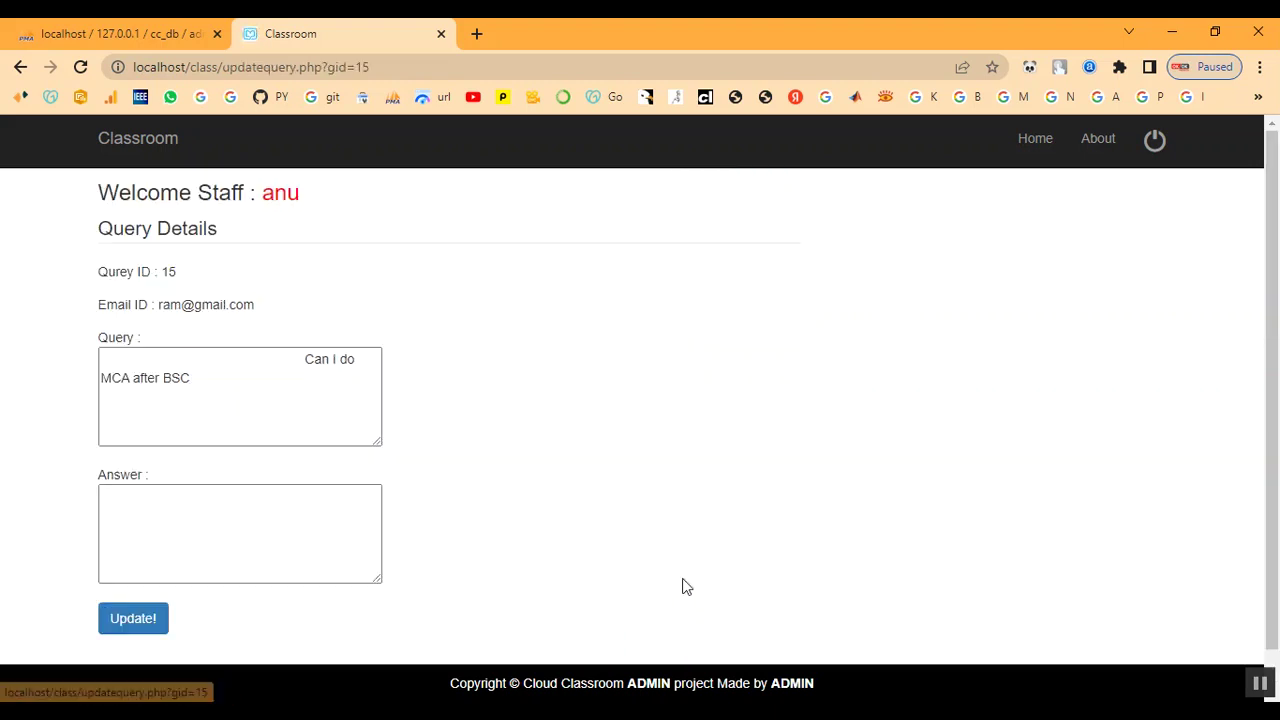
scroll(706, 582, down, 1)
click(163, 497)
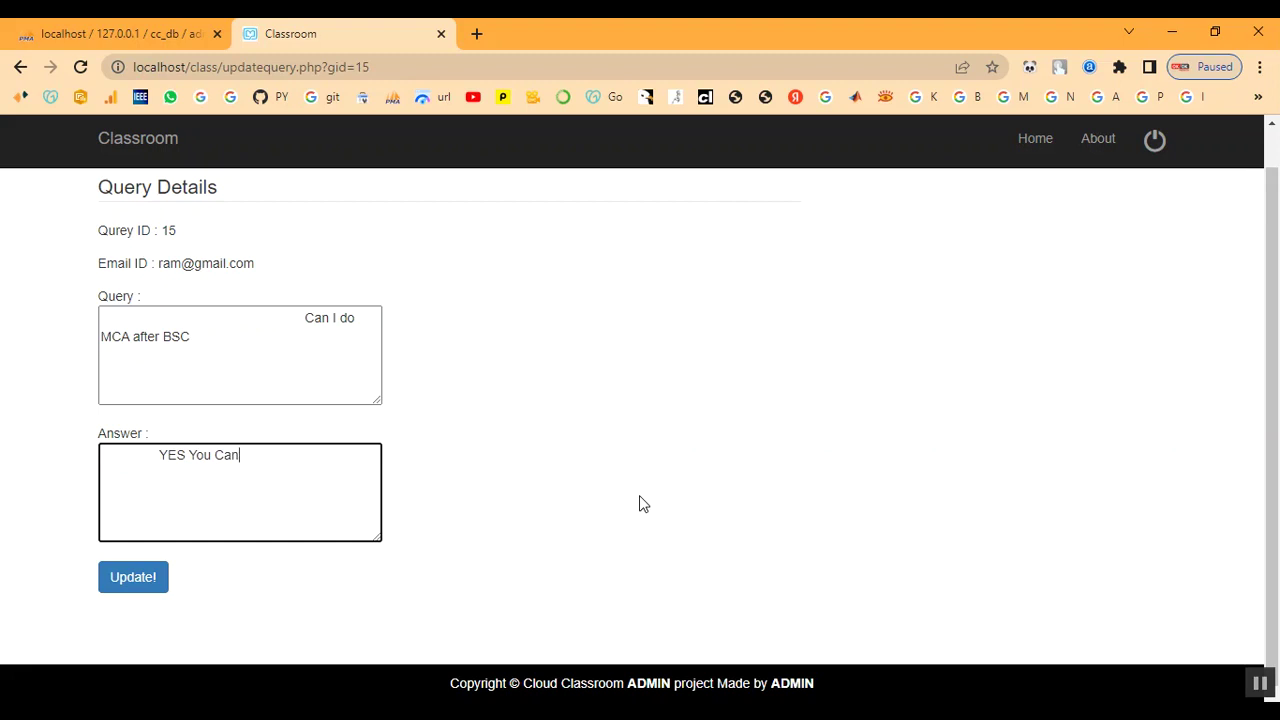
click(149, 585)
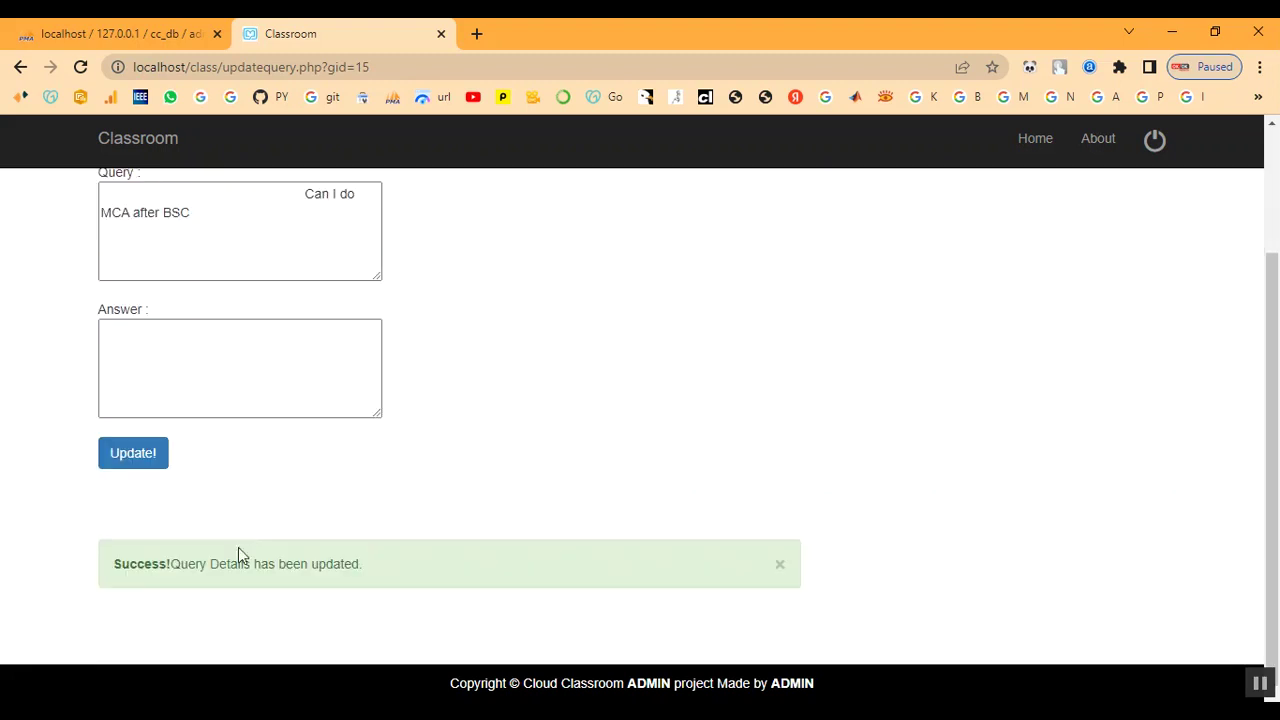
drag(175, 569, 366, 592)
click(414, 594)
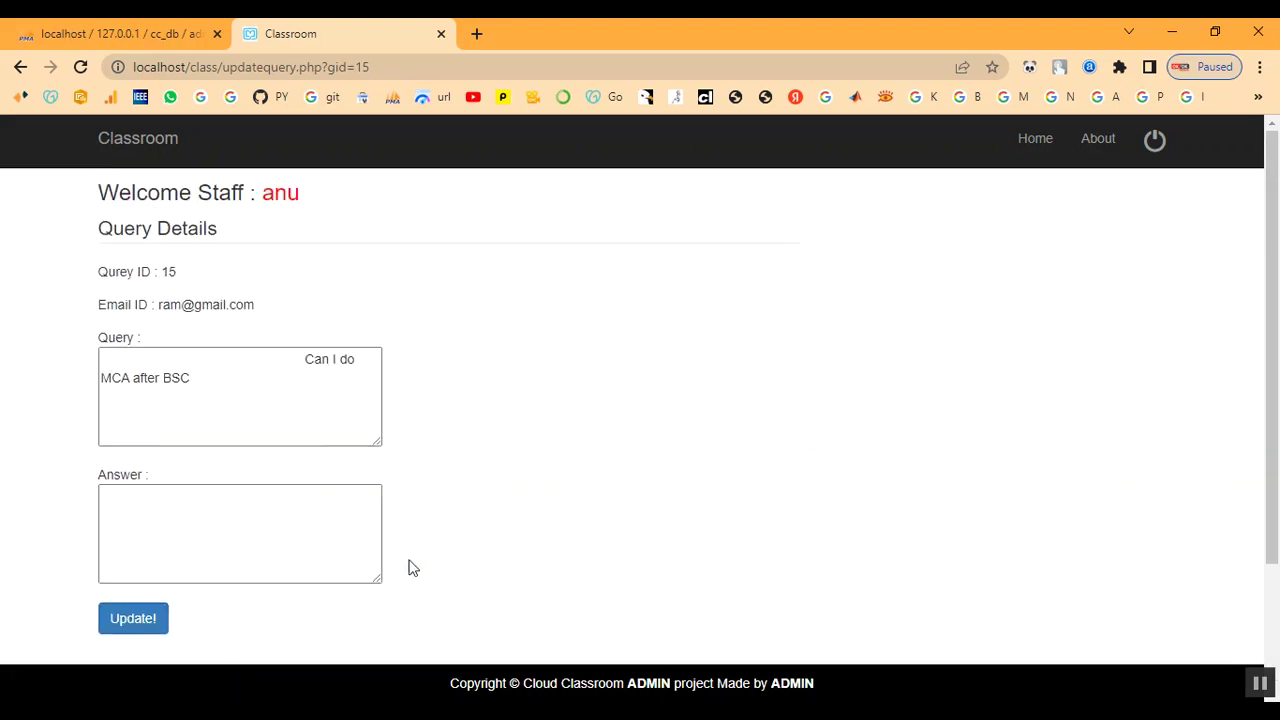
click(285, 199)
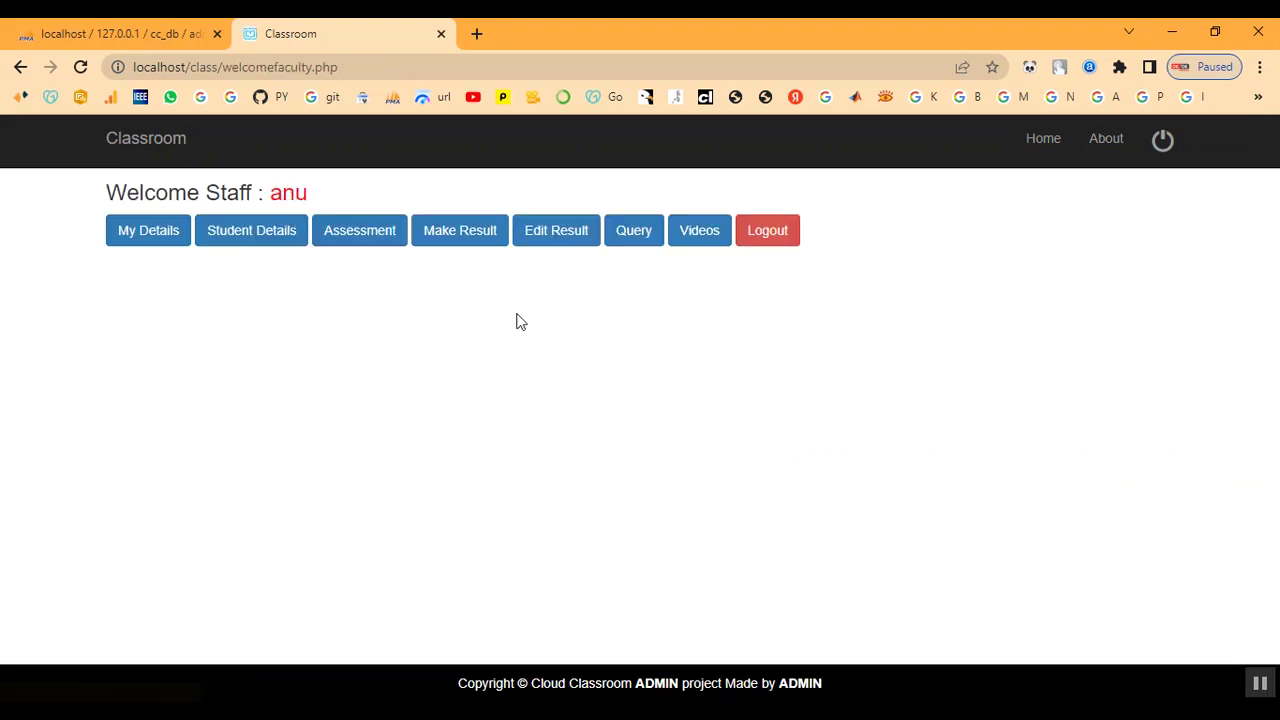
click(623, 231)
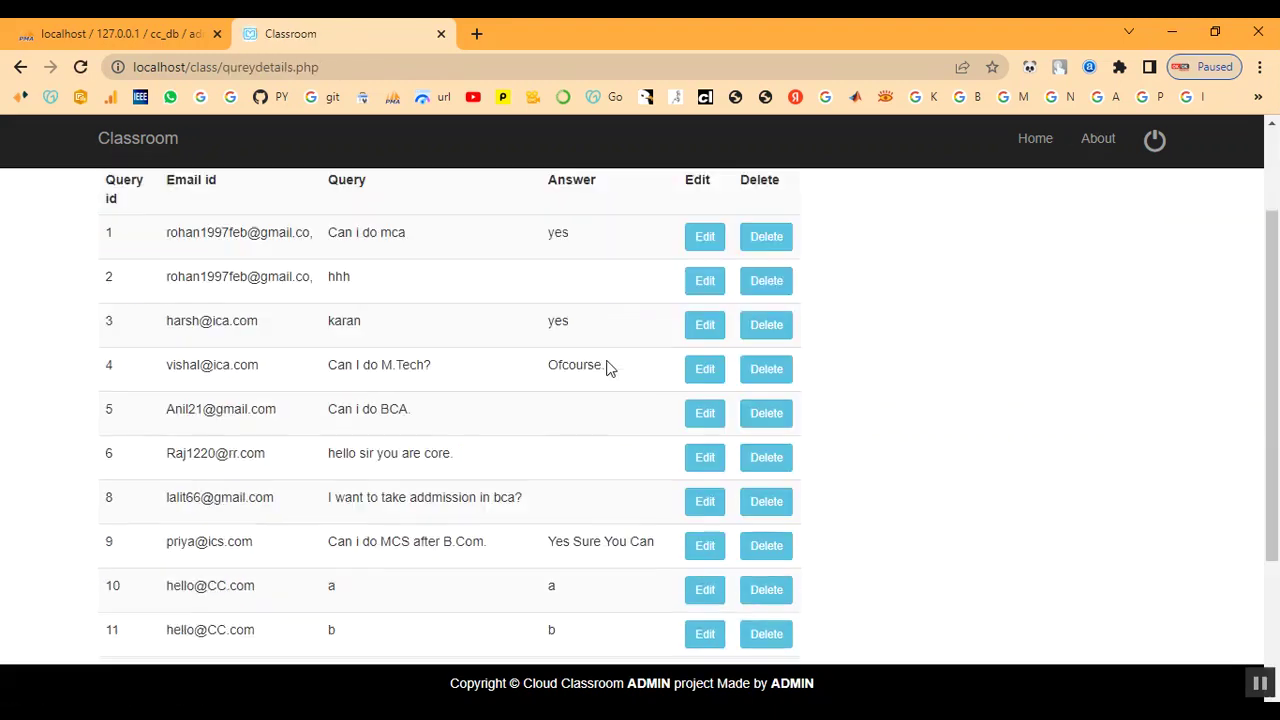
scroll(606, 370, down, 2)
drag(326, 563, 642, 593)
click(641, 593)
scroll(618, 617, up, 1)
scroll(615, 615, up, 5)
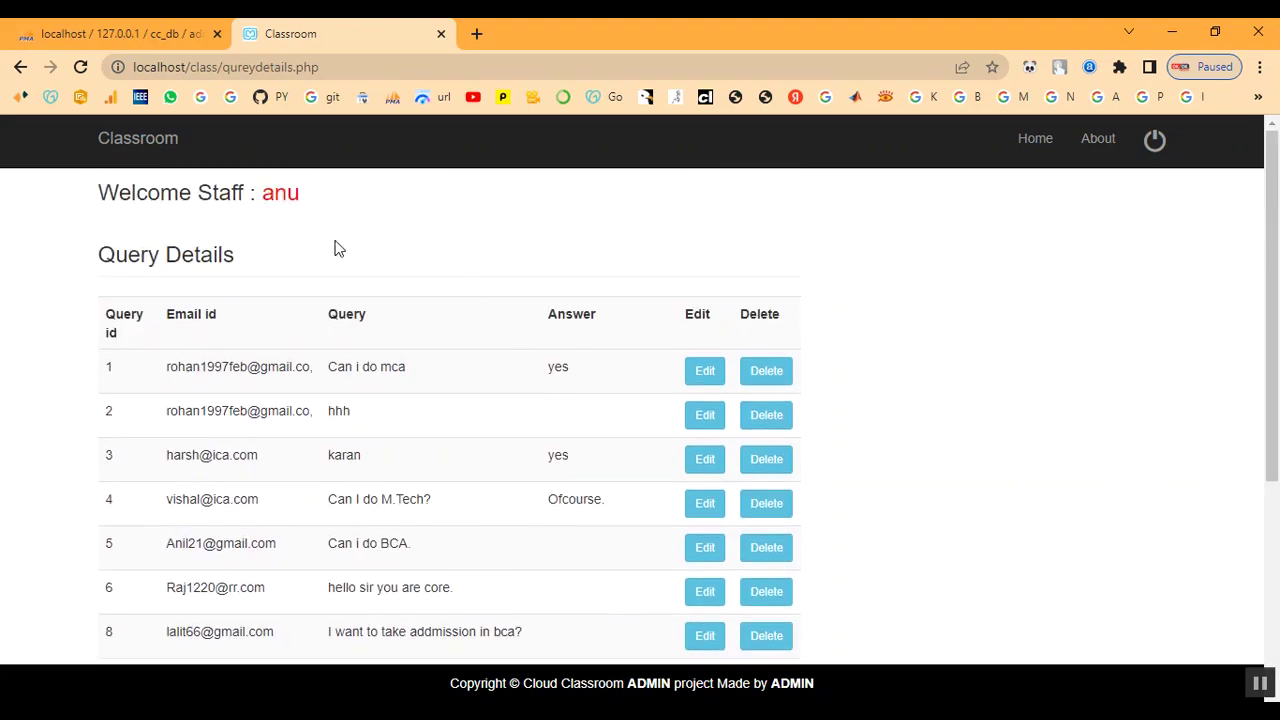
click(277, 205)
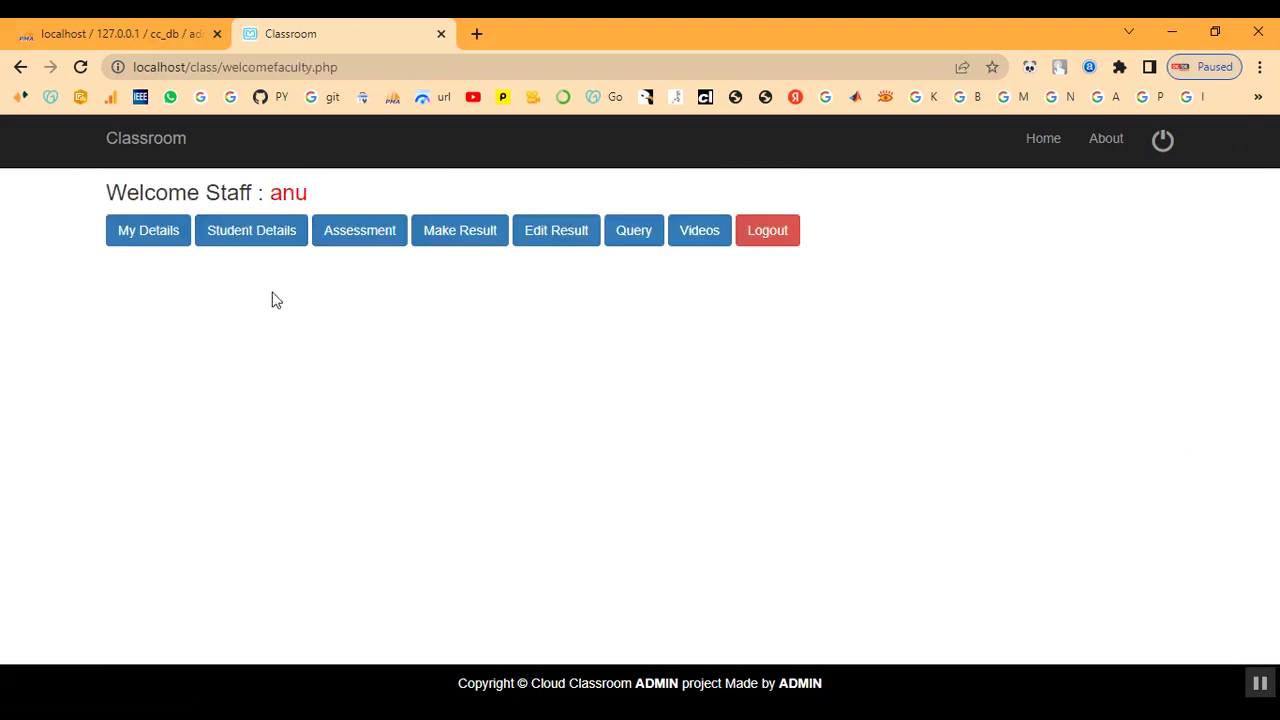
click(698, 242)
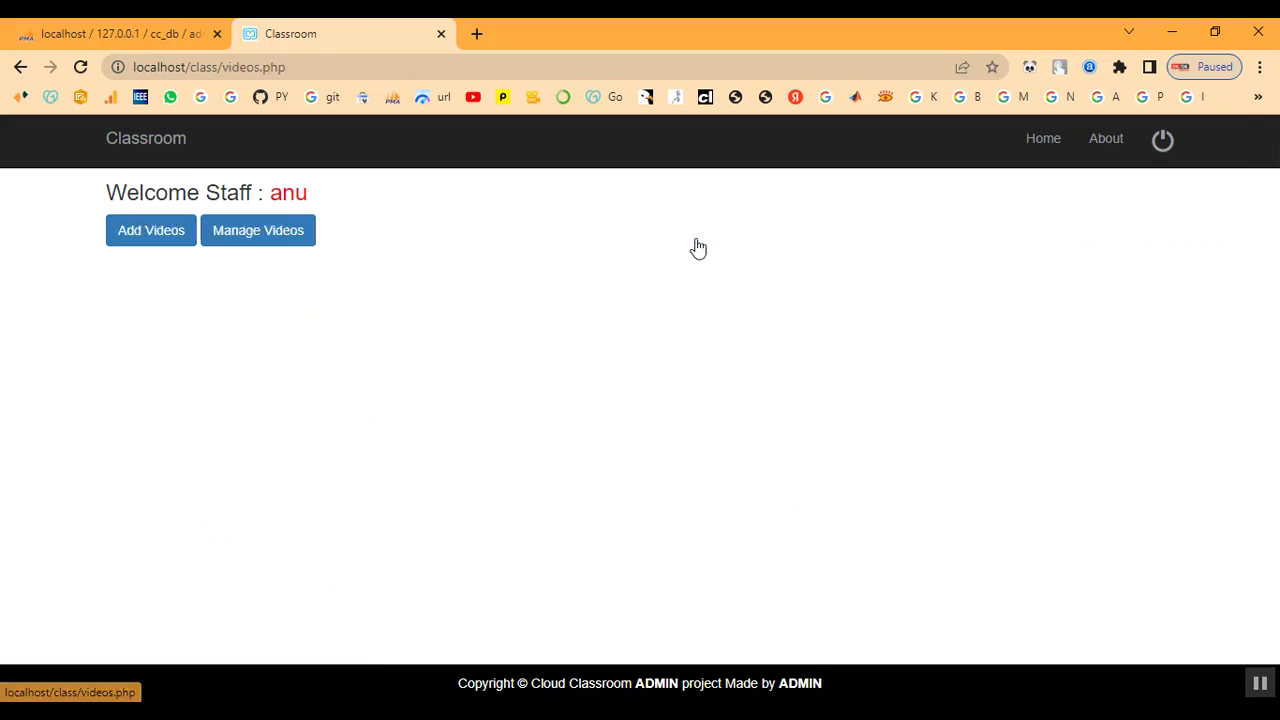
click(280, 247)
scroll(383, 416, down, 1)
scroll(383, 416, down, 15)
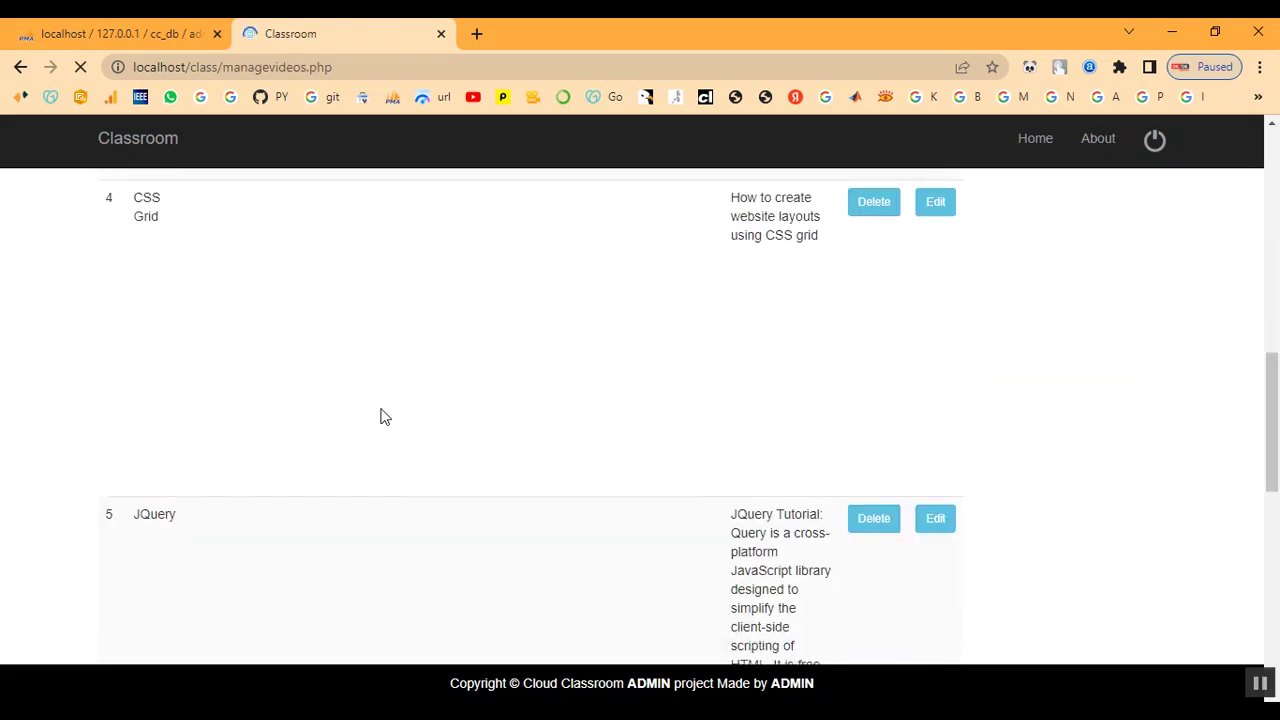
scroll(383, 418, up, 10)
scroll(383, 418, up, 6)
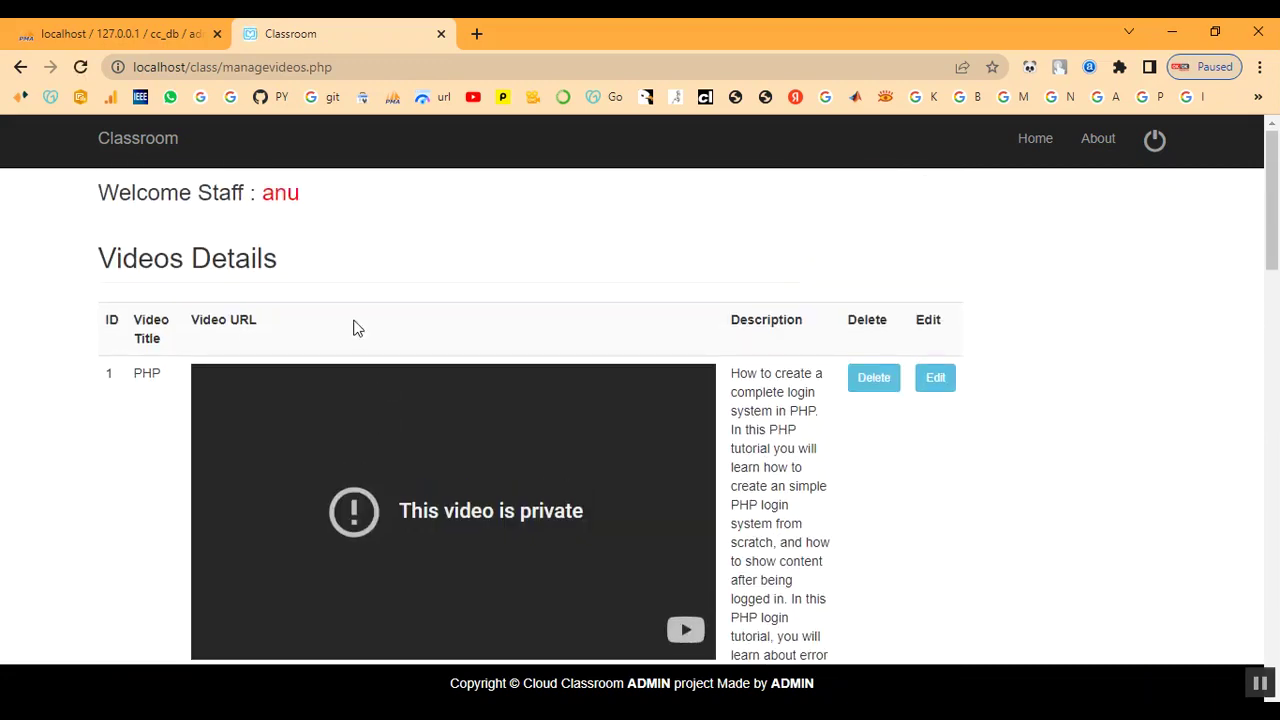
click(285, 197)
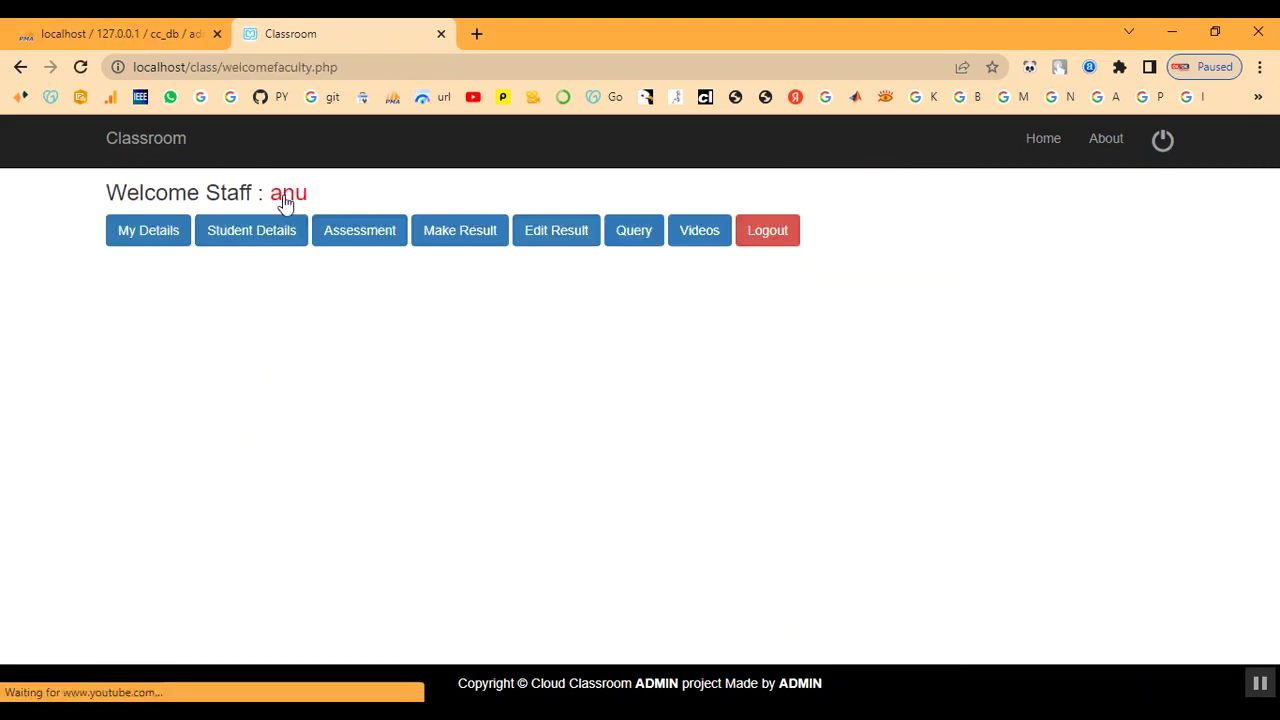
click(722, 234)
- Start a new video with its title and paste the YouTube URL copied from the notes
click(151, 243)
click(251, 284)
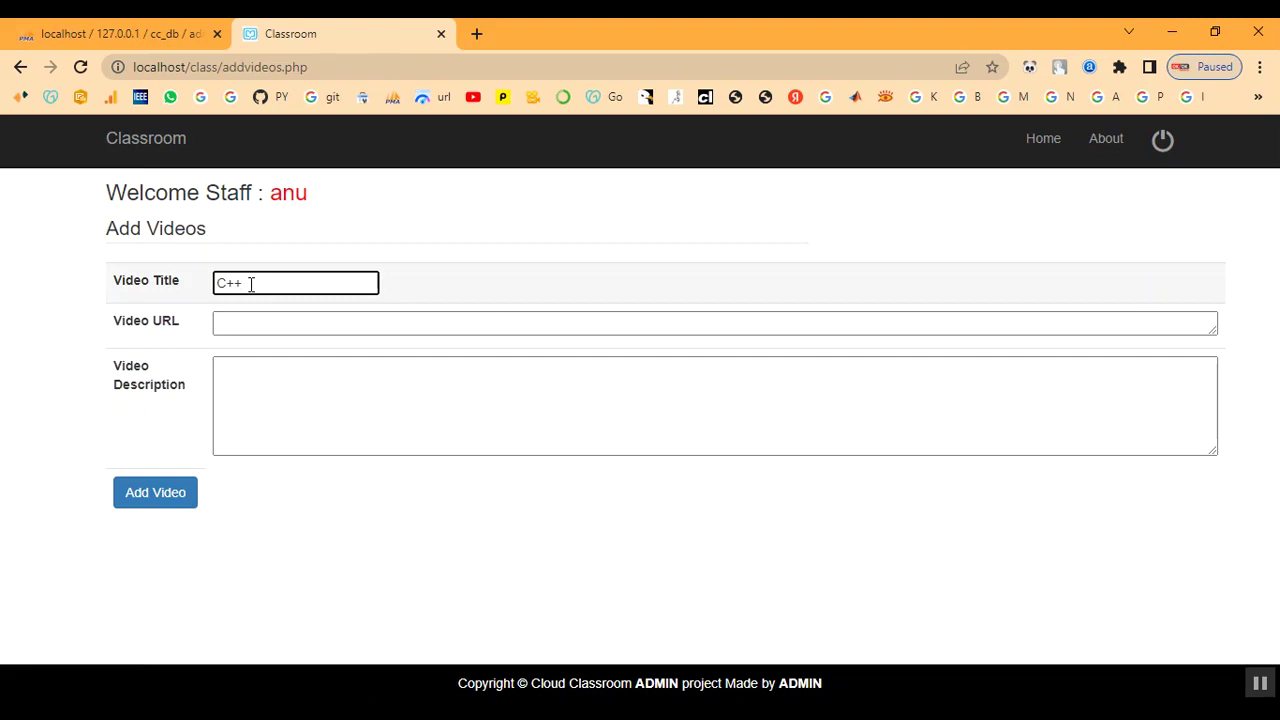
key(Tab)
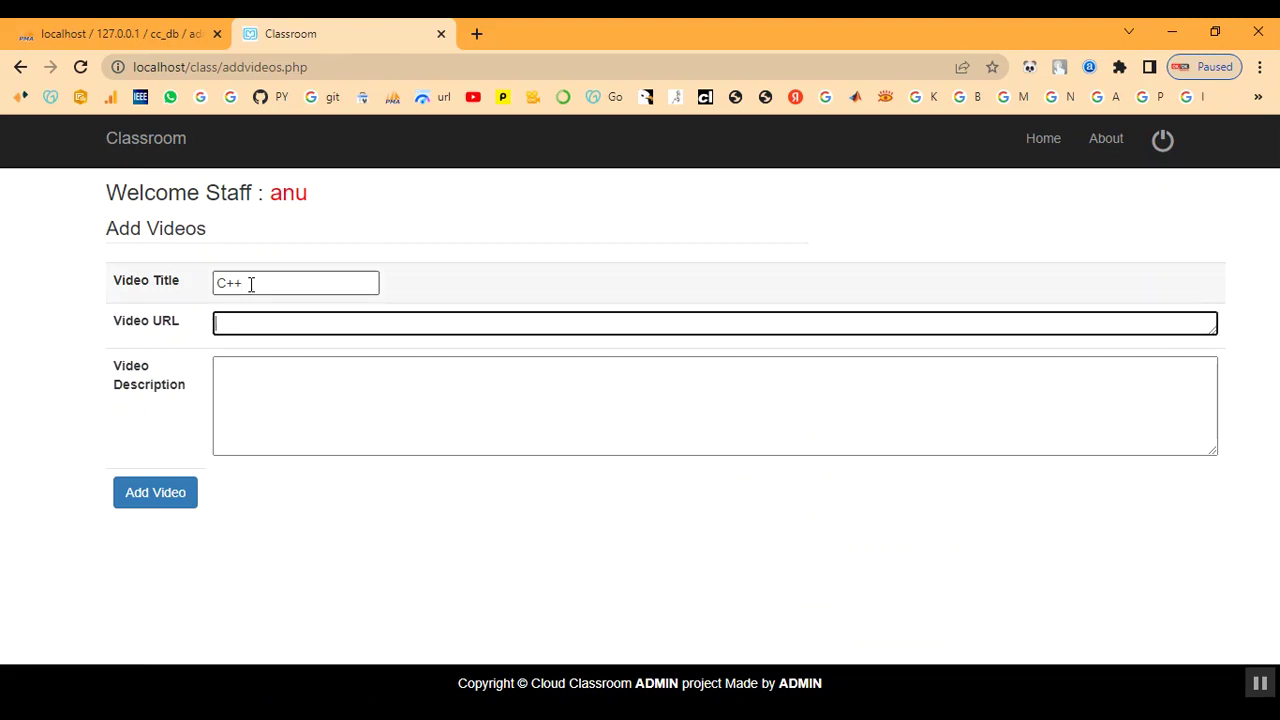
key(alt+Tab)
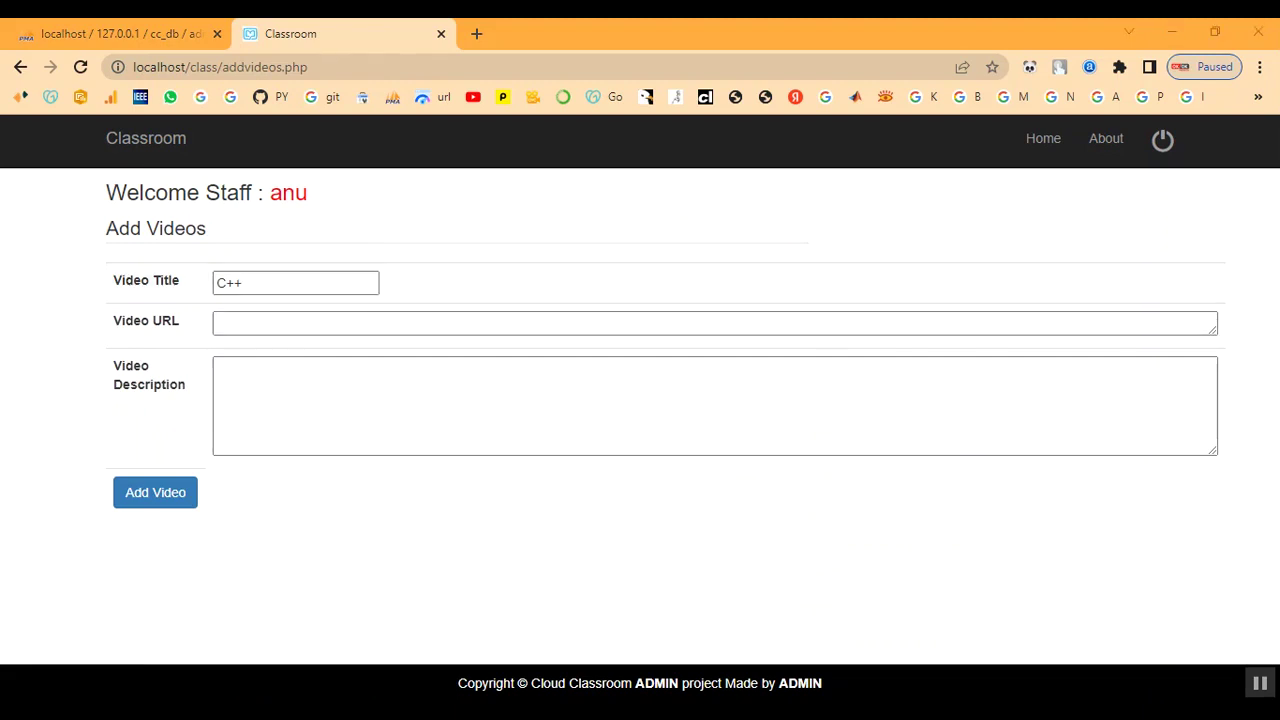
click(896, 535)
scroll(900, 571, right, 2)
scroll(900, 586, left, 2)
drag(825, 657, 1155, 653)
key(ctrl+c)
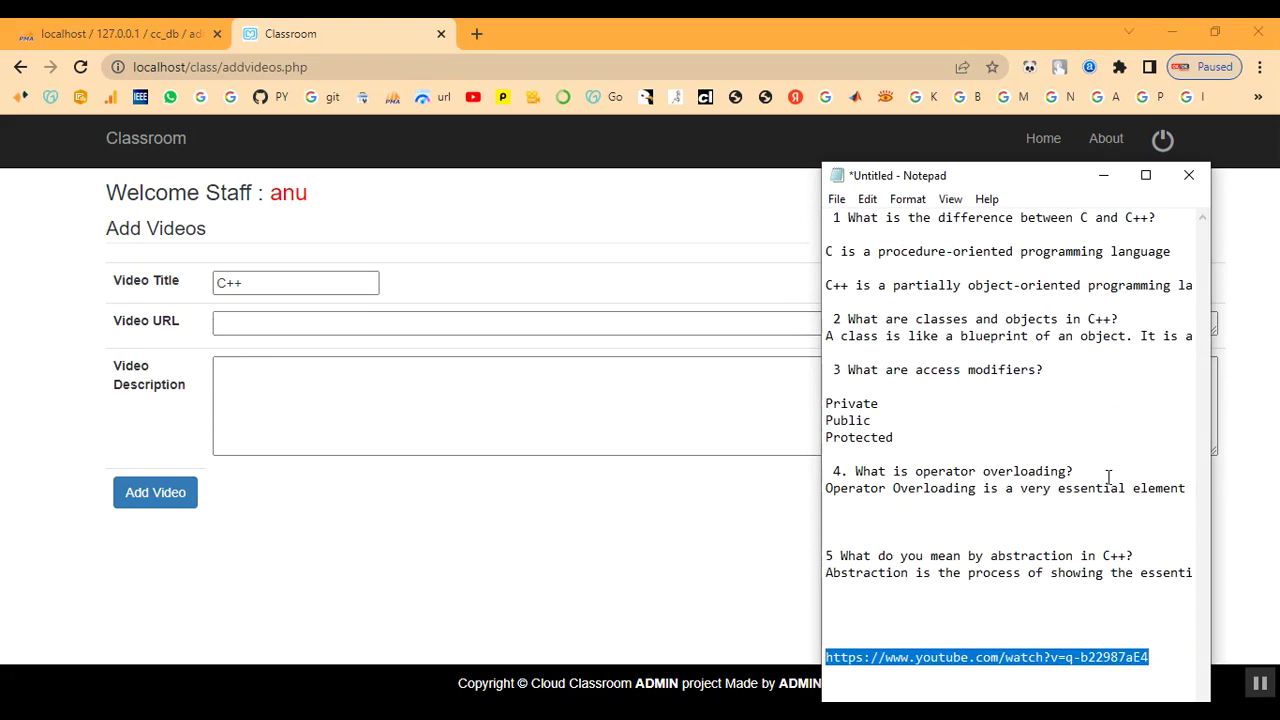
click(1103, 176)
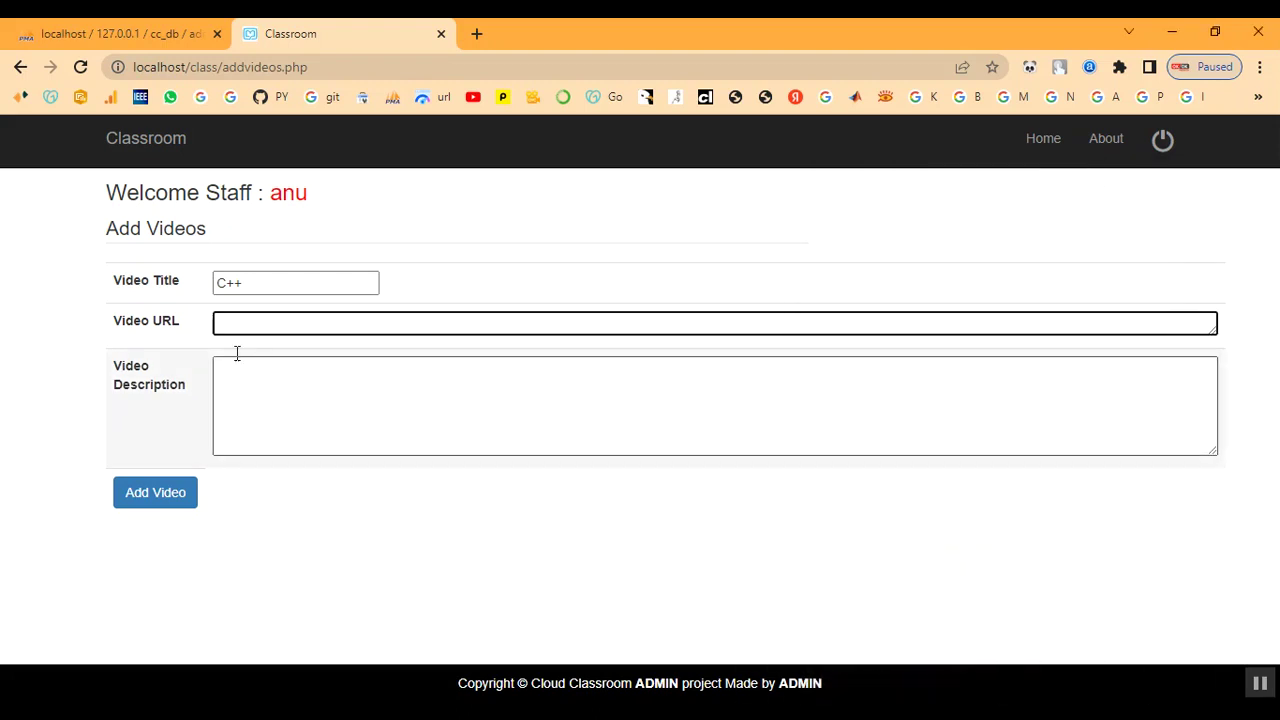
key(ctrl+v)
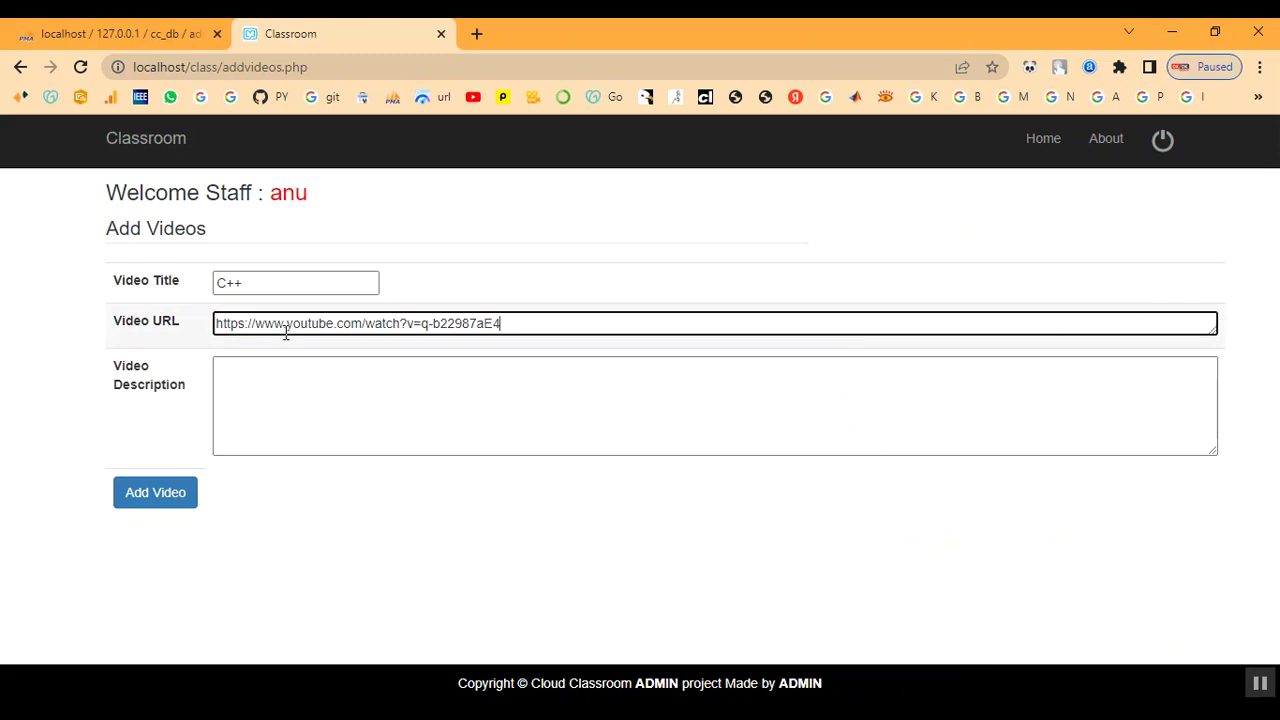
- Enter the 'C++ Video' description, add the video, and return to the staff home page
click(290, 387)
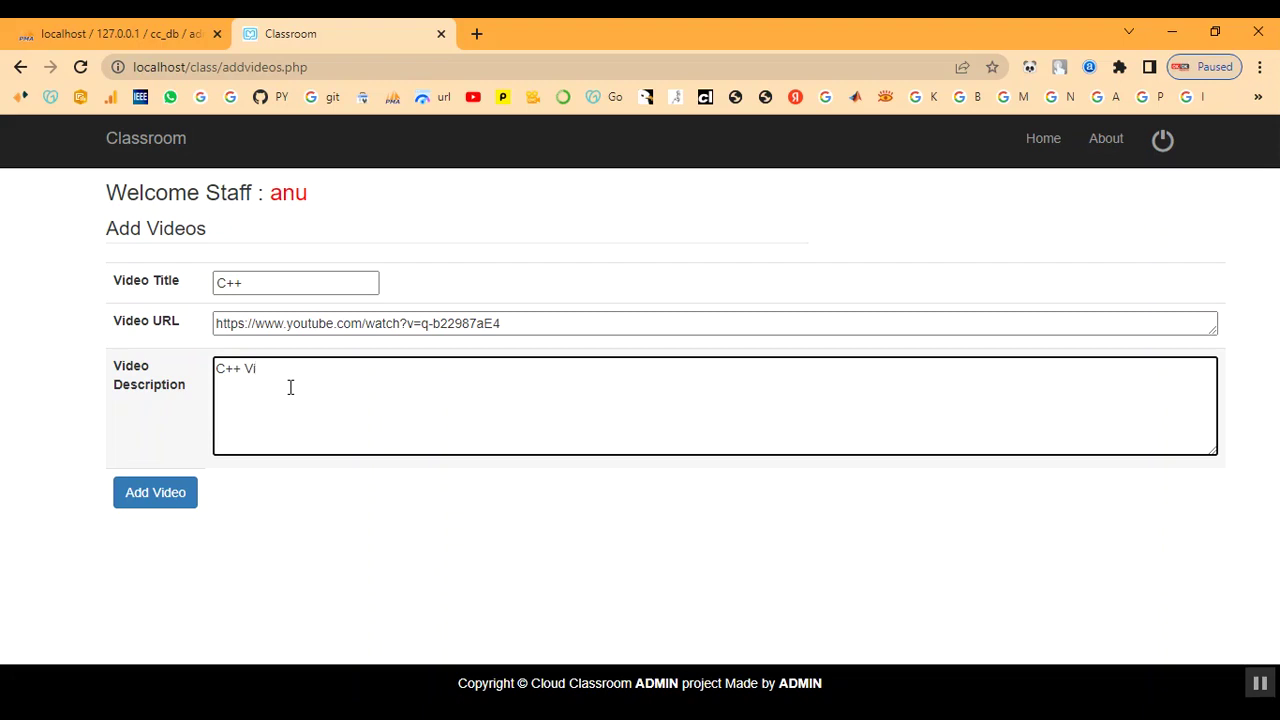
click(156, 494)
drag(309, 250, 643, 262)
click(709, 274)
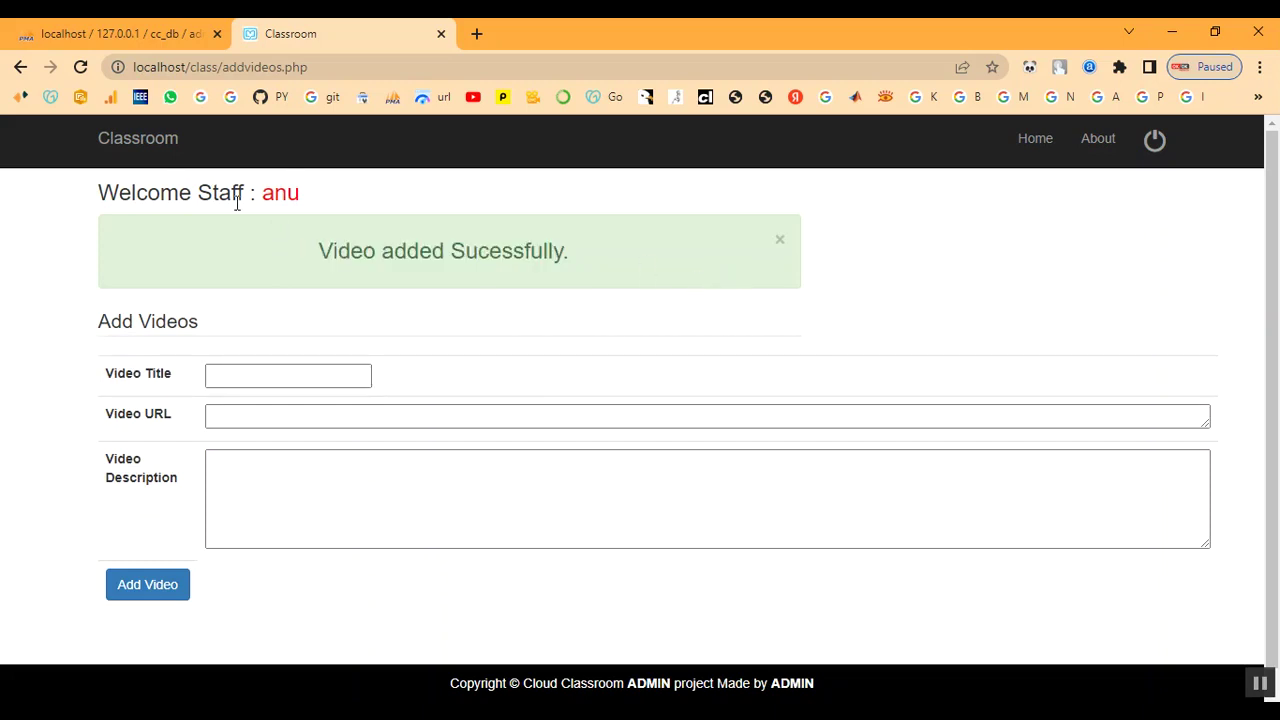
click(278, 197)
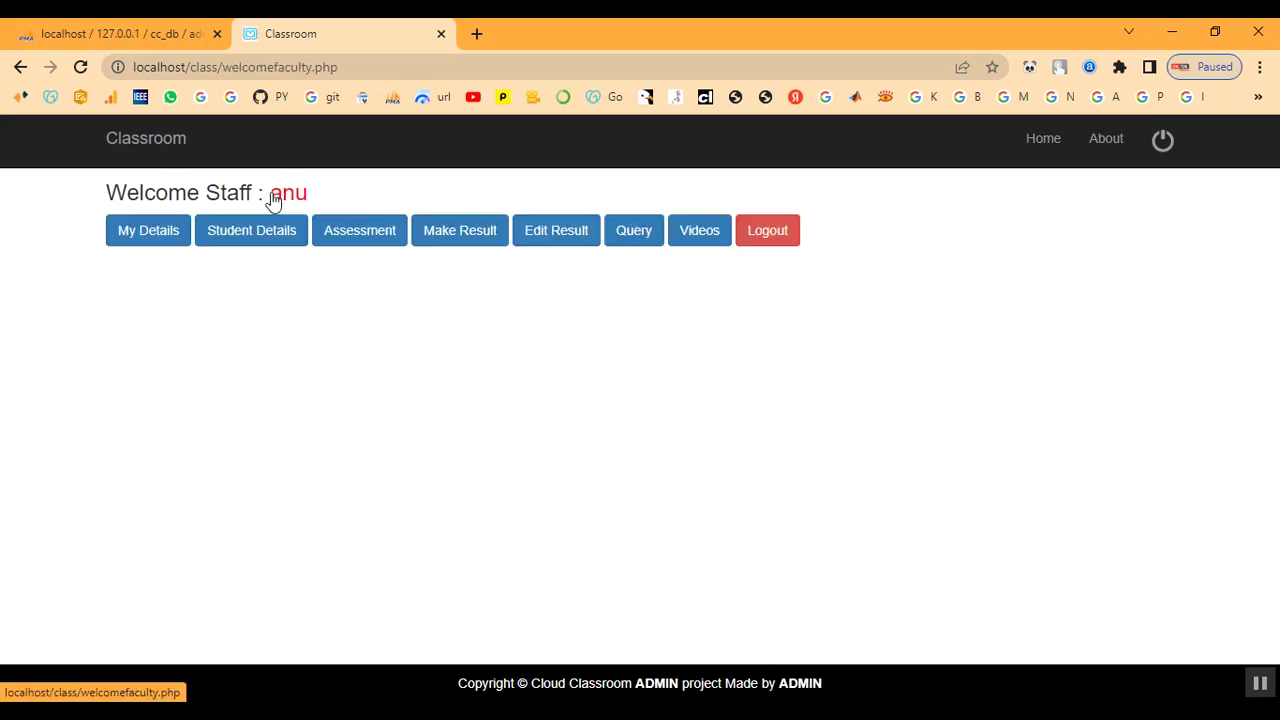
- Log out of the staff account and choose Student Login
click(695, 242)
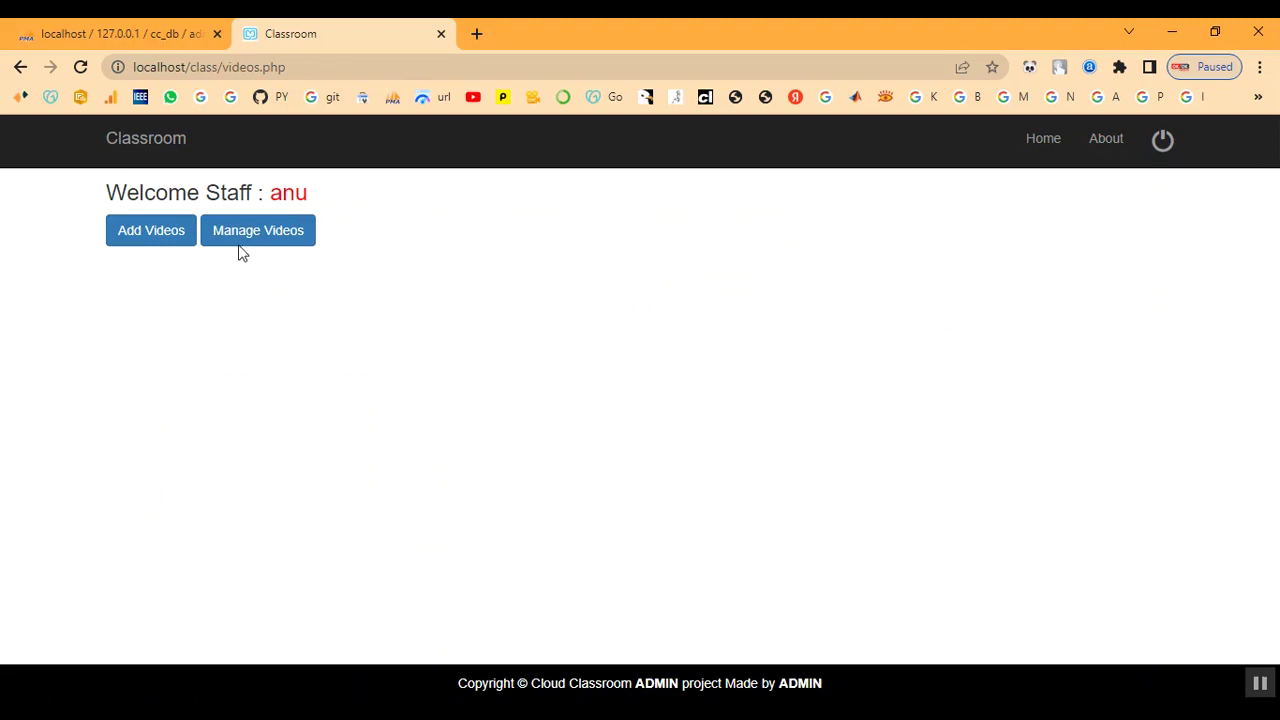
click(1160, 141)
click(1145, 140)
click(1115, 182)
- Sign in with the student's e-mail and password and open the student's videos list
click(151, 301)
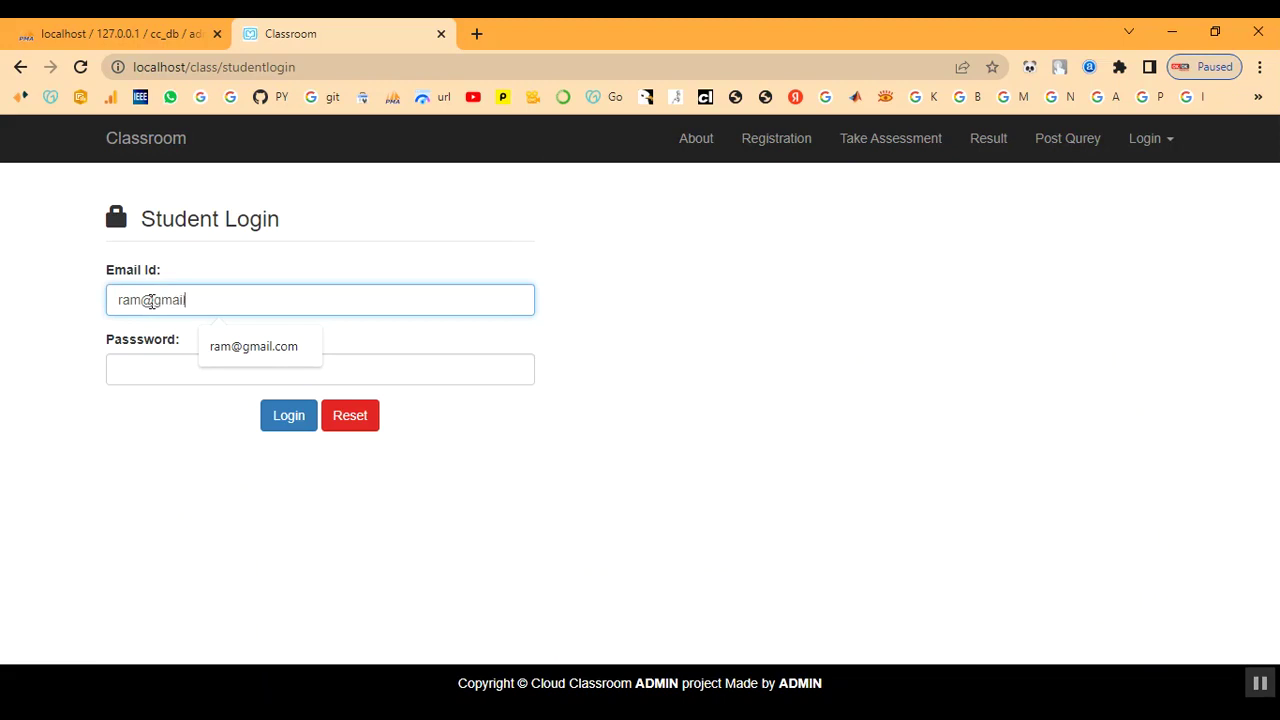
key(Tab)
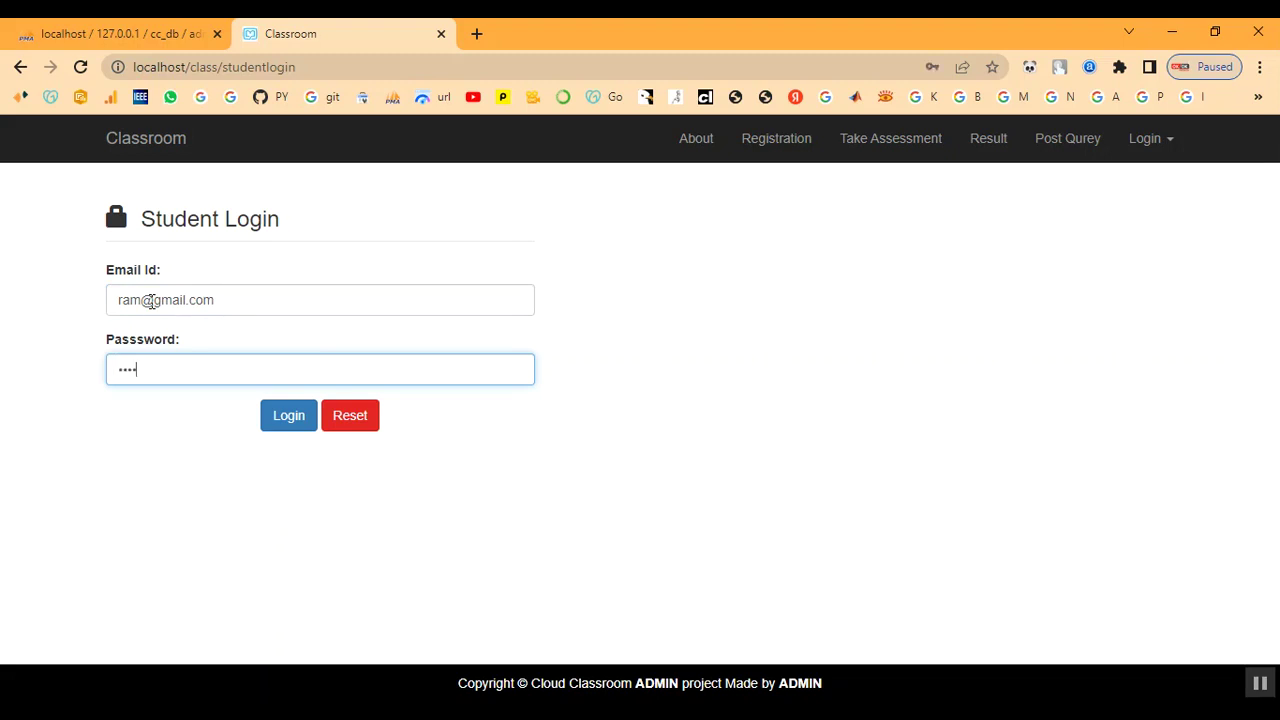
click(311, 428)
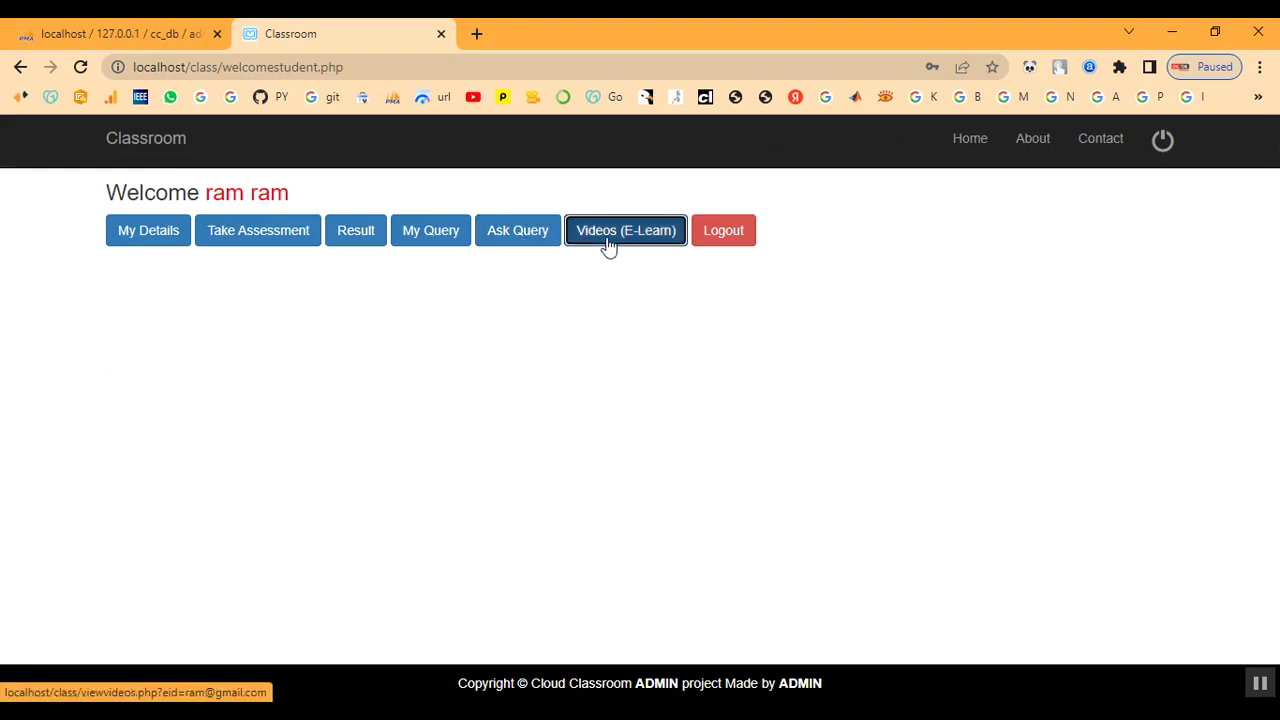
click(609, 249)
- View the C++ video's details and open its YouTube URL in a new tab
scroll(474, 430, down, 2)
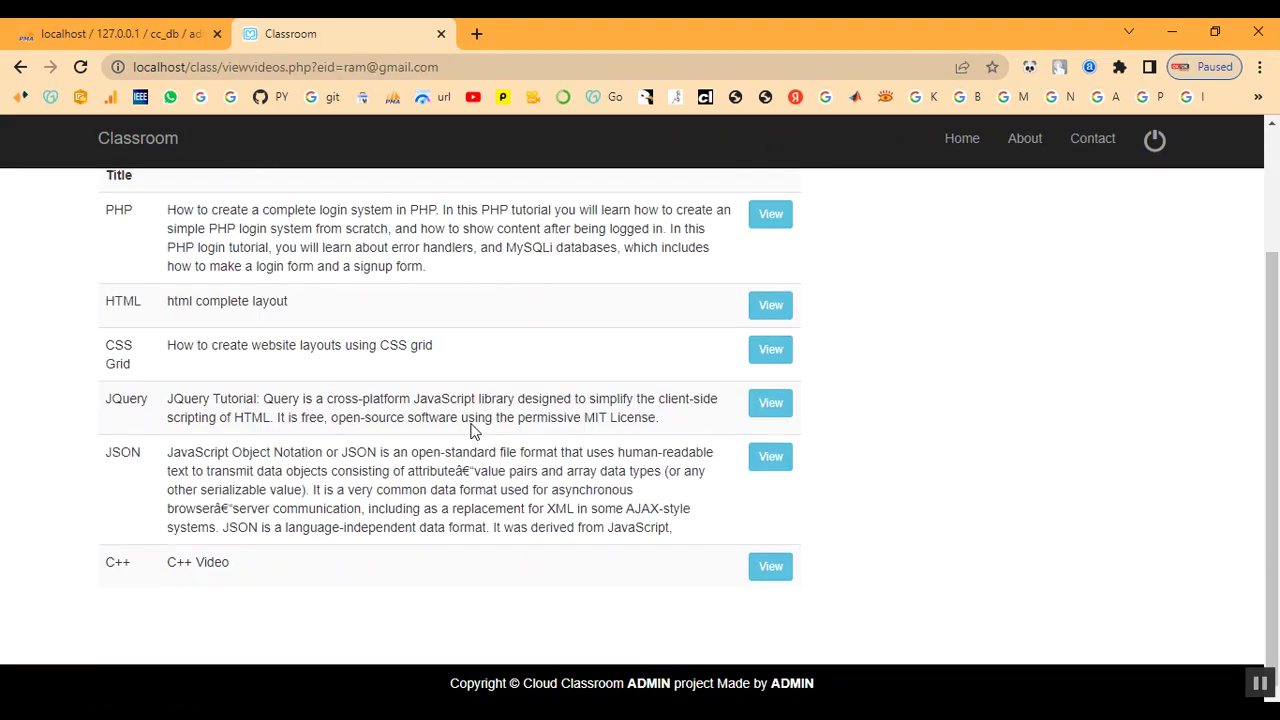
click(751, 574)
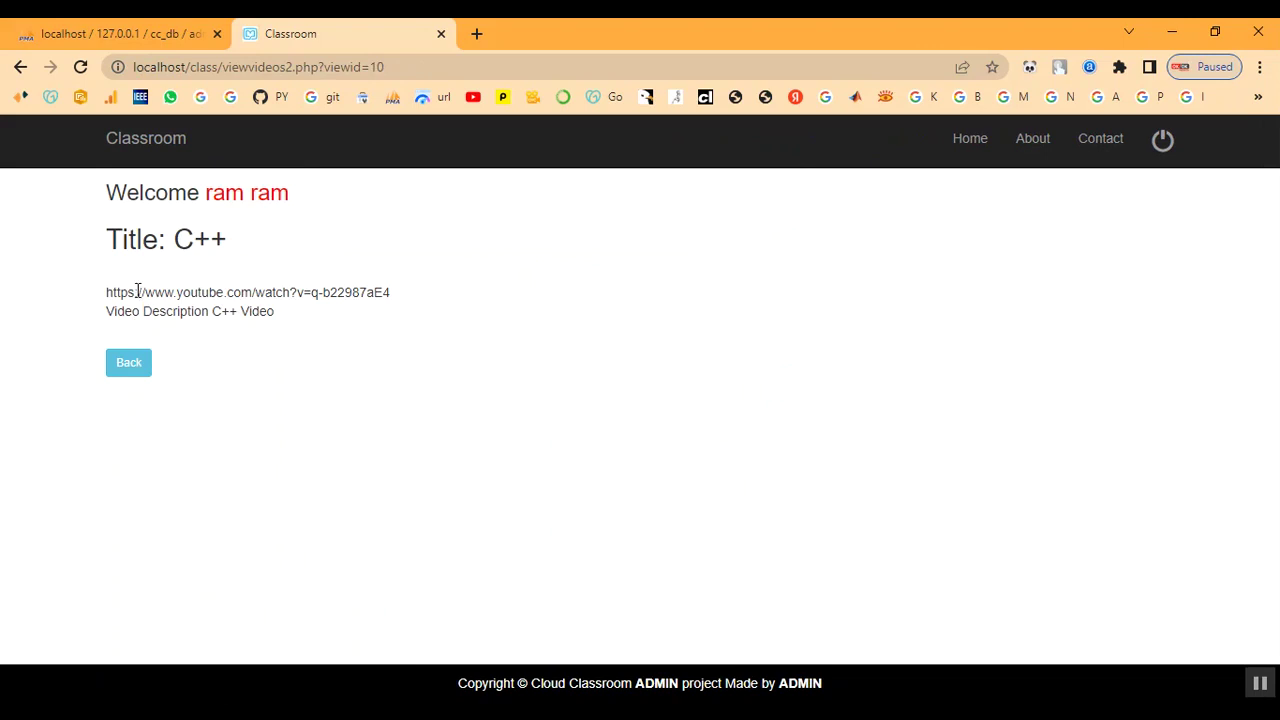
drag(105, 293, 406, 295)
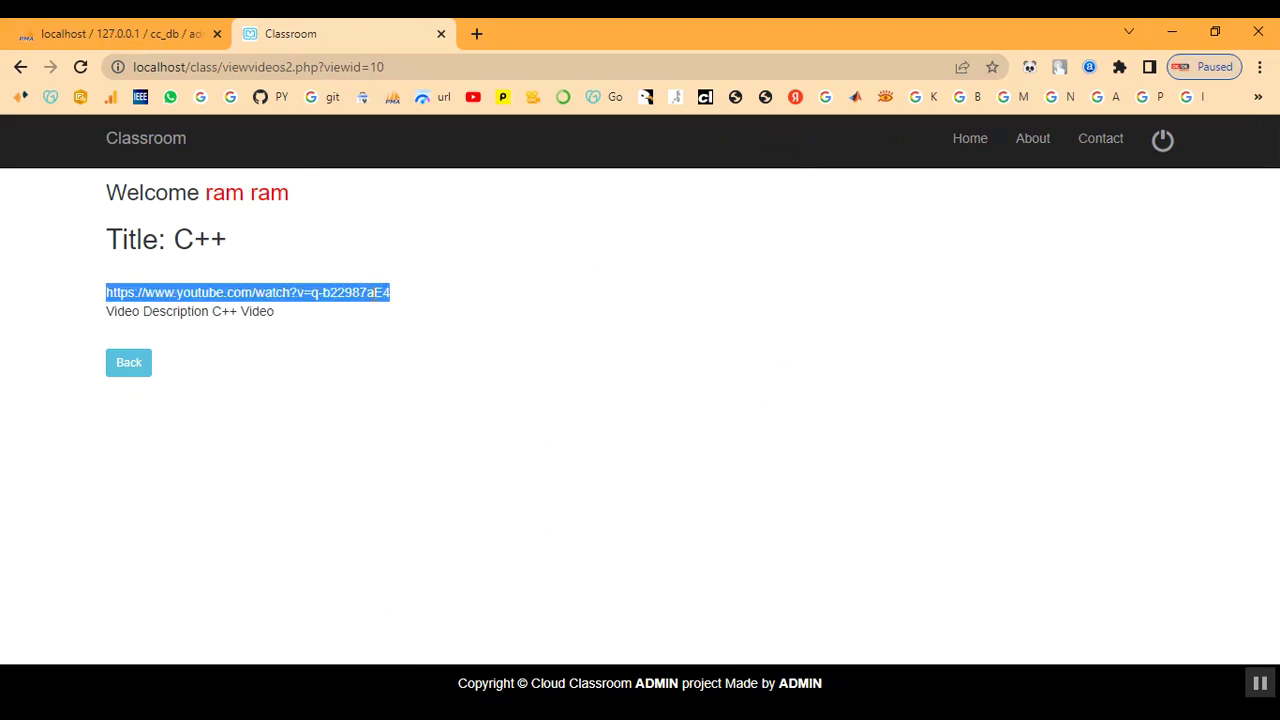
right_click(361, 292)
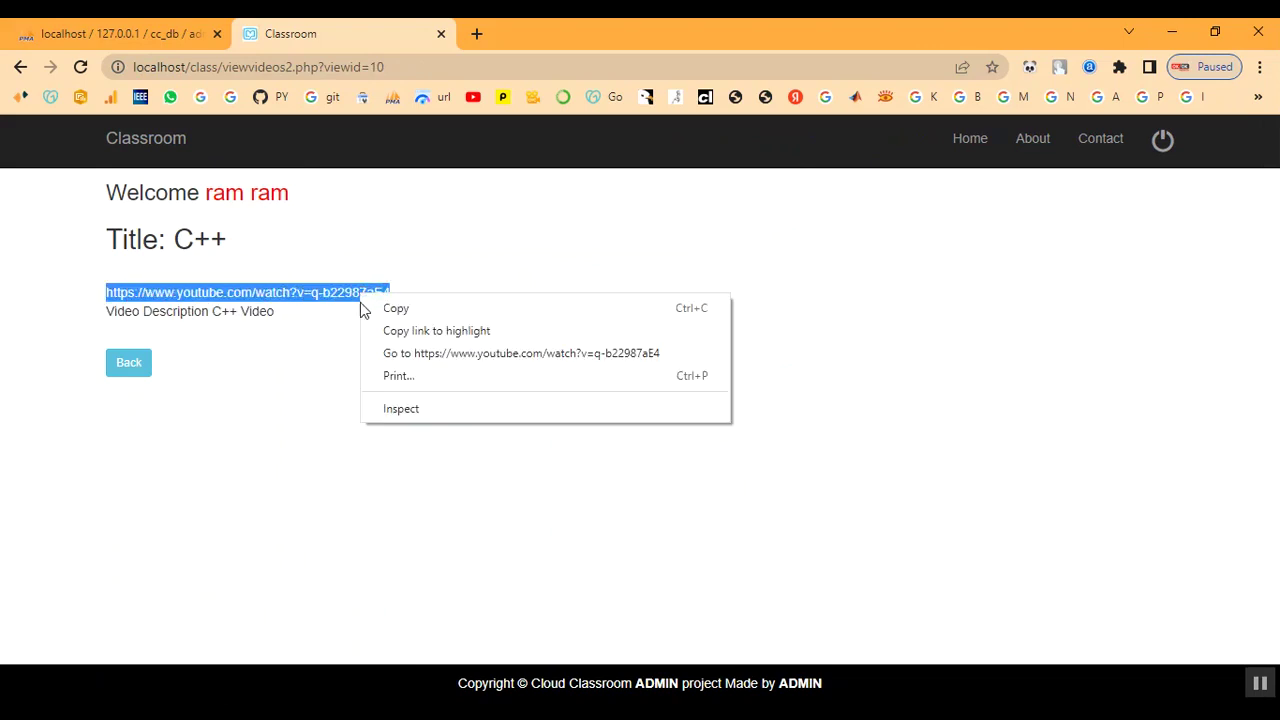
click(389, 355)
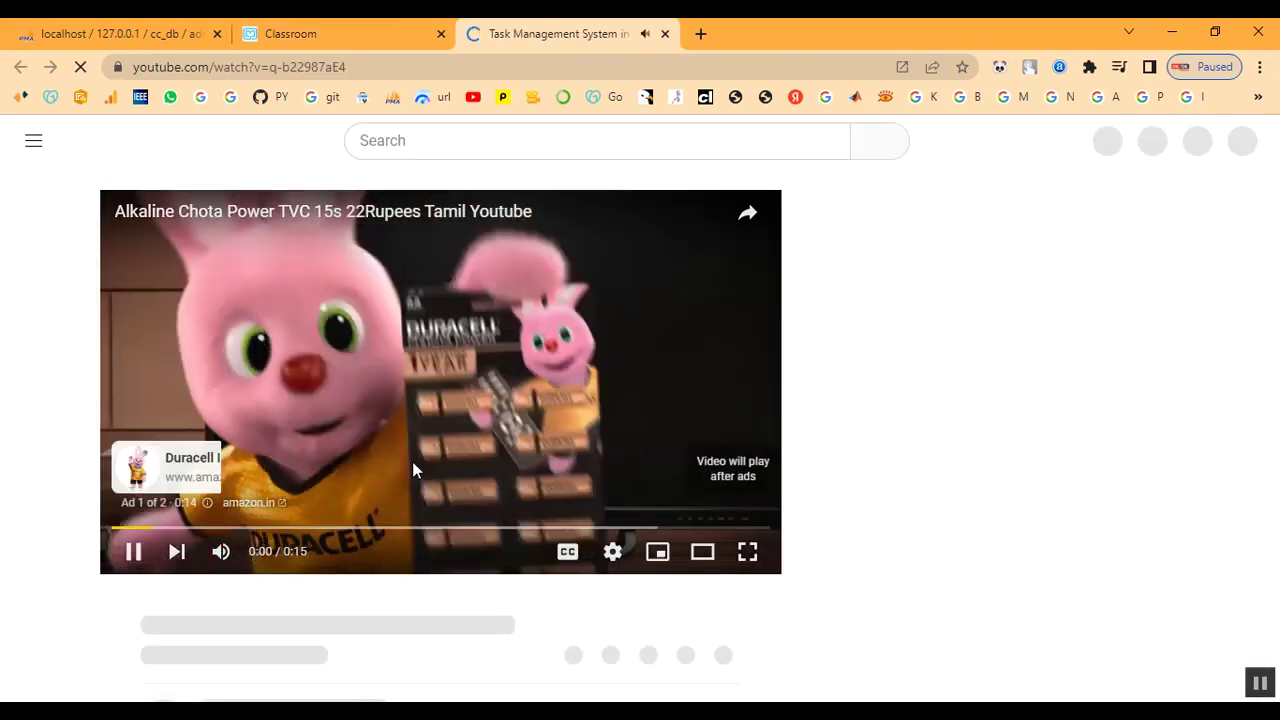
- Mute the playing YouTube video
click(218, 552)
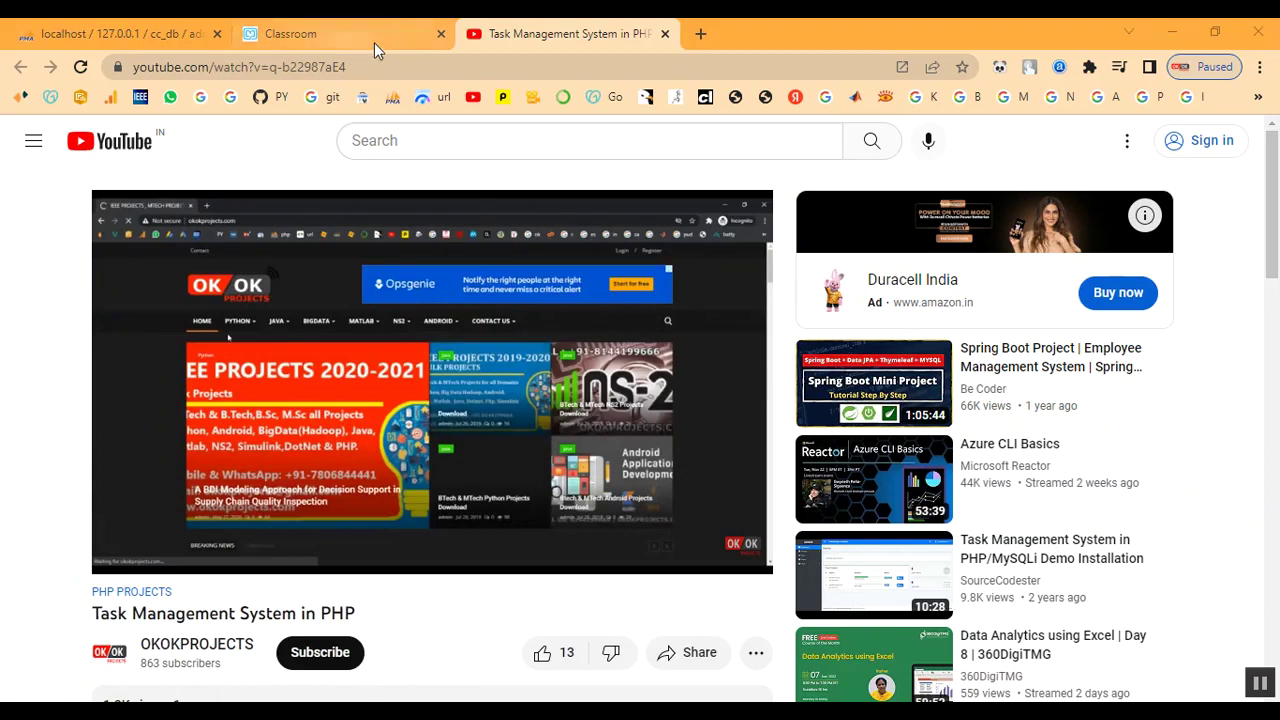
- Close the YouTube tab and return to the Classroom video list
click(665, 34)
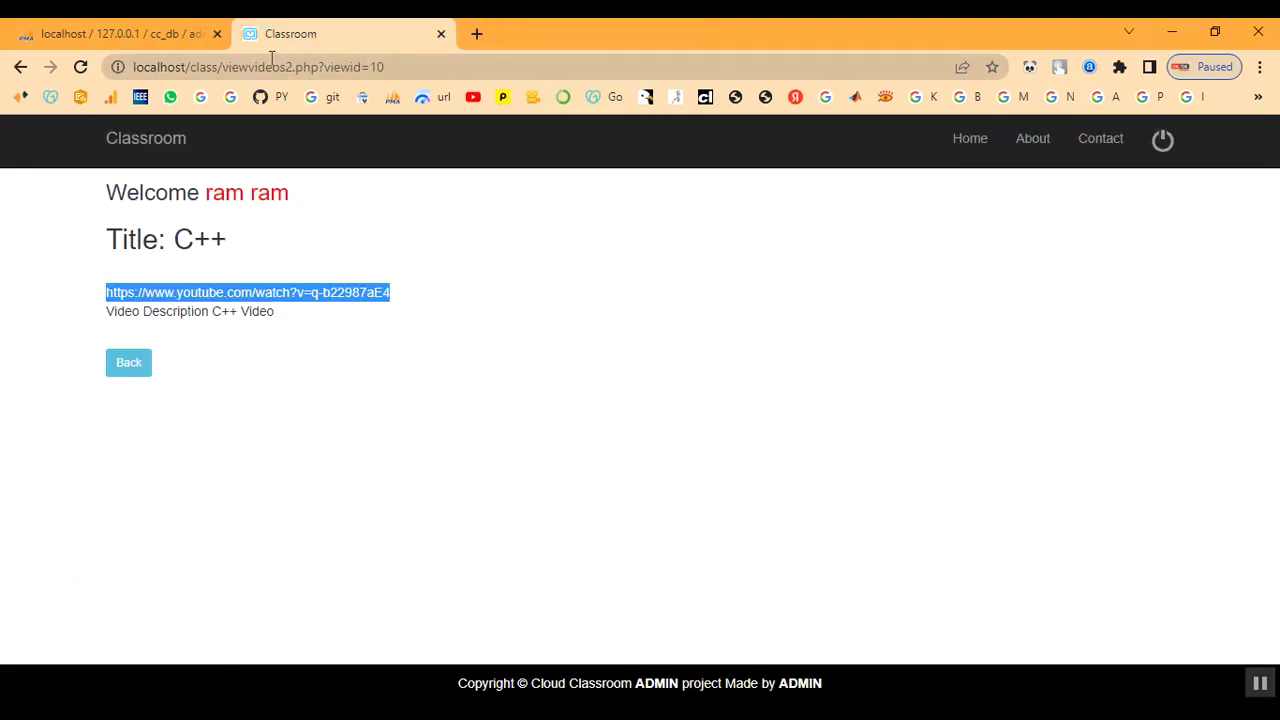
click(447, 415)
click(137, 364)
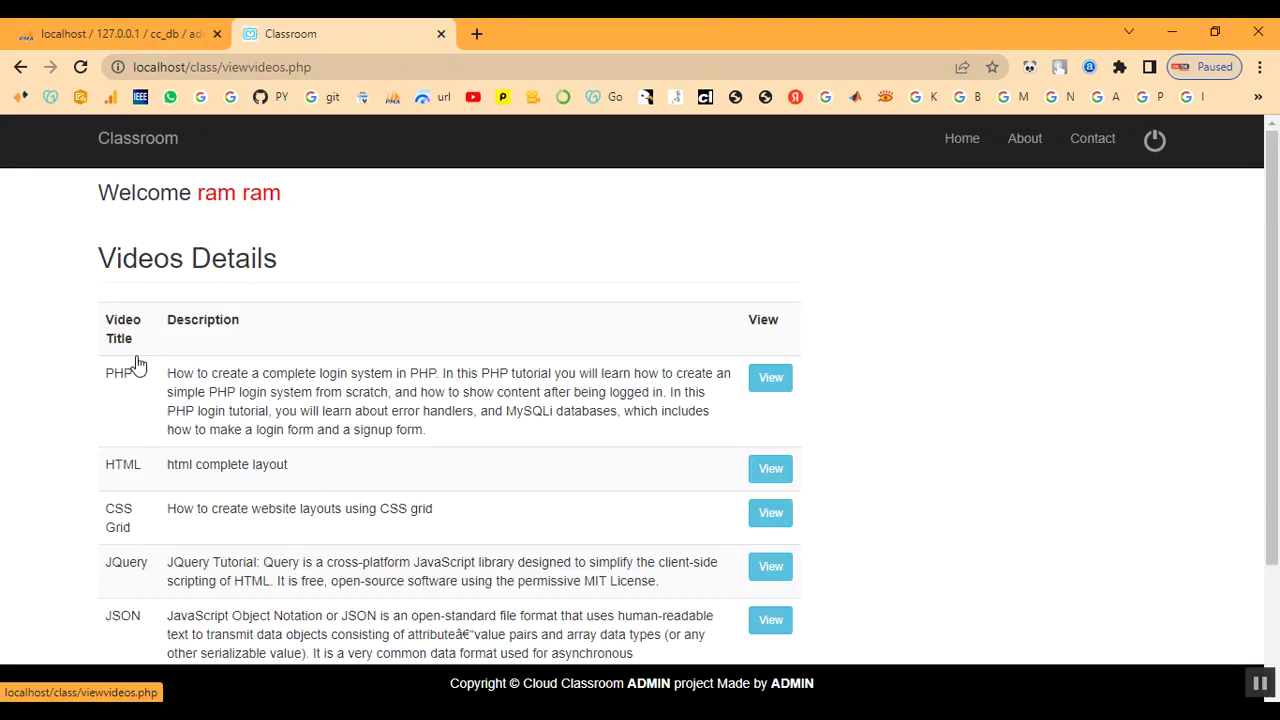
scroll(451, 492, down, 3)
scroll(429, 437, up, 3)
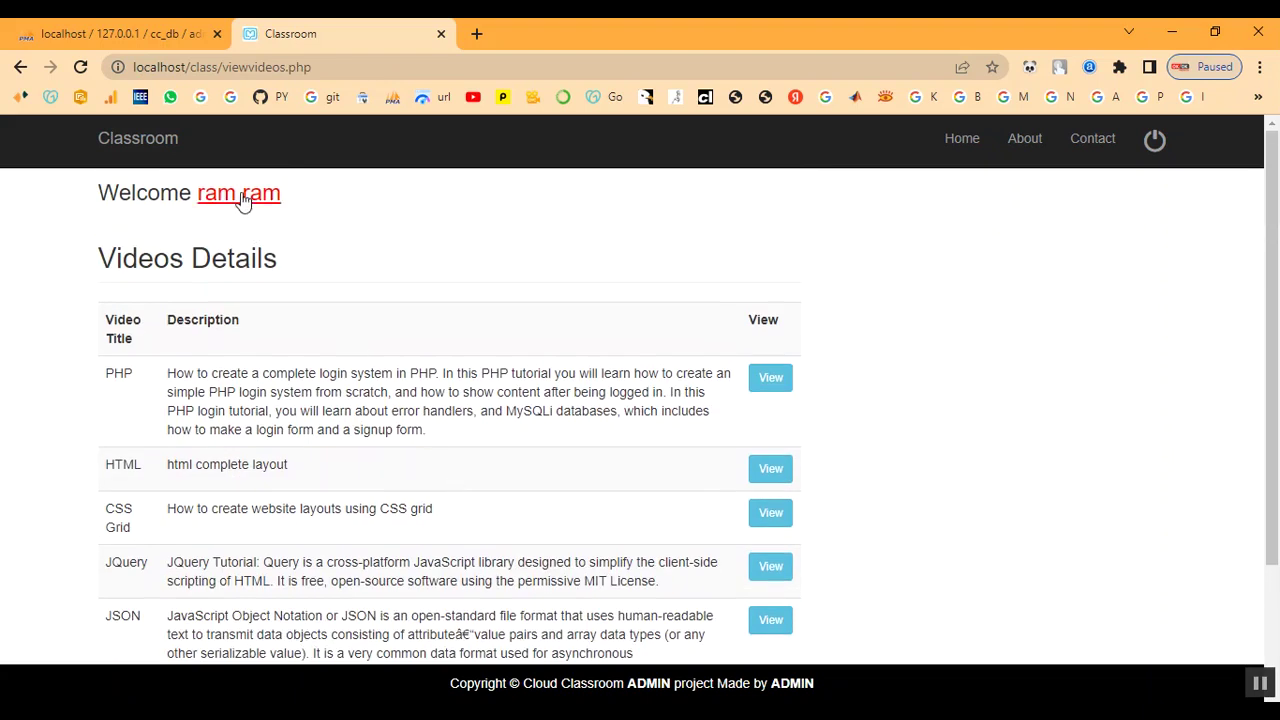
- Return to the student home page and log the student out
click(243, 200)
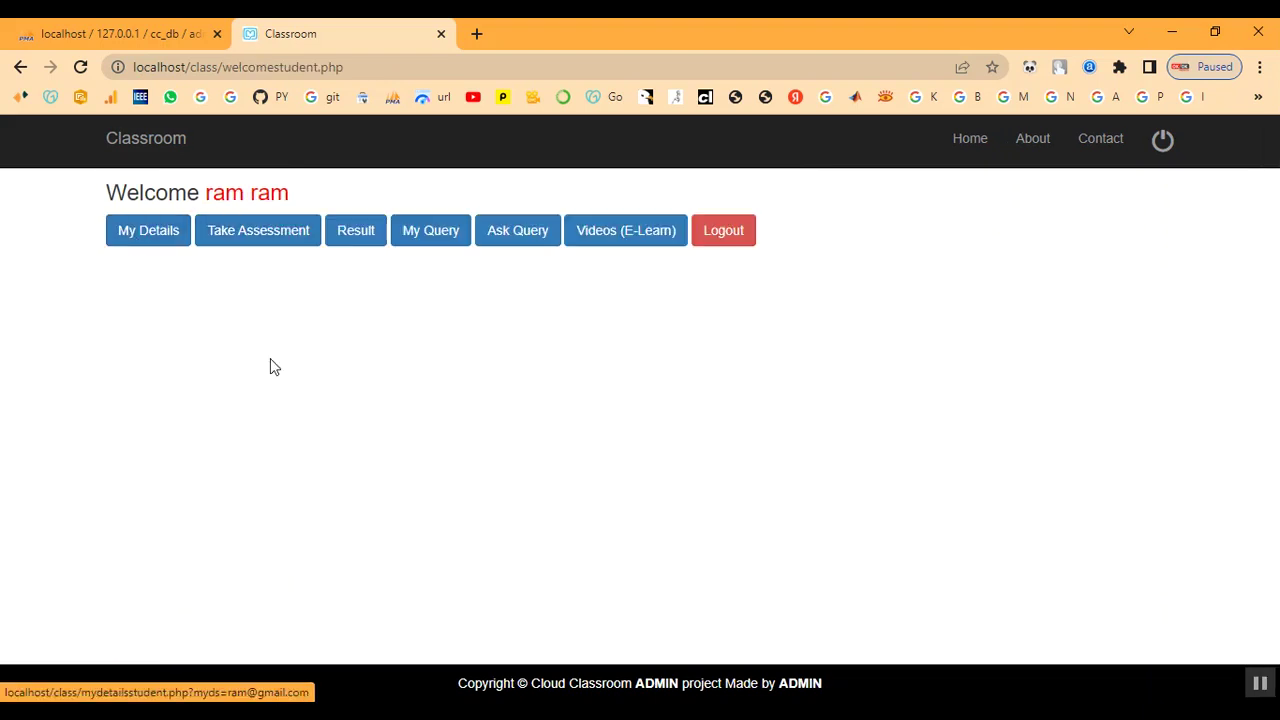
click(751, 240)
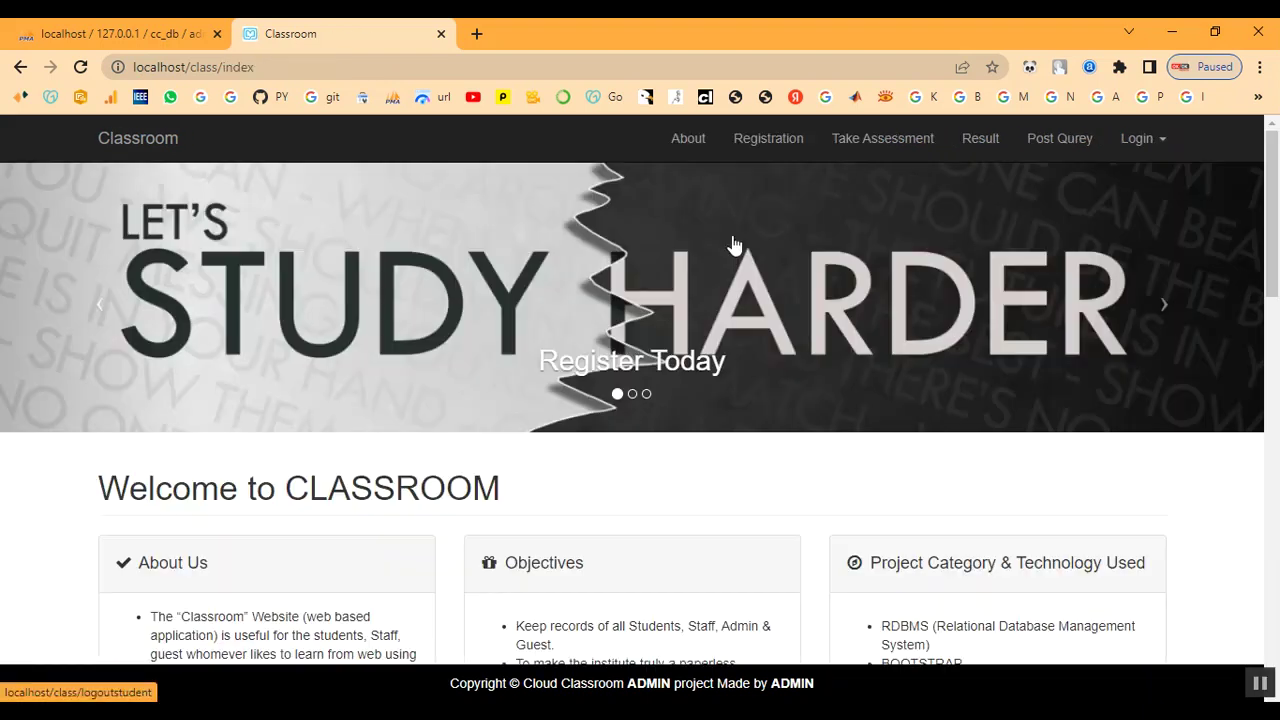
scroll(756, 400, down, 15)
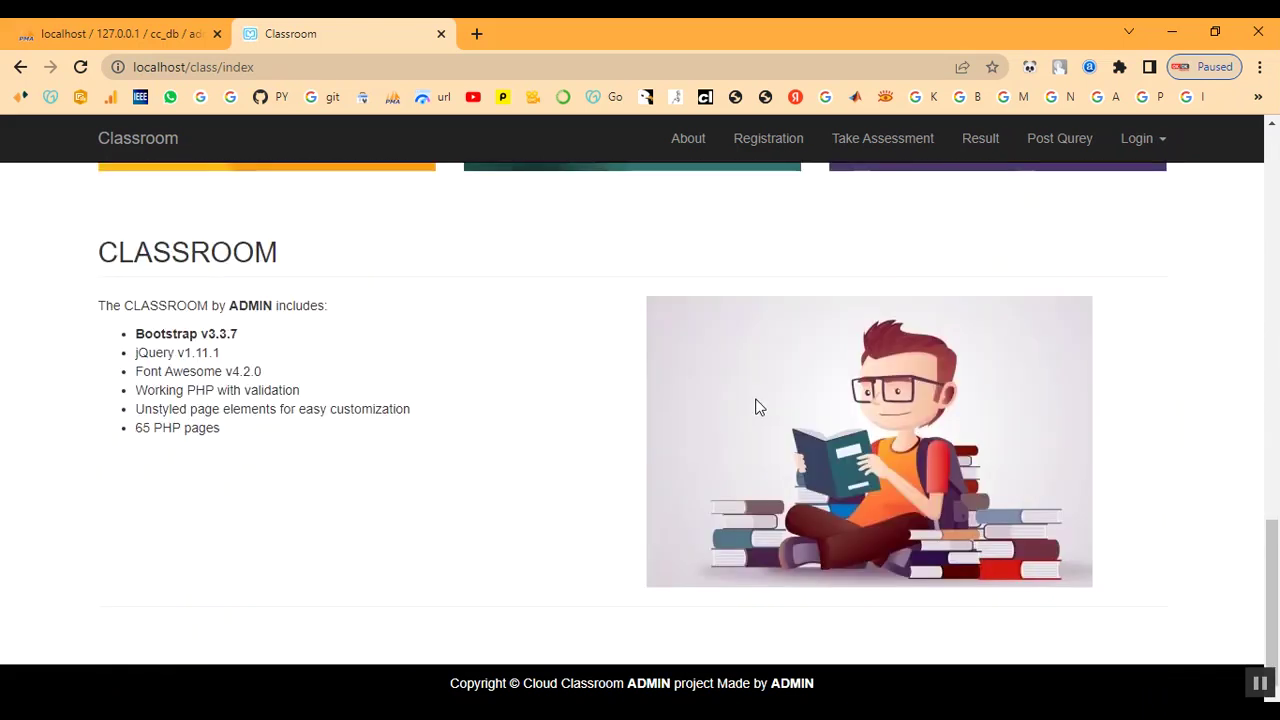
scroll(756, 406, up, 15)
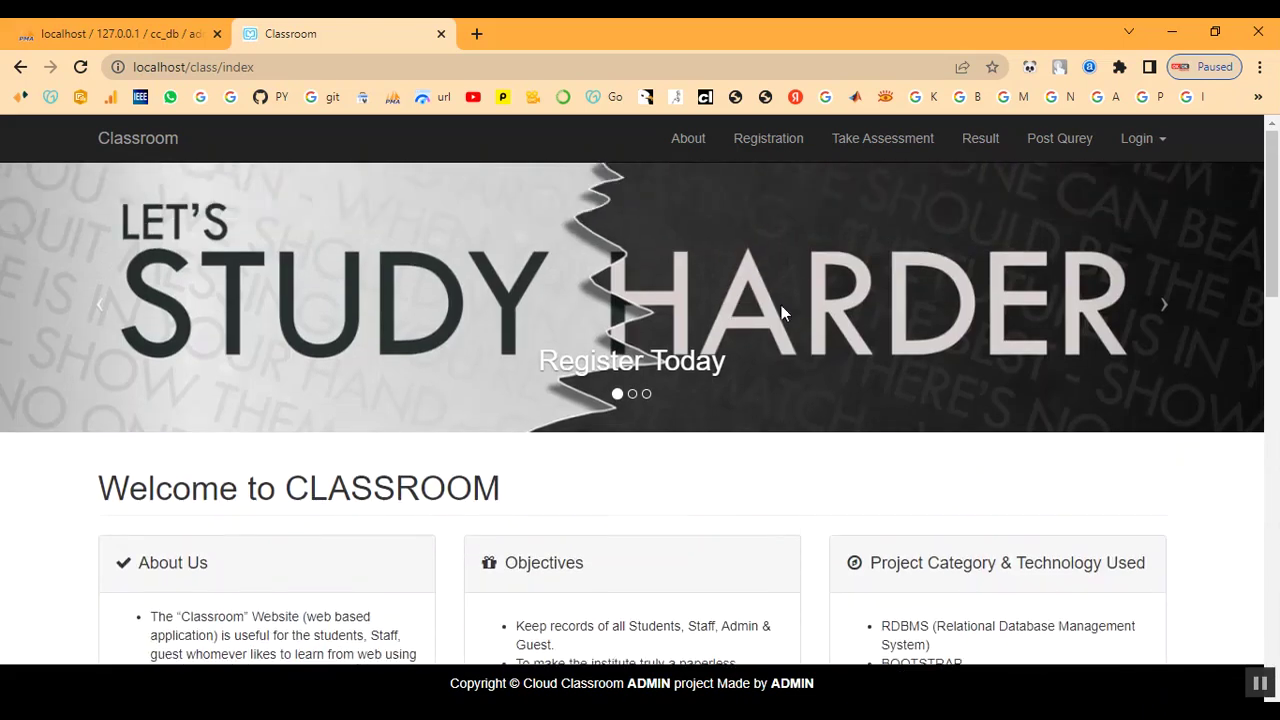